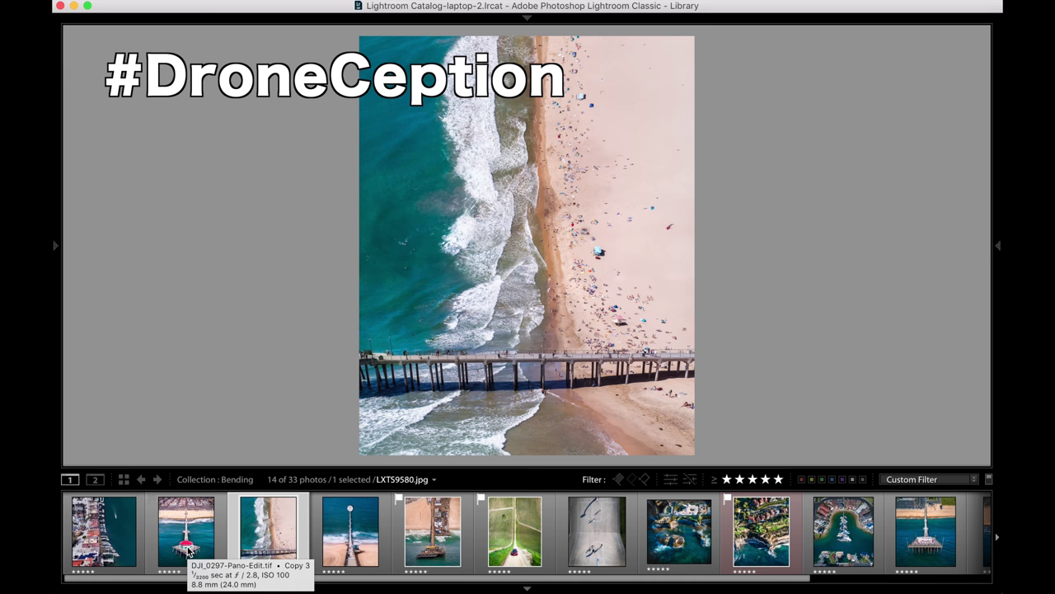
Browse the finished five-star bent-perspective drone photos in the Bending collection one after another
key("Right")
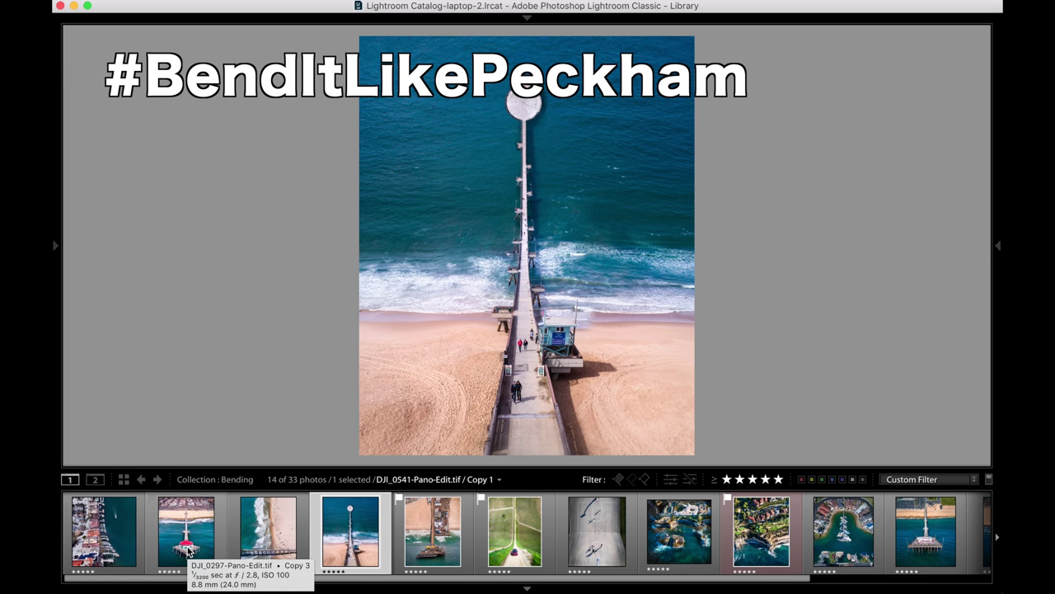
key("Right")
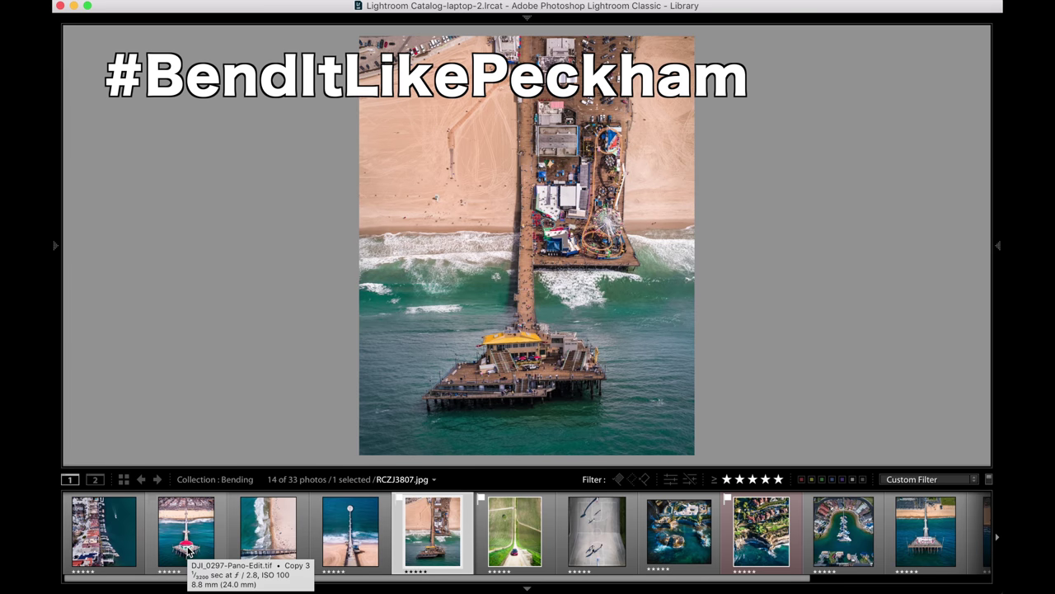
key("Right")
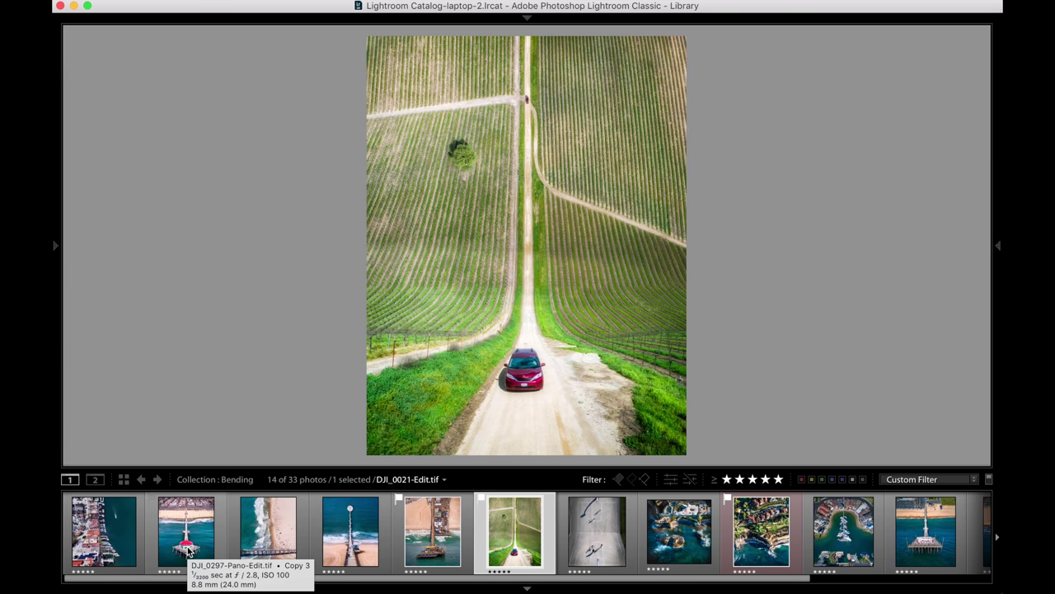
key("Right")
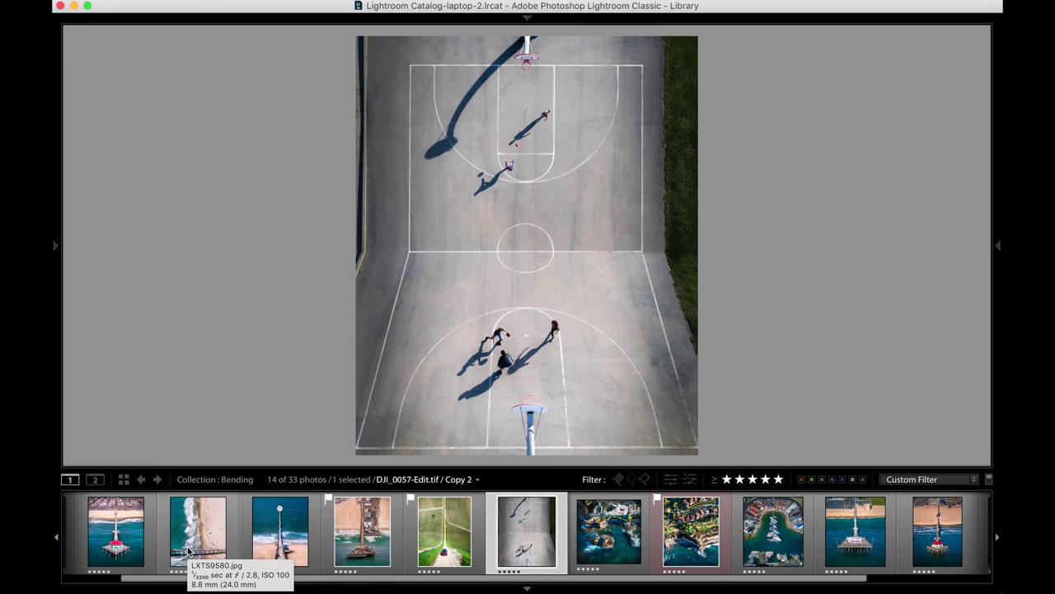
key("Right")
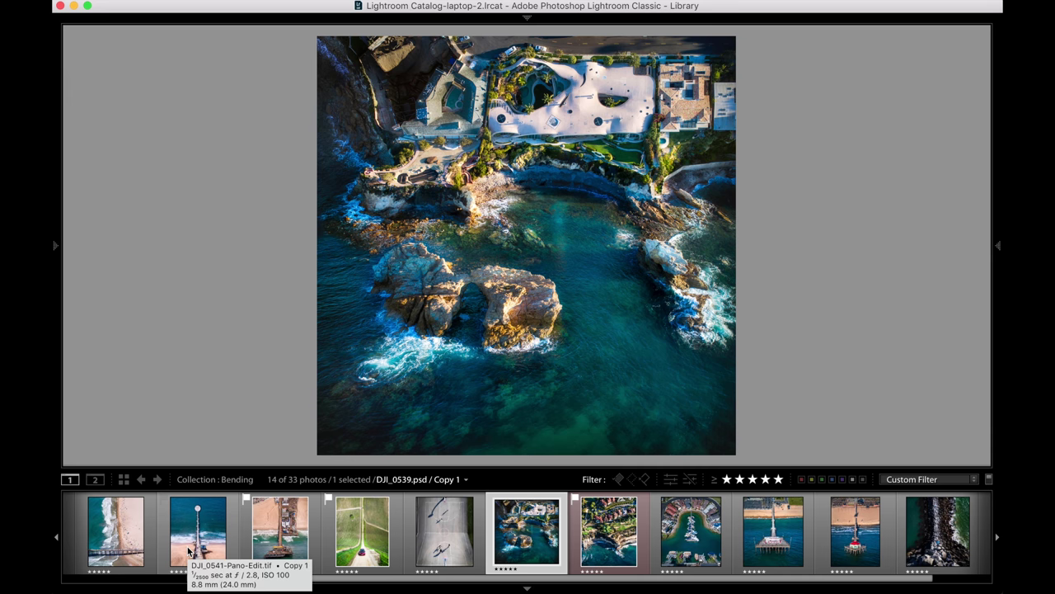
key("Right")
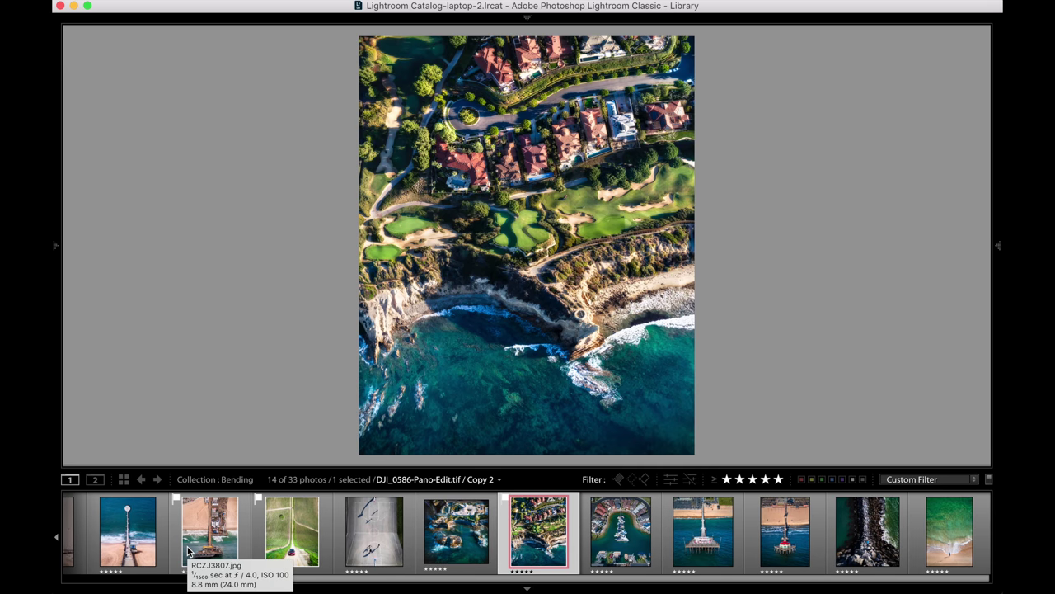
key("Right")
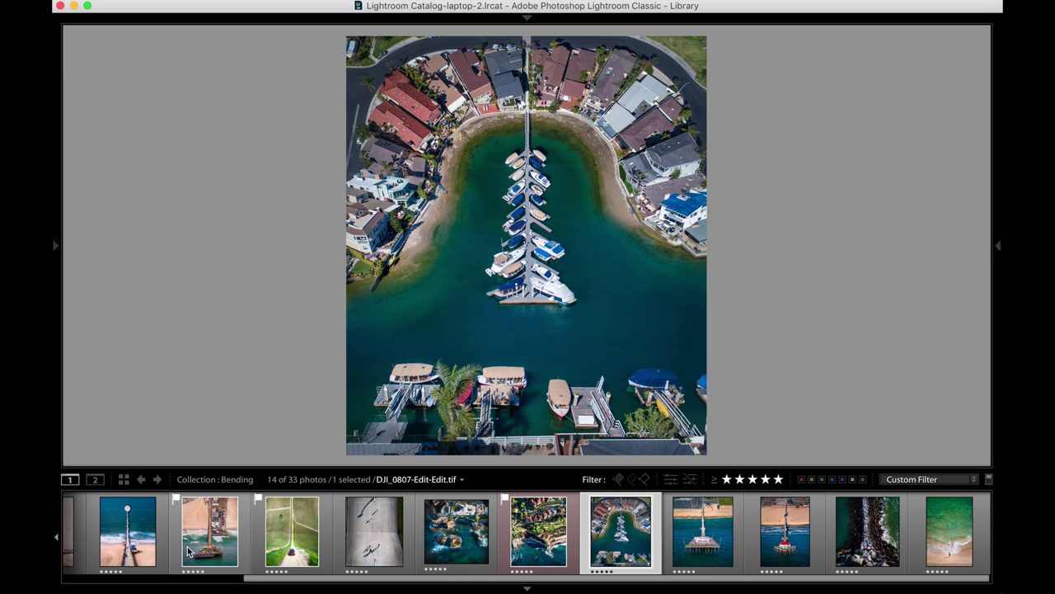
key("Right")
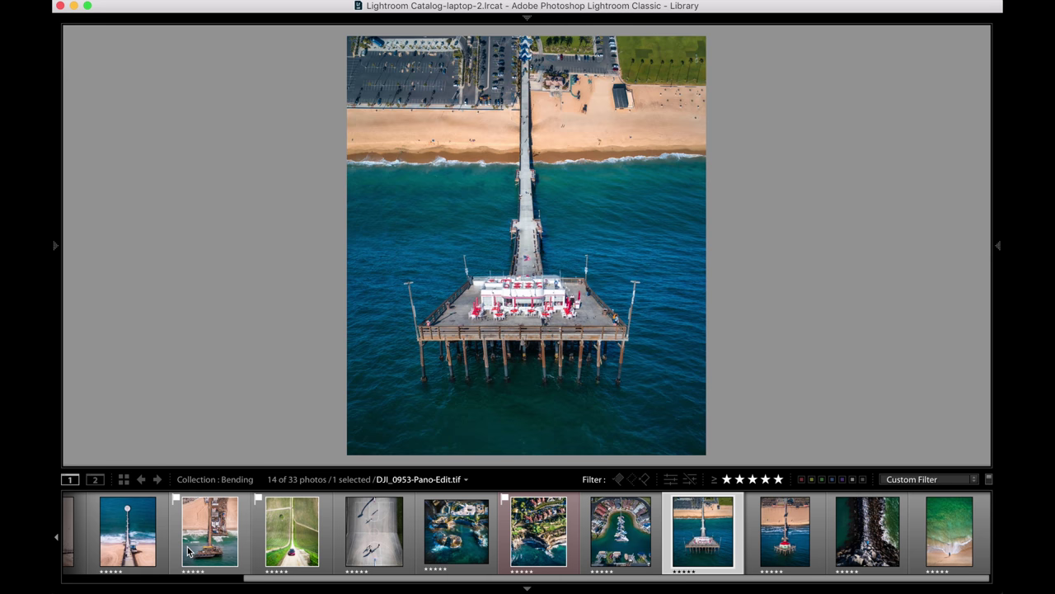
key("Right")
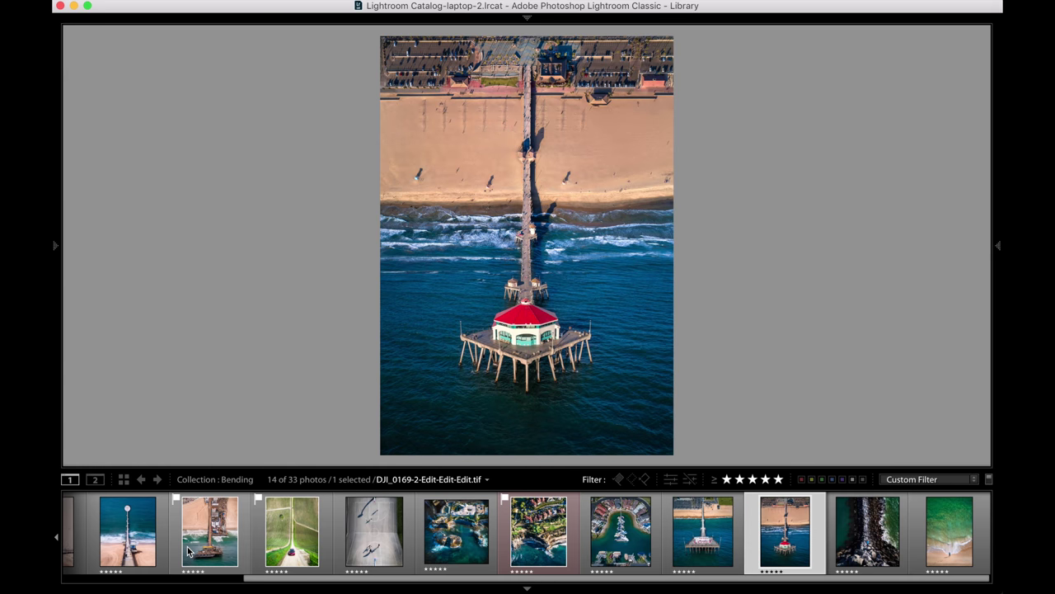
key("Right")
key("Right")
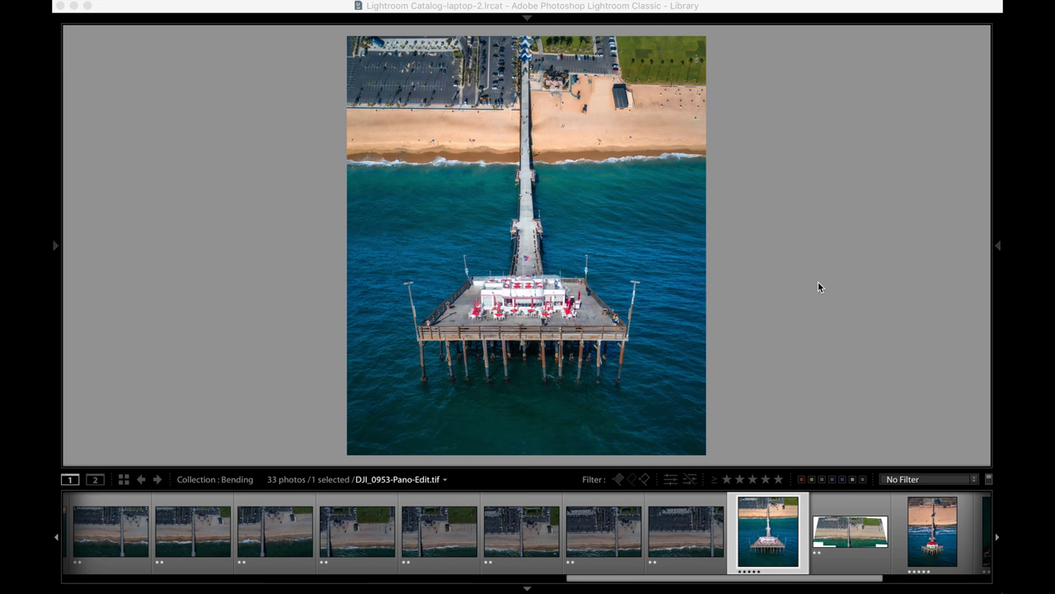
Review the source pier shots one by one from DJI_0941.DNG through DJI_0946.DNG
scroll(610, 533, "up", 8)
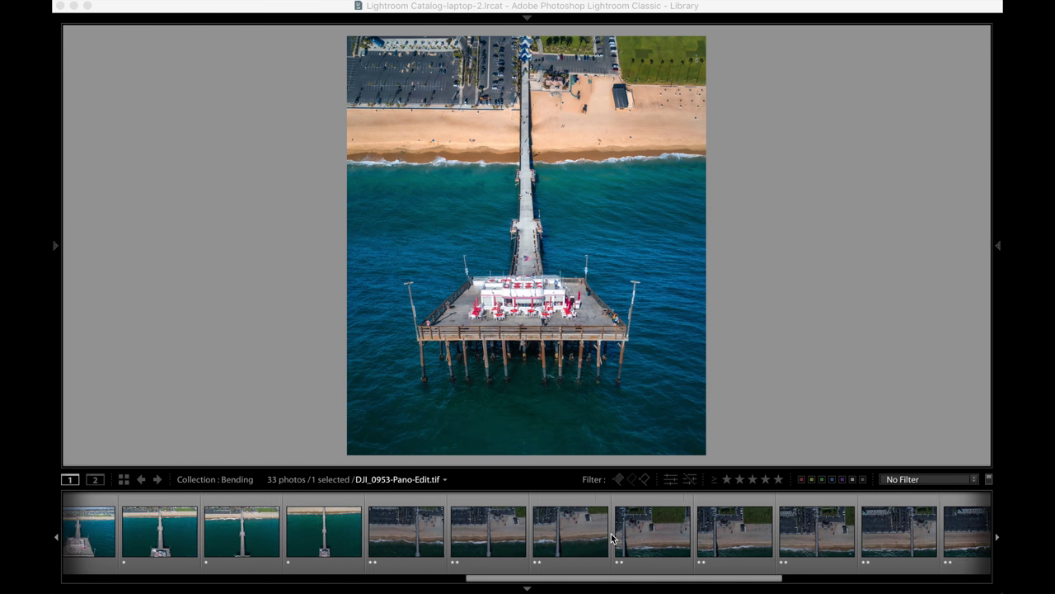
scroll(611, 533, "up", 3)
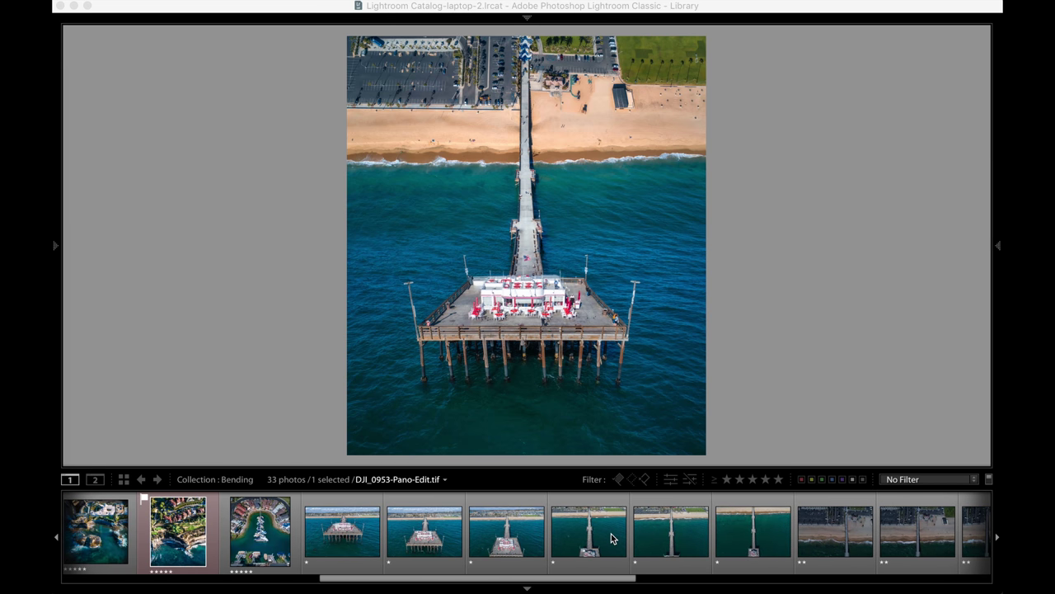
left_click(345, 538)
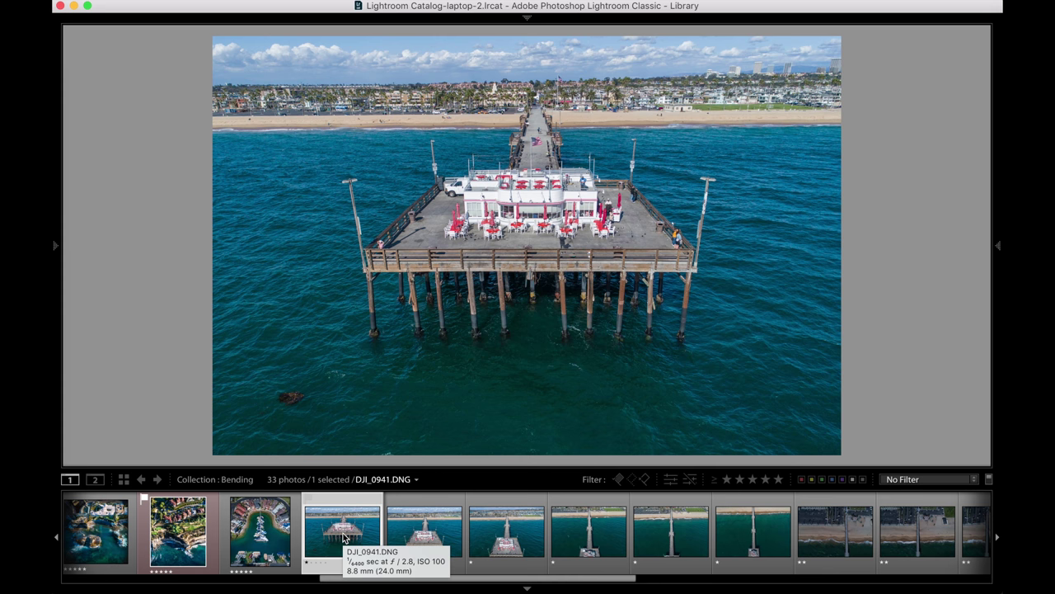
key("Right")
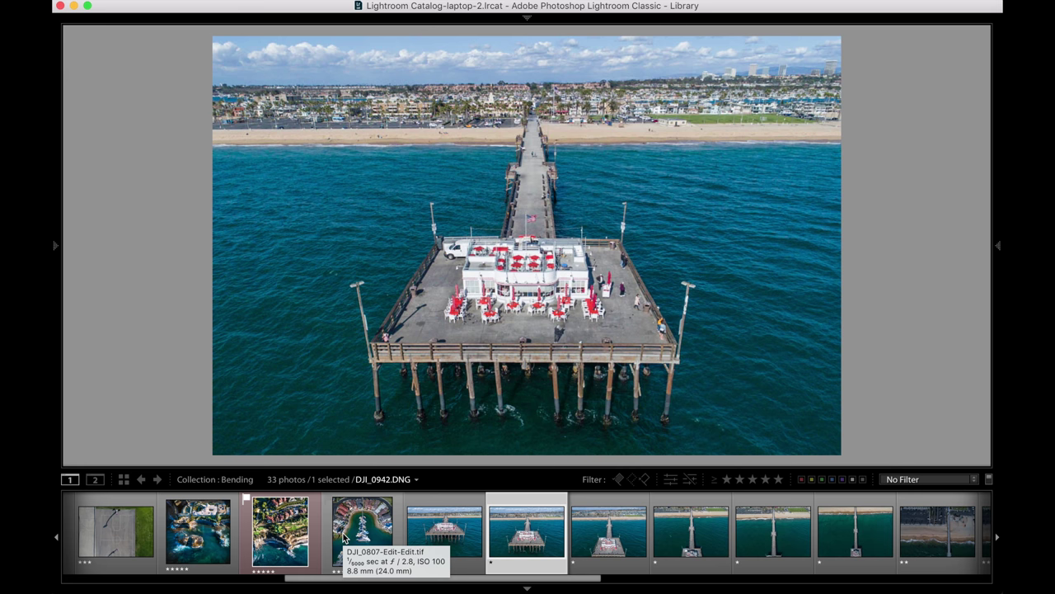
key("Right")
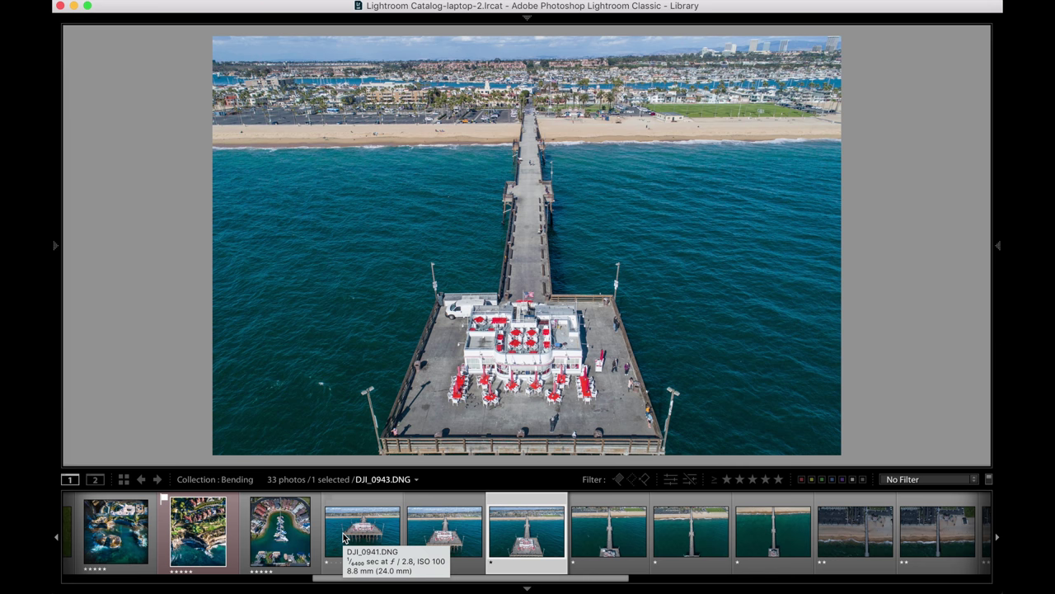
key("Right")
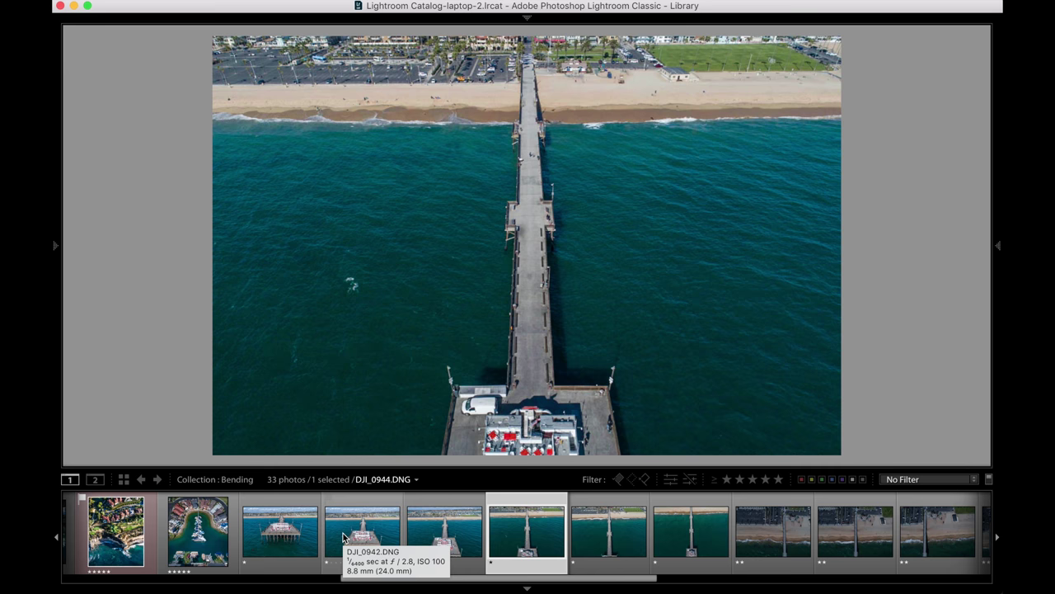
key("Right")
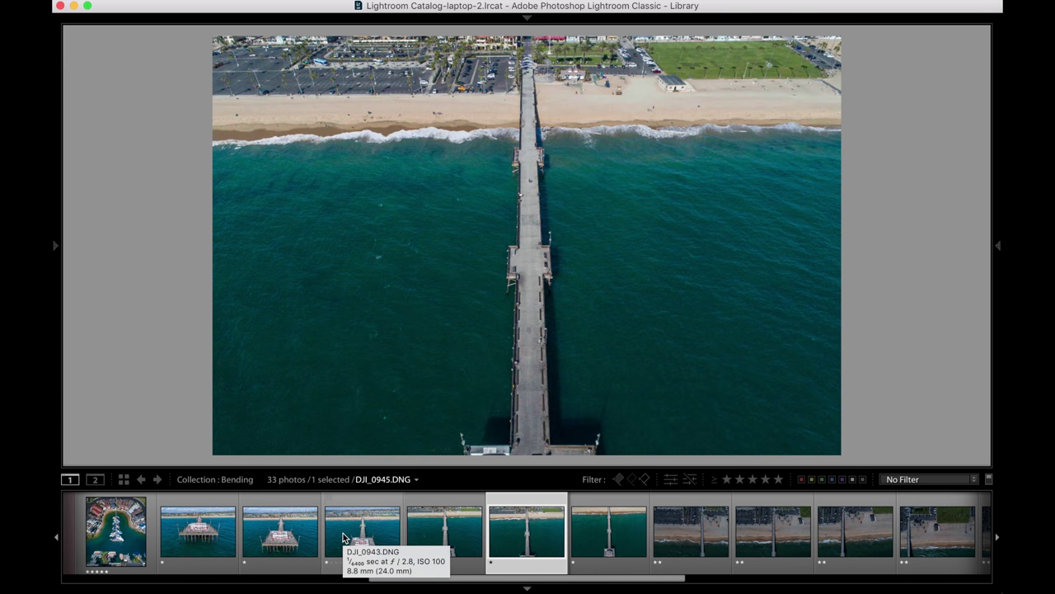
key("Right")
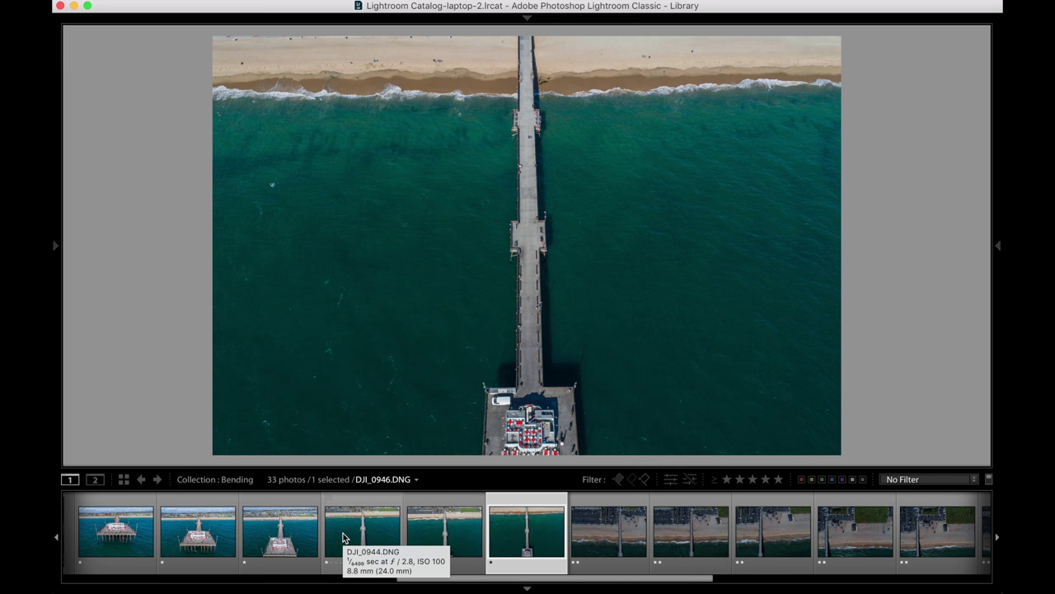
Display the stitched beach panorama DJI_0953-Pano.dng in the large preview
scroll(686, 524, "down", 3)
scroll(686, 524, "down", 2)
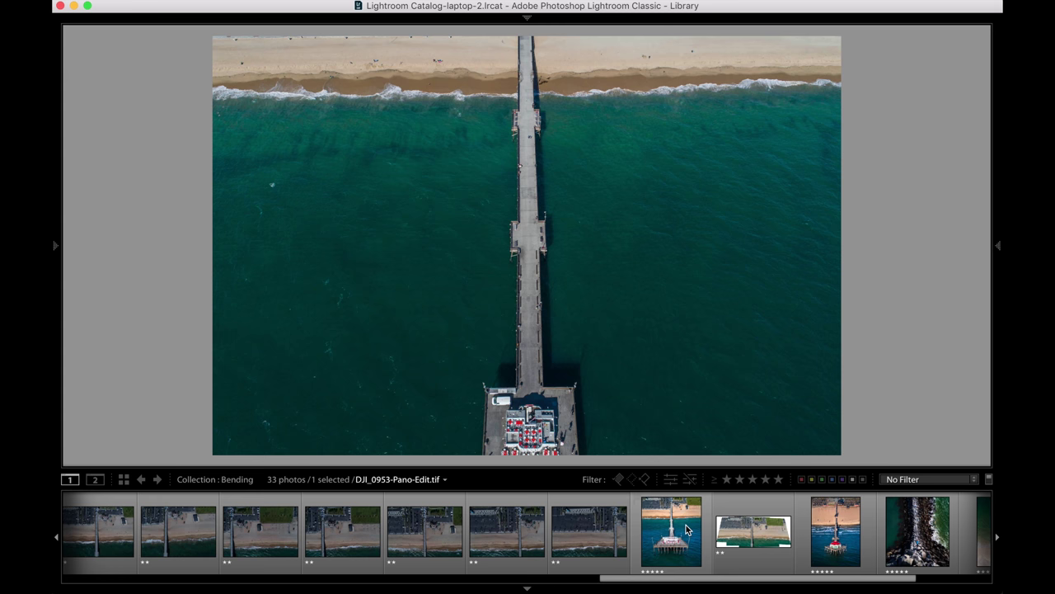
left_click(758, 535)
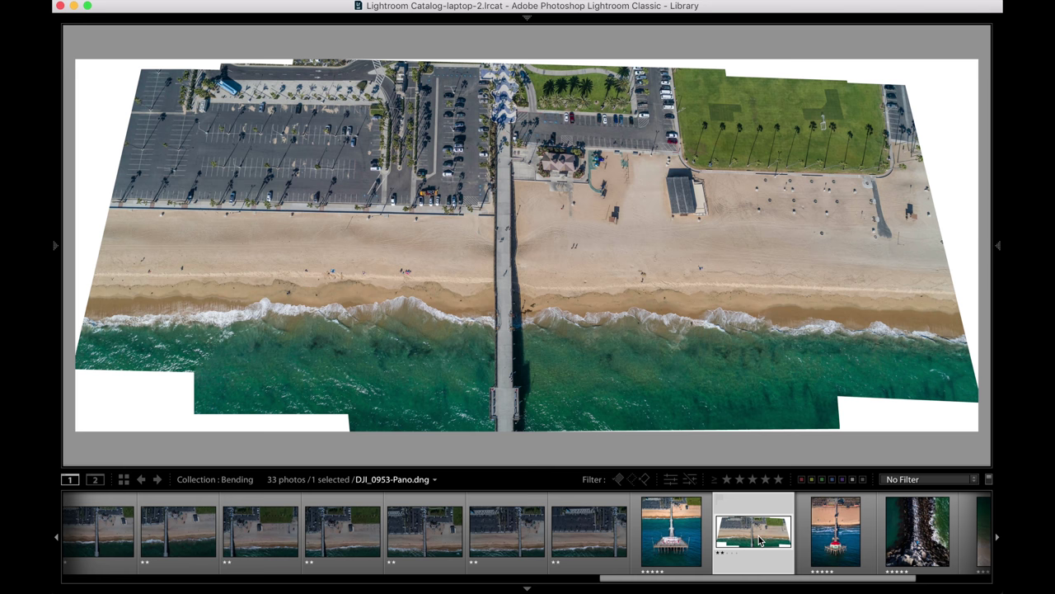
Go back to the first pier shot, DJI_0941.DNG, and display it for comparison with the panorama
scroll(544, 543, "up", 5)
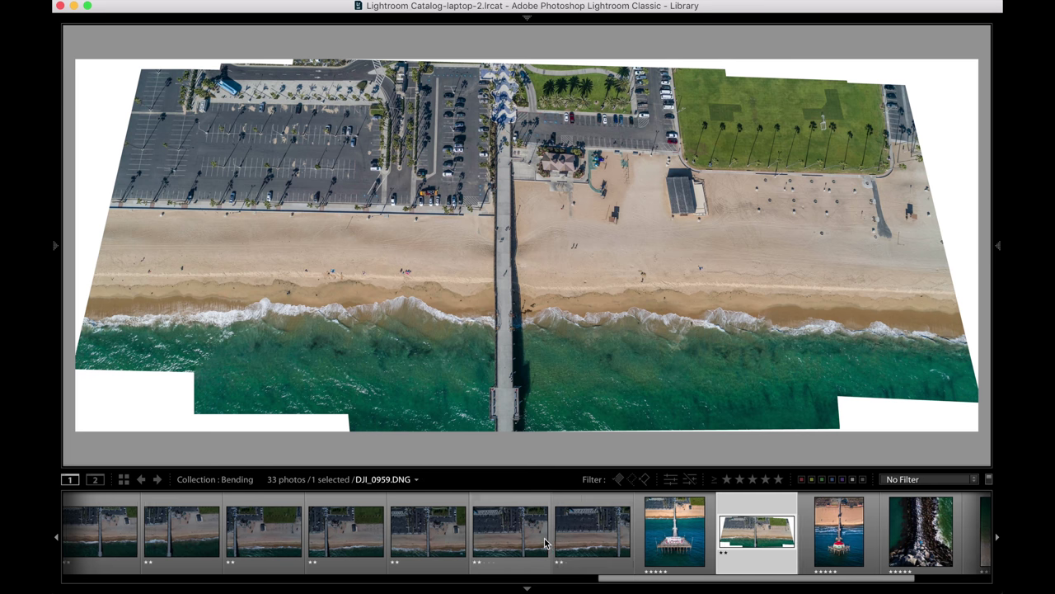
scroll(544, 543, "up", 1)
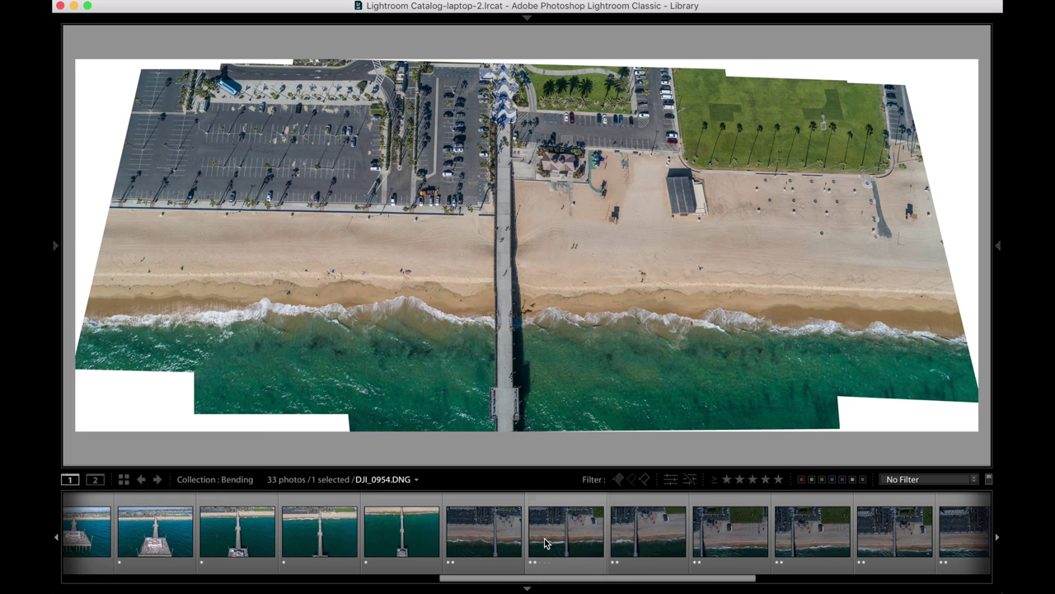
scroll(544, 541, "up", 4)
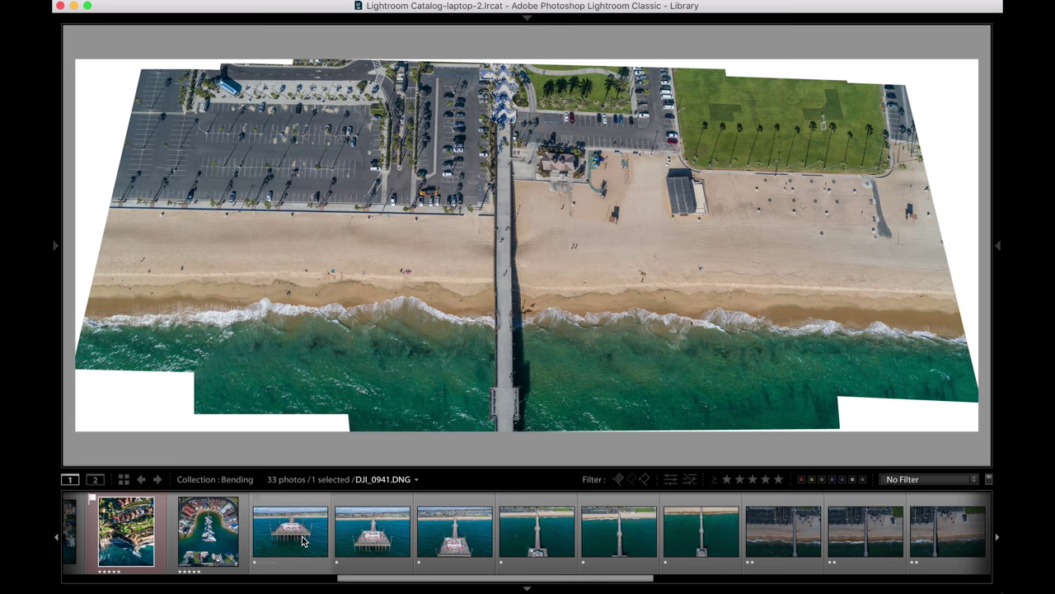
left_click(303, 541)
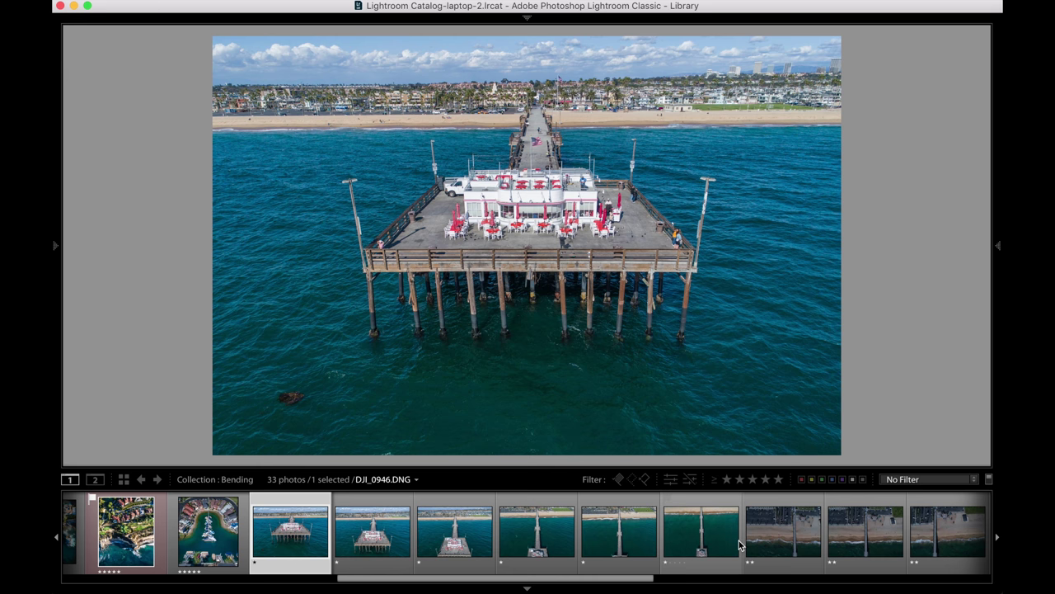
Return to the stitched panorama DJI_0953-Pano.dng and examine its coverage of the beach and parking lot
scroll(739, 540, "down", 5)
scroll(739, 540, "down", 5)
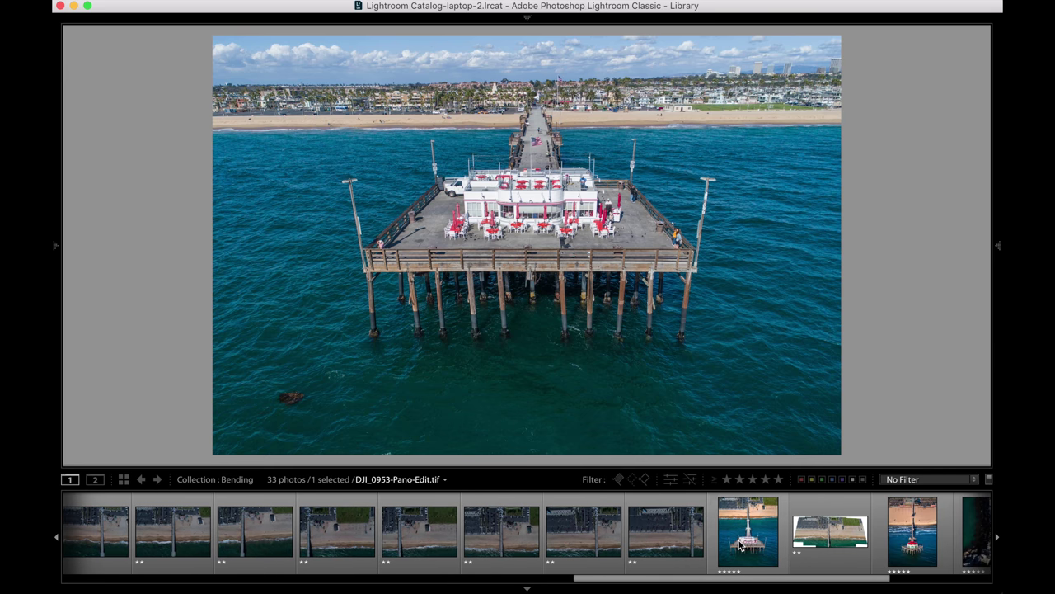
left_click(826, 531)
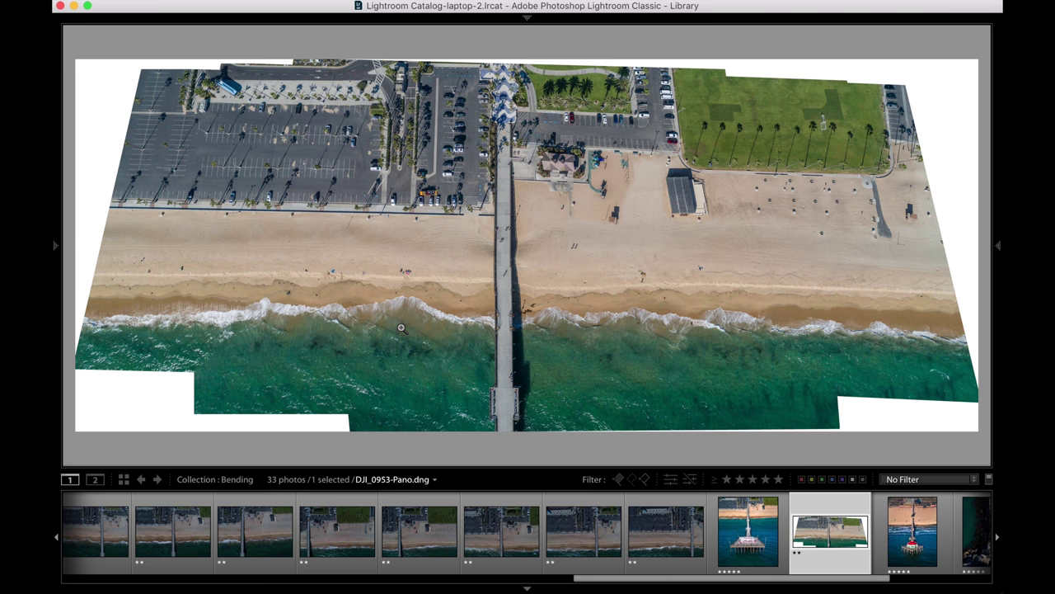
Examine the individual panorama source frames in sequence from DJI_0953.DNG to DJI_0960.DNG
scroll(535, 562, "up", 5)
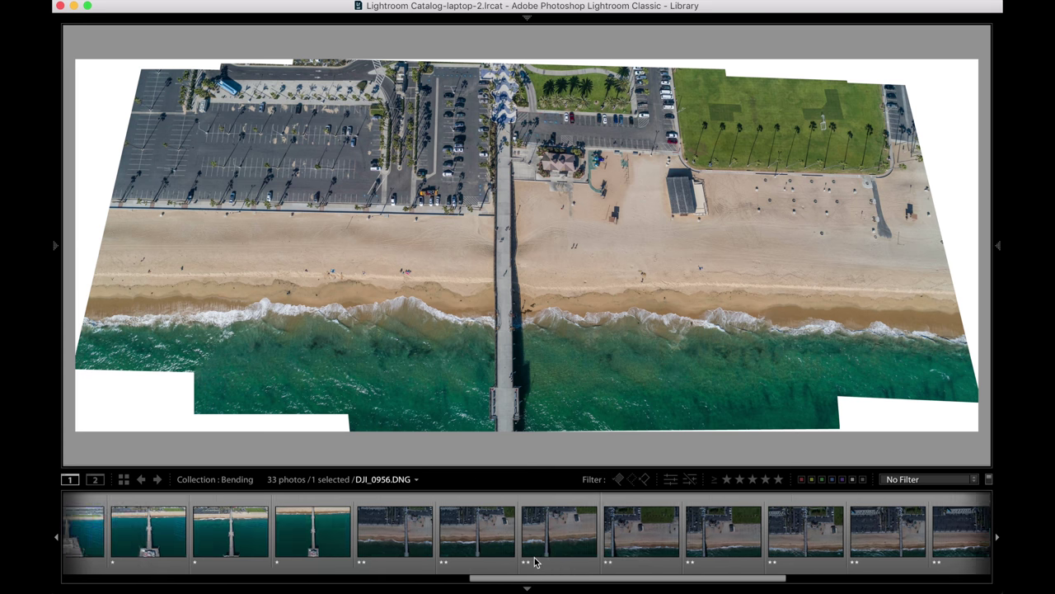
left_click(491, 536)
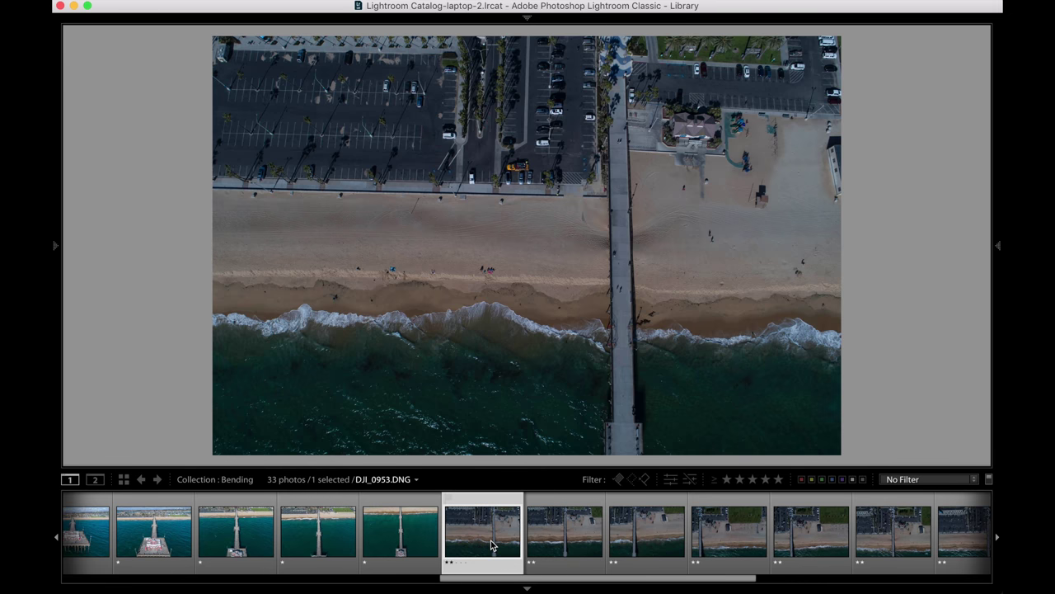
key("Right")
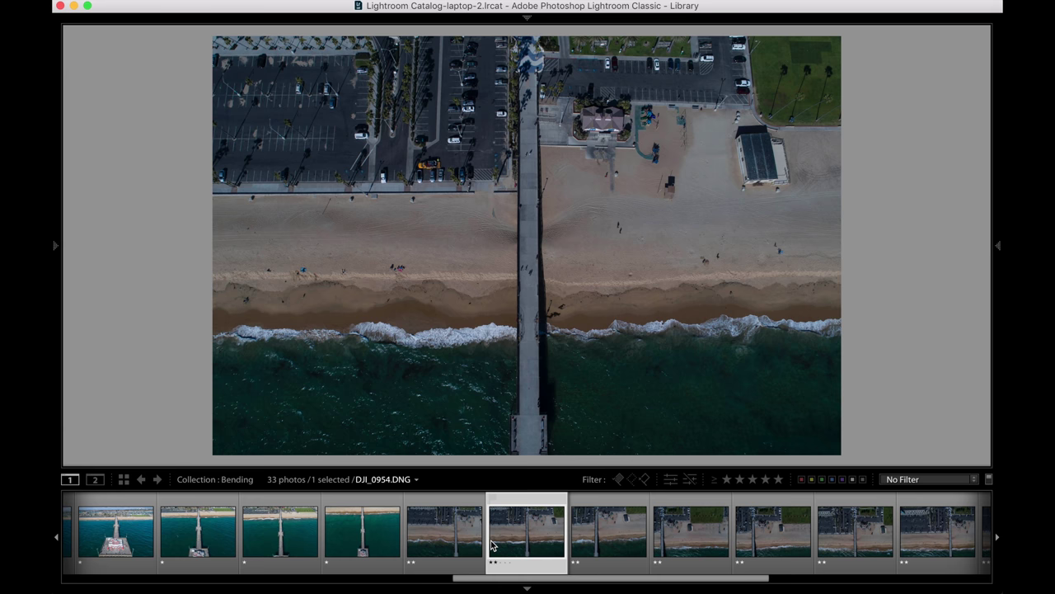
key("Right")
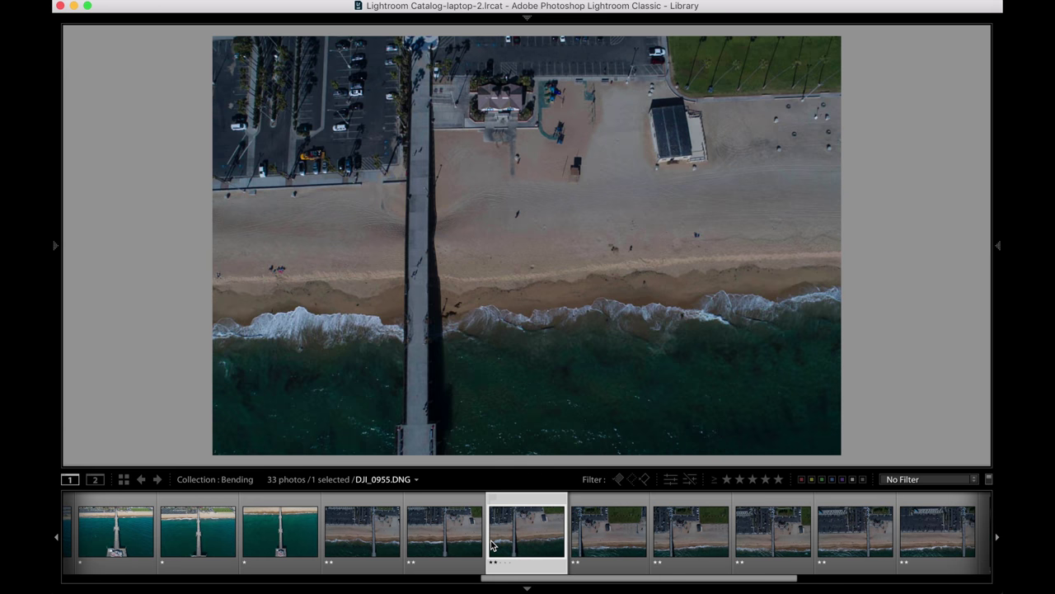
key("Right")
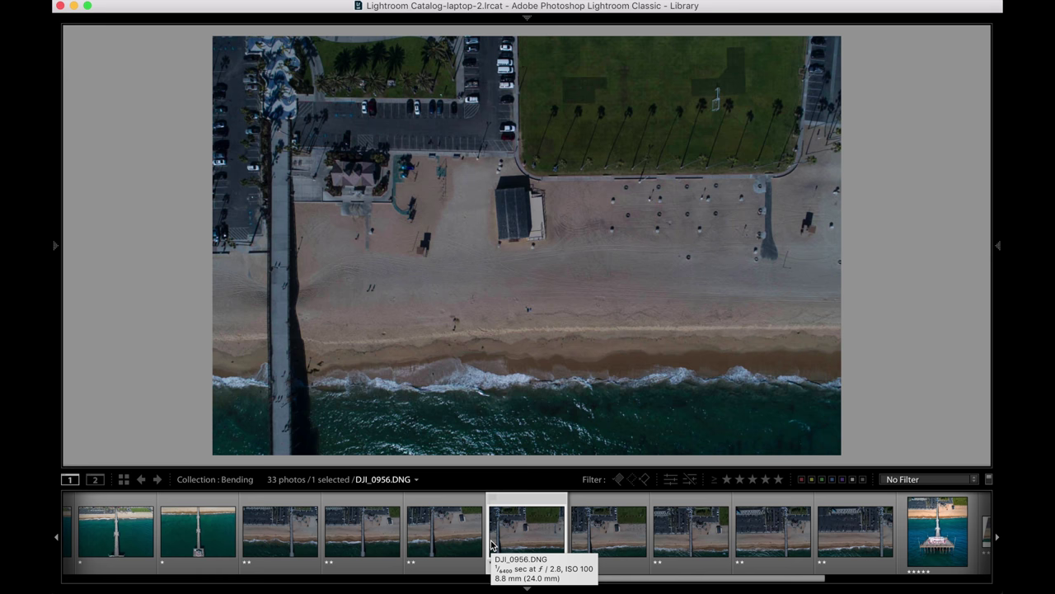
key("Right")
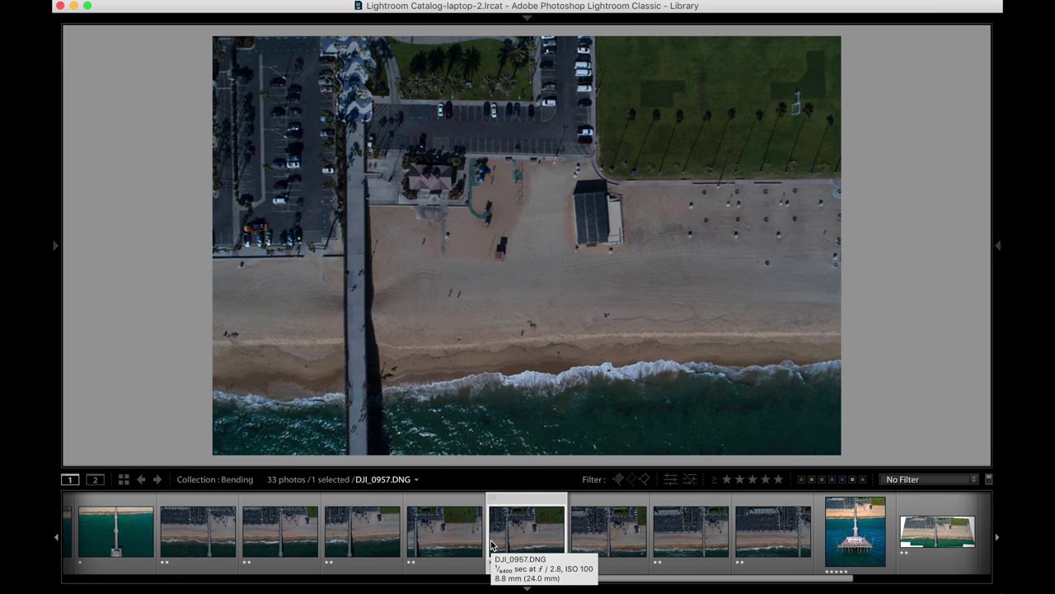
key("Right")
key("Right")
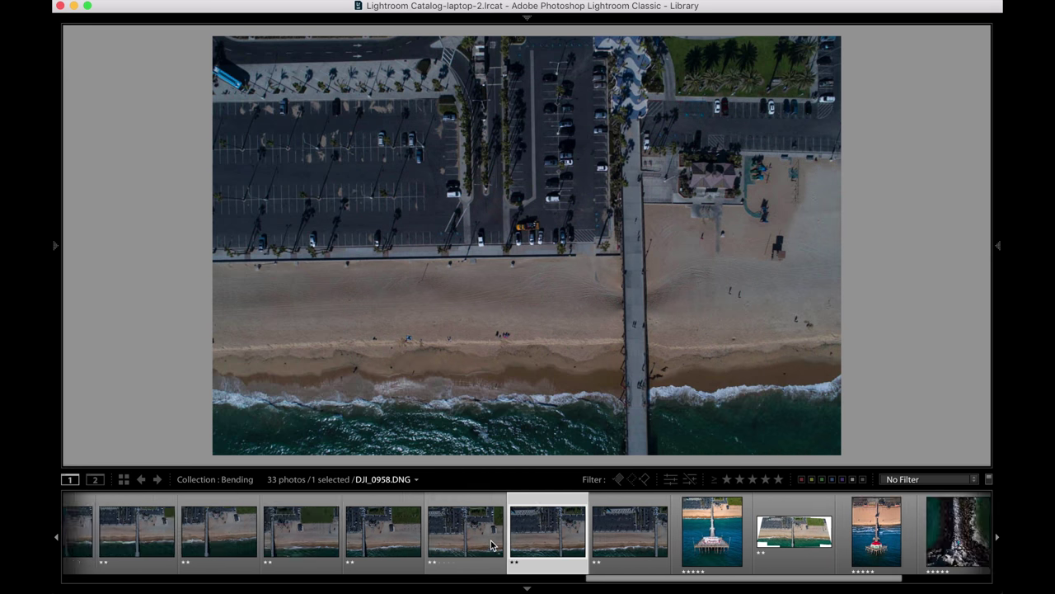
key("Right")
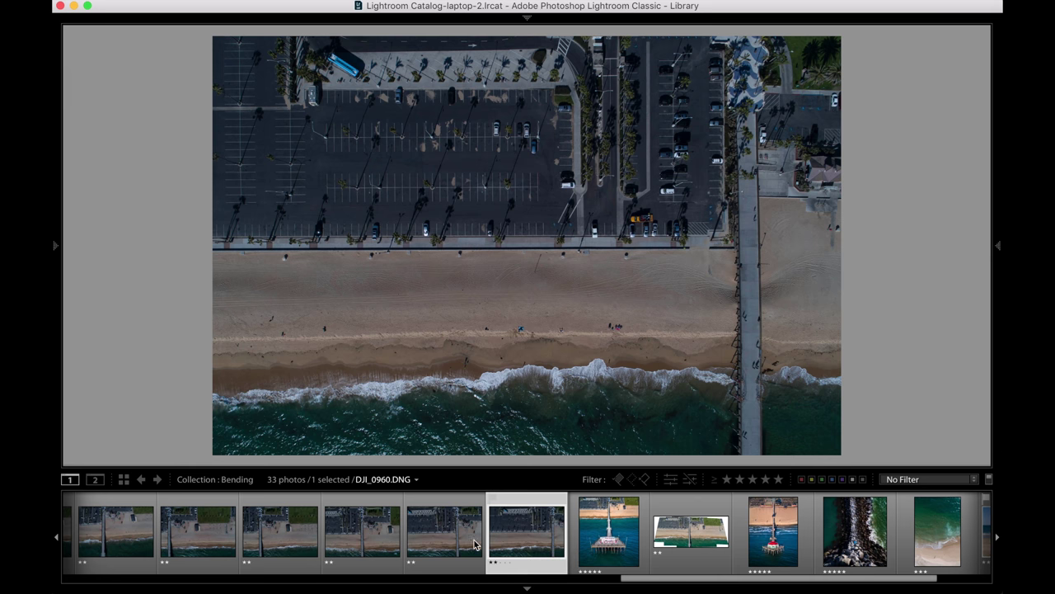
scroll(420, 544, "up", 5)
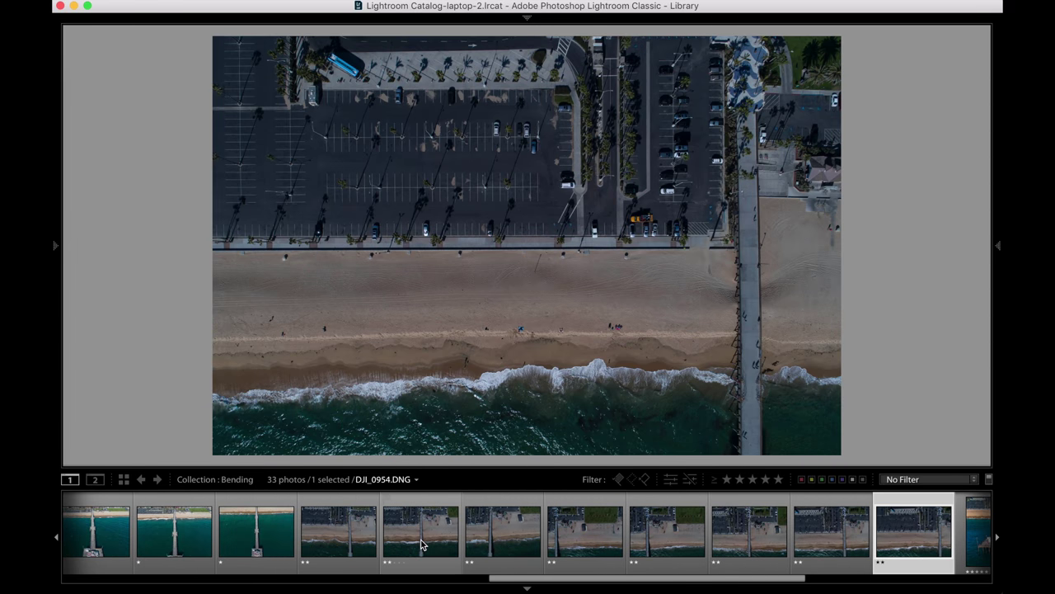
Select the panorama frames DJI_0953.DNG through DJI_0960.DNG and bring up the Panorama option of Photo Merge for them
left_click(360, 536, "shift")
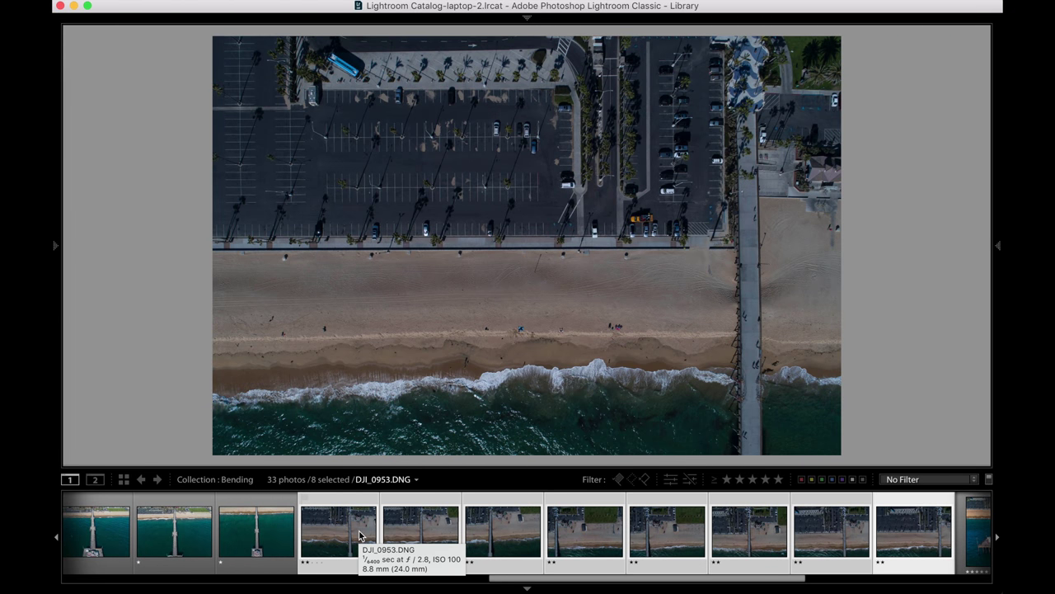
right_click(361, 536)
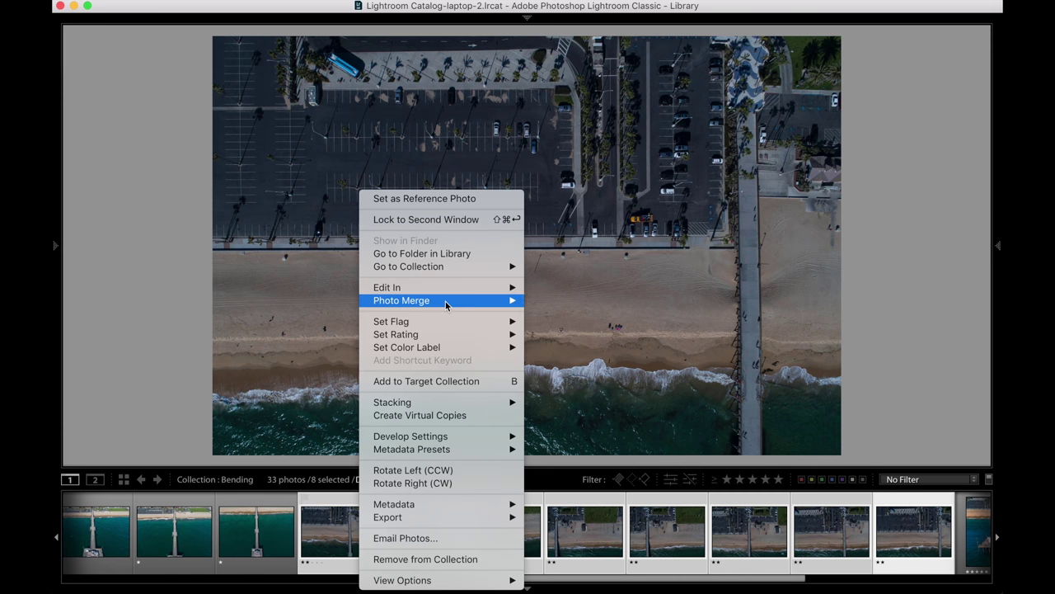
mouse_move(454, 300)
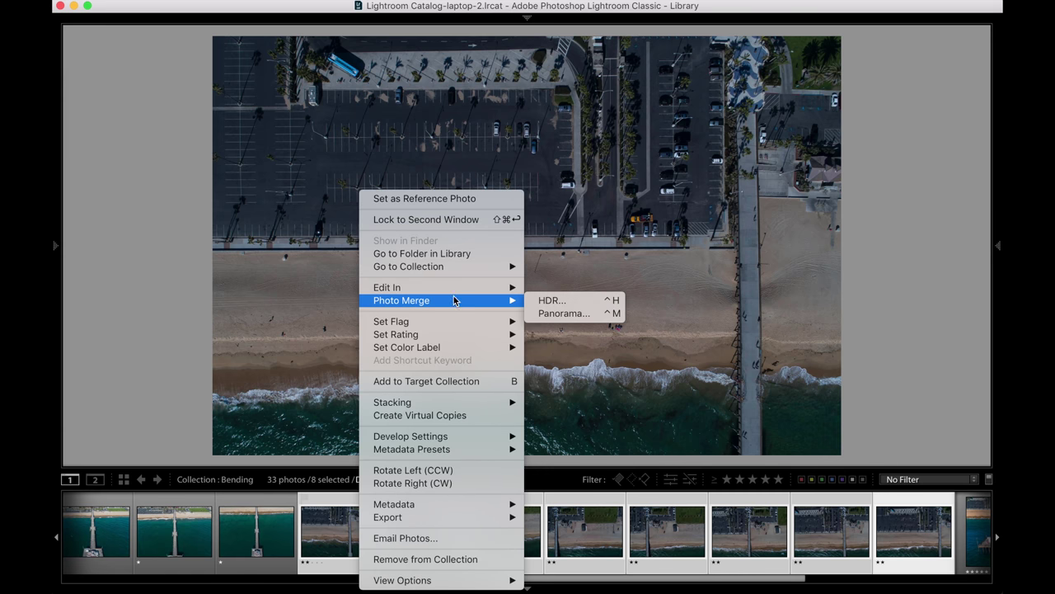
left_click(555, 315)
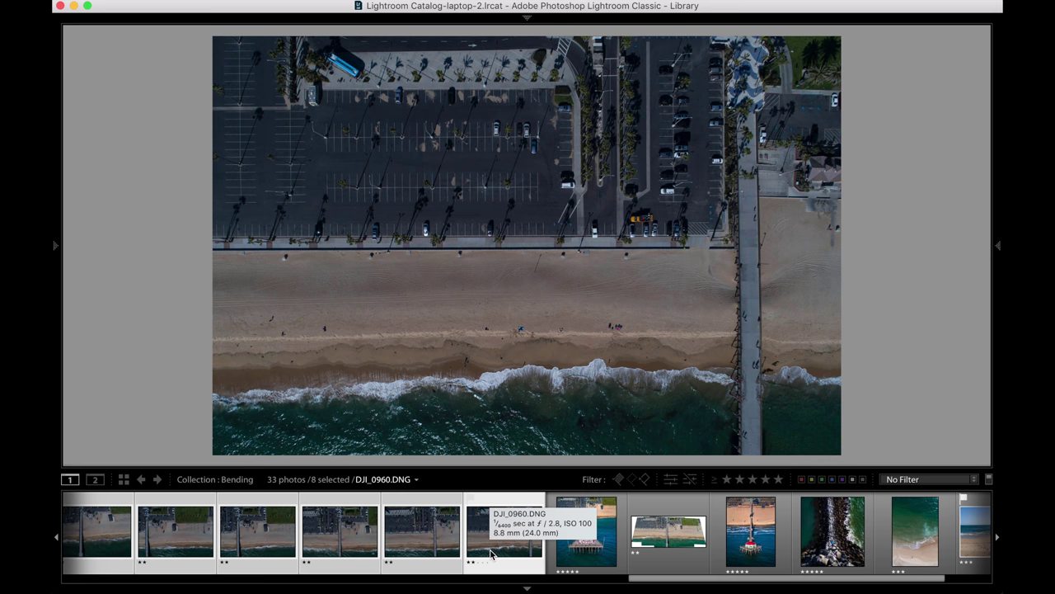
Compare the stitched panorama DJI_0953-Pano.dng with its source frame DJI_0953.DNG and the top-down pier shot DJI_0946.DNG
left_click(668, 541)
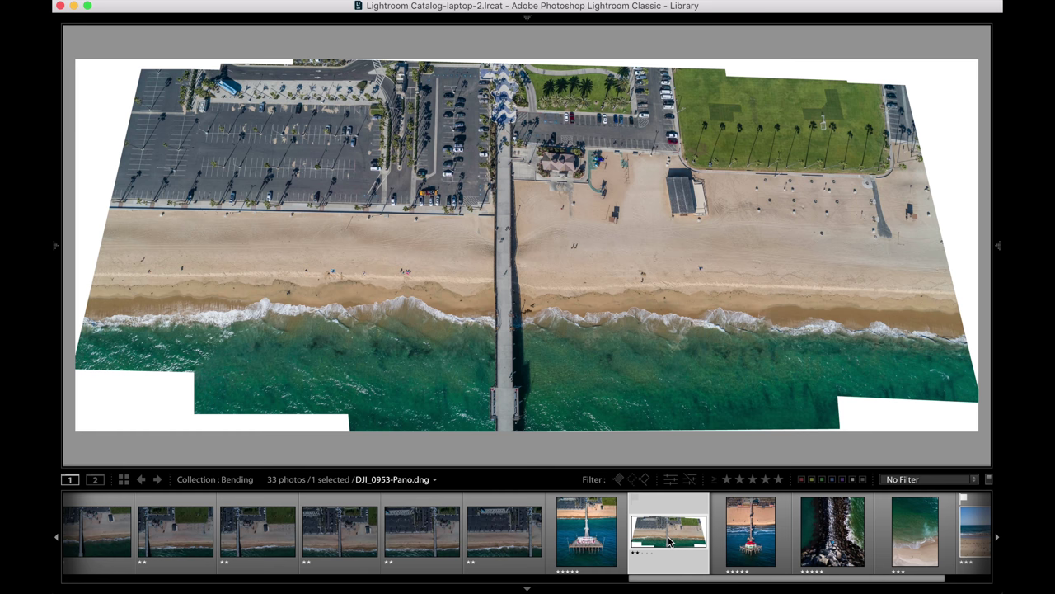
scroll(523, 528, "left", 5)
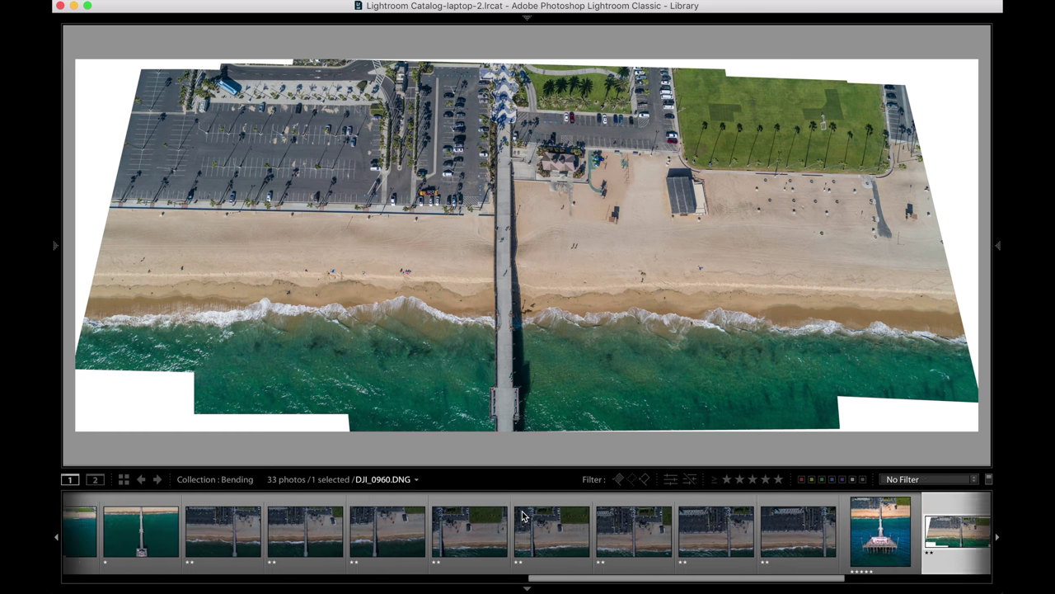
left_click(324, 536)
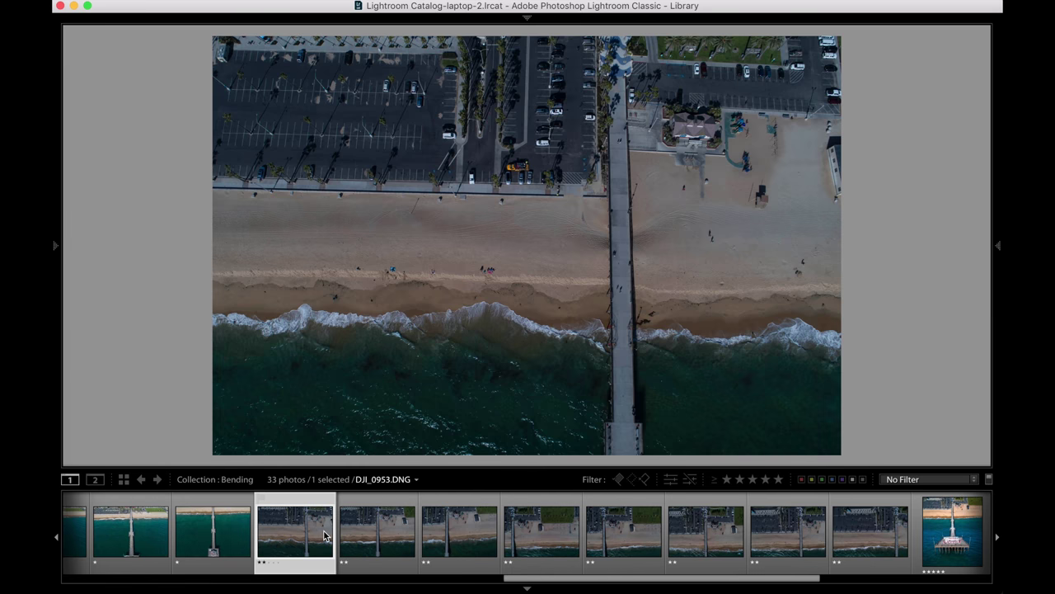
scroll(324, 535, "left", 2)
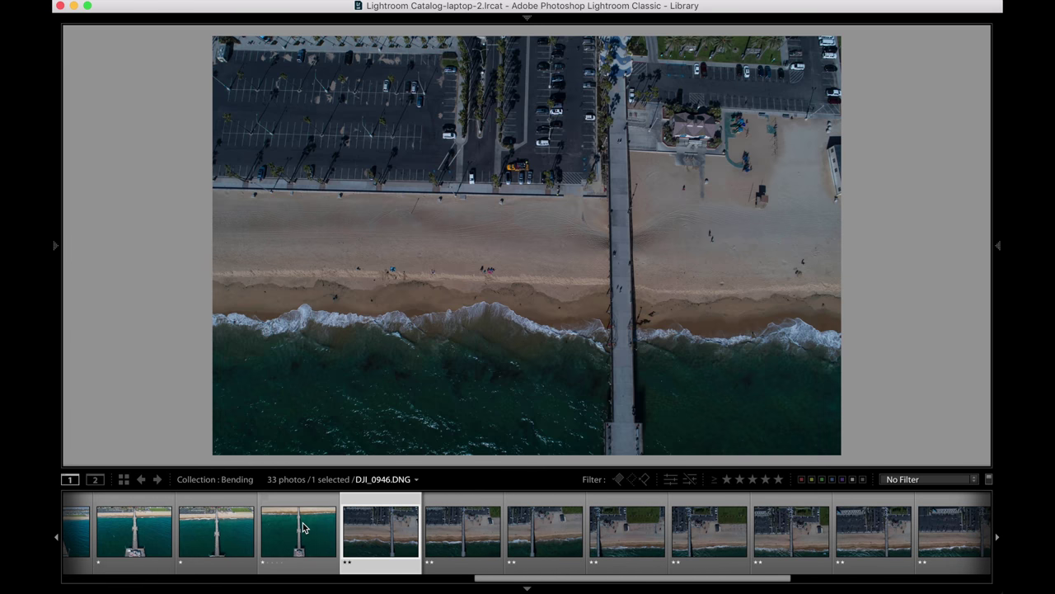
left_click(303, 528)
scroll(303, 528, "left", 2)
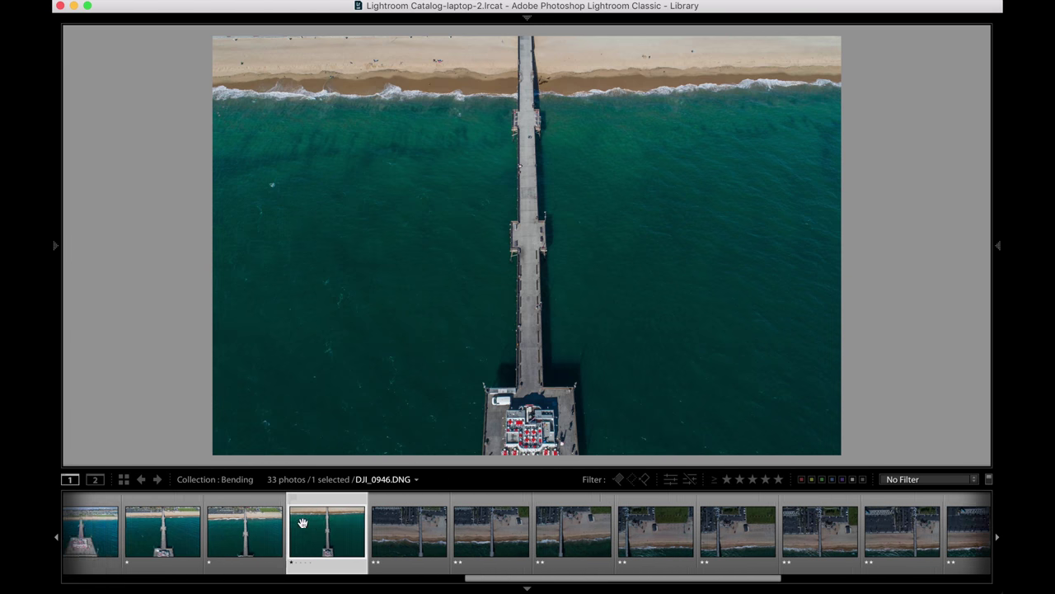
Flip back and forth through the pier shots DJI_0941.DNG to DJI_0946.DNG to examine how the camera angle changes
scroll(358, 537, "left", 2)
left_click(375, 537)
key("Left")
key("Left")
key("Left")
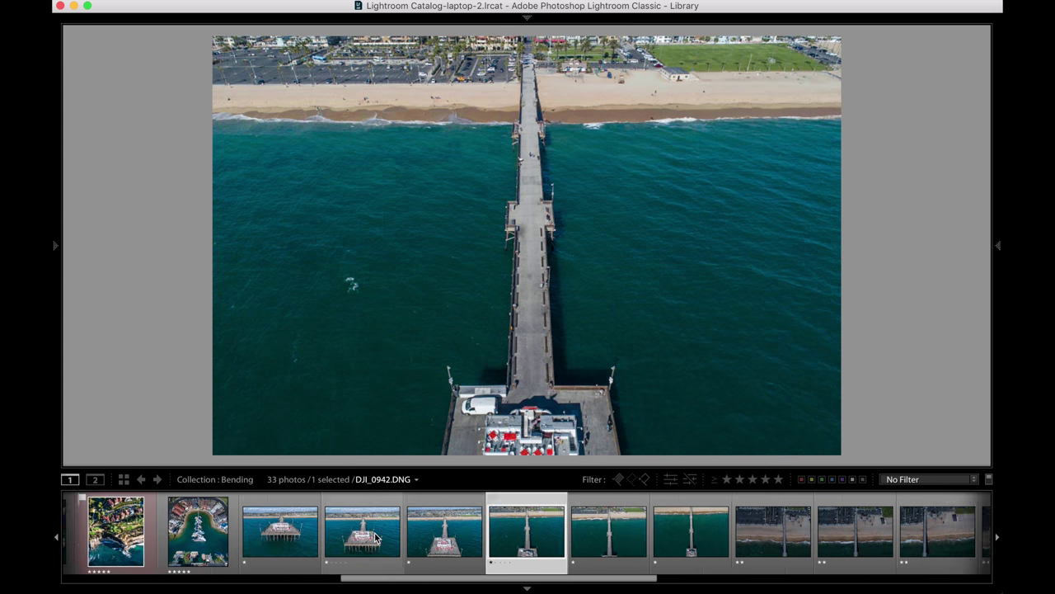
key("Left")
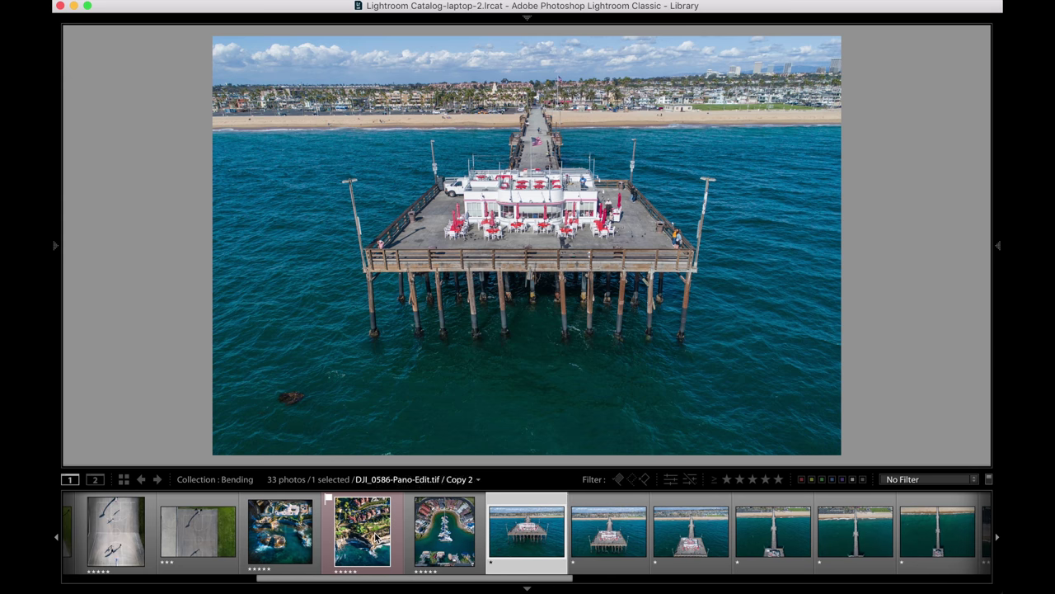
key("Right")
key("Right")
key("Right")
key("Right")
key("Right")
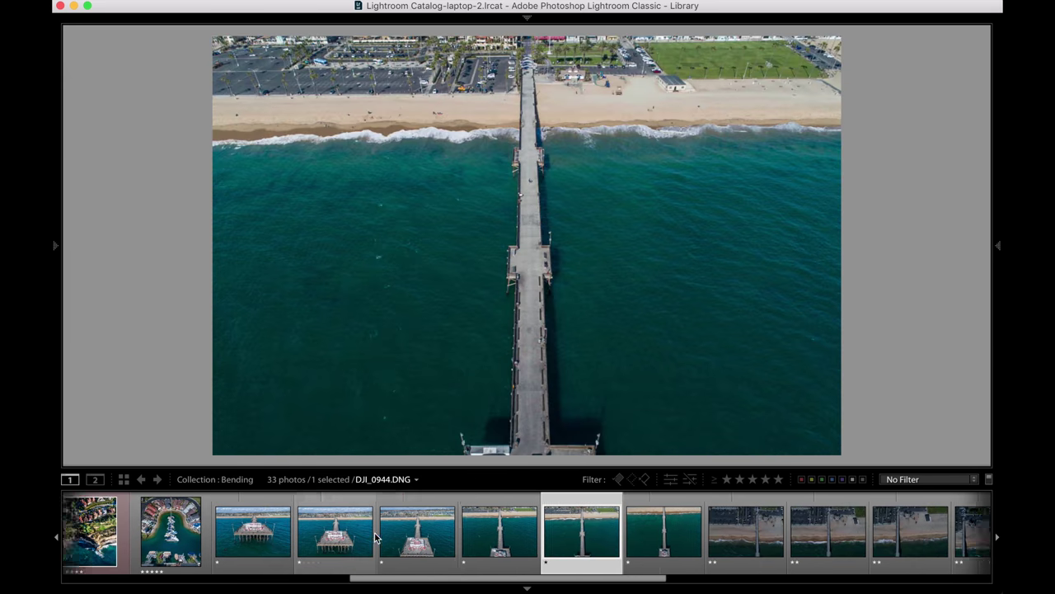
key("Left")
key("Left")
key("Left")
key("Left")
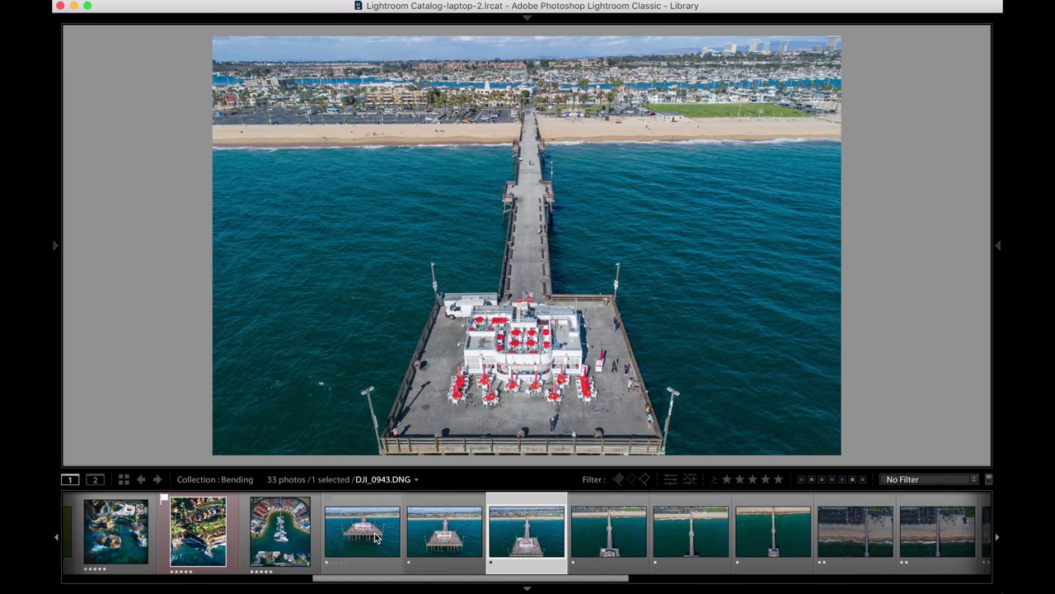
key("Left")
key("Left")
key("Right")
key("Right")
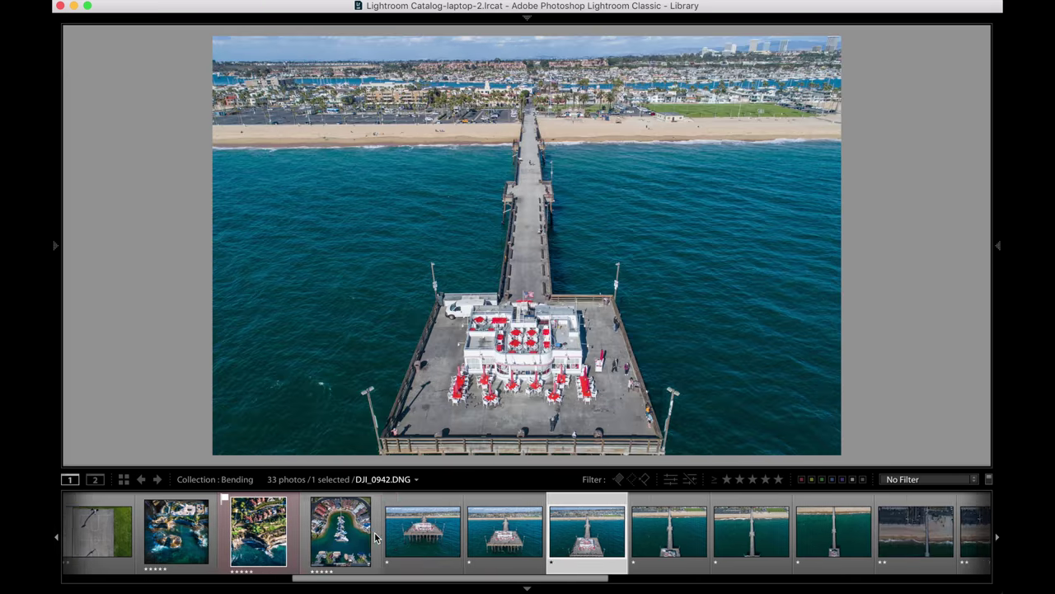
key("Right")
key("Right")
key("Right")
key("Right")
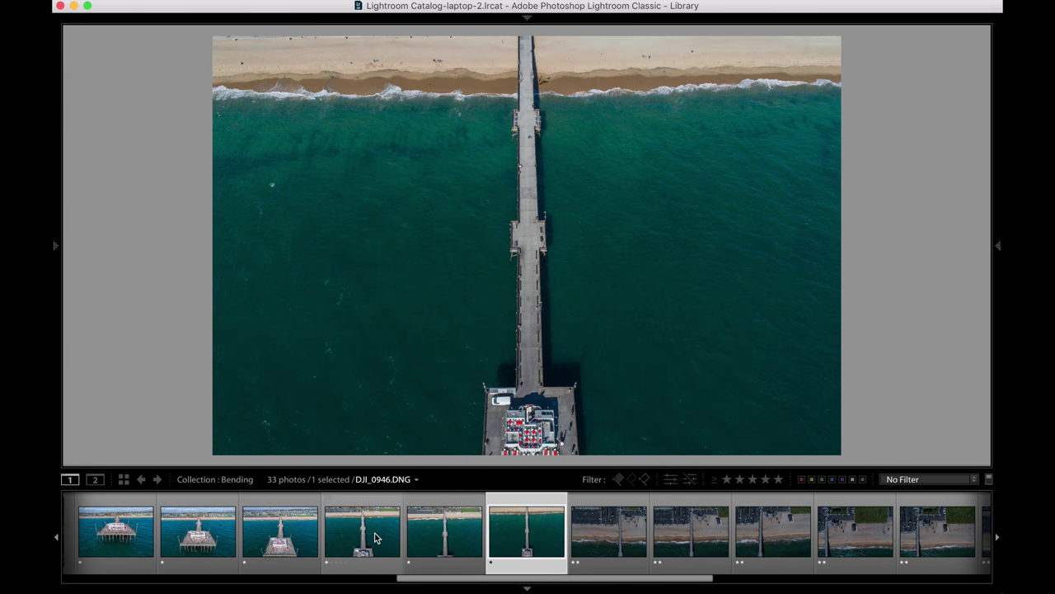
key("Left")
key("Left")
key("Left")
key("Left")
key("Left")
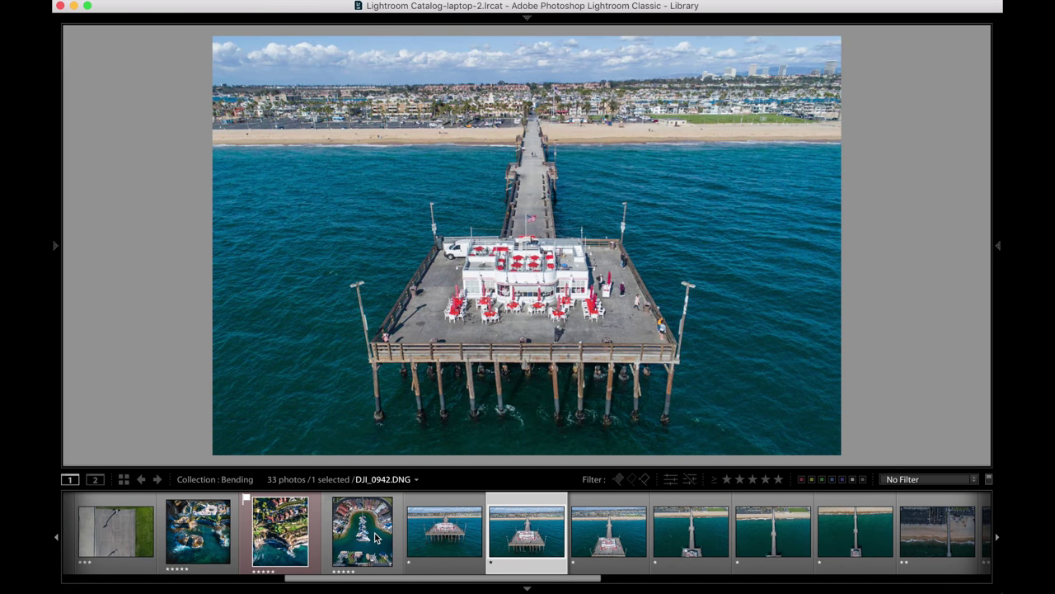
key("Left")
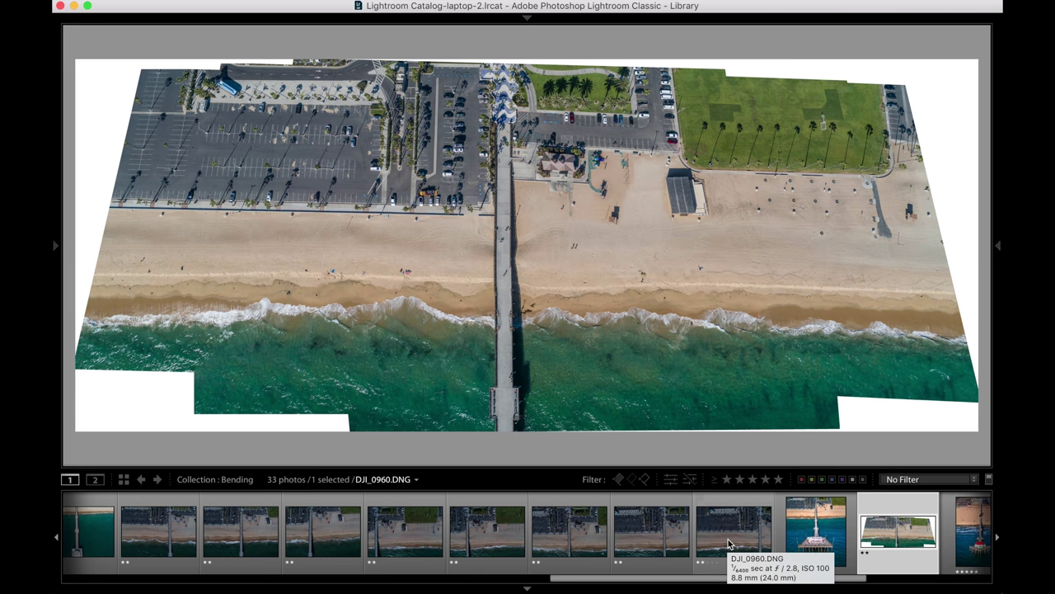
Examine the finished bent basketball court image DJI_0057-Edit.tif / Copy 2 and its two source shots, DJI_0057.DNG and DJI_0070.DNG
scroll(652, 527, "left", 5)
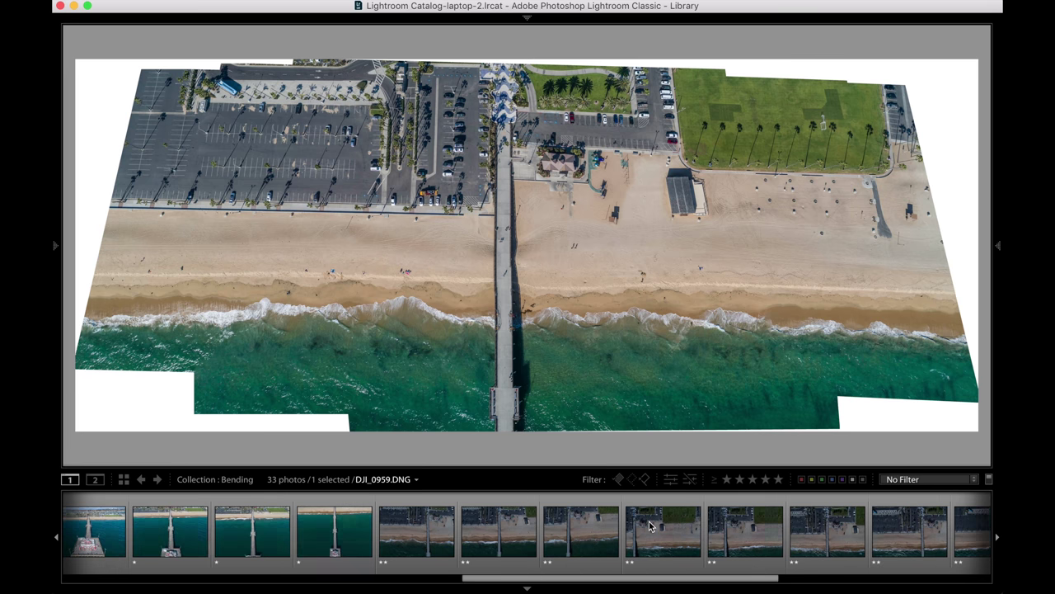
scroll(650, 526, "left", 10)
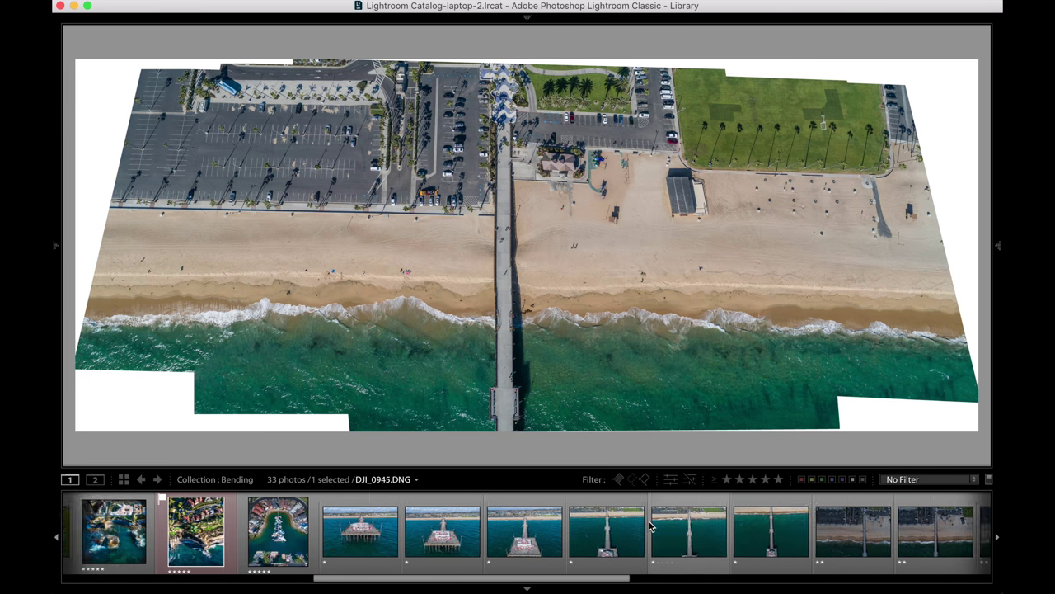
scroll(650, 526, "left", 2)
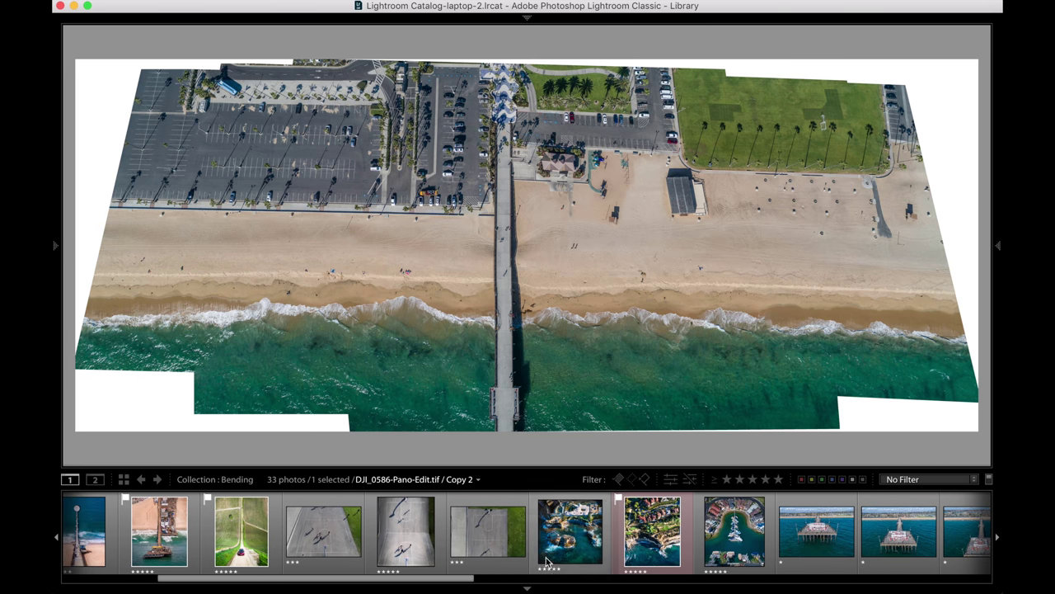
left_click(418, 548)
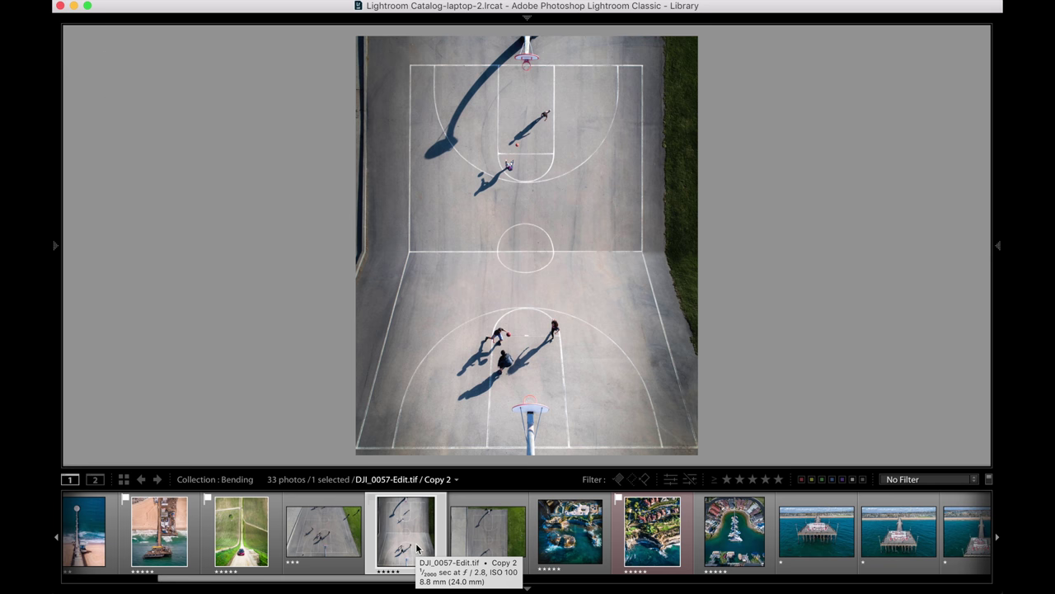
left_click(327, 537)
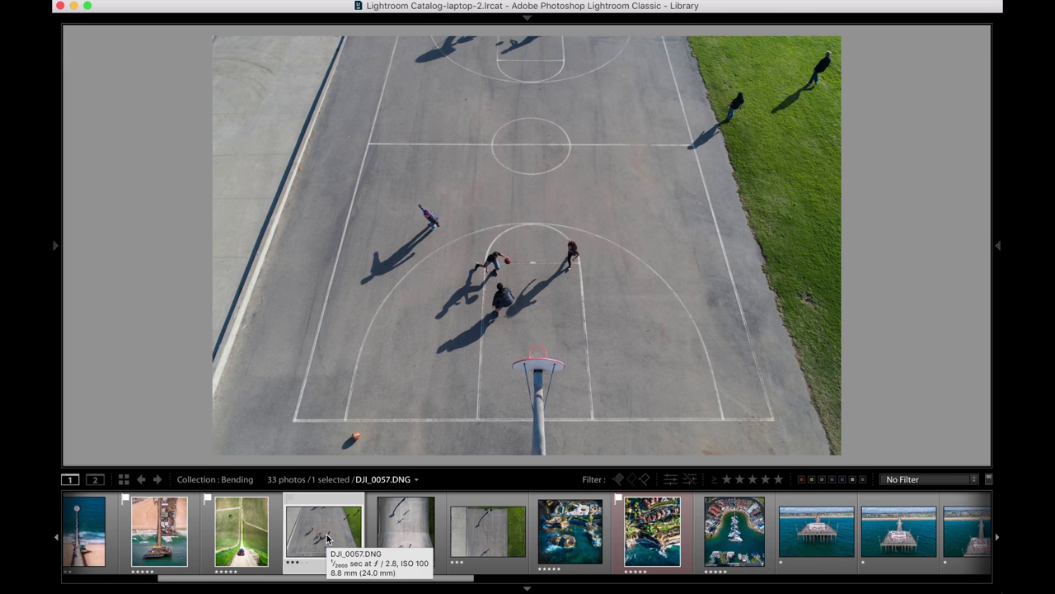
left_click(498, 546)
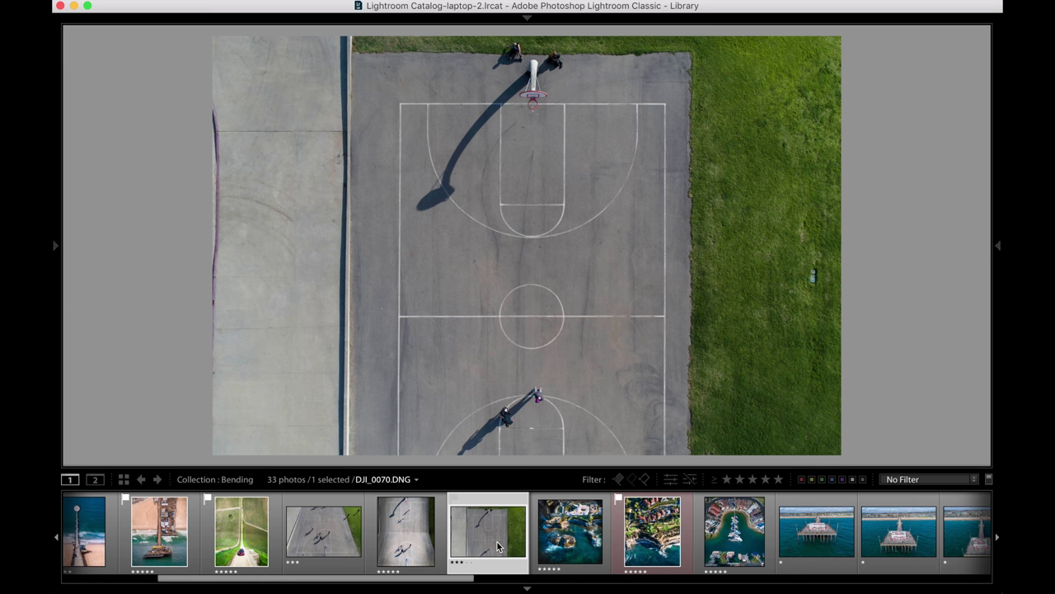
Compare the basketball court shots DJI_0070.DNG and DJI_0057.DNG with their adjustment settings in the Develop module
key("d")
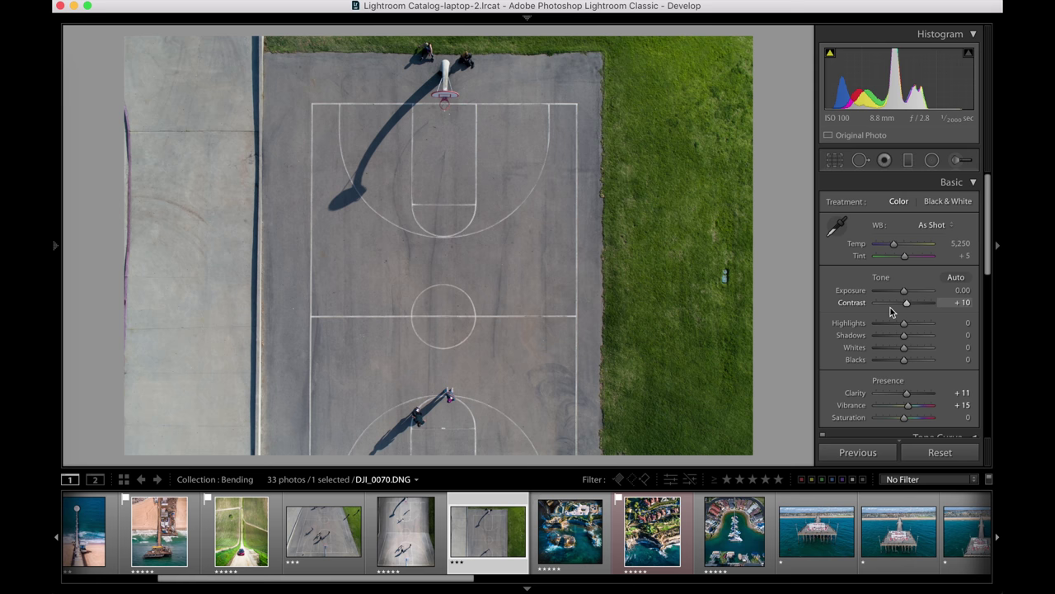
left_click(325, 544)
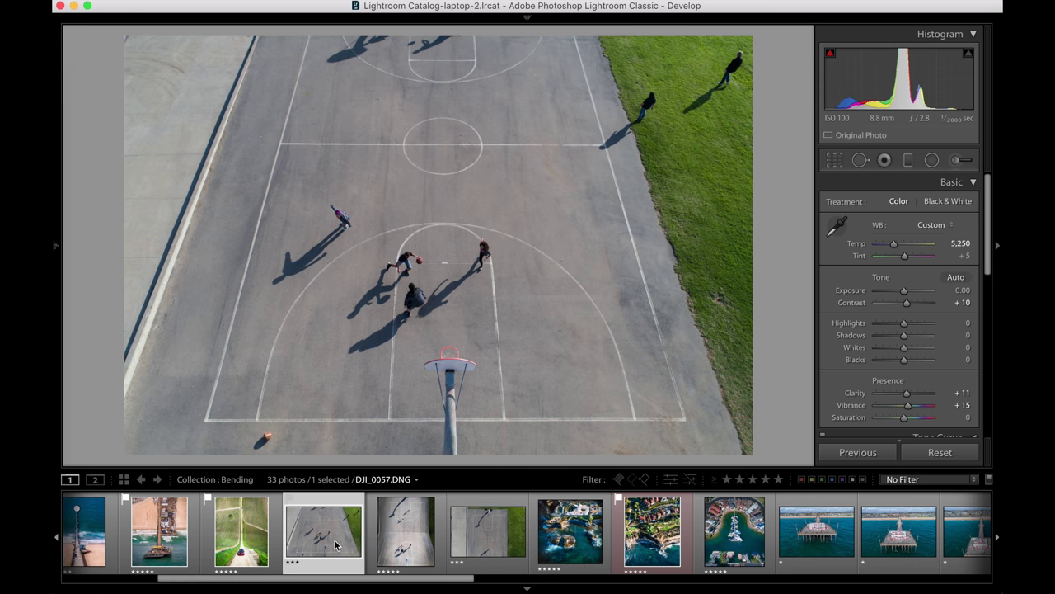
left_click(487, 545)
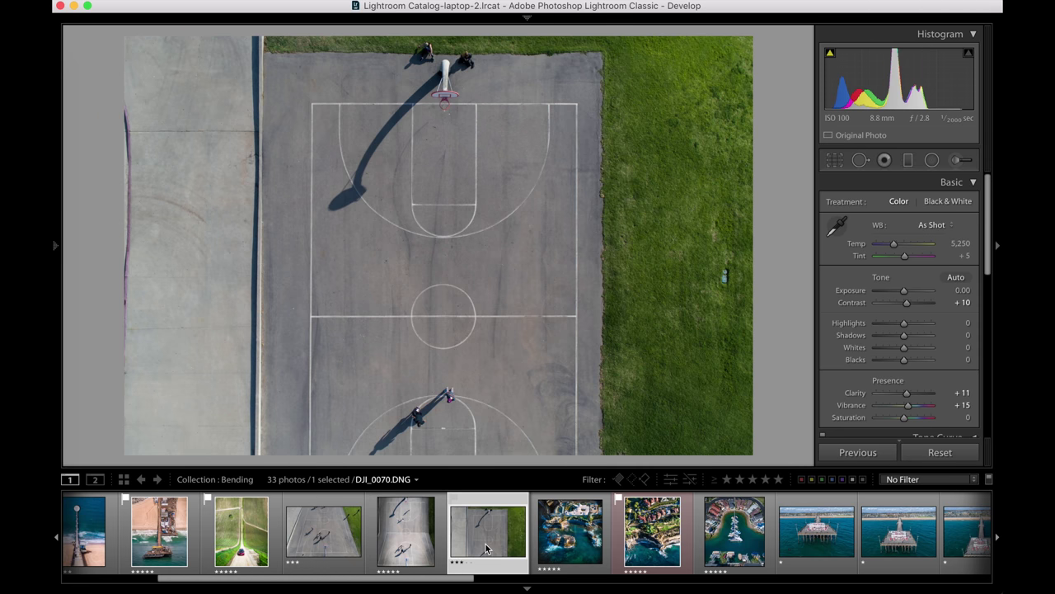
left_click(305, 548)
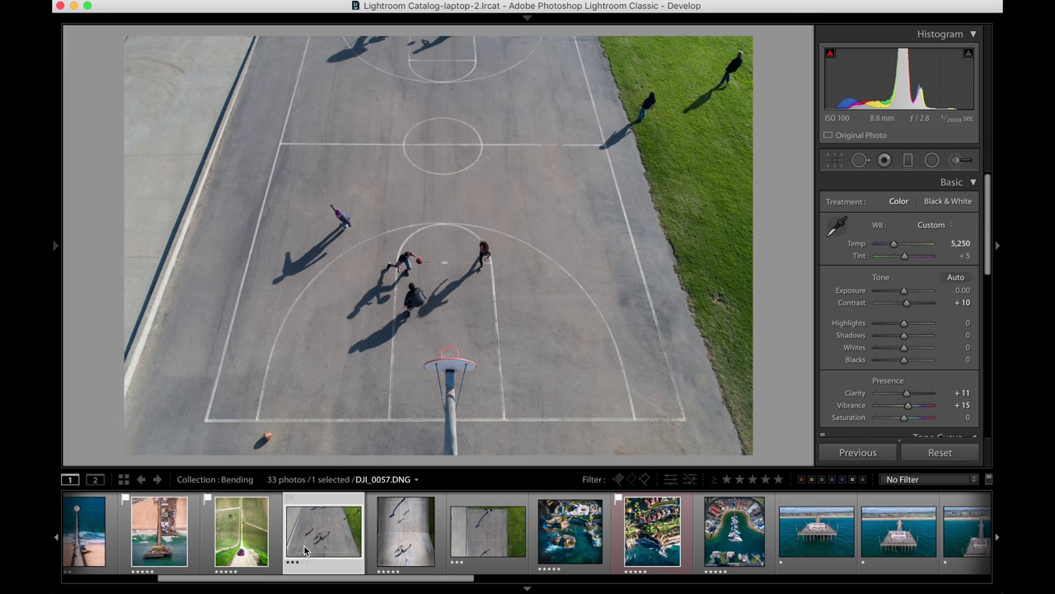
left_click(502, 545)
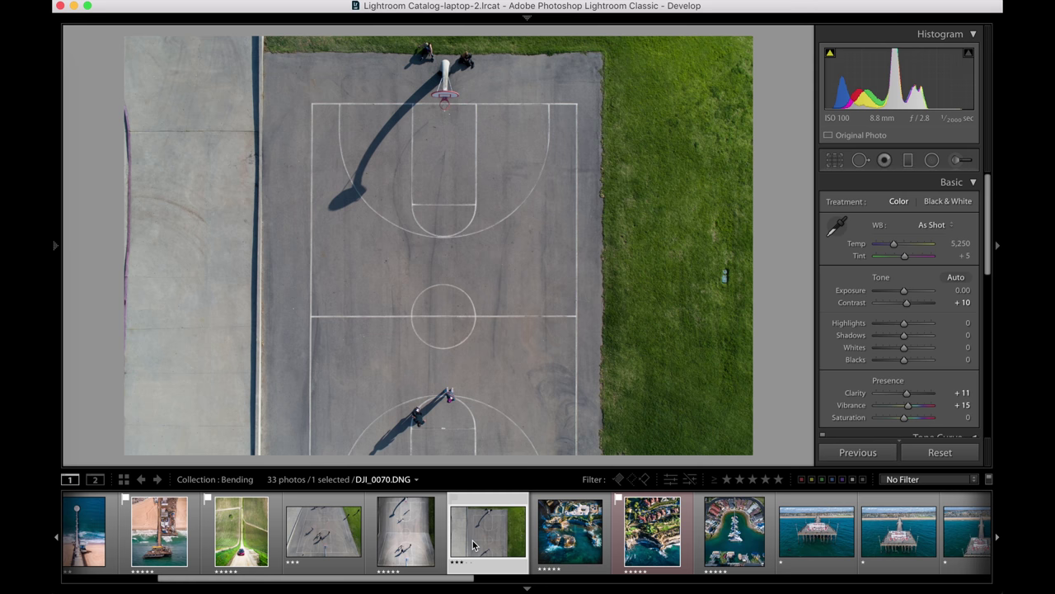
Select both court shots, DJI_0070.DNG and DJI_0057.DNG, and open them together as layers in Photoshop
left_click(328, 538, "super")
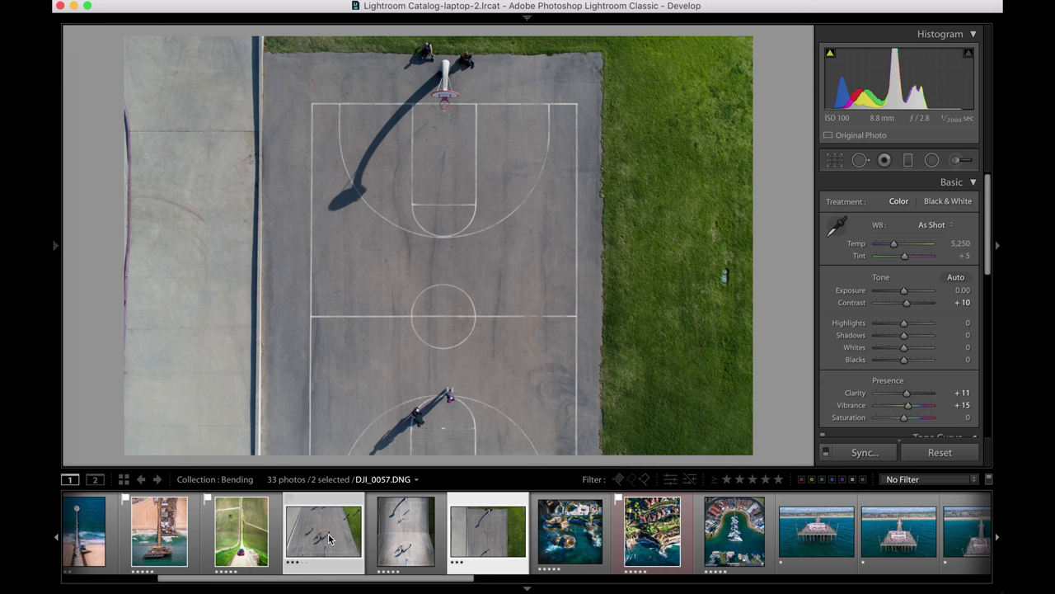
right_click(328, 538)
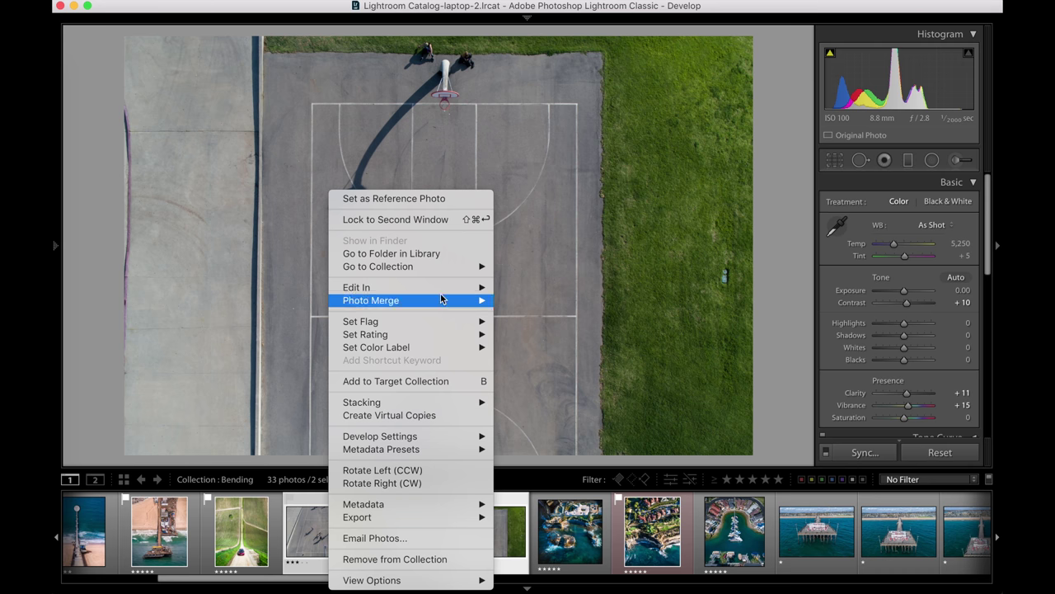
mouse_move(445, 289)
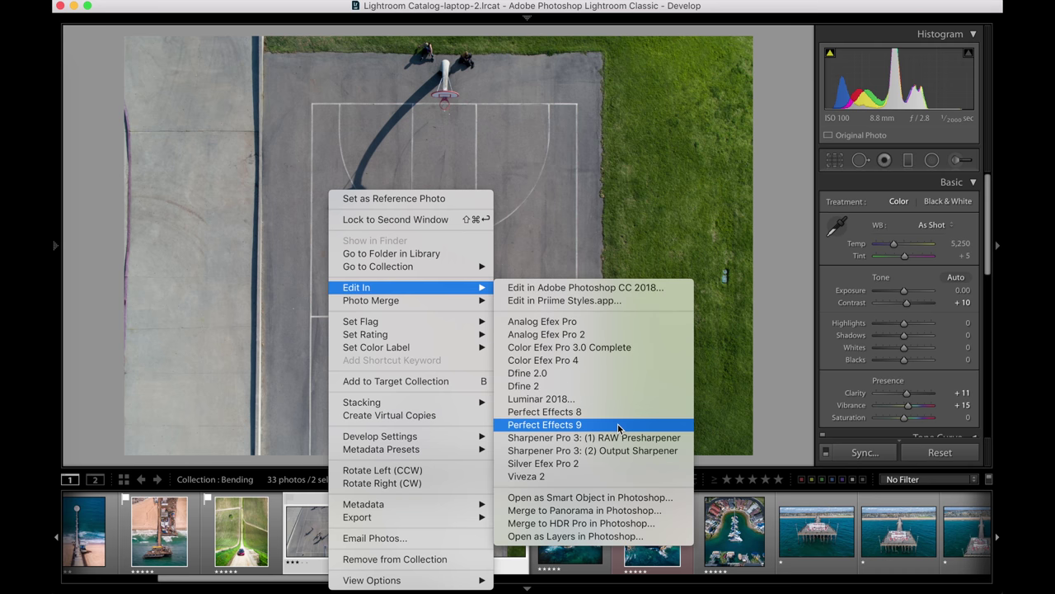
left_click(633, 538)
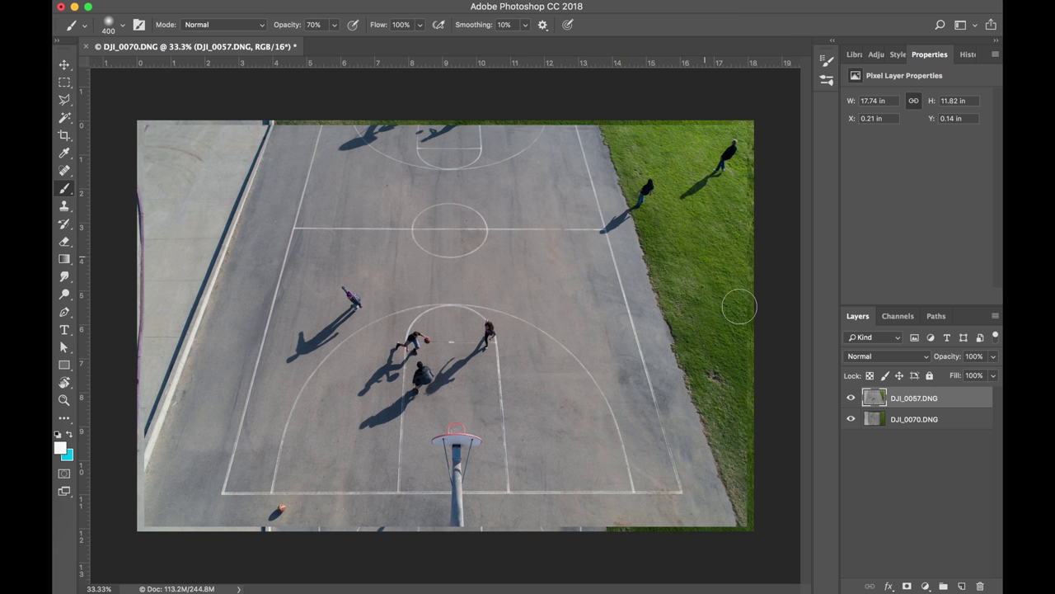
Toggle the visibility of the DJI_0057.DNG layer several times to compare it with the DJI_0070.DNG layer beneath
left_click(851, 399)
left_click(850, 400)
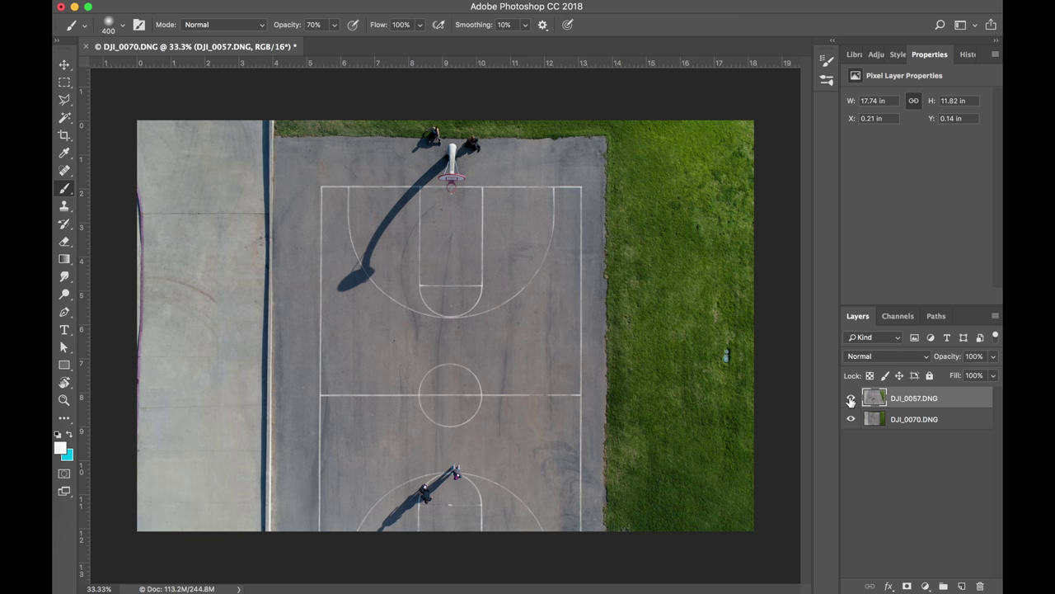
left_click(851, 399)
left_click(850, 399)
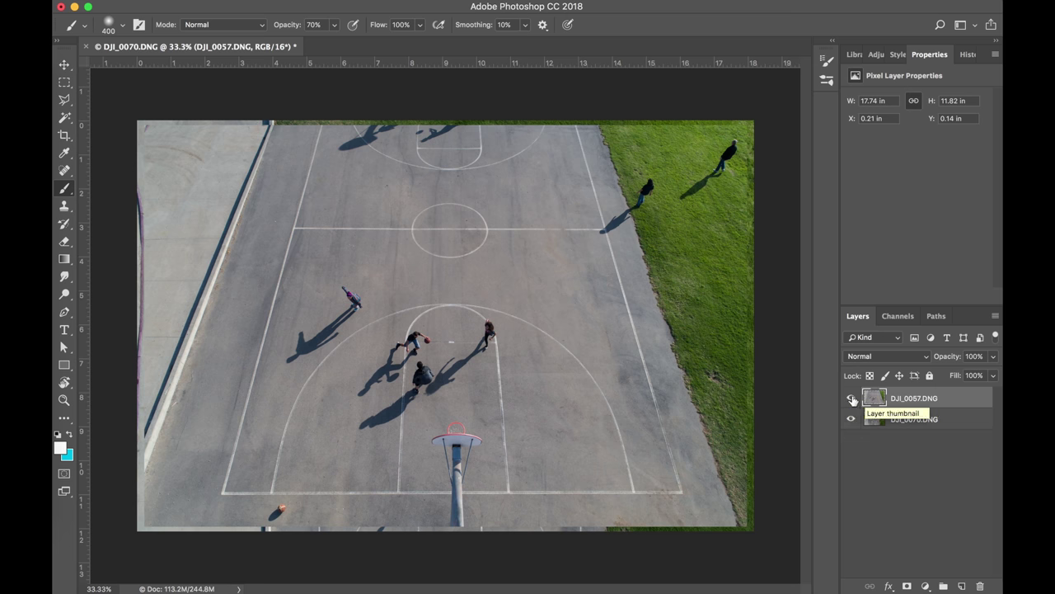
left_click(850, 400)
left_click(851, 400)
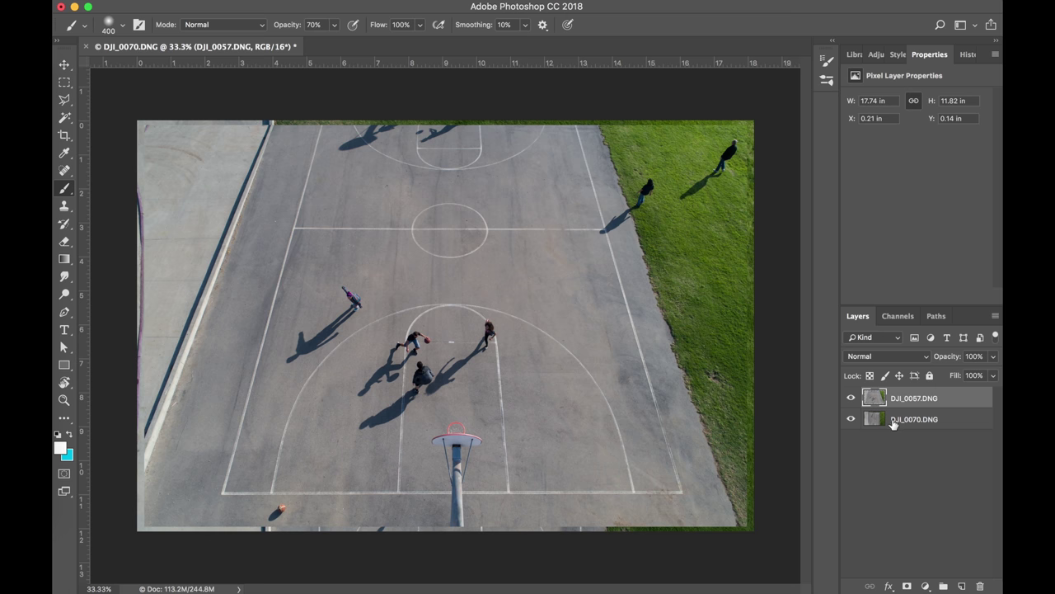
Add a white layer mask to the DJI_0057.DNG layer
left_click(892, 422)
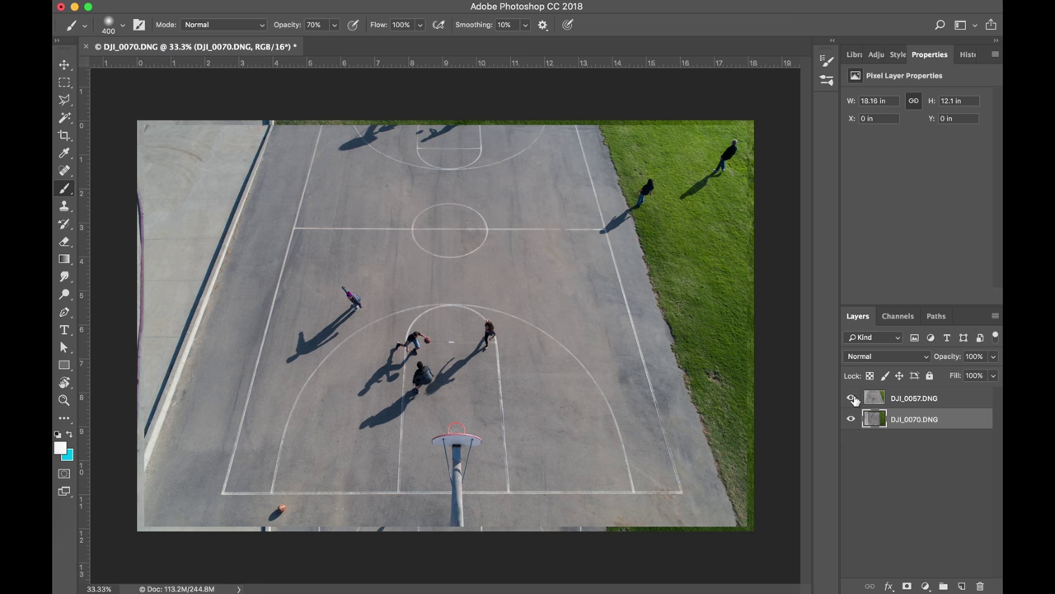
left_click(911, 402)
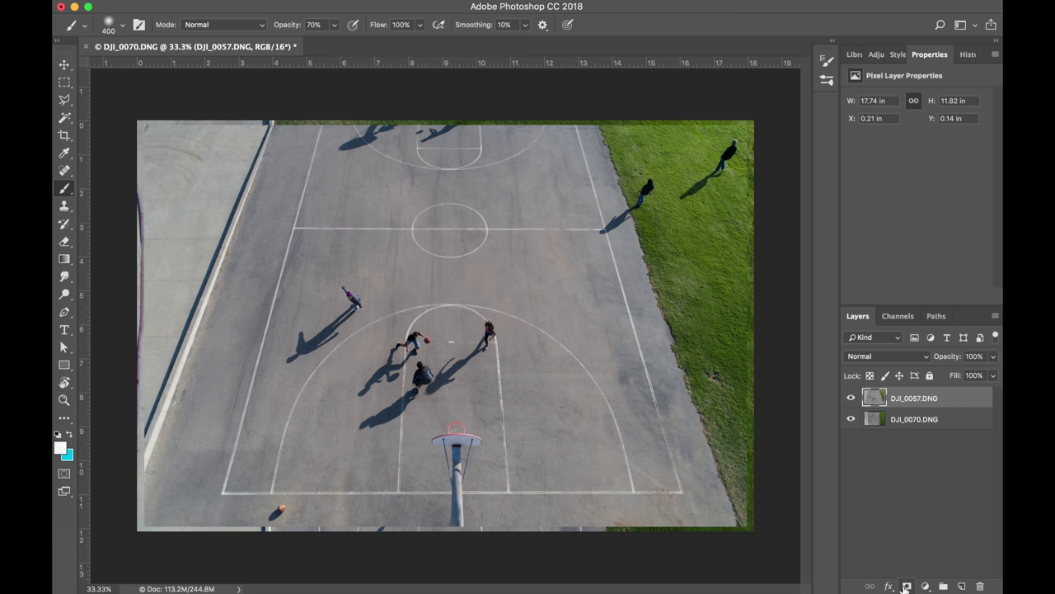
left_click(906, 586)
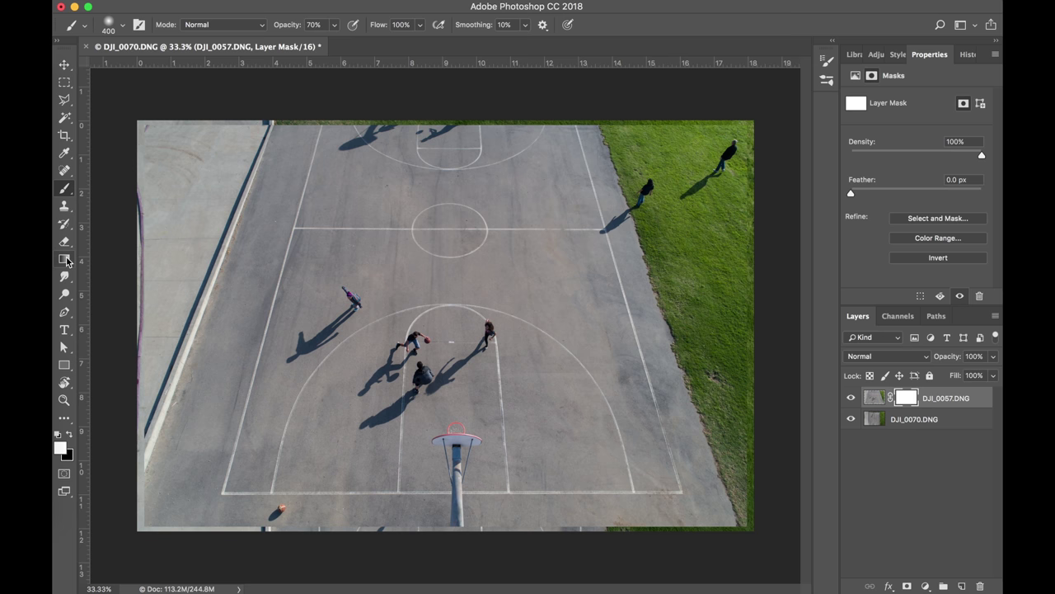
Draw a very short vertical gradient across the half-court line on the mask, hiding the DJI_0057.DNG court above it
left_click(65, 260)
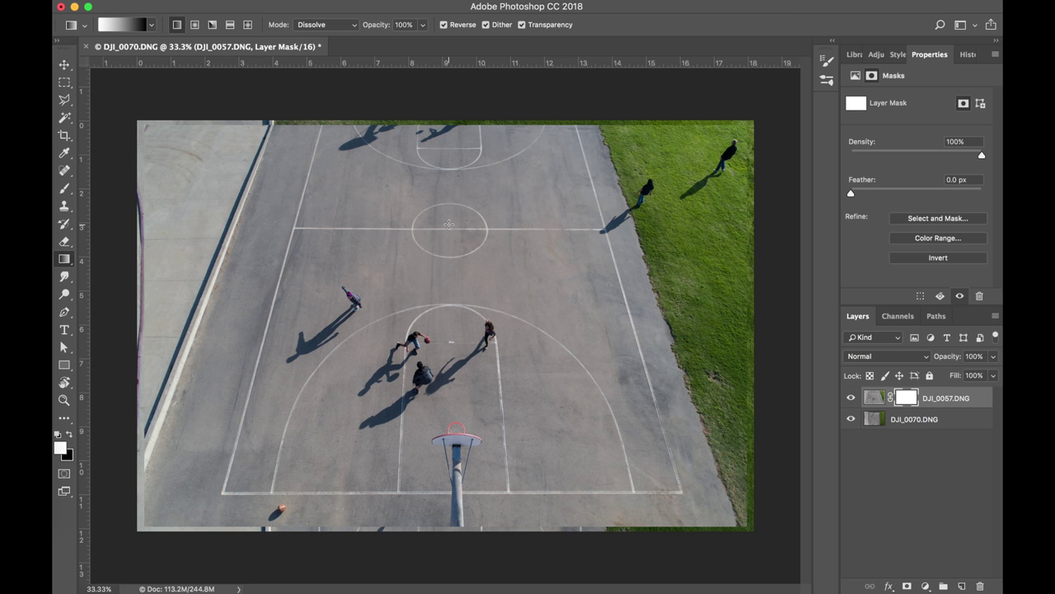
key("super+equal")
scroll(448, 222, "up", 3)
scroll(449, 222, "left", 2)
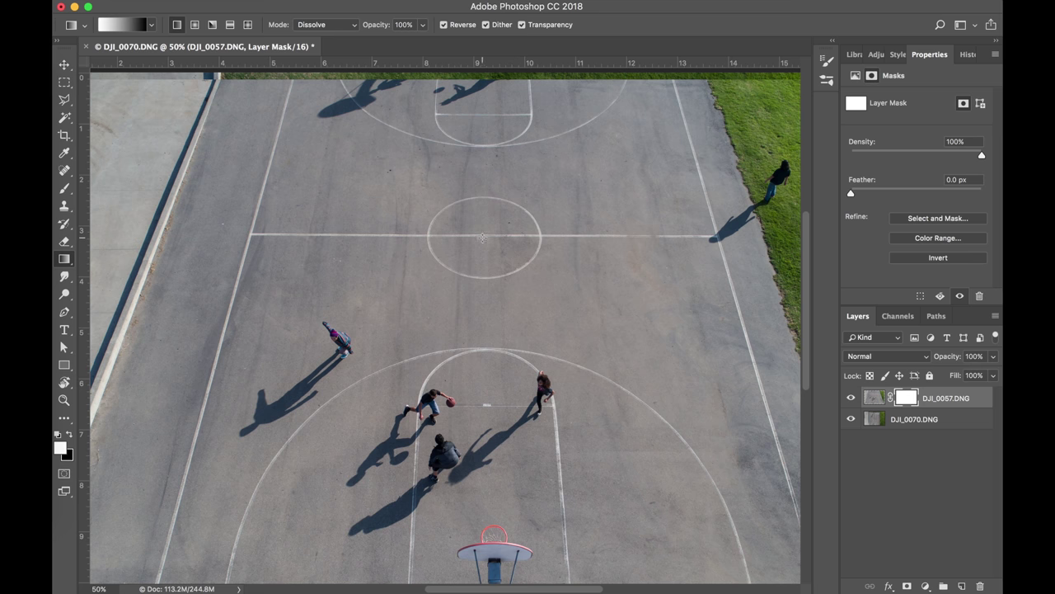
left_click_drag(480, 231, 481, 238)
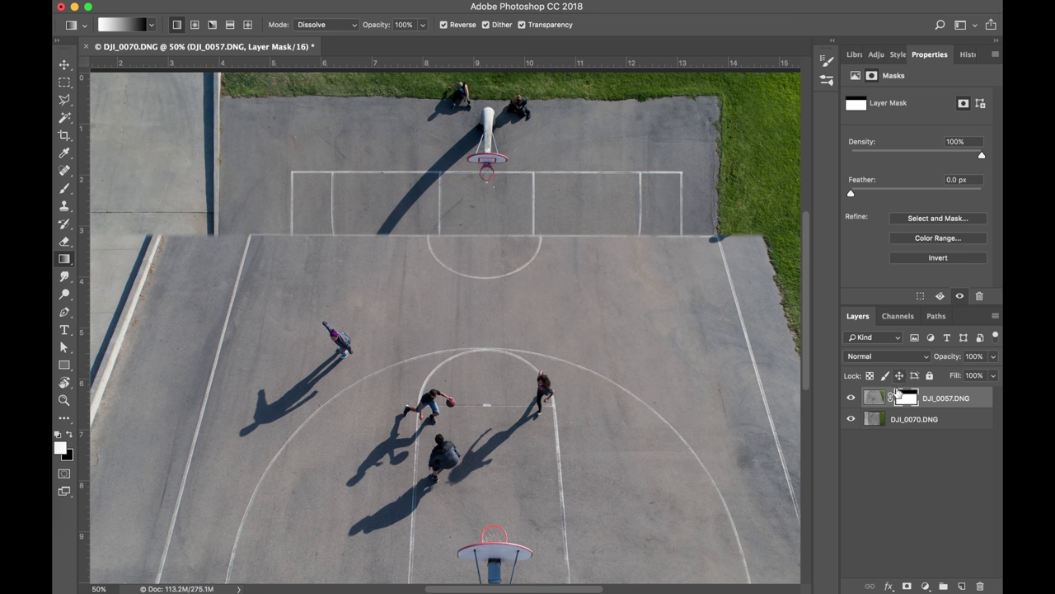
Inspect the DJI_0057.DNG layer mask on its own, and check the masked layer with DJI_0070.DNG temporarily hidden
left_click(904, 402, "alt")
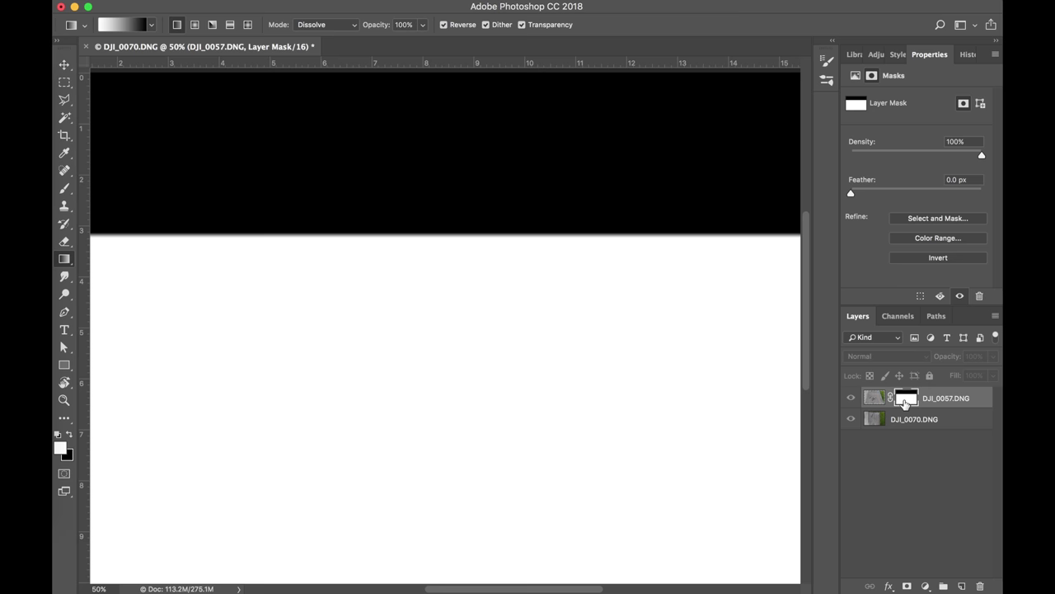
left_click(905, 402, "alt")
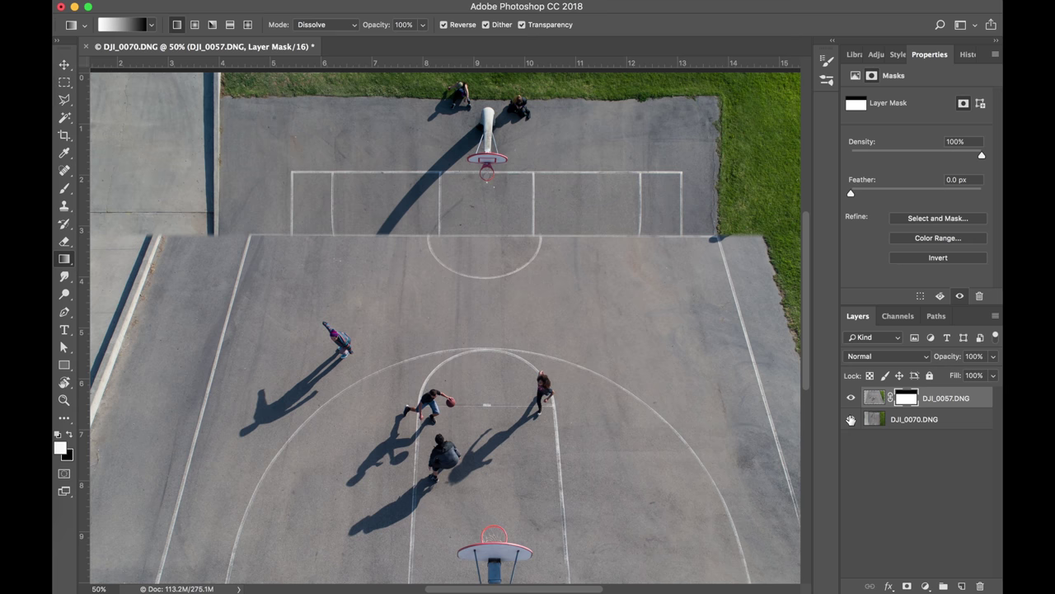
left_click(851, 420)
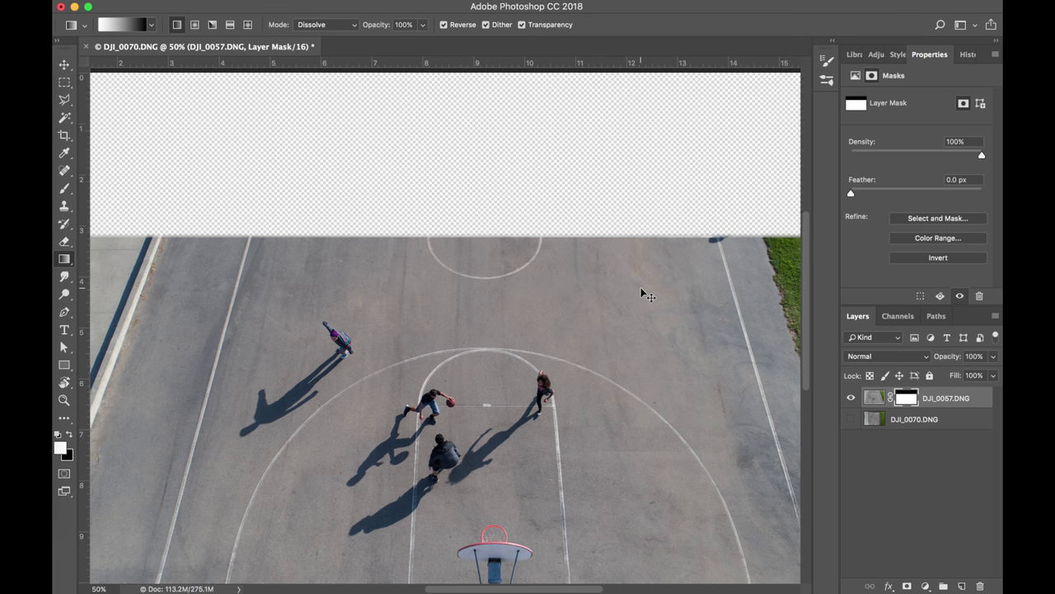
key("super+minus")
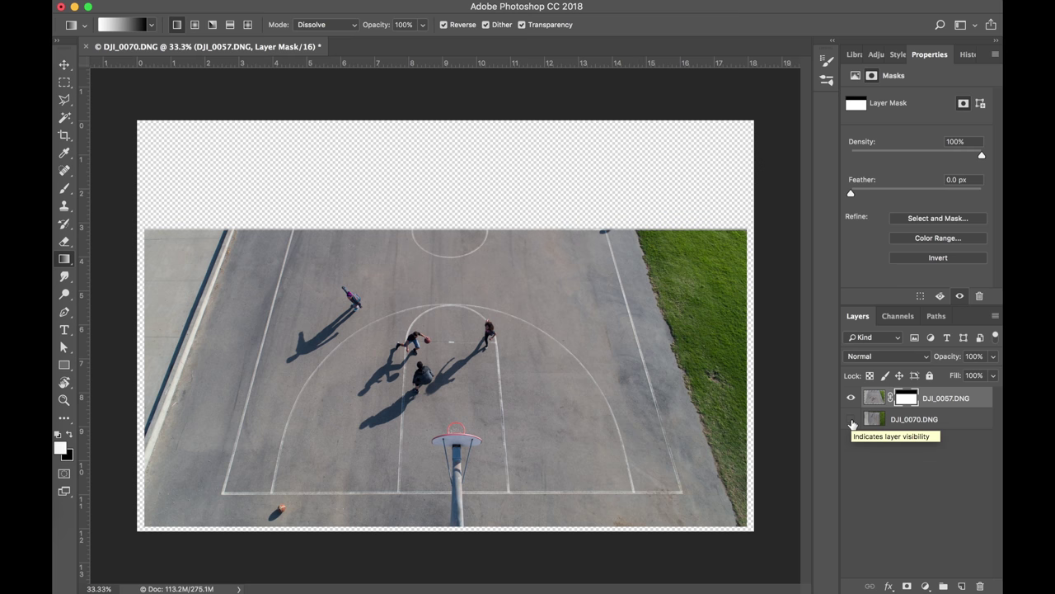
left_click(851, 420)
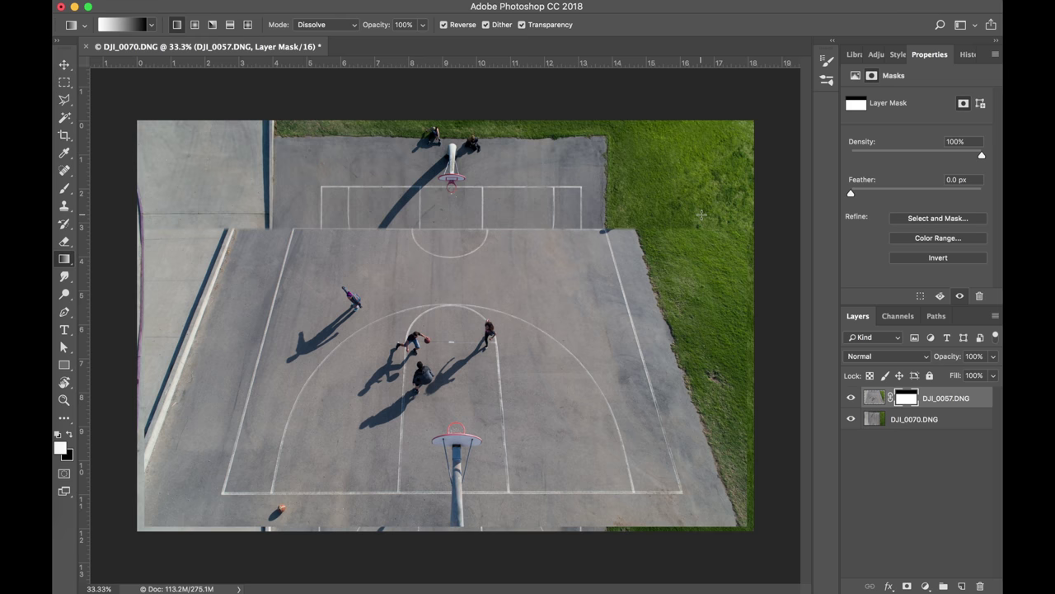
Move the DJI_0070.DNG layer straight up until its half-court line meets the half-court line of DJI_0057.DNG
left_click(874, 422)
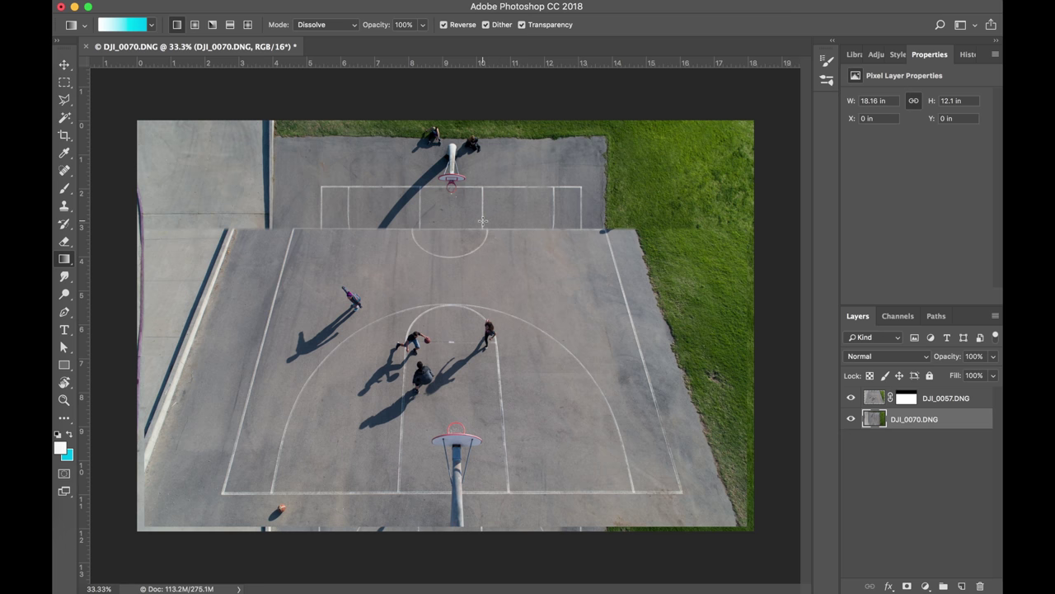
left_click_drag(474, 211, 492, 112)
left_click_drag(495, 198, 499, 213)
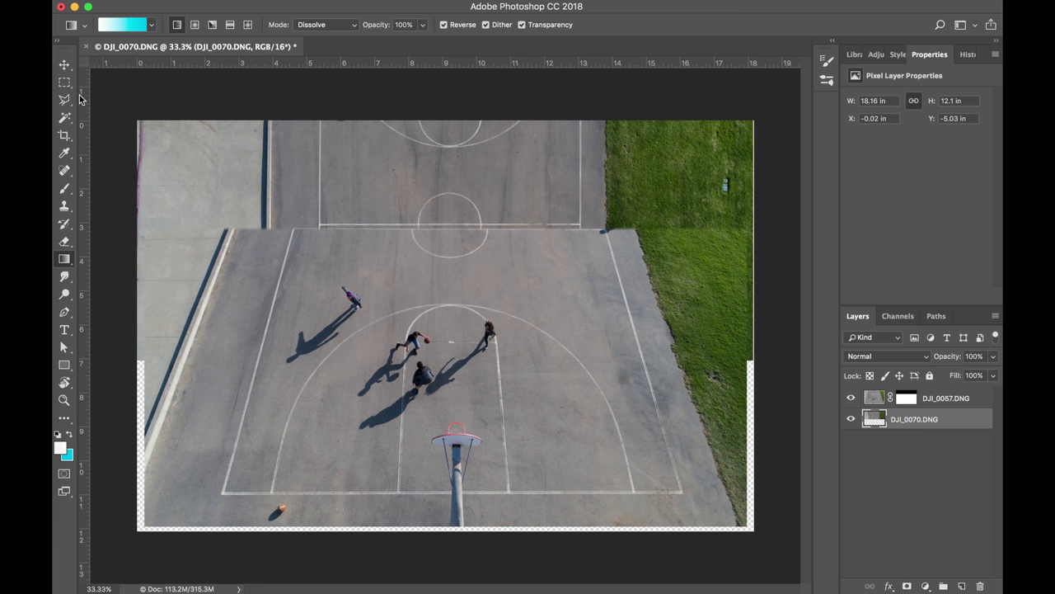
Crop with no fixed ratio, extending the canvas upward to the top of the DJI_0070.DNG court and widening both sides
left_click(64, 139)
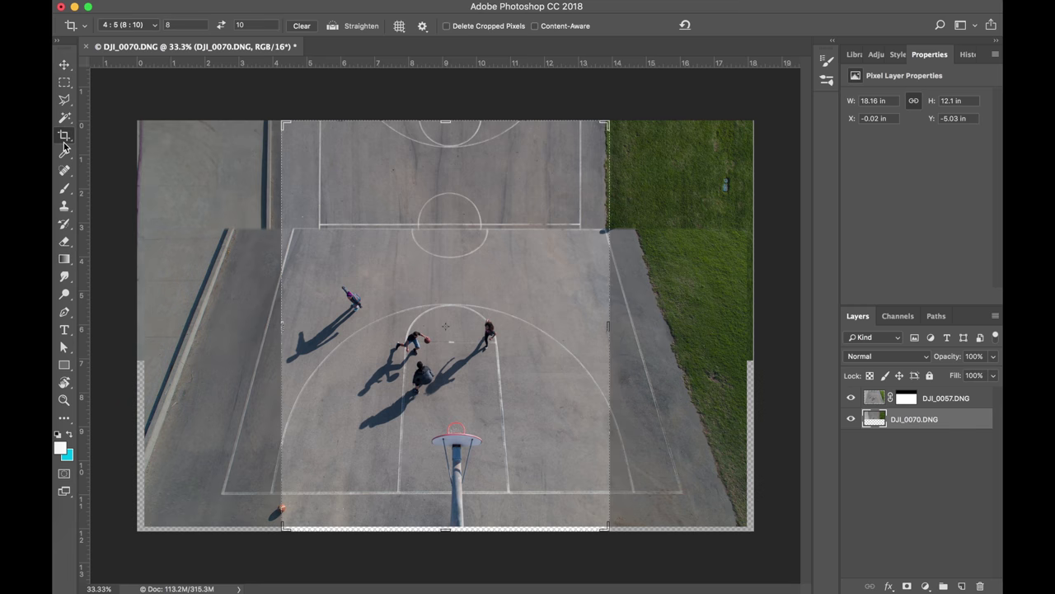
left_click(445, 122)
left_click_drag(445, 122, 445, 90)
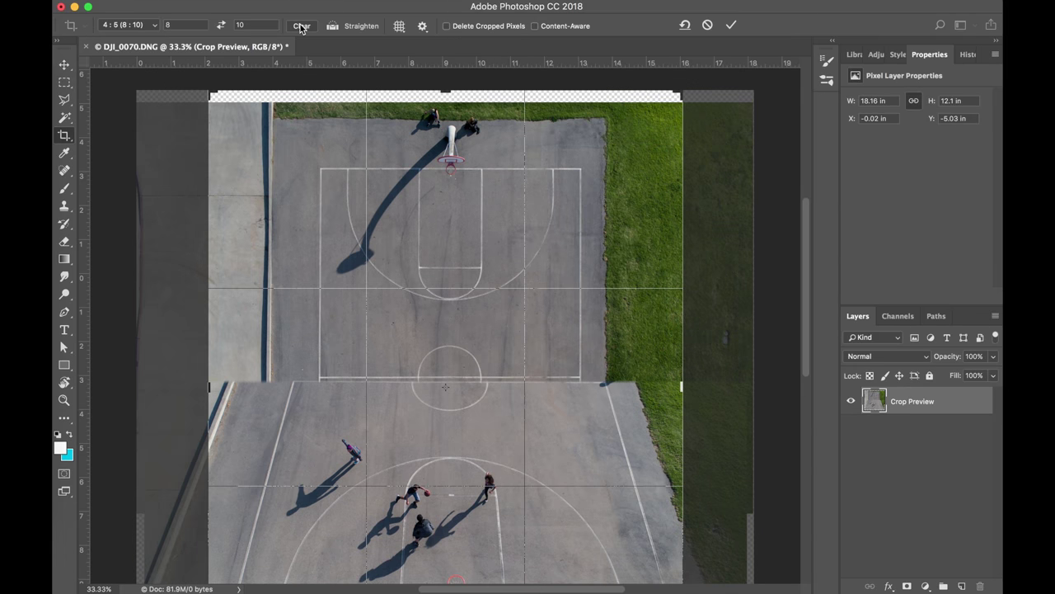
left_click(302, 26)
left_click_drag(444, 94, 445, 95)
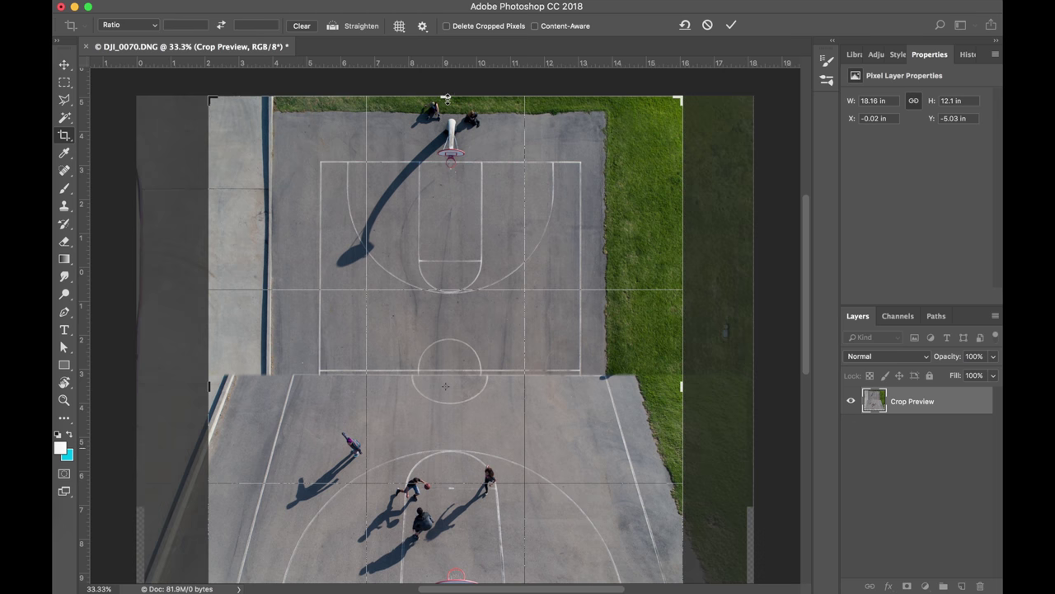
scroll(574, 286, "down", 2)
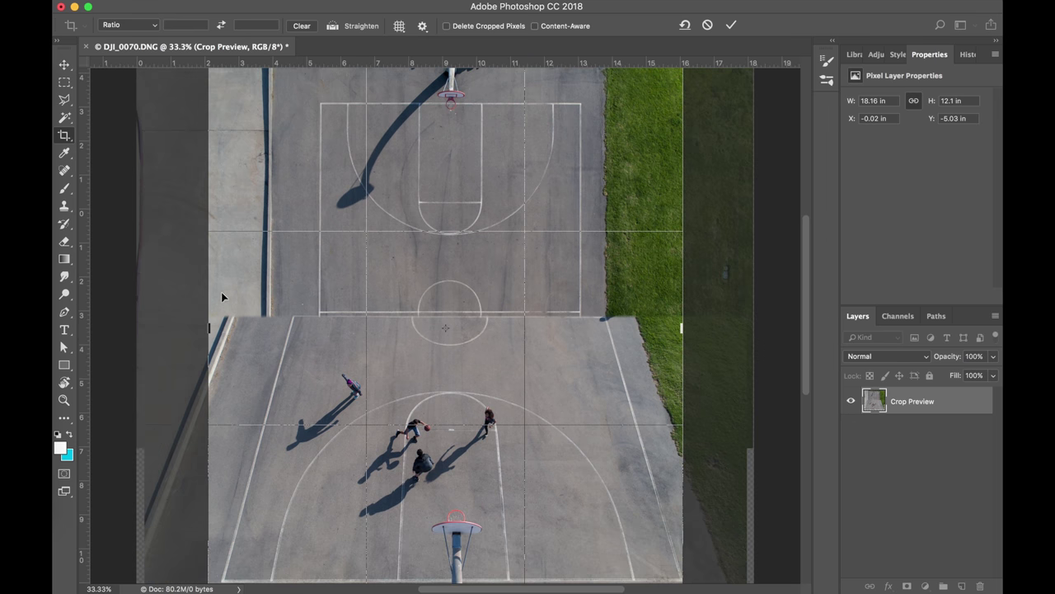
left_click_drag(206, 317, 178, 313)
left_click_drag(712, 327, 728, 327)
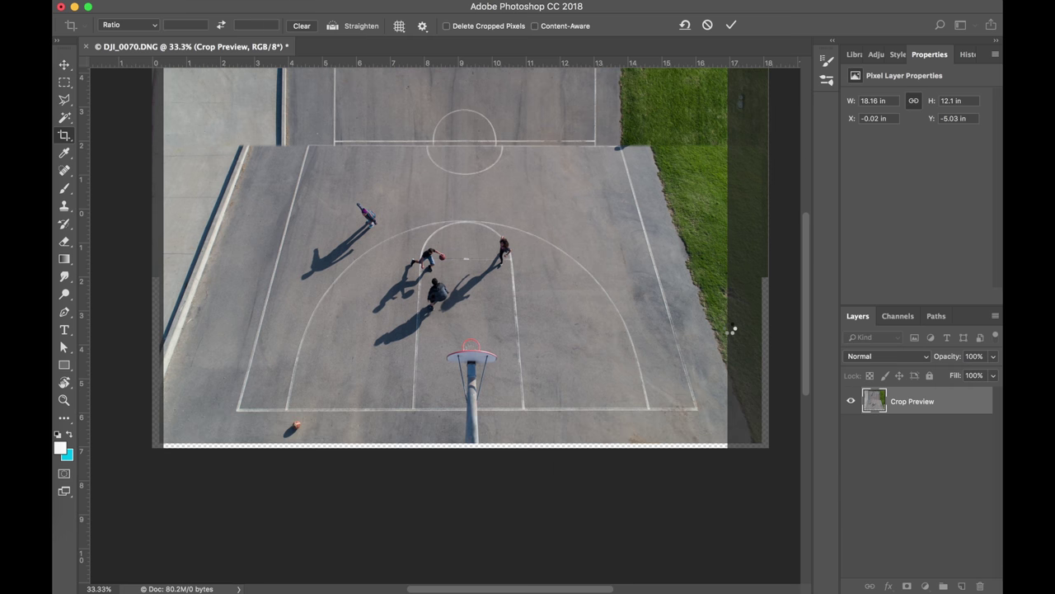
key("Return")
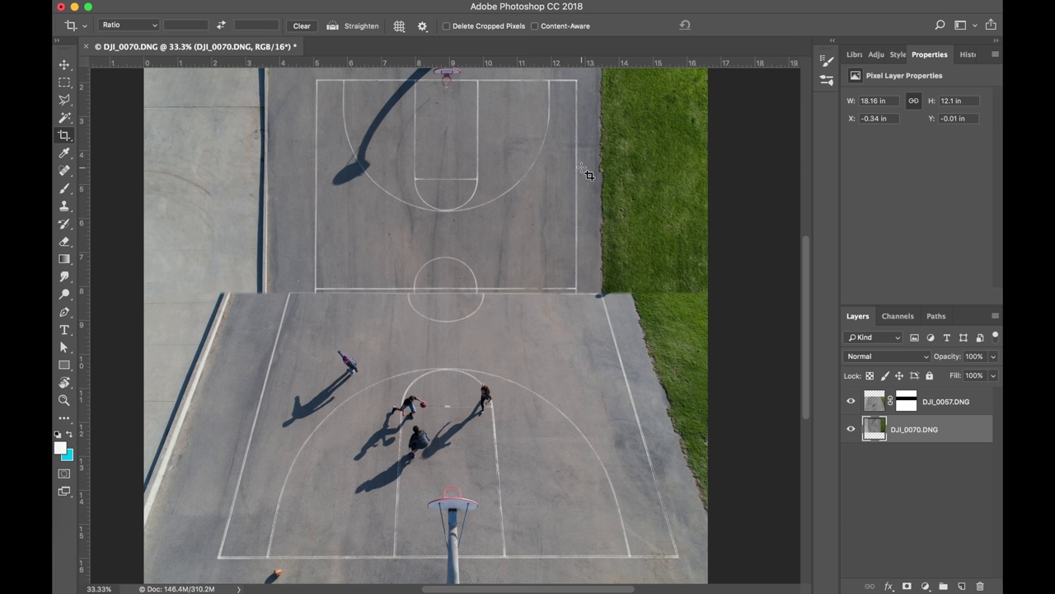
Scale the DJI_0057.DNG layer to about 82% with Free Transform and move it to meet the upper half-court line
left_click(873, 408)
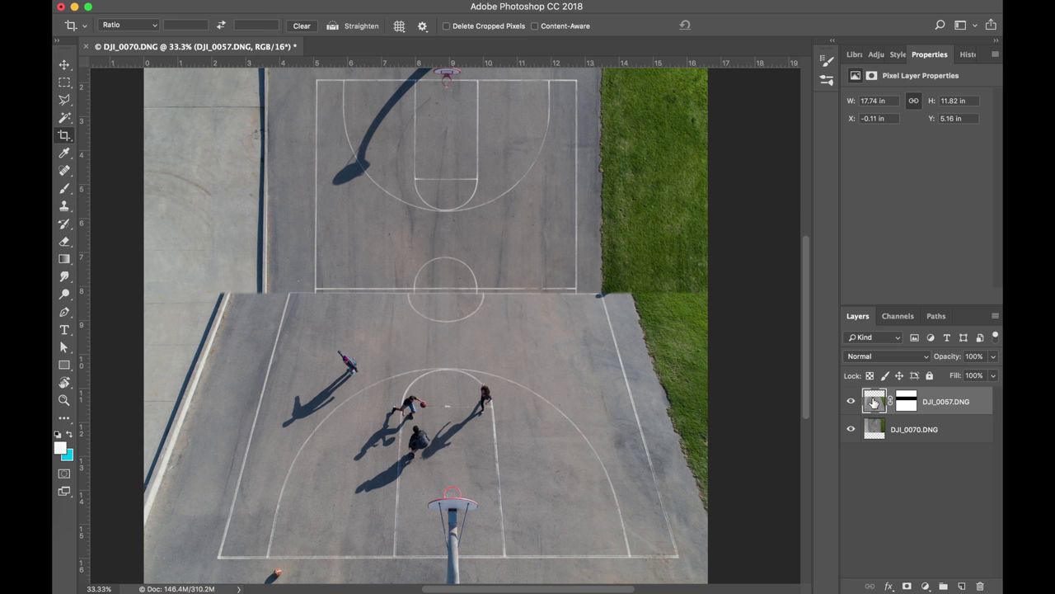
key("ctrl+t")
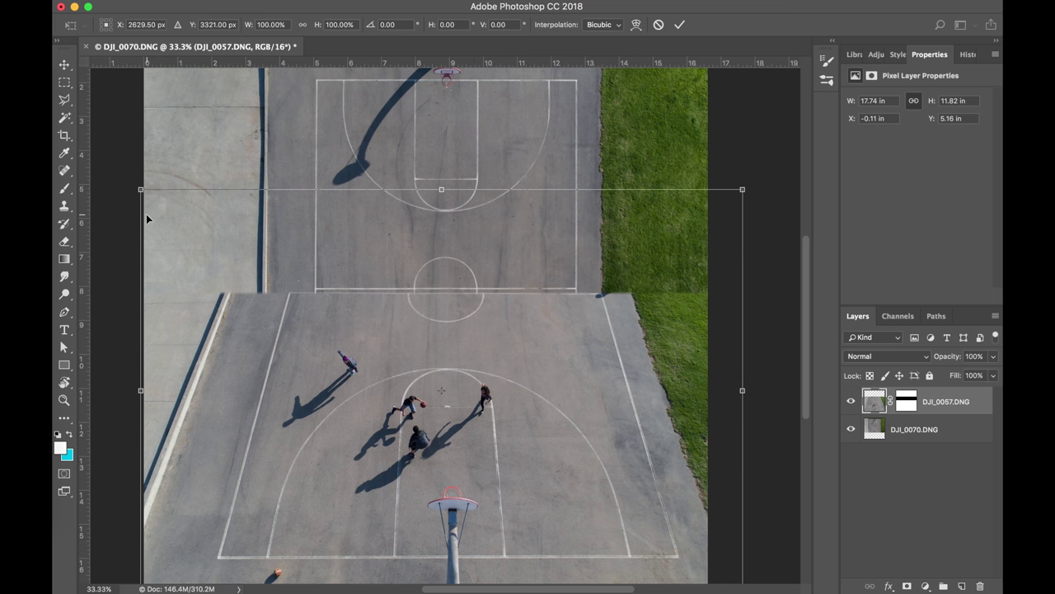
left_click_drag(140, 189, 235, 281)
left_click_drag(409, 379, 355, 322)
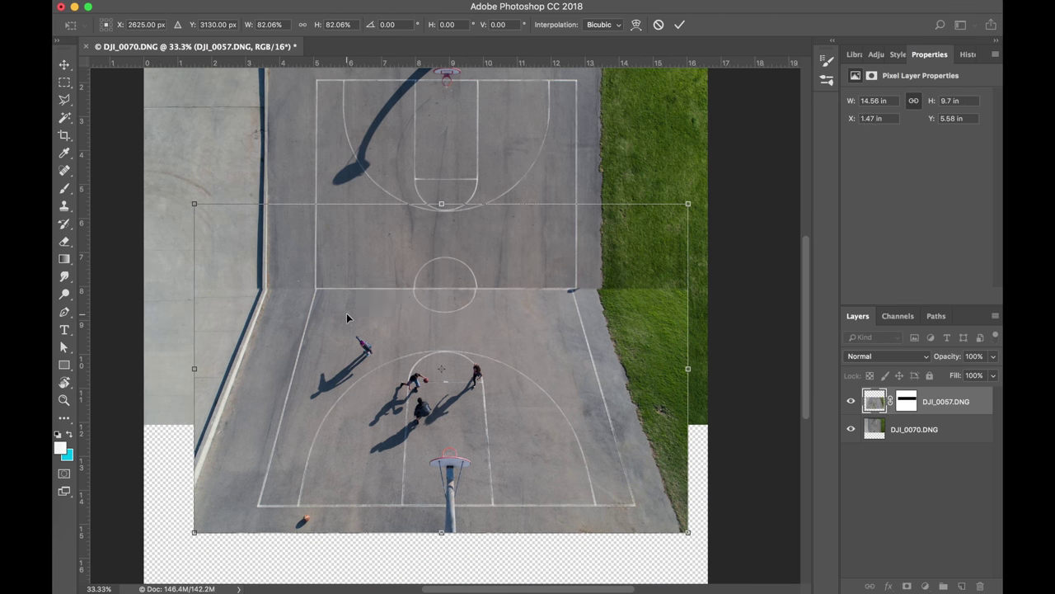
Refine the DJI_0057.DNG scale to 82.85% and nudge it left and down to align the court lines
left_click_drag(691, 201, 695, 201)
key("Down")
key("Down")
key("Down")
key("Down")
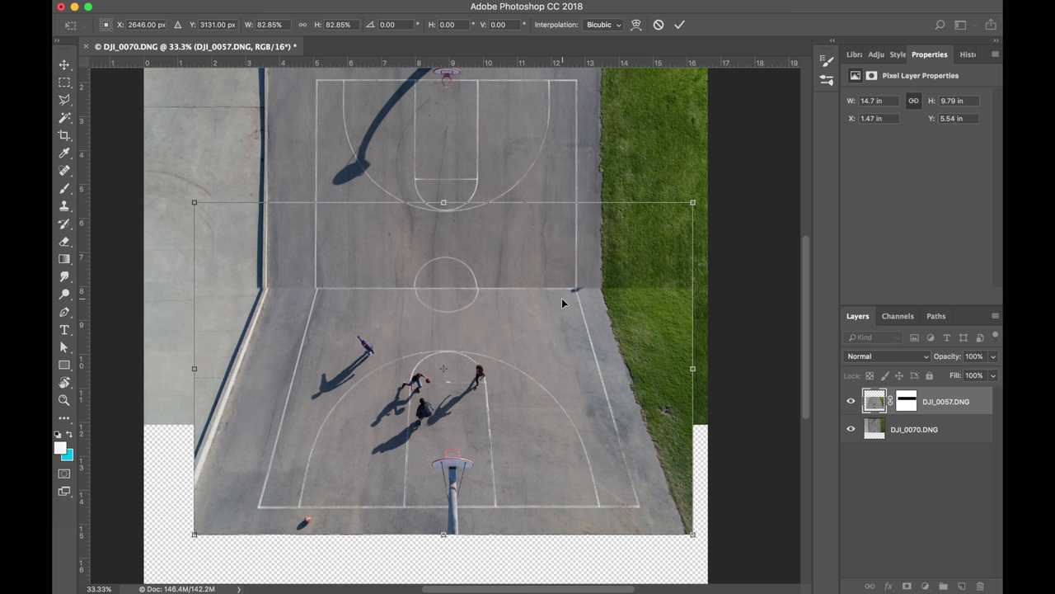
key("Left")
key("Left")
key("Left")
key("Left")
key("Left")
key("Left")
key("Down")
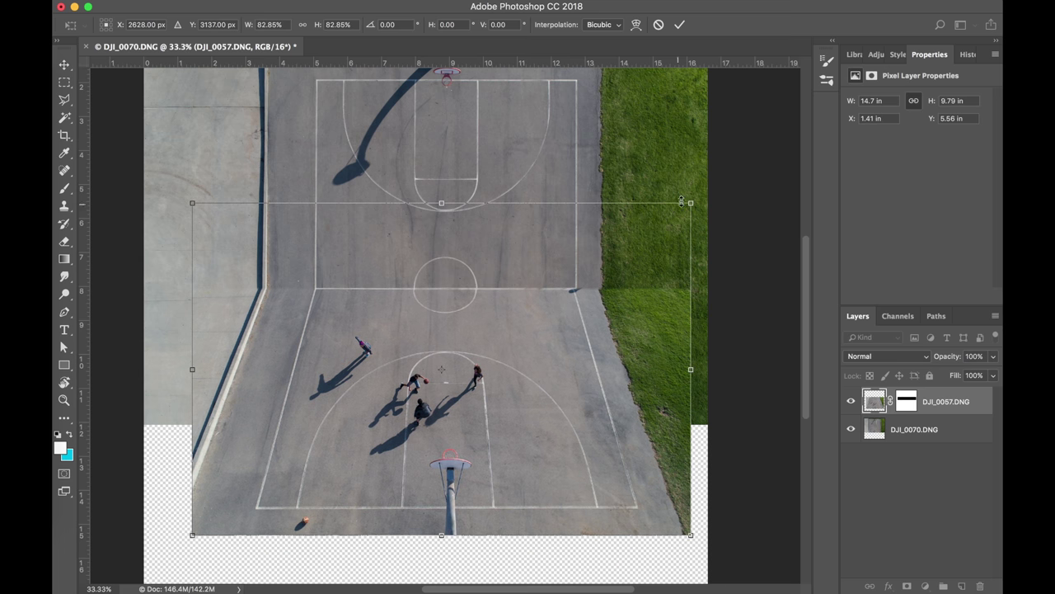
Enlarge the DJI_0057.DNG layer to 83.73%, nudge it up and left onto the upper court lines, and apply the transform
left_click_drag(690, 534, 695, 537)
key("Up")
key("Left")
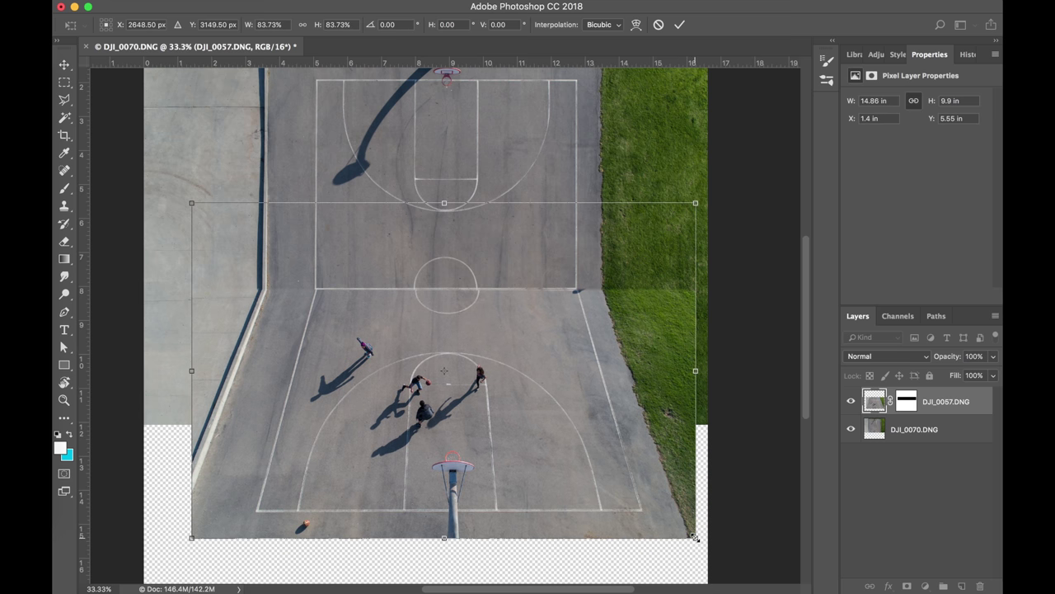
key("Left")
key("Up")
key("Left")
key("Up")
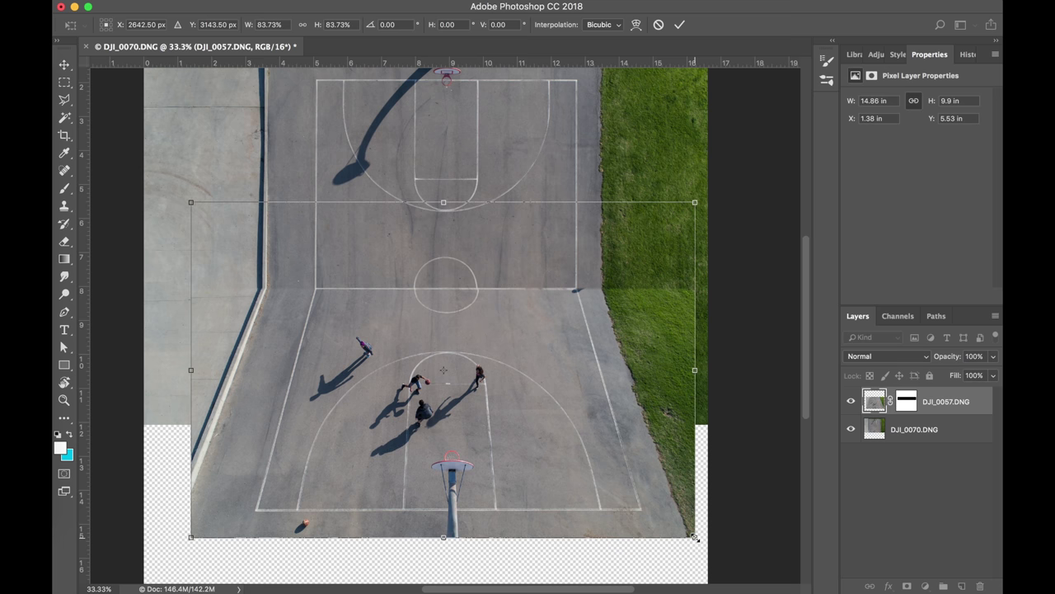
key("Return")
key("c")
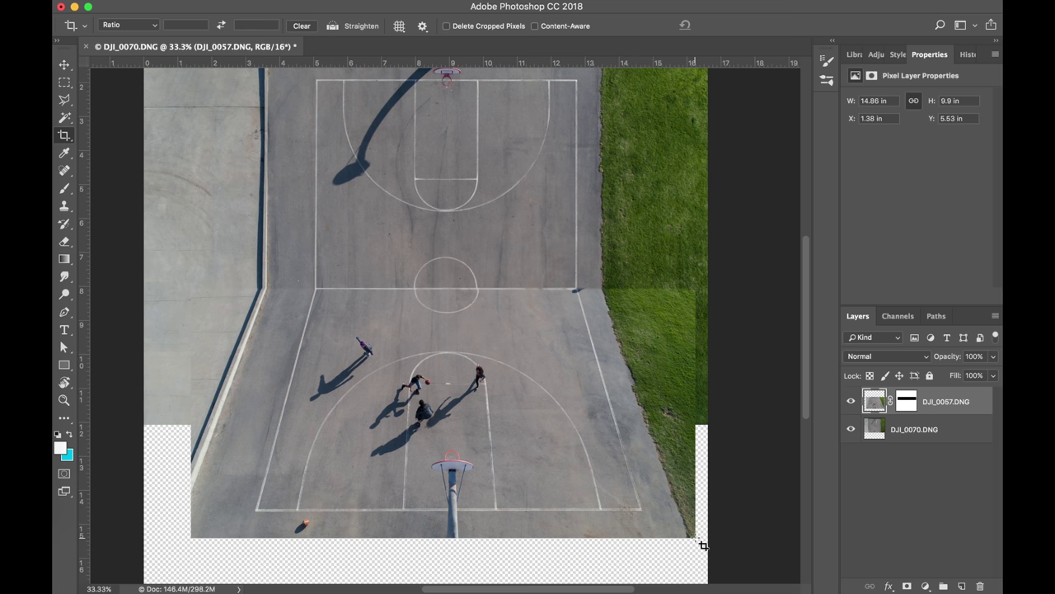
Target the DJI_0057.DNG layer mask with the Brush tool at 50% opacity for the seam in the grass
scroll(592, 310, "up", 2)
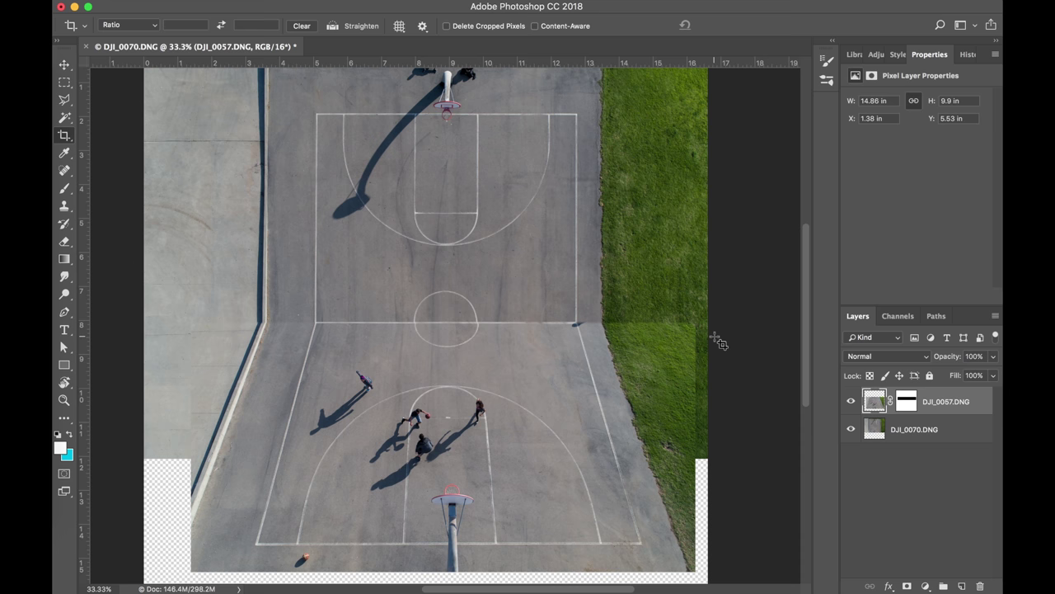
key("super+equal")
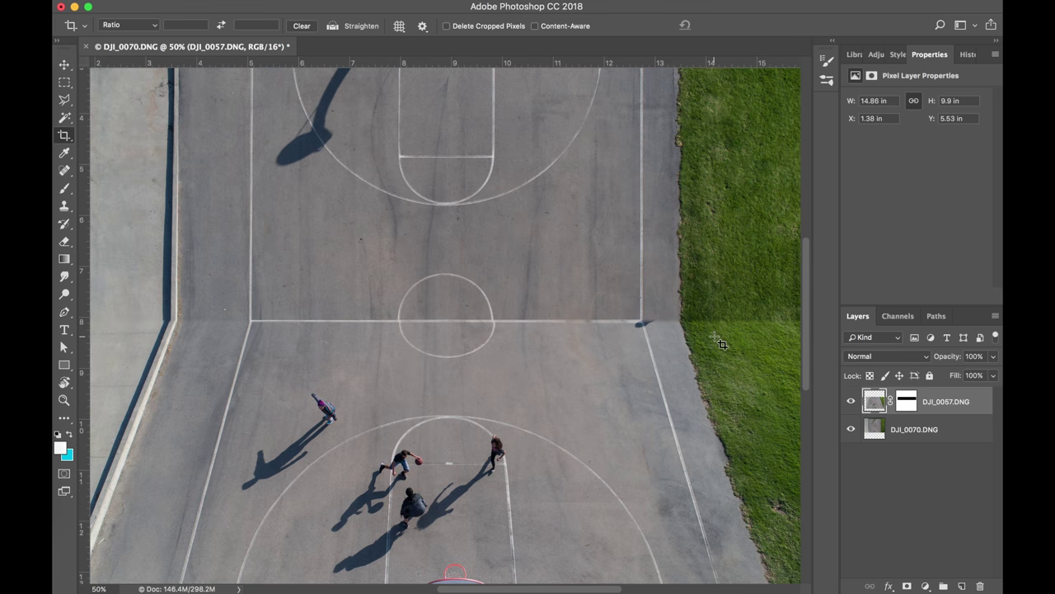
left_click(907, 403)
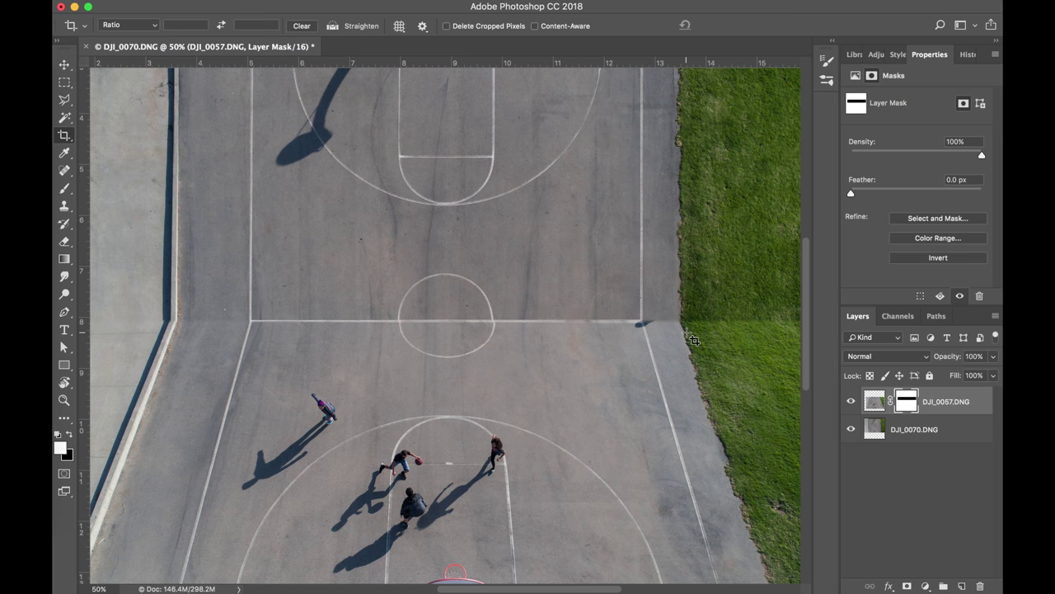
key("super+equal")
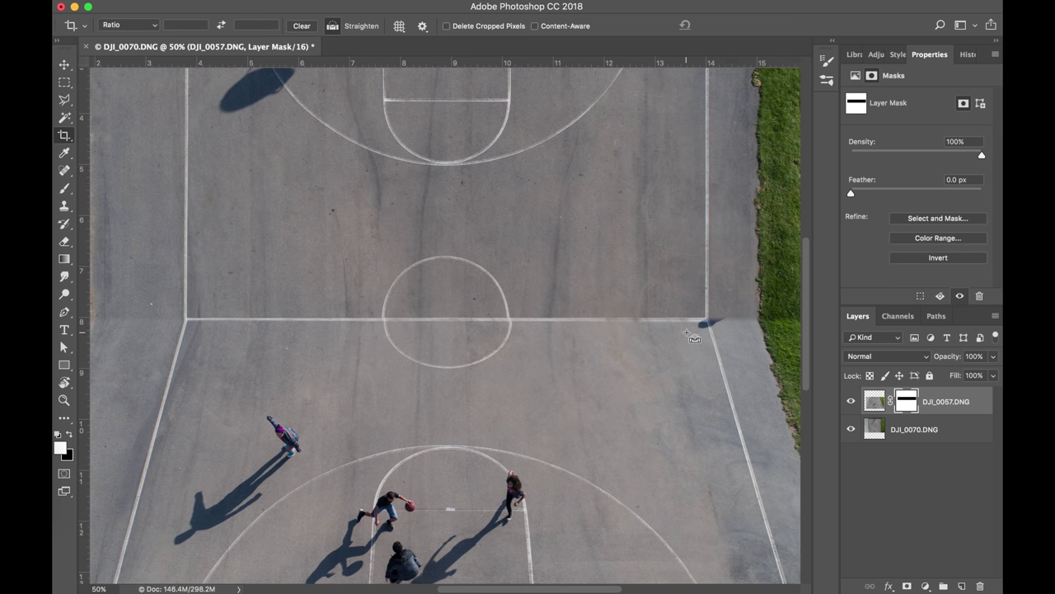
scroll(694, 339, "right", 5)
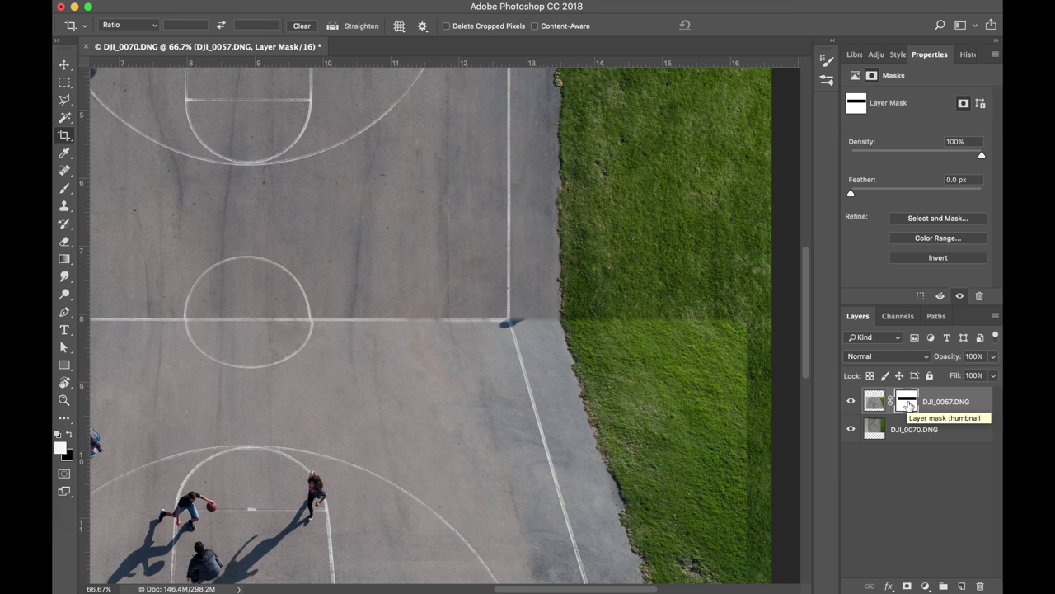
key("b")
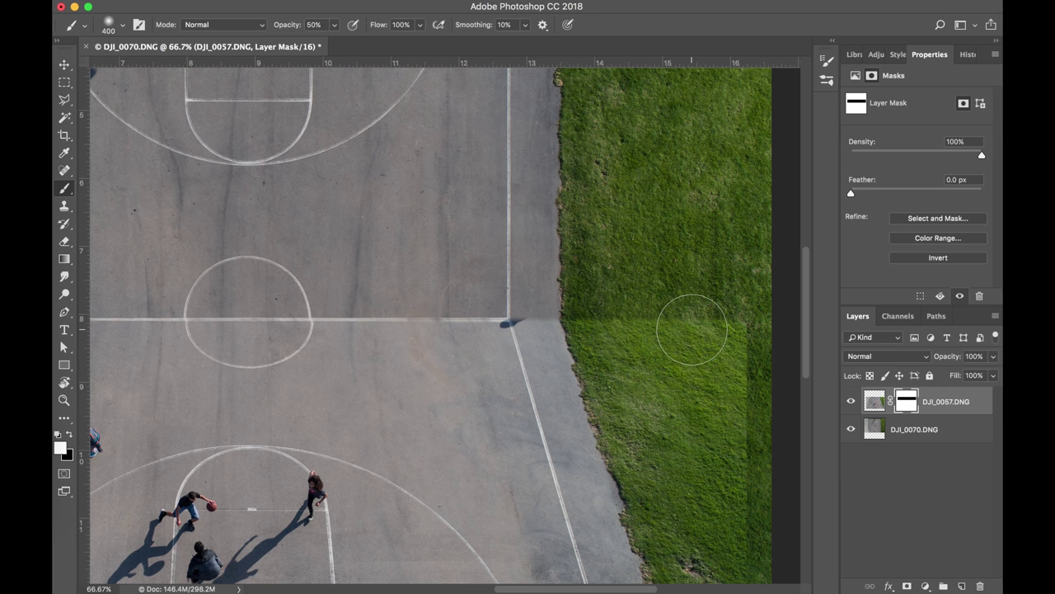
Try painting white on the DJI_0057.DNG mask along the grass seam with a 500 px brush, and undo the stroke
scroll(691, 328, "right", 2)
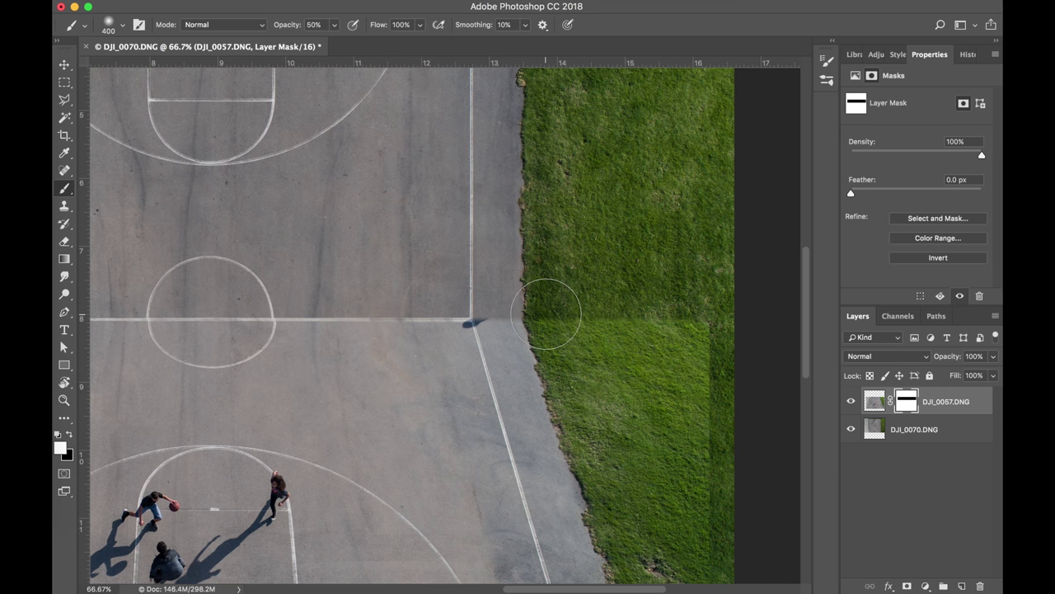
key("bracketright")
key("bracketright")
key("bracketright")
key("bracketright")
key("bracketleft")
key("bracketleft")
key("bracketleft")
key("bracketleft")
key("bracketright")
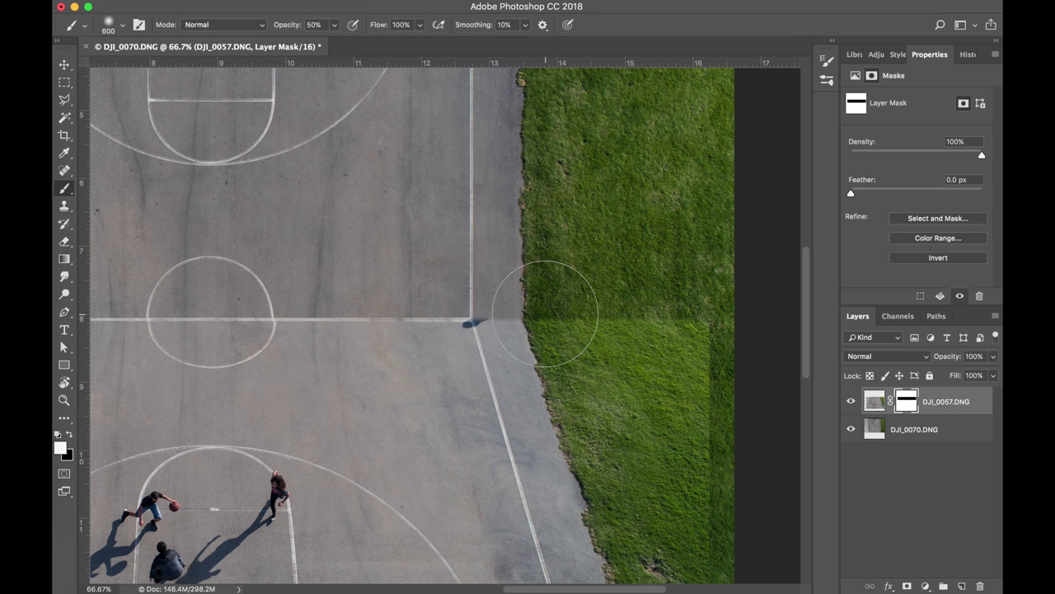
mouse_move(545, 313)
left_mouse_down()
mouse_move(566, 276)
mouse_move(549, 294)
mouse_move(533, 287)
mouse_move(587, 305)
mouse_move(684, 294)
mouse_move(565, 306)
mouse_move(500, 295)
mouse_move(691, 321)
left_mouse_up()
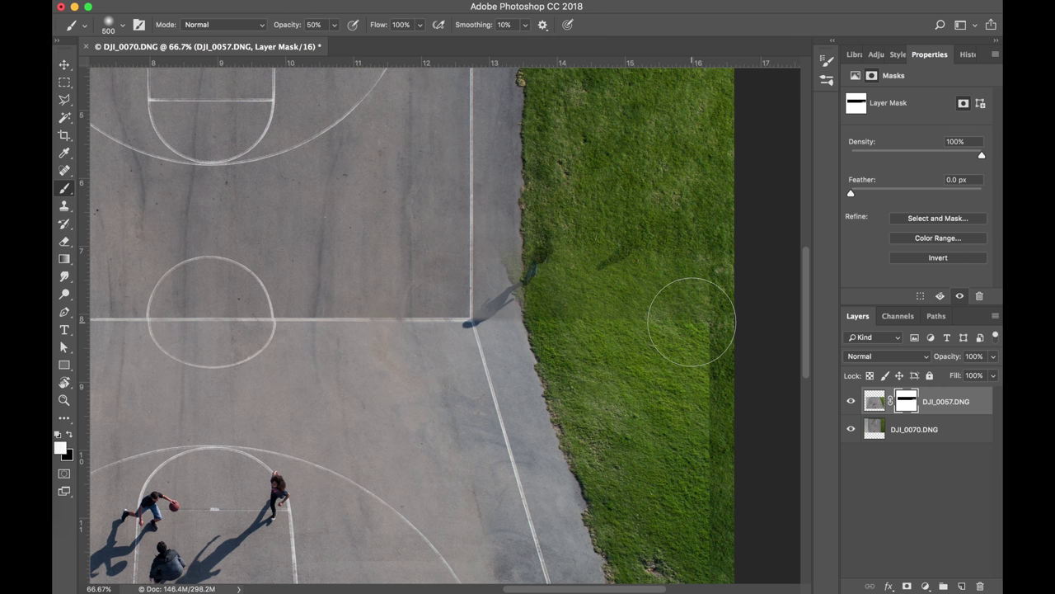
key("super+z")
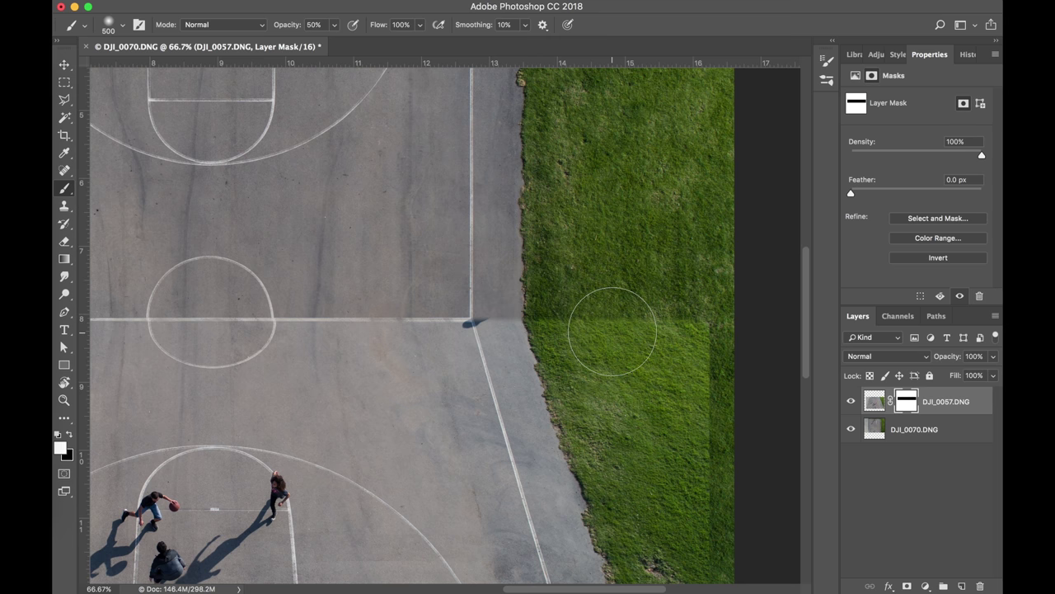
Paint black at 50% opacity with a 300 px brush on the layer mask to blend the seam across the grass
key("x")
key("bracketleft")
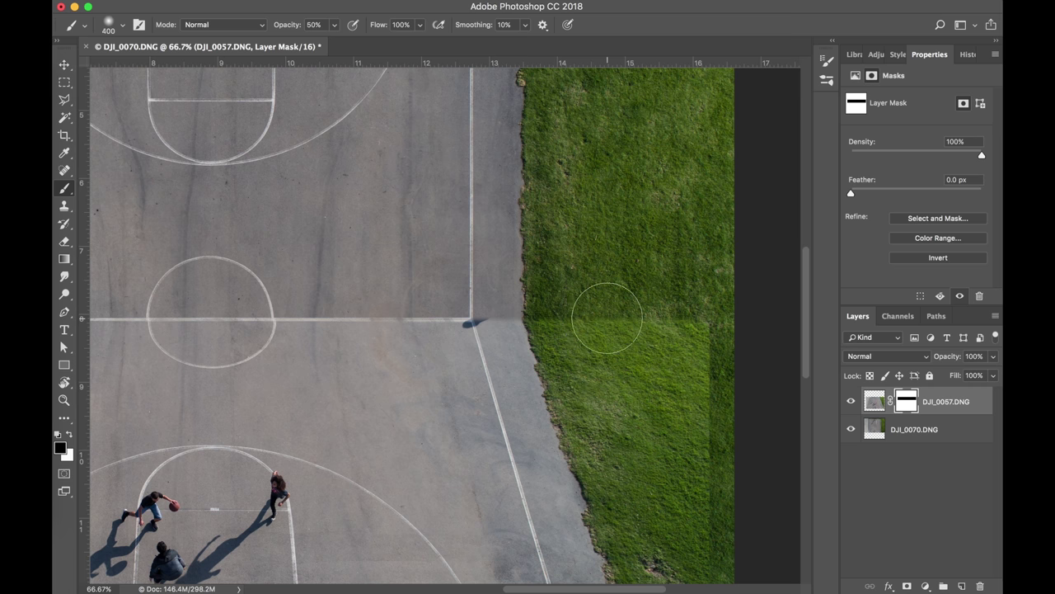
key("bracketleft")
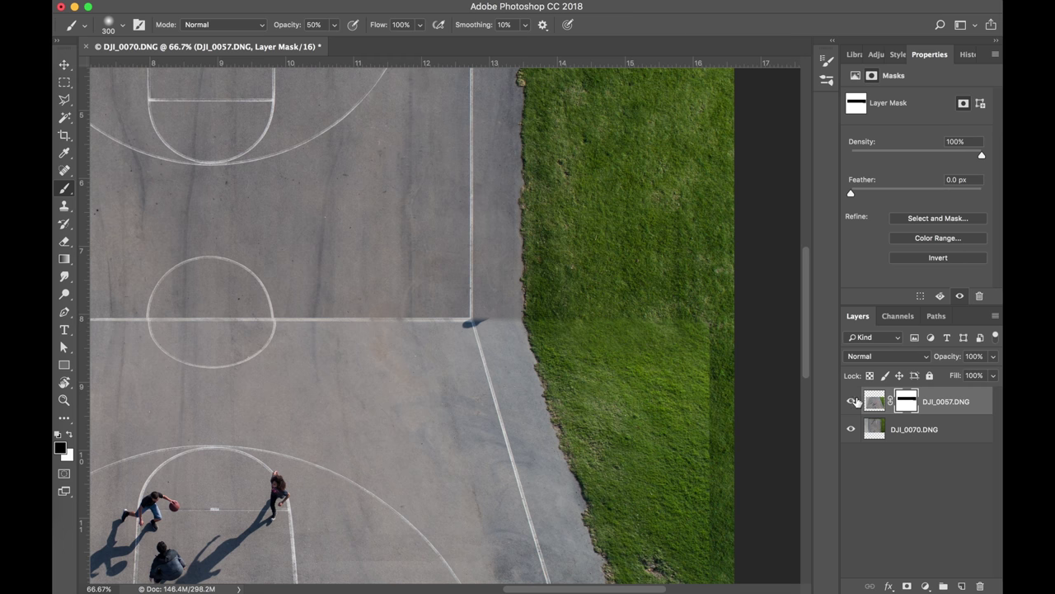
Inspect the DJI_0057.DNG layer mask on its own, and compare the image with the mask disabled and enabled
left_click(908, 402, "alt")
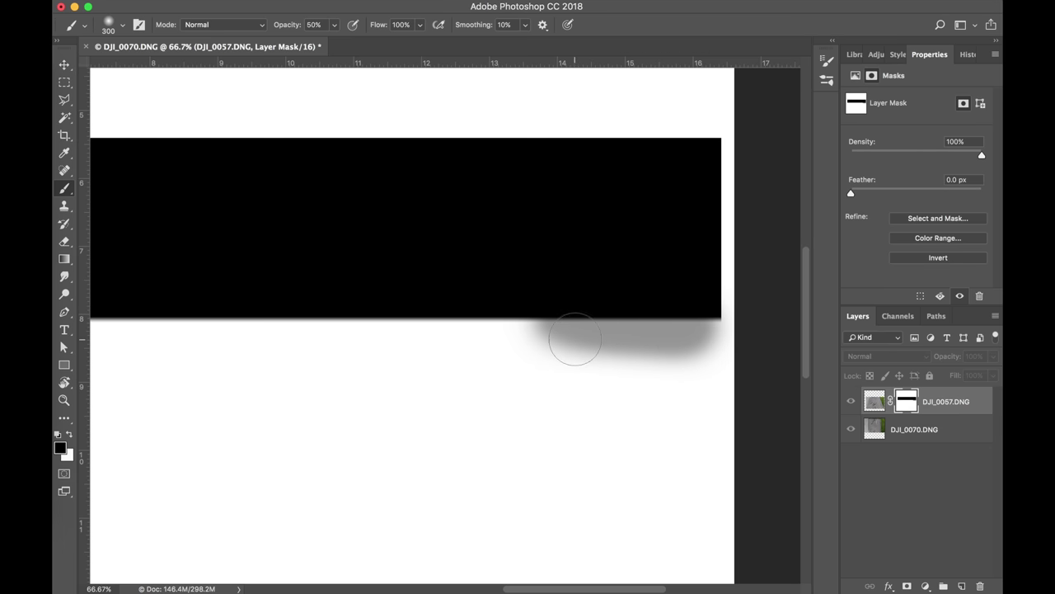
left_click(912, 411, "alt")
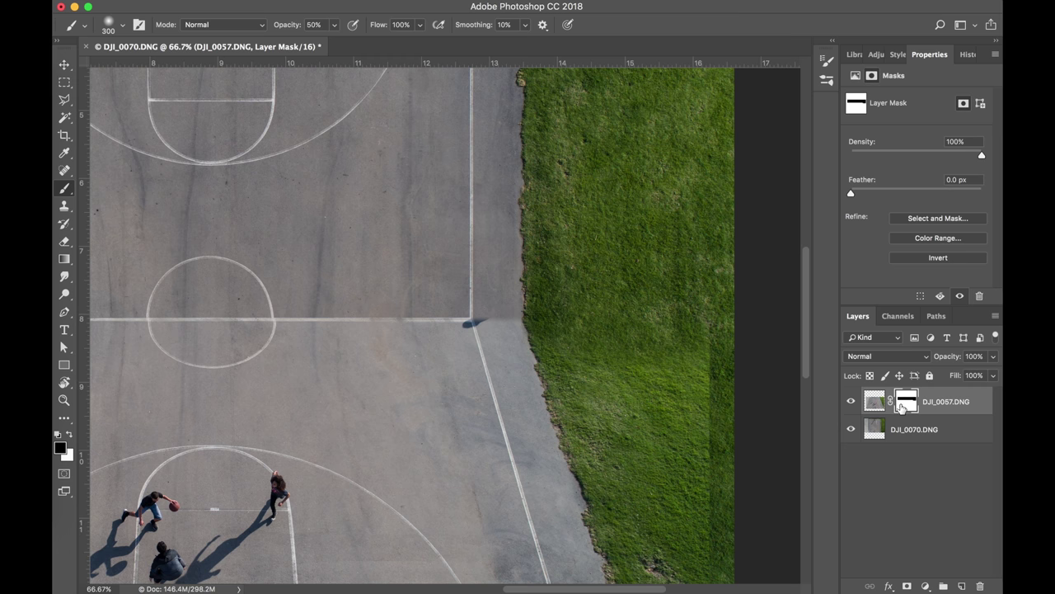
left_click(904, 404, "shift")
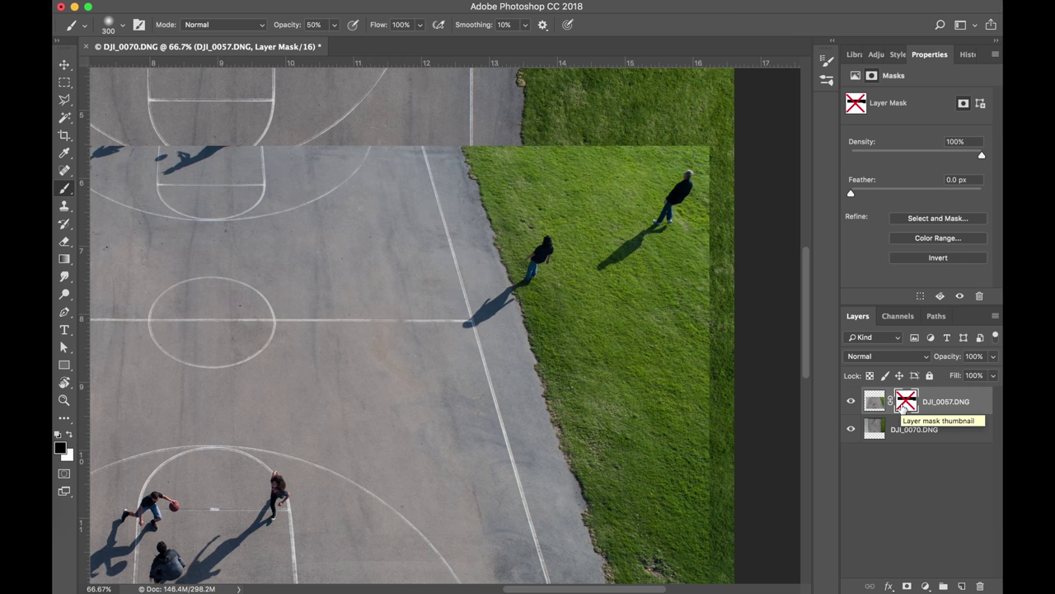
left_click(904, 408, "shift")
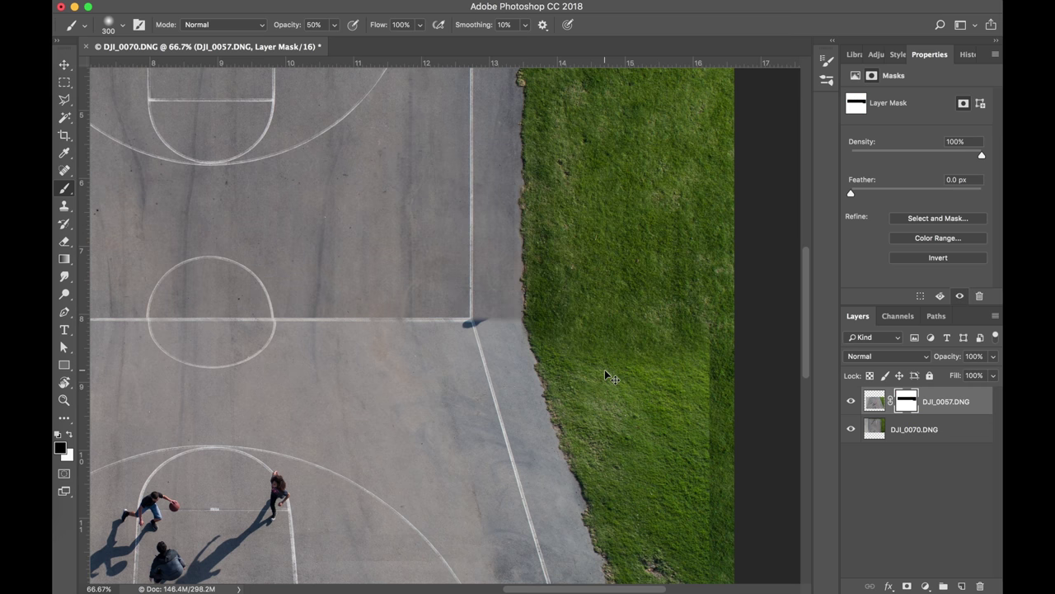
Paint black on the mask with a 90 px brush to soften the asphalt seam between the court corner and the grass
key("super+1")
key("bracketleft")
key("bracketleft")
key("bracketleft")
key("bracketleft")
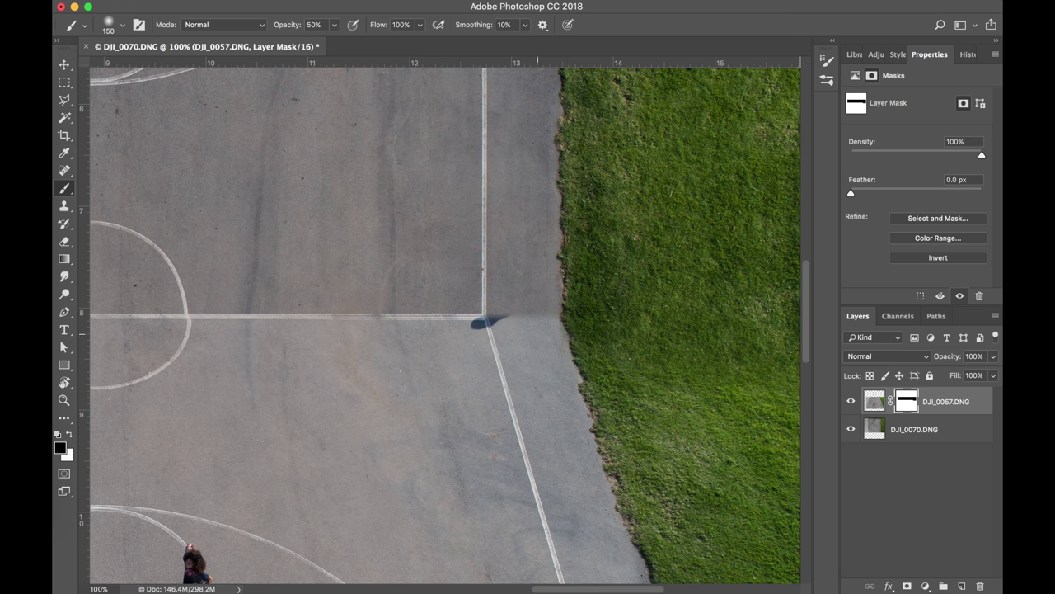
key("super+plus")
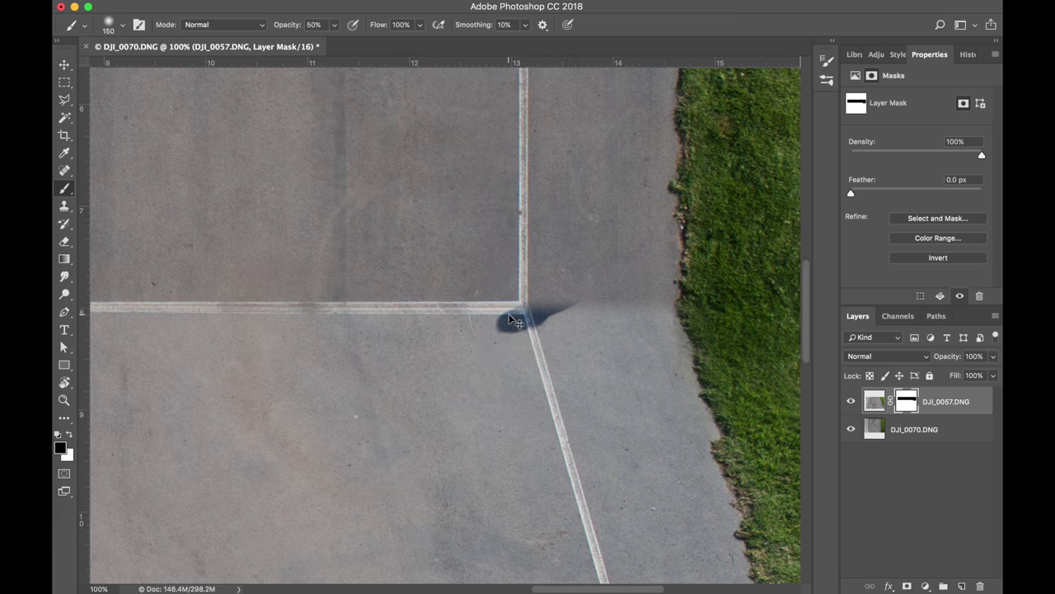
key("bracketleft")
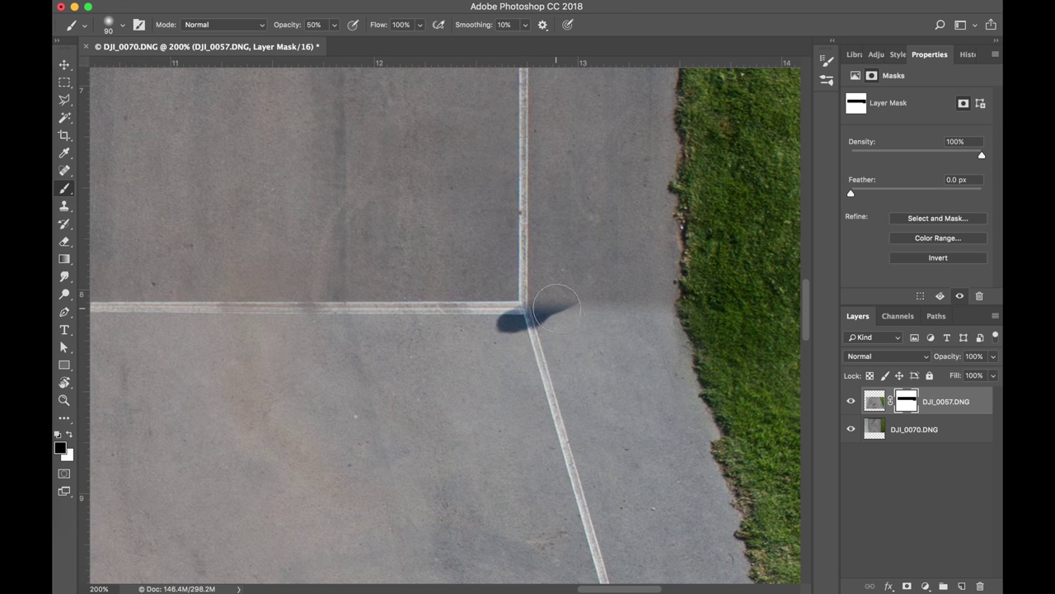
key("bracketleft")
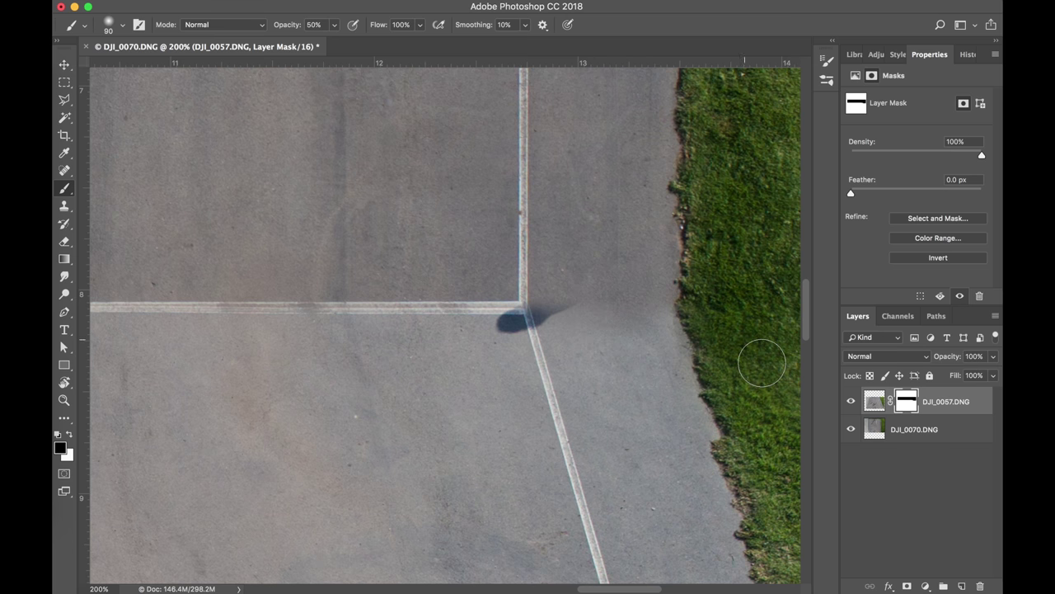
Compare the blend with its state before the brush strokes using the Free Transform history state, and return to the latest state
scroll(762, 363, "right", 5)
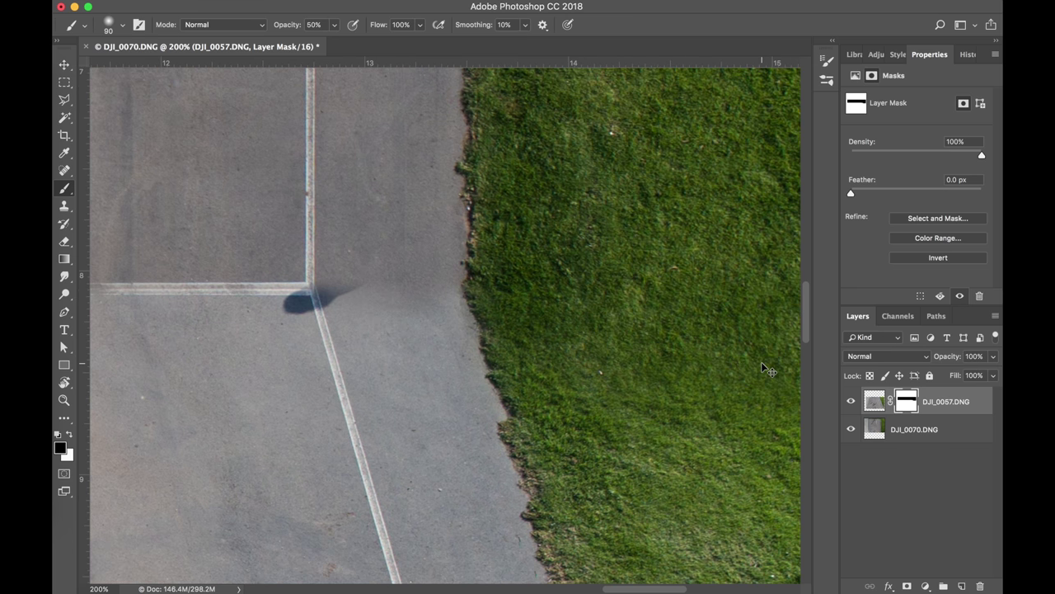
key("super+minus")
key("super+minus")
key("super+minus")
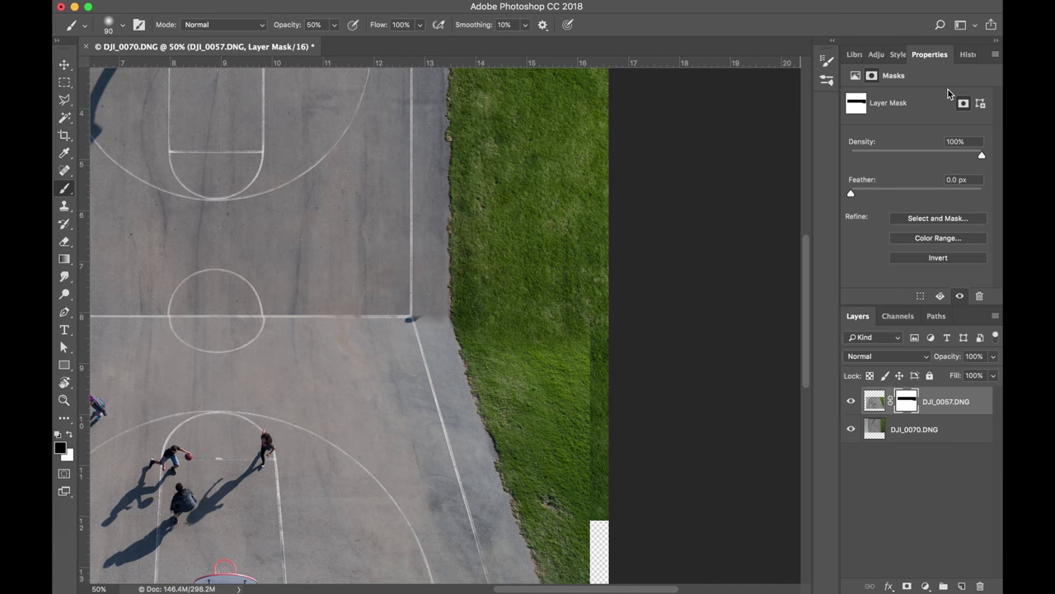
left_click(967, 56)
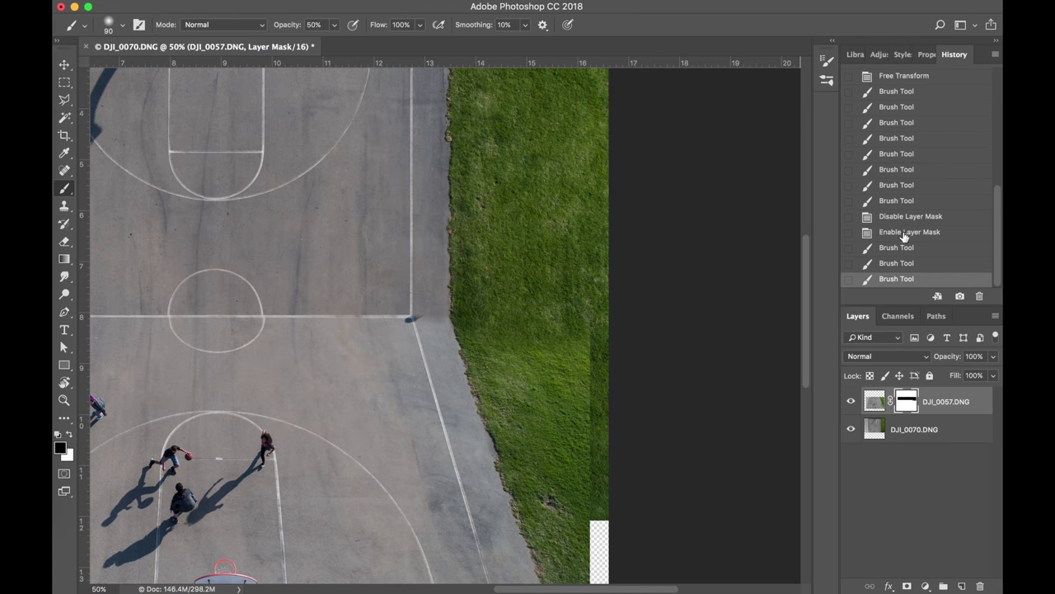
left_click(907, 80)
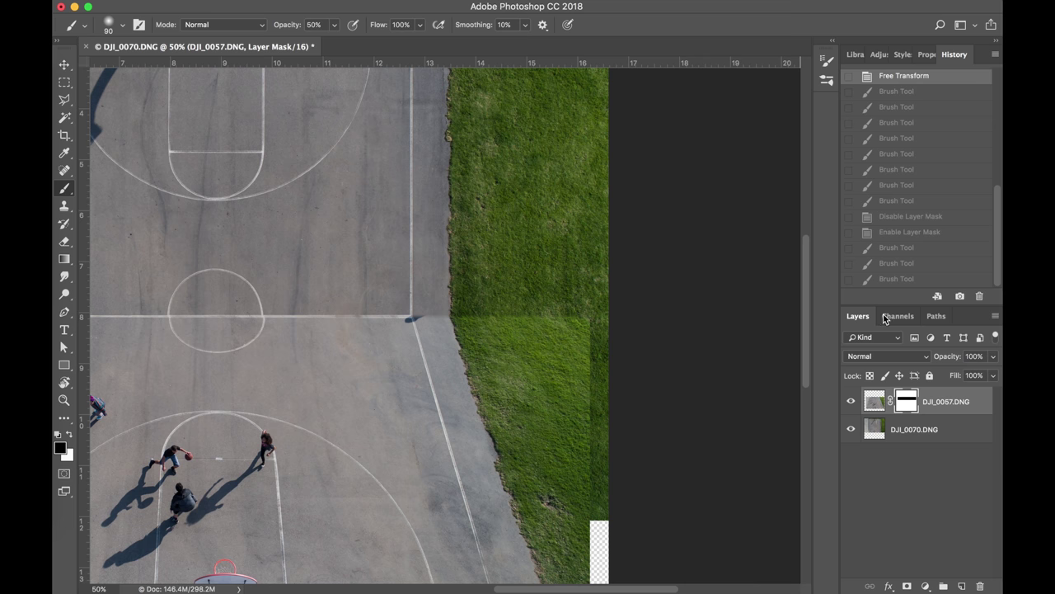
left_click(892, 281)
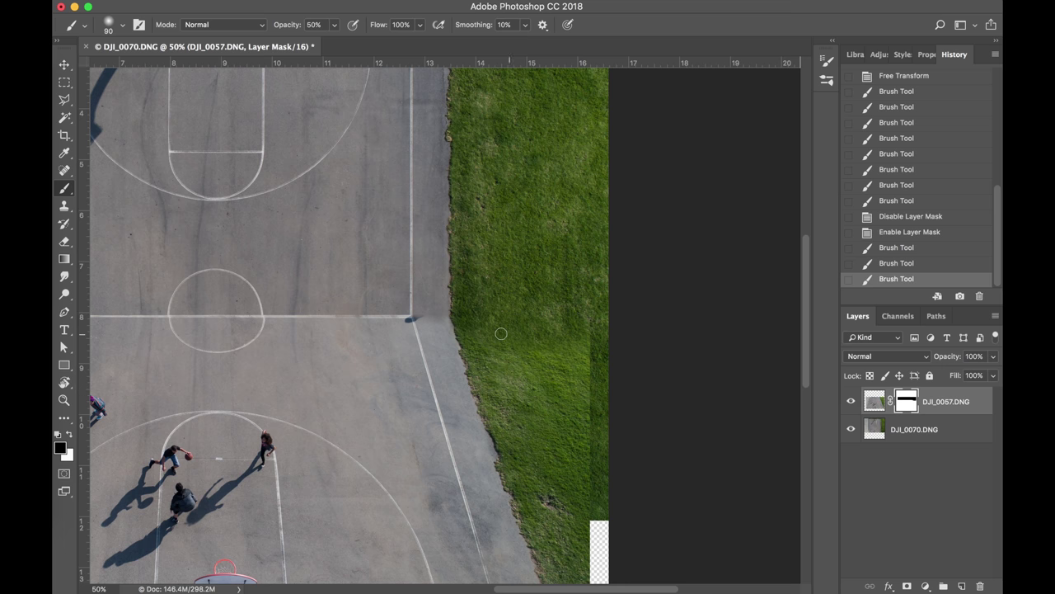
Paint black on the mask with a 150 px brush over the asphalt seam between the curb and the court's left sideline
scroll(500, 333, "left", 10)
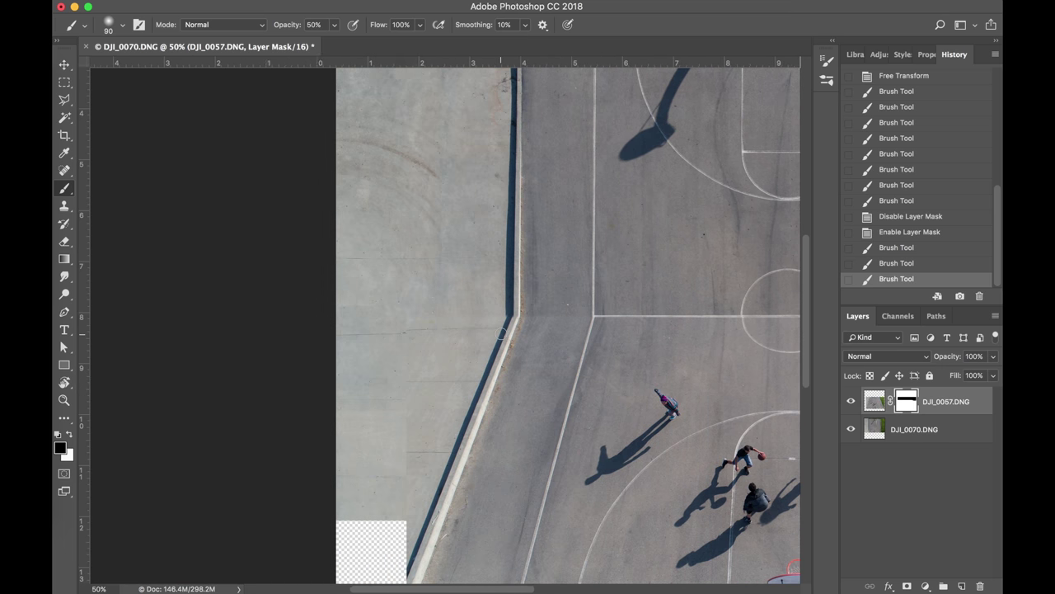
key("super+equal")
key("super+equal")
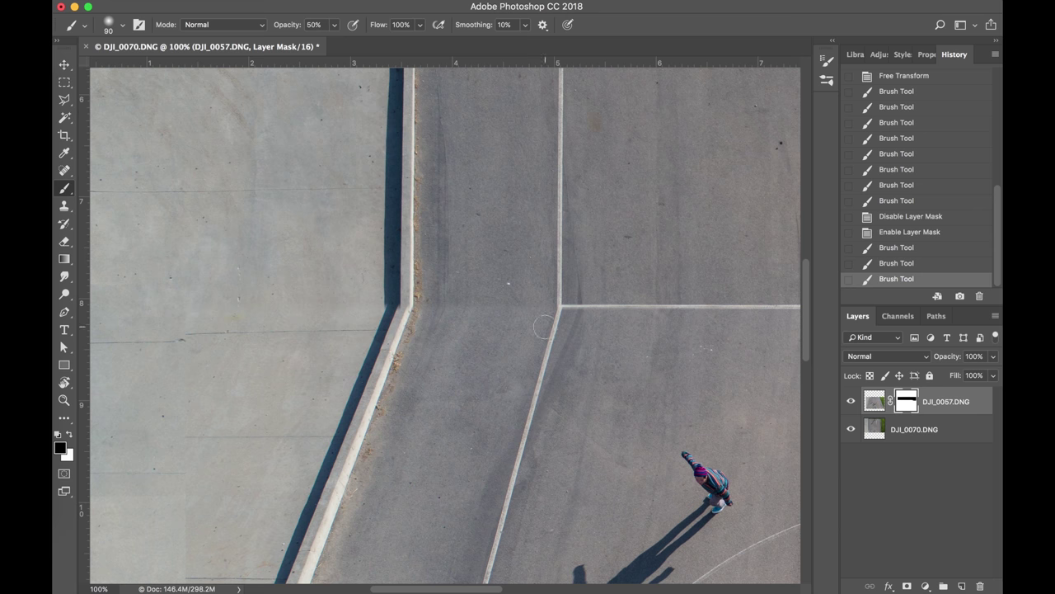
key("bracketright")
key("bracketright")
key("bracketright")
left_click(458, 300)
left_click(486, 301)
left_click(503, 298)
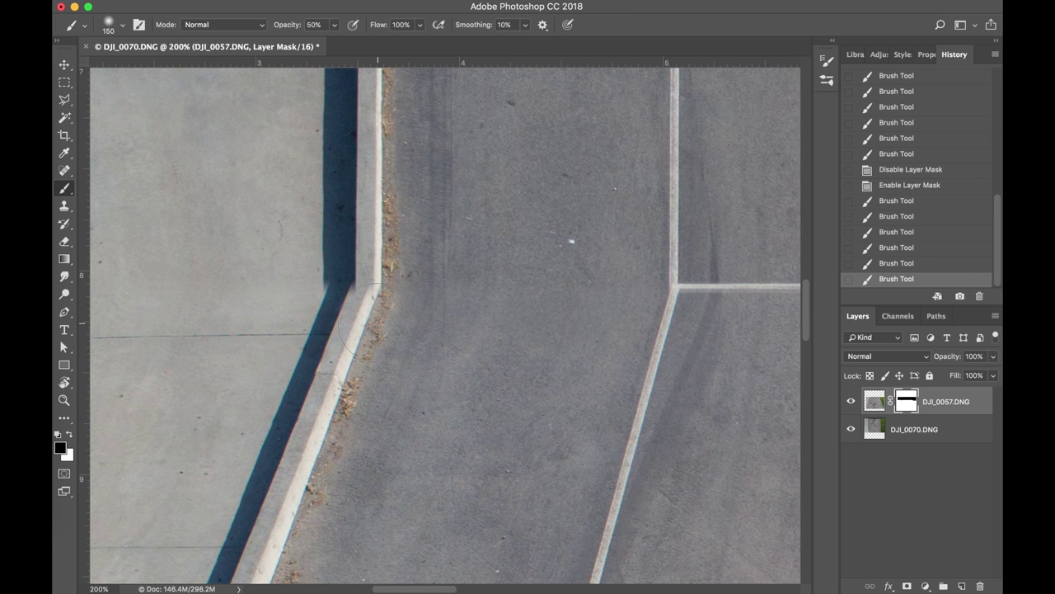
Paint white on the mask with a brush reduced to 25 px to clean up the inner curb edge at the bend
key("bracketleft")
key("bracketleft")
key("bracketleft")
key("bracketleft")
key("bracketleft")
key("bracketleft")
key("x")
left_click(350, 288)
left_click(350, 289)
key("bracketleft")
key("bracketleft")
key("bracketleft")
key("bracketleft")
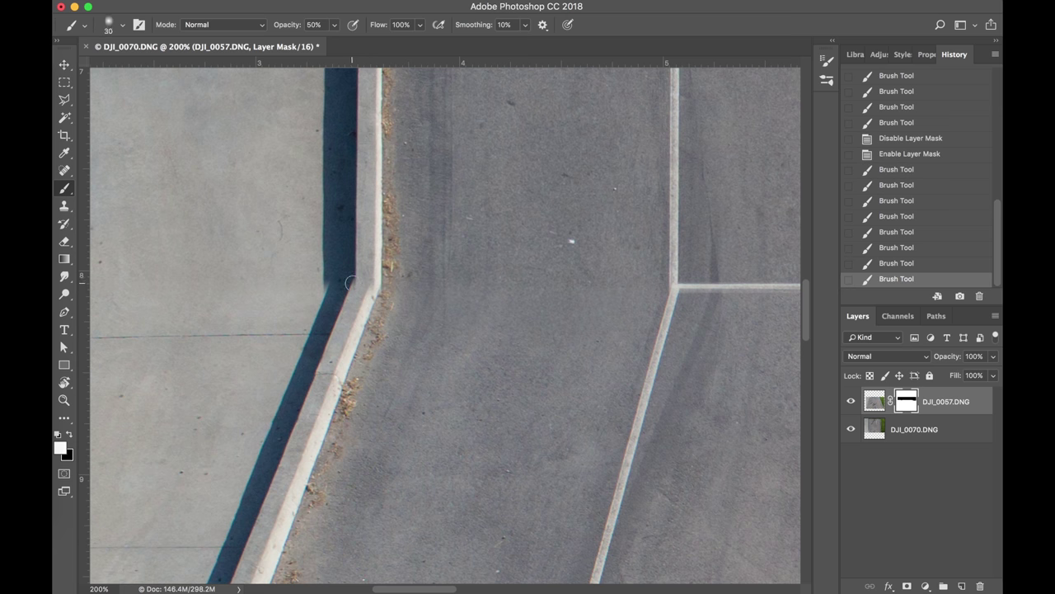
left_click(351, 285)
left_click(350, 285)
left_click(351, 285)
left_click(360, 285)
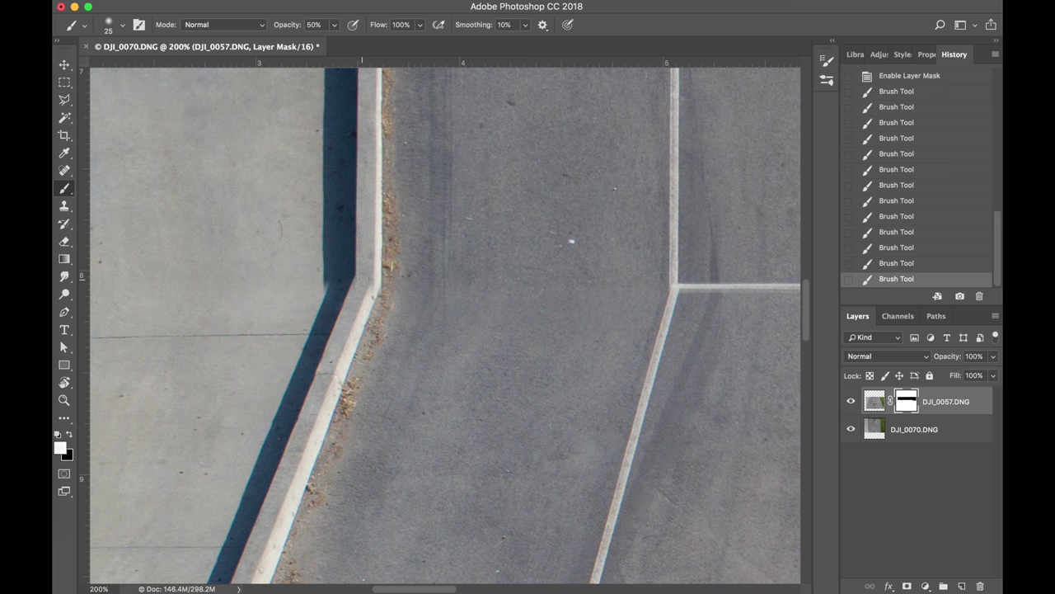
Refine the outer edge of the curb's shadow at the bend with small white and black strokes on the mask
left_click_drag(321, 316, 333, 262)
key("x")
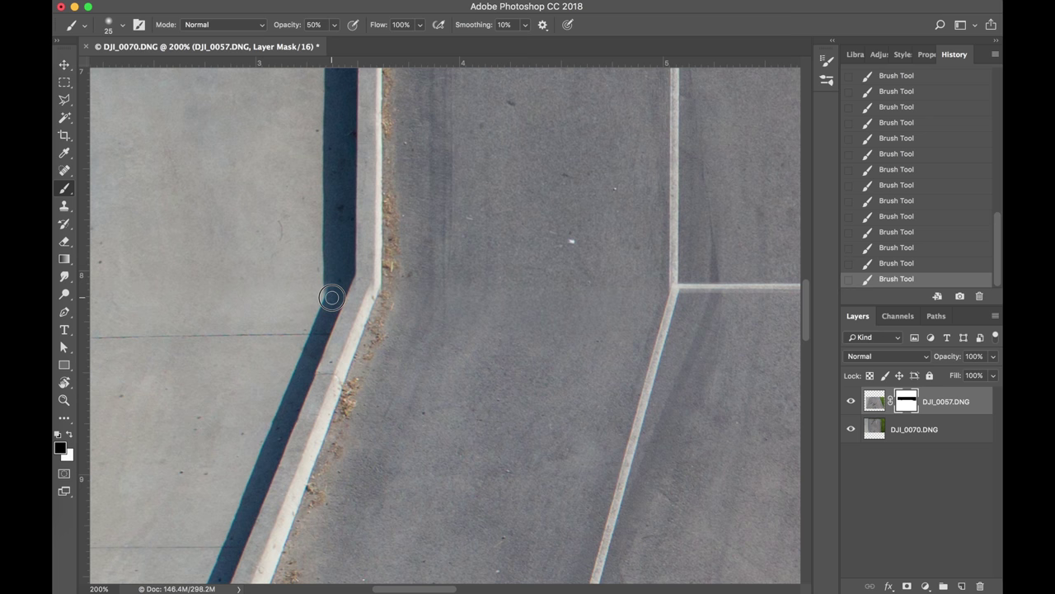
left_click_drag(331, 298, 334, 288)
Review the whole blended court composite, checking the seam and the empty areas around the lower photo
key("super+minus")
key("super+minus")
key("super+minus")
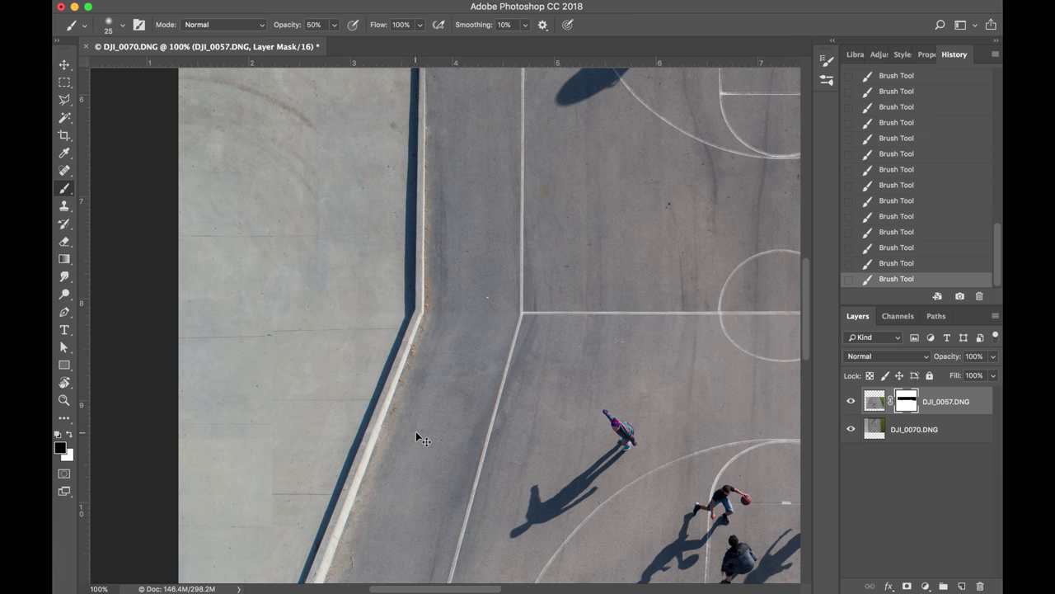
key("super+minus")
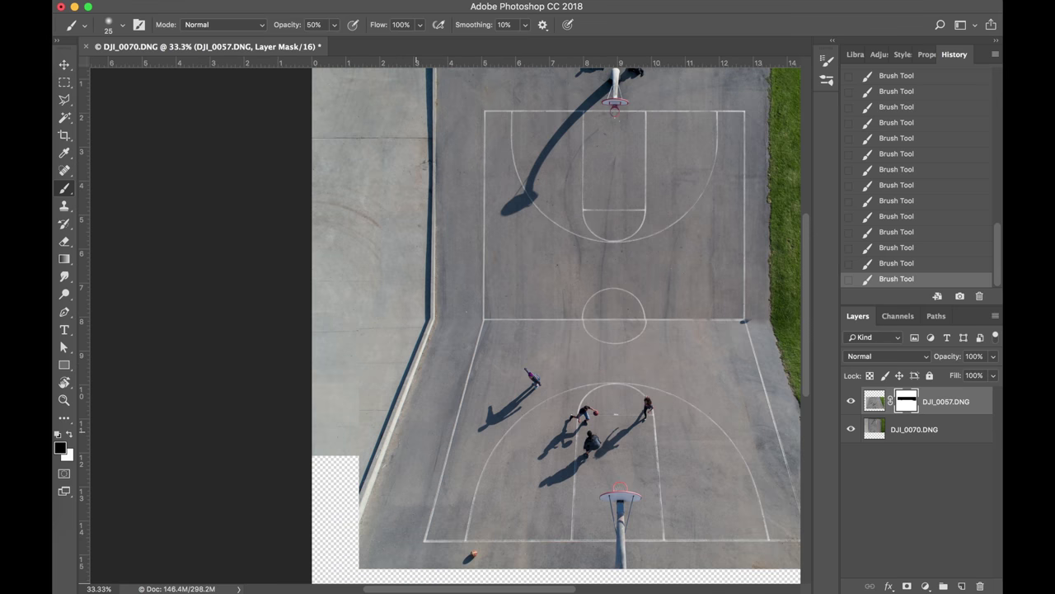
key("super+minus")
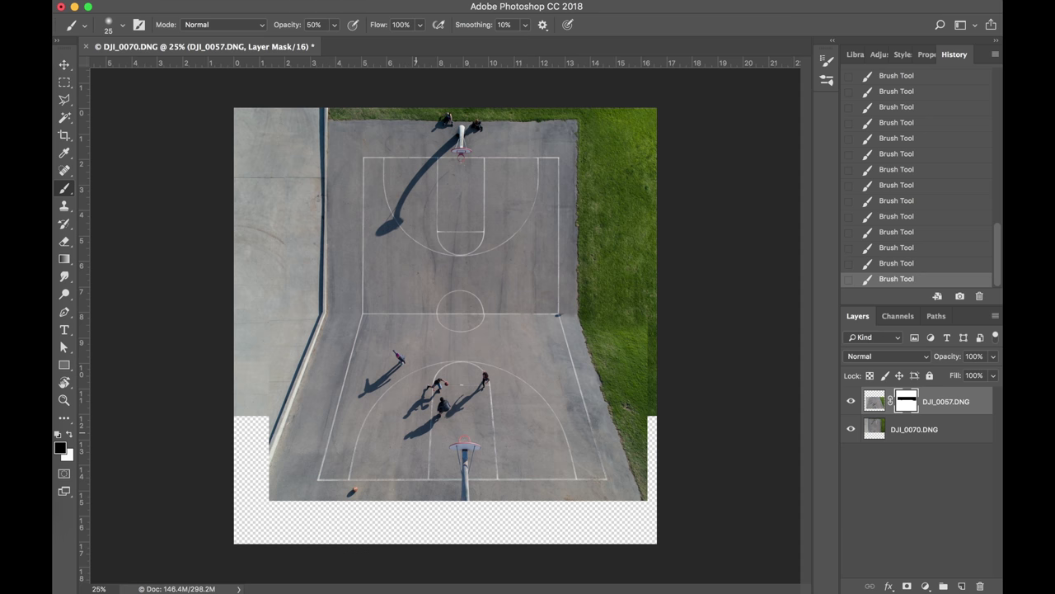
key("super+equal")
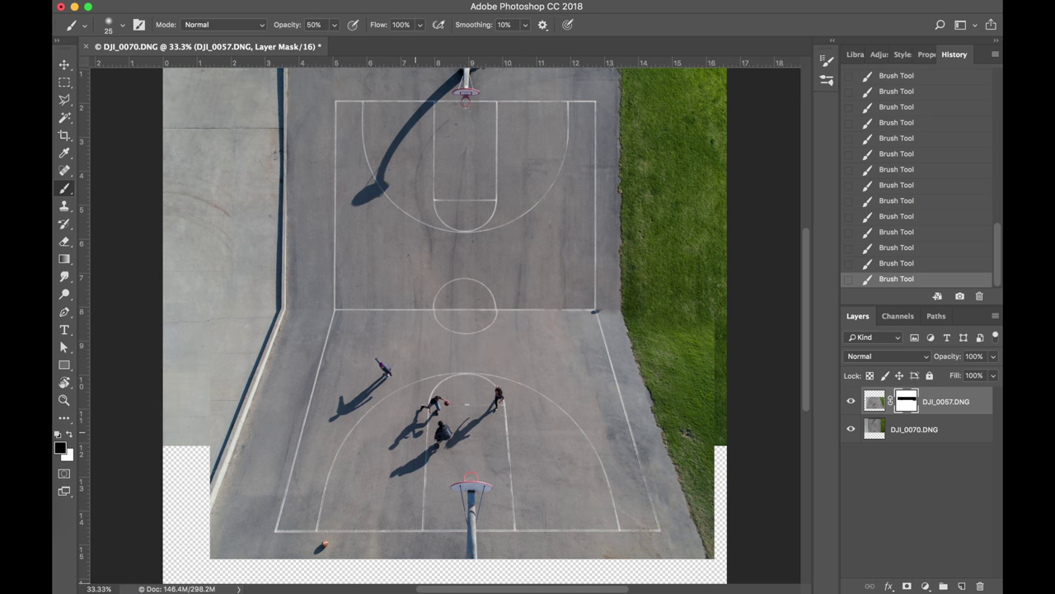
scroll(477, 591, "up", 3)
scroll(477, 590, "down", 3)
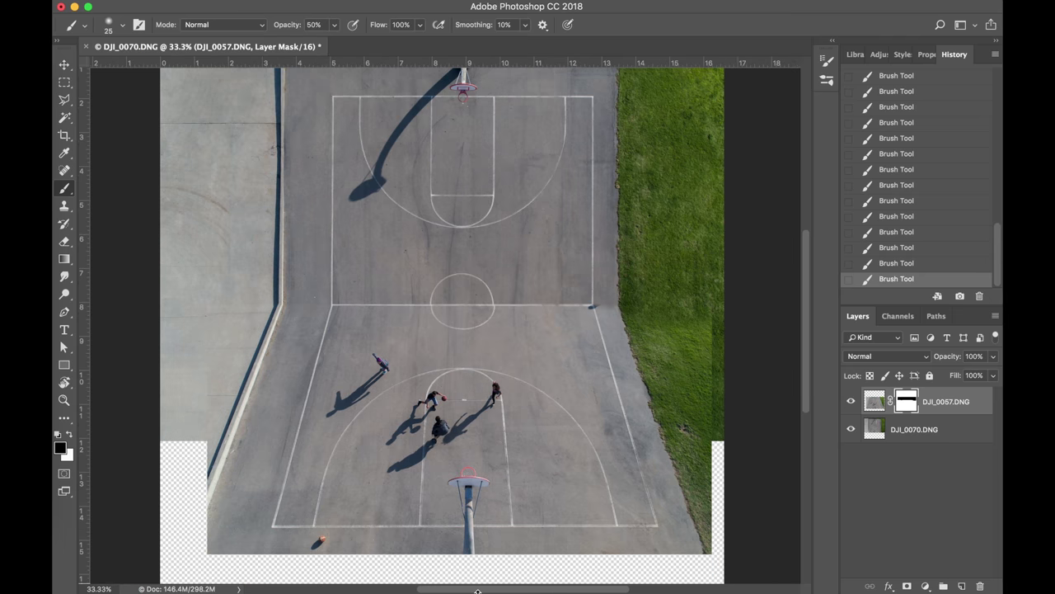
Switch to Lightroom Classic and view the finished beach image DJI_0527-2-Edit.tif and the source photo DJI_0543-2.DNG in the Bending collection
scroll(477, 590, "right", 1)
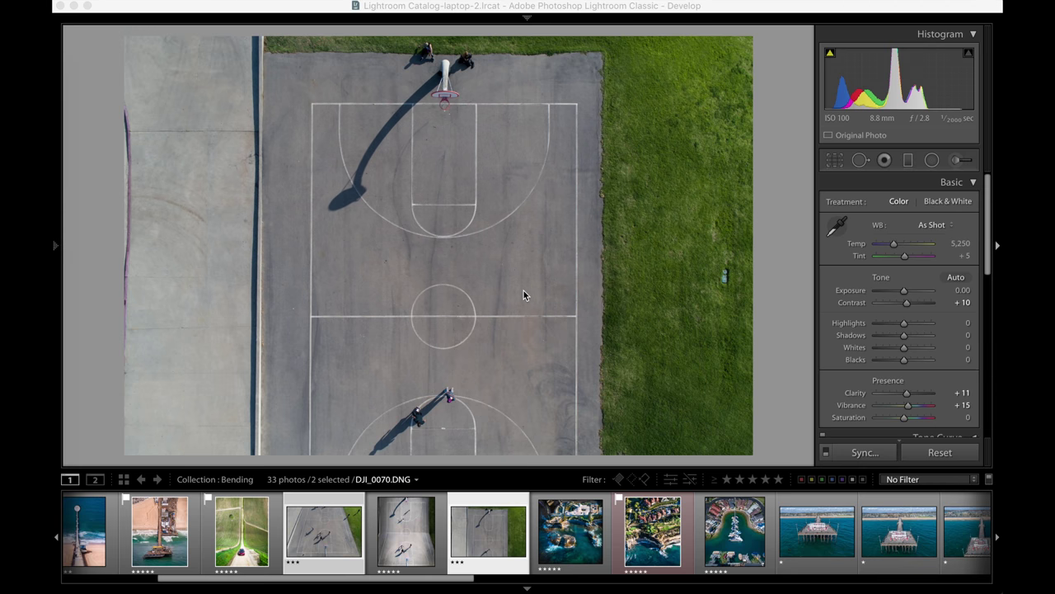
scroll(485, 534, "right", 10)
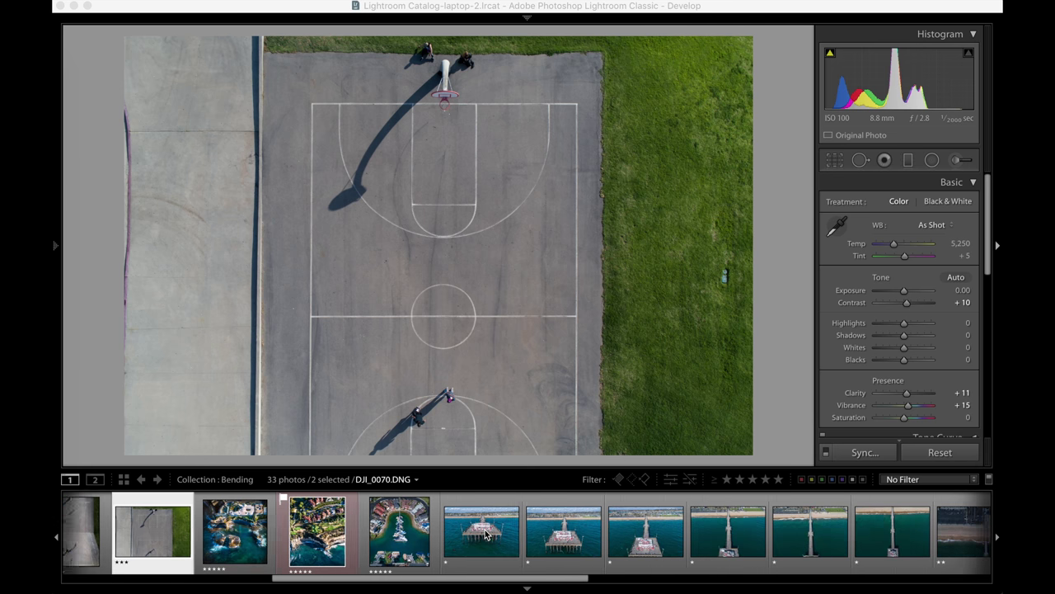
scroll(485, 534, "right", 15)
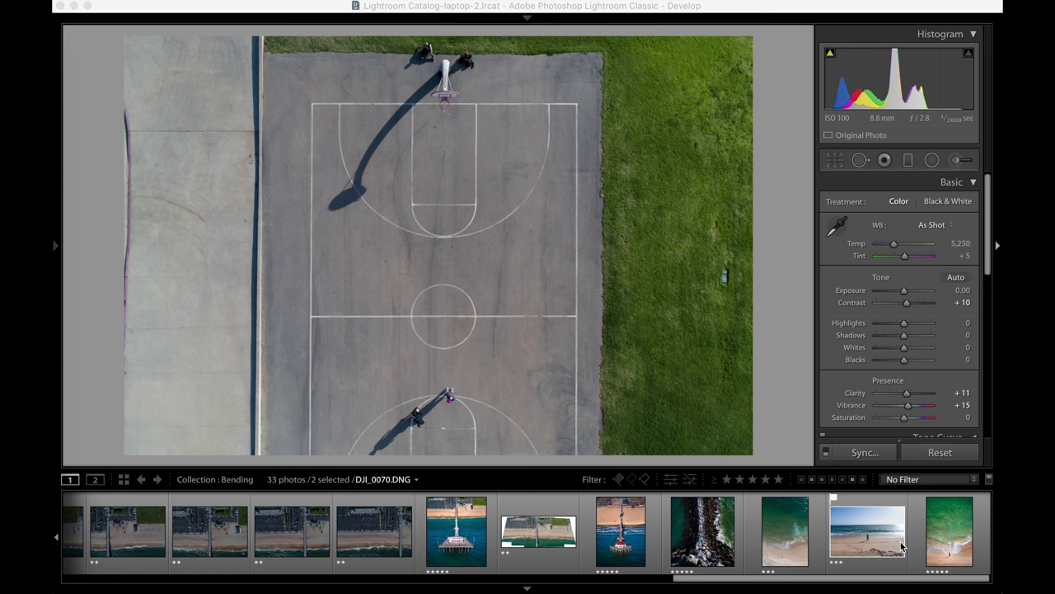
left_click(943, 540)
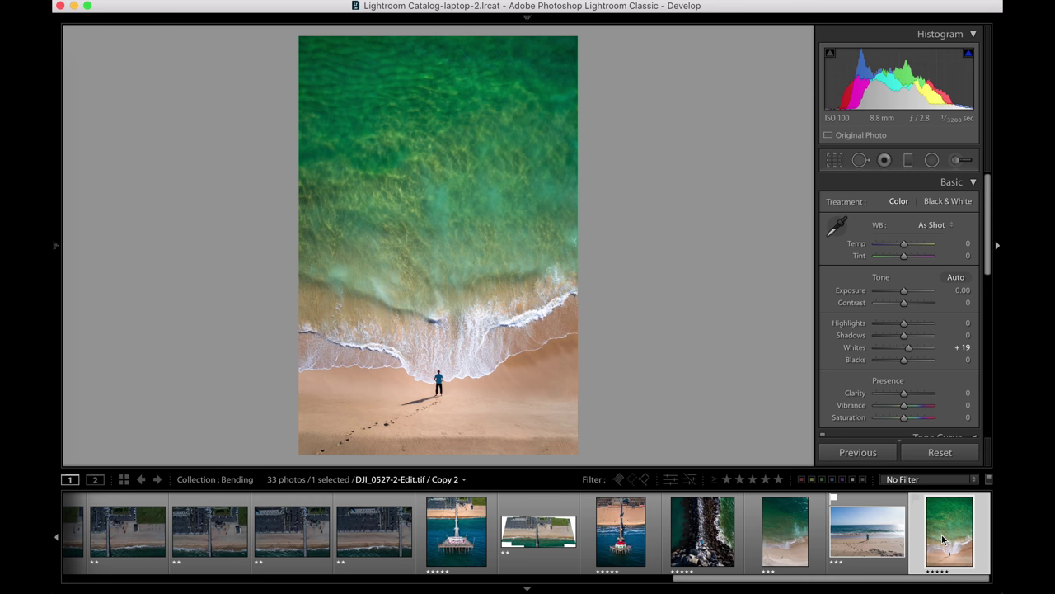
left_click(853, 542)
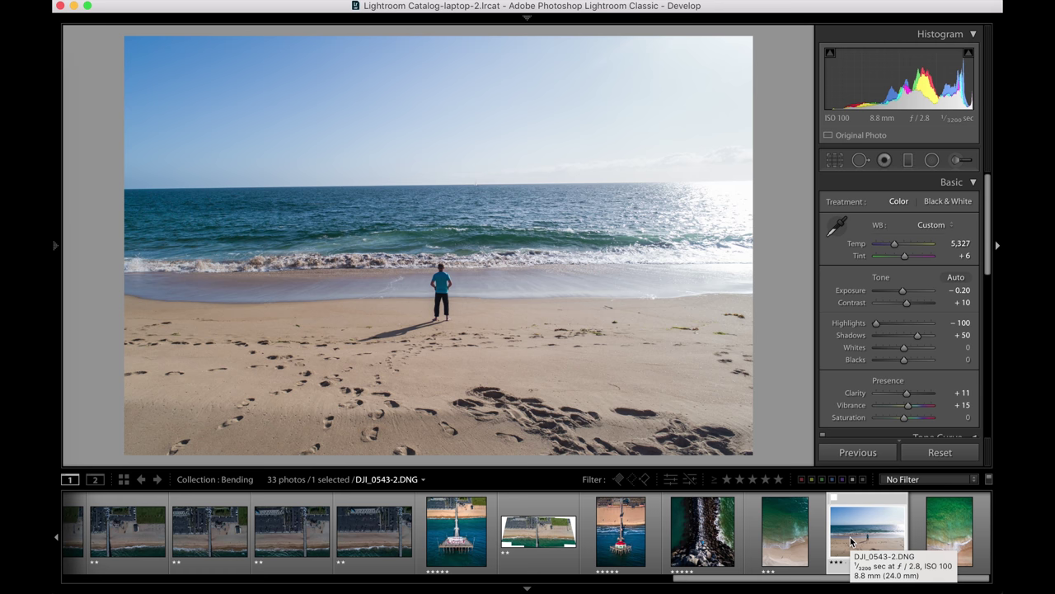
Compare the overhead shoreline photo DJI_0527-2.DNG and the standing-man beach photo DJI_0543-2.DNG with the finished beach image
left_click(796, 537)
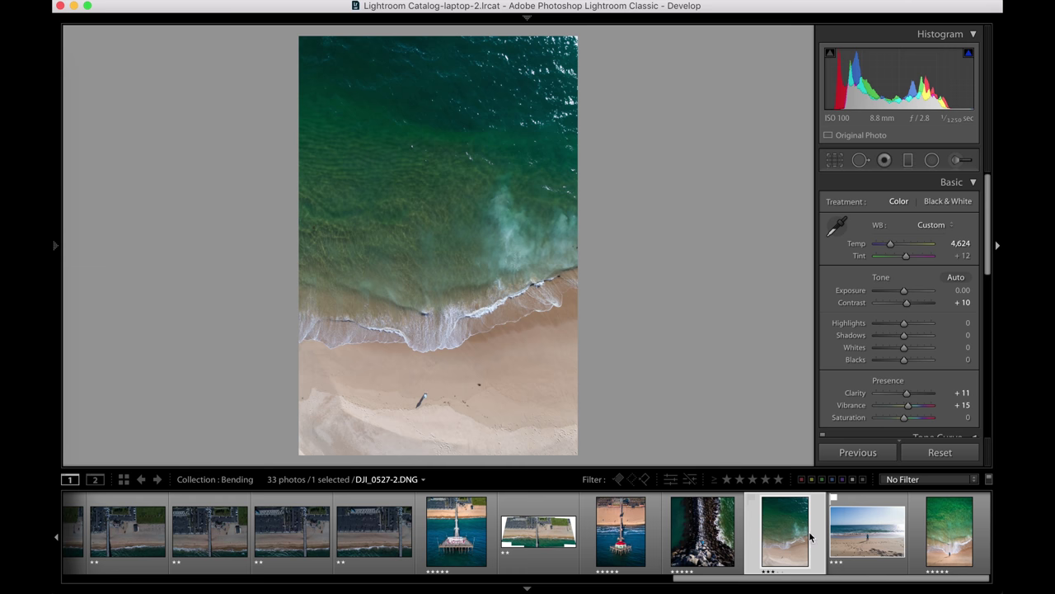
left_click(946, 537)
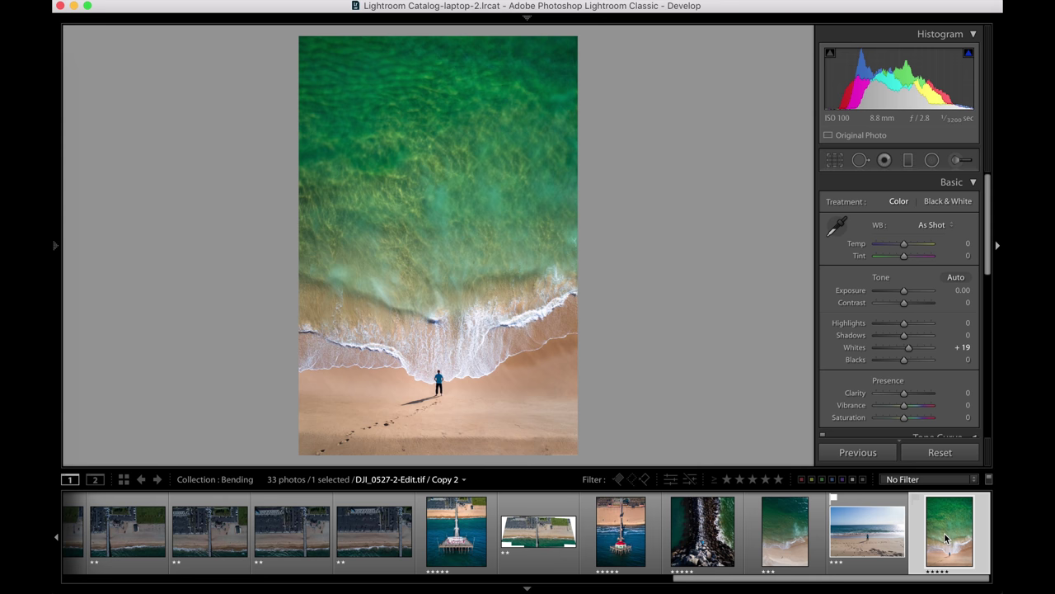
left_click(859, 540)
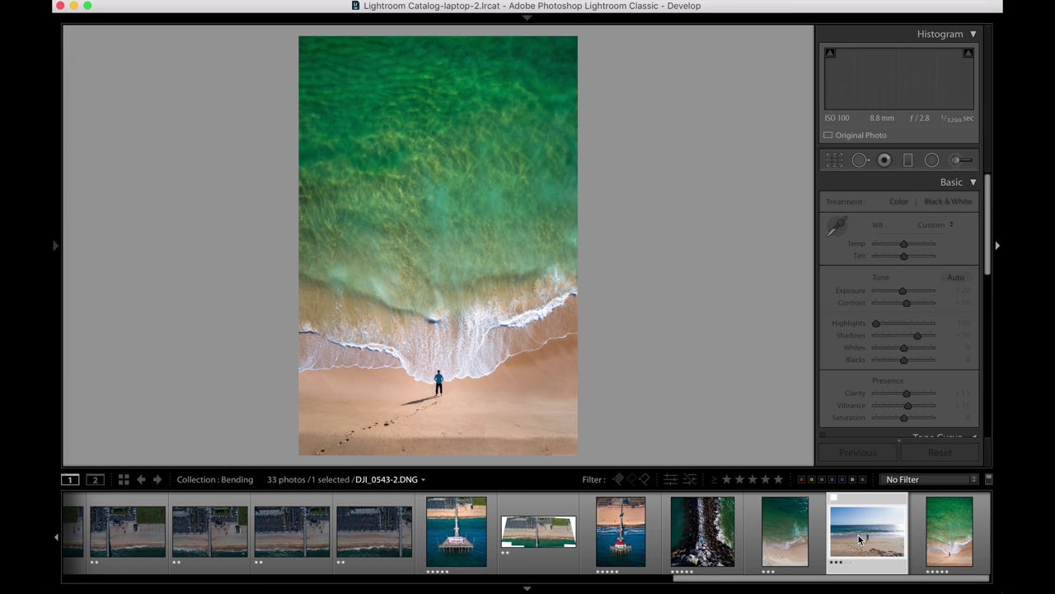
left_click(794, 541)
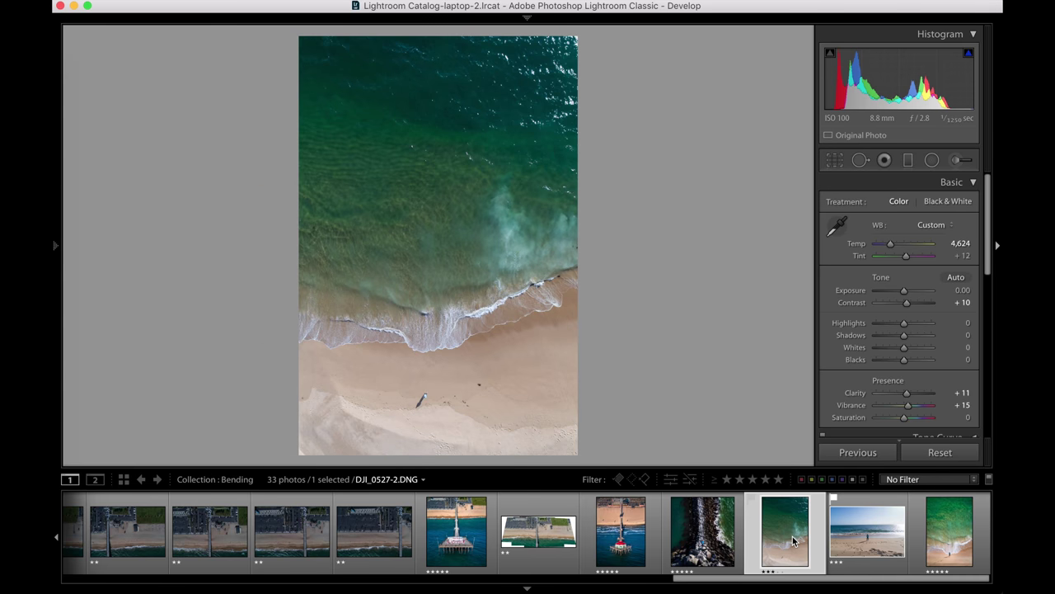
left_click(873, 543)
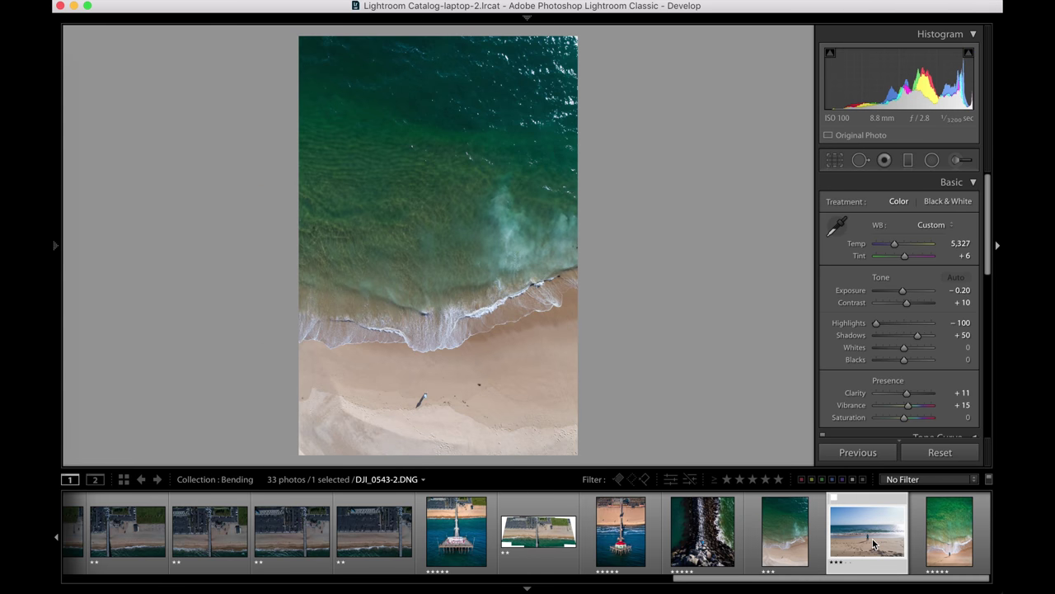
left_click(794, 541)
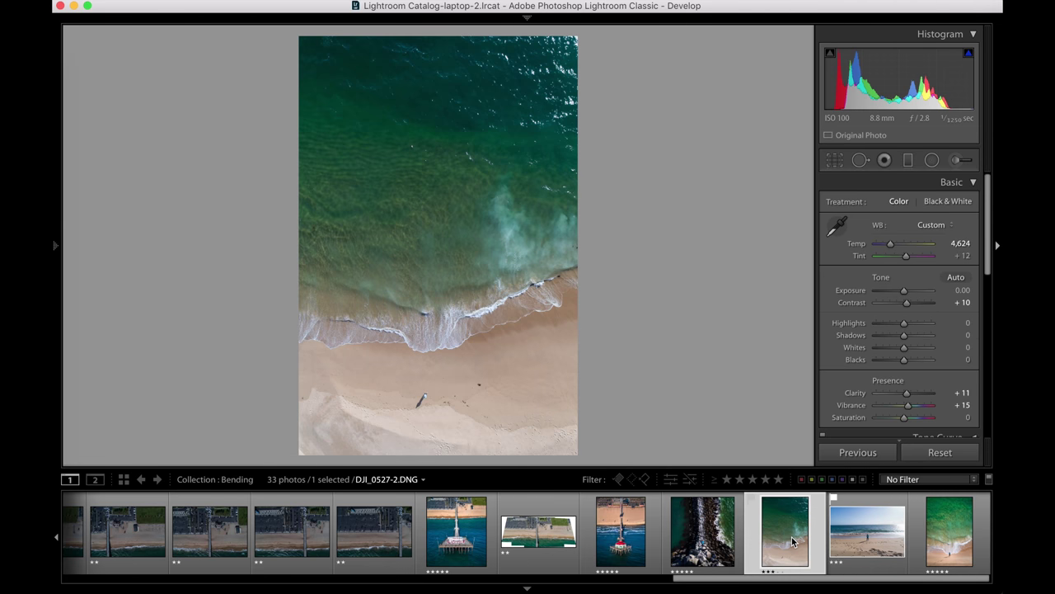
left_click(868, 542)
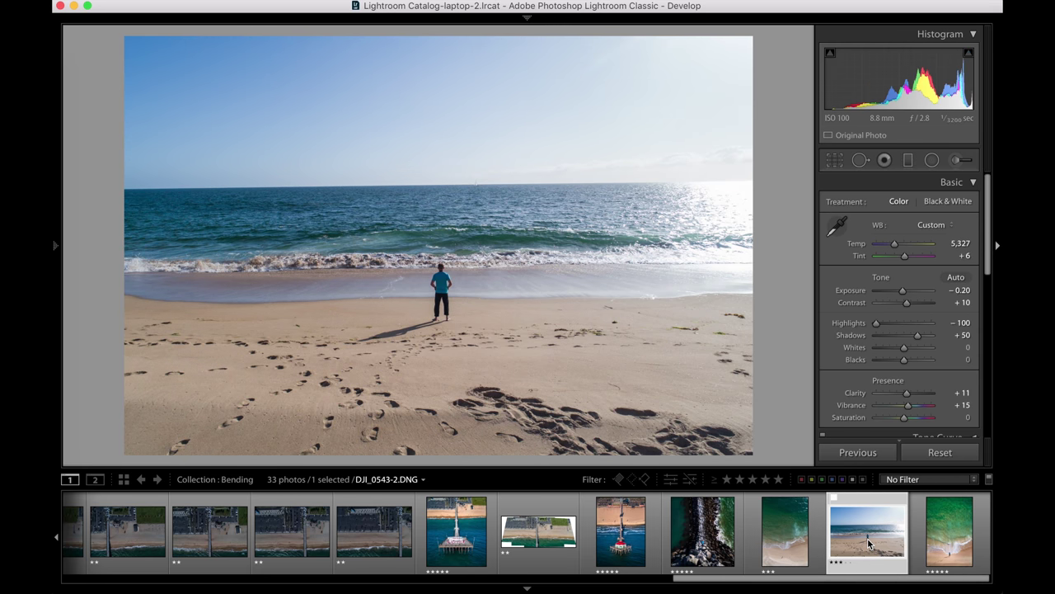
Select DJI_0527-2.DNG and DJI_0543-2.DNG together and open them as layers in one Photoshop document
left_click(795, 543)
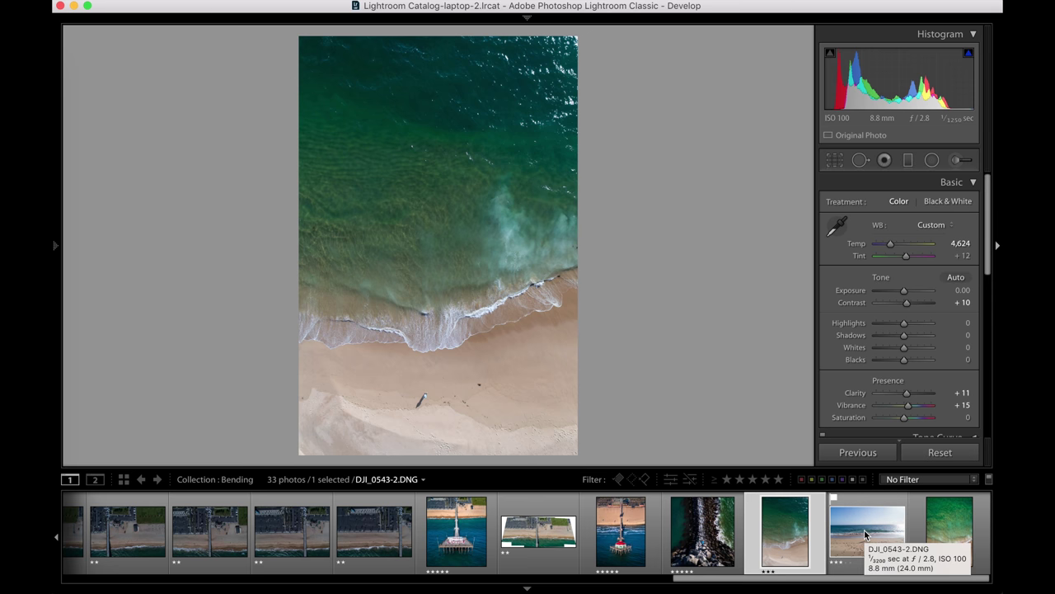
left_click(865, 534, "super")
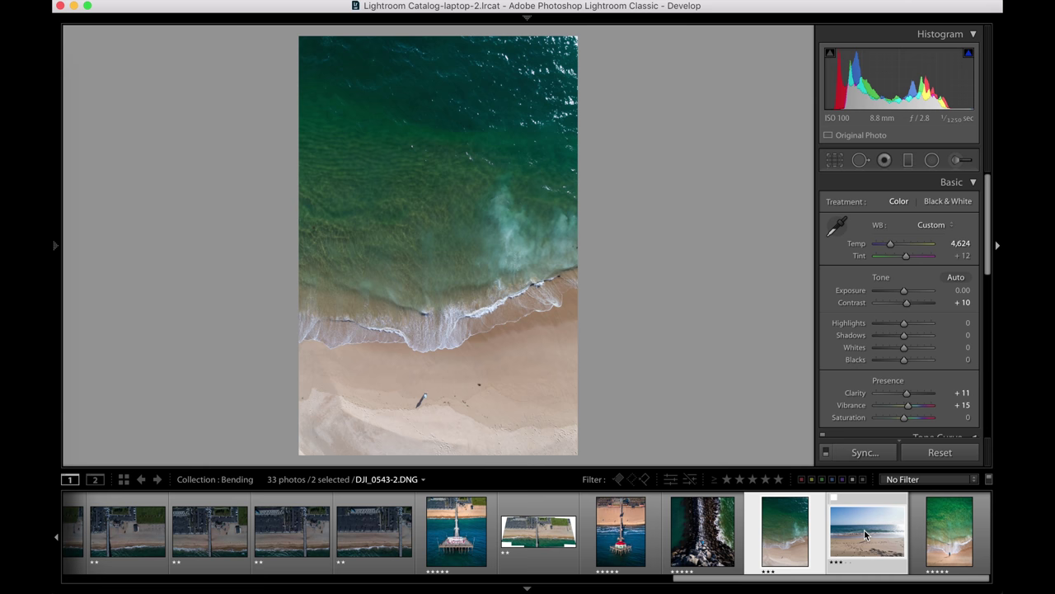
right_click(860, 534)
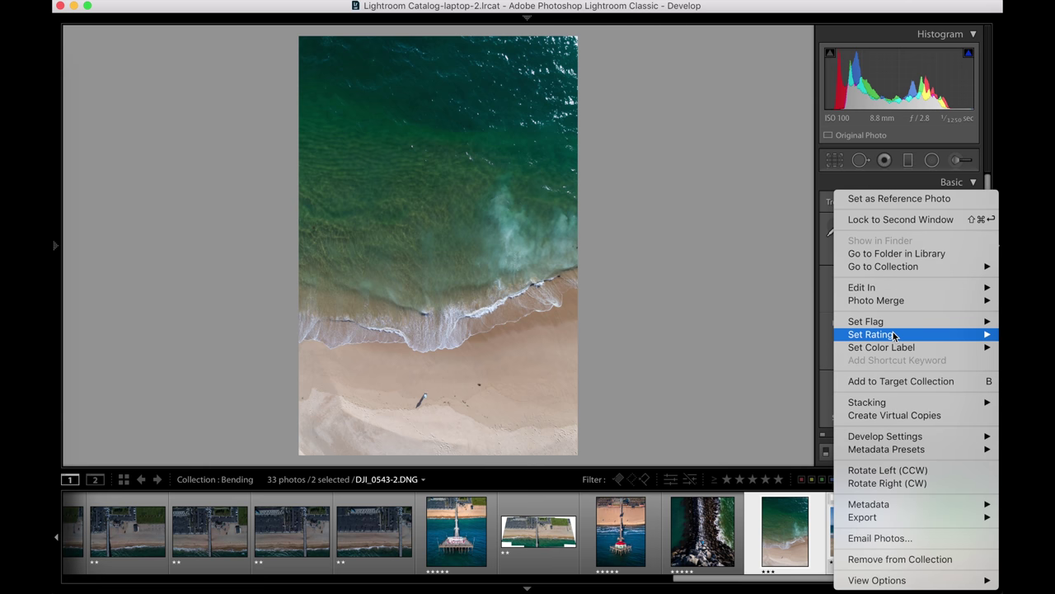
mouse_move(886, 292)
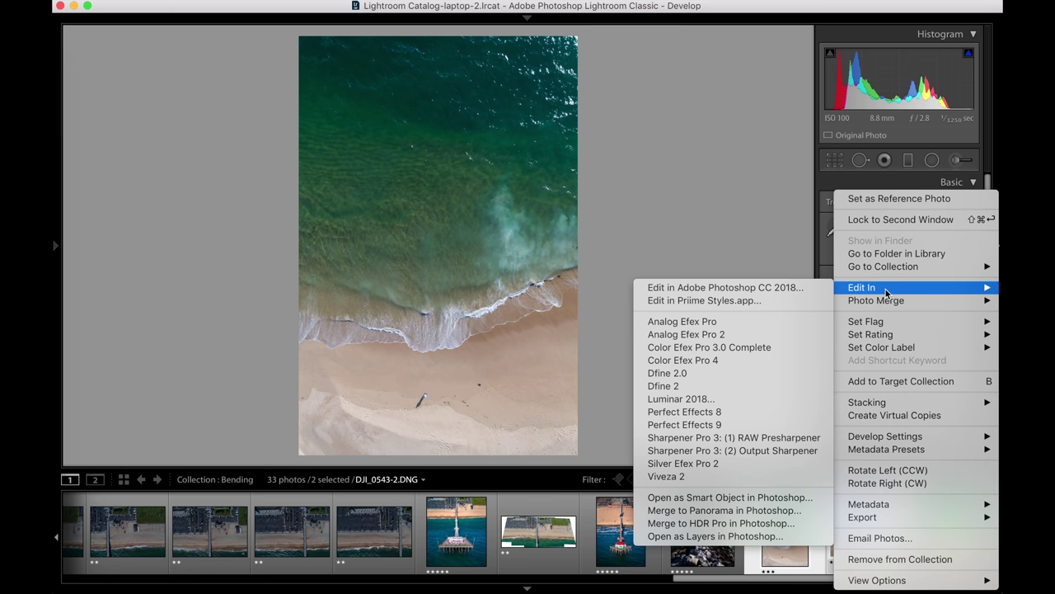
left_click(759, 538)
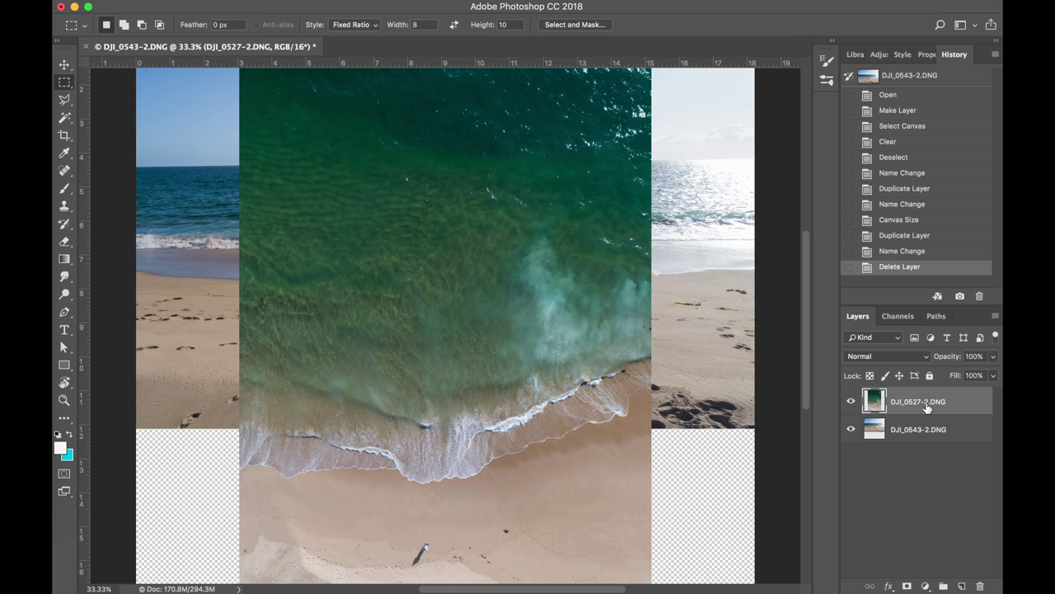
Place the DJI_0543-2.DNG layer above DJI_0527-2.DNG and move its photo down to the bottom edge of the canvas
left_click_drag(921, 405, 916, 437)
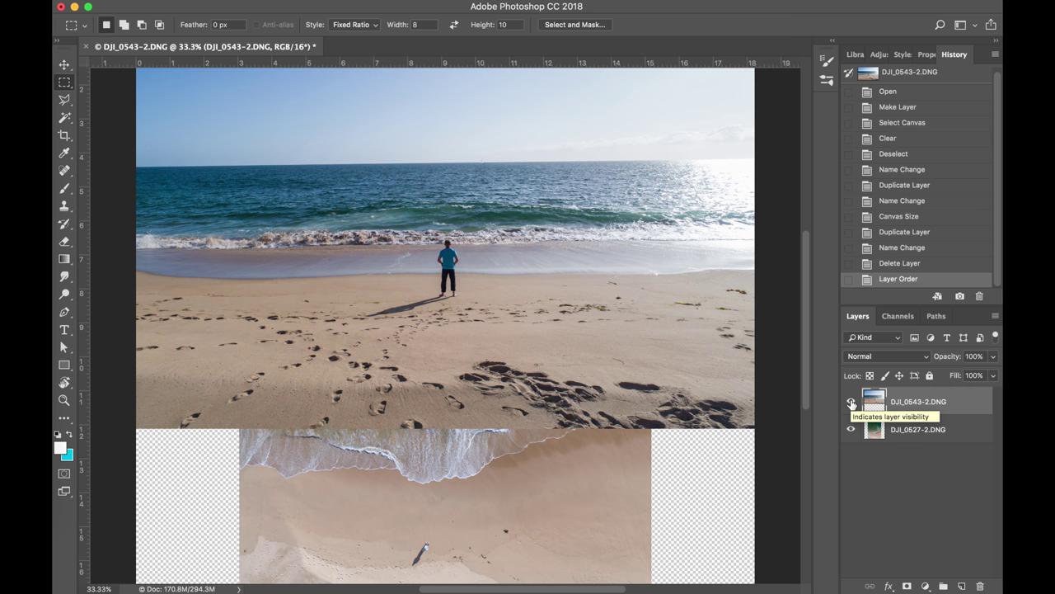
left_click(851, 401)
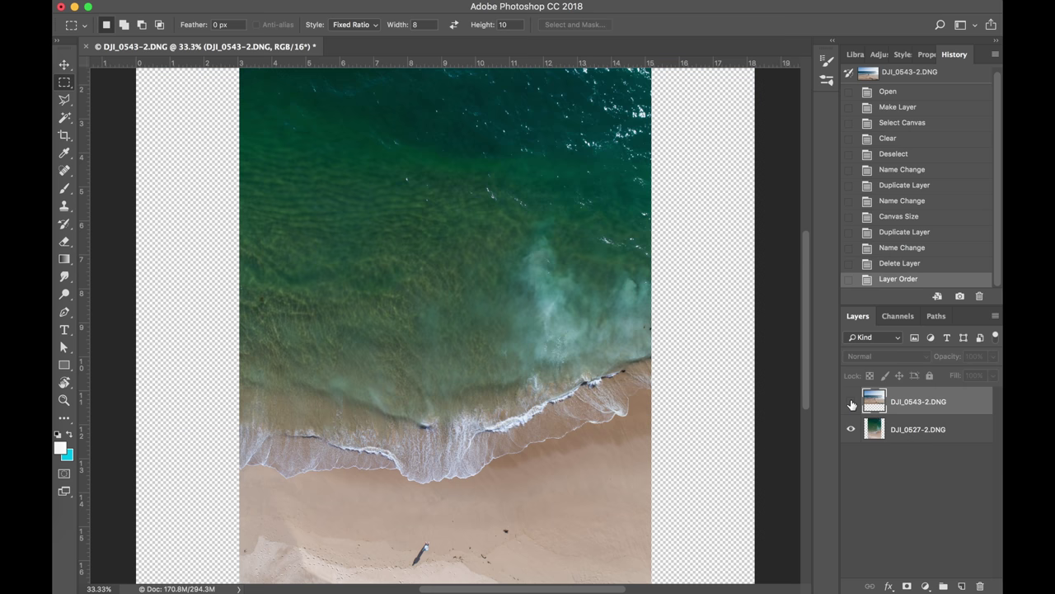
left_click(851, 401)
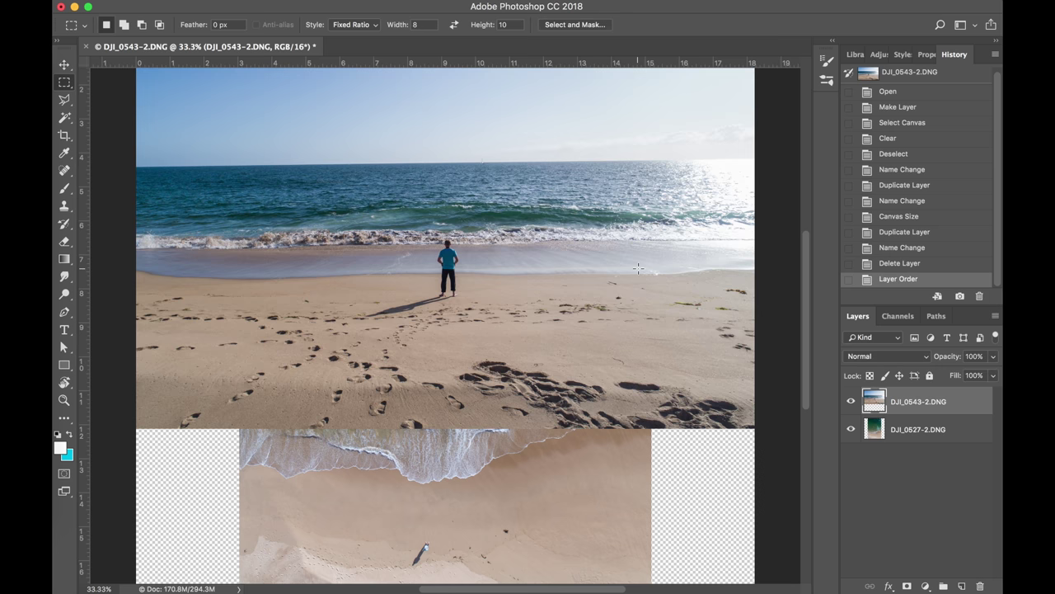
scroll(637, 268, "down", 5)
scroll(637, 268, "up", 2)
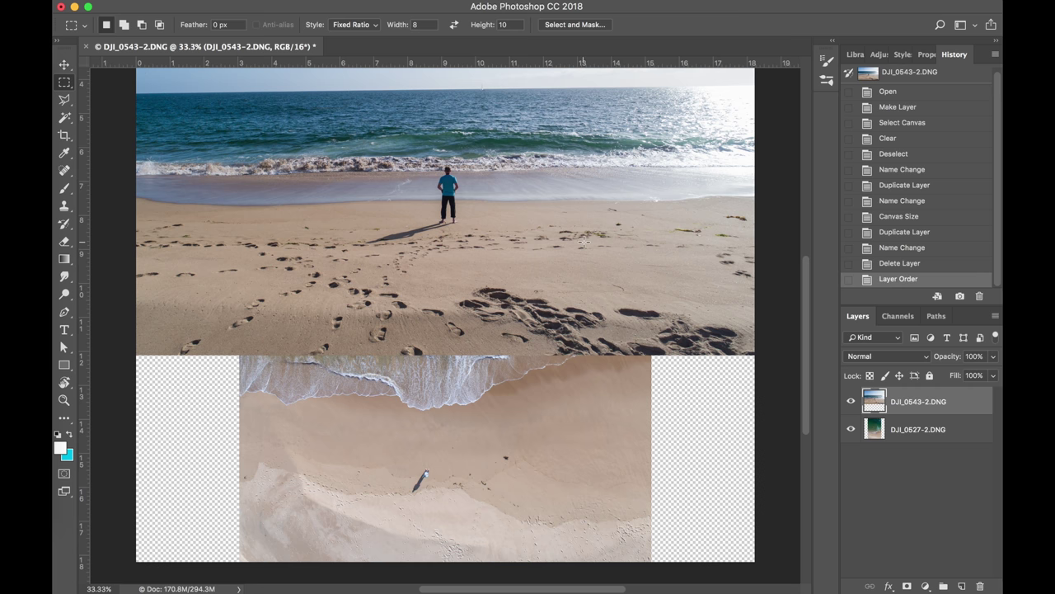
left_click_drag(532, 252, 530, 466)
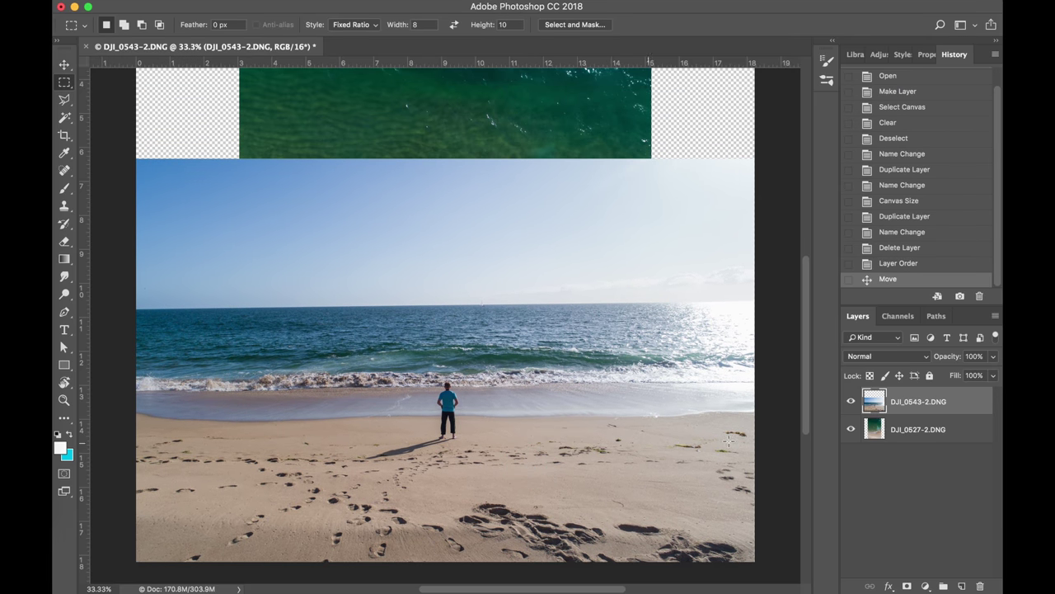
left_click(851, 402)
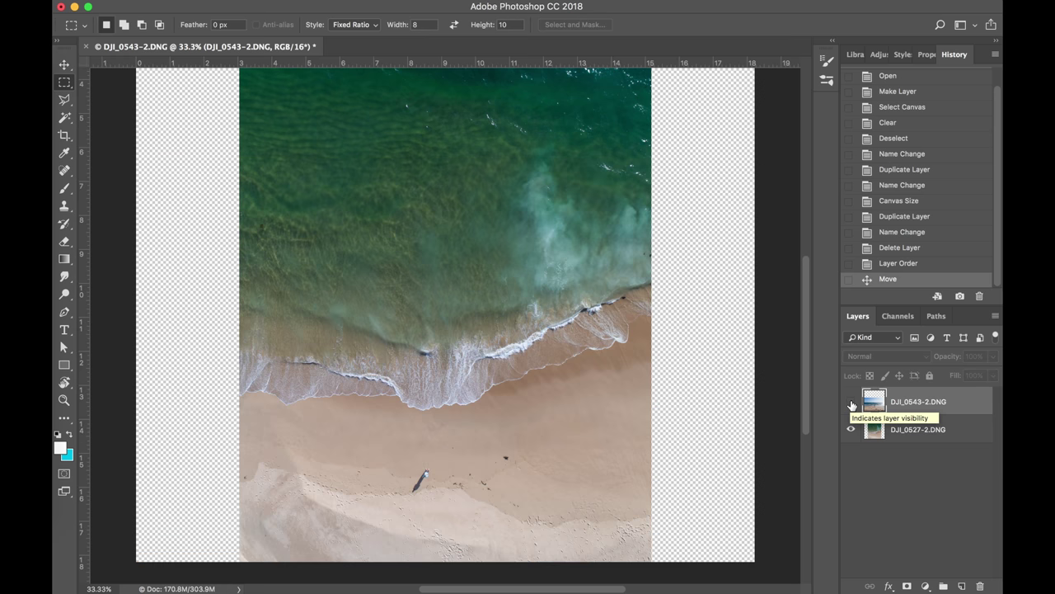
left_click(851, 402)
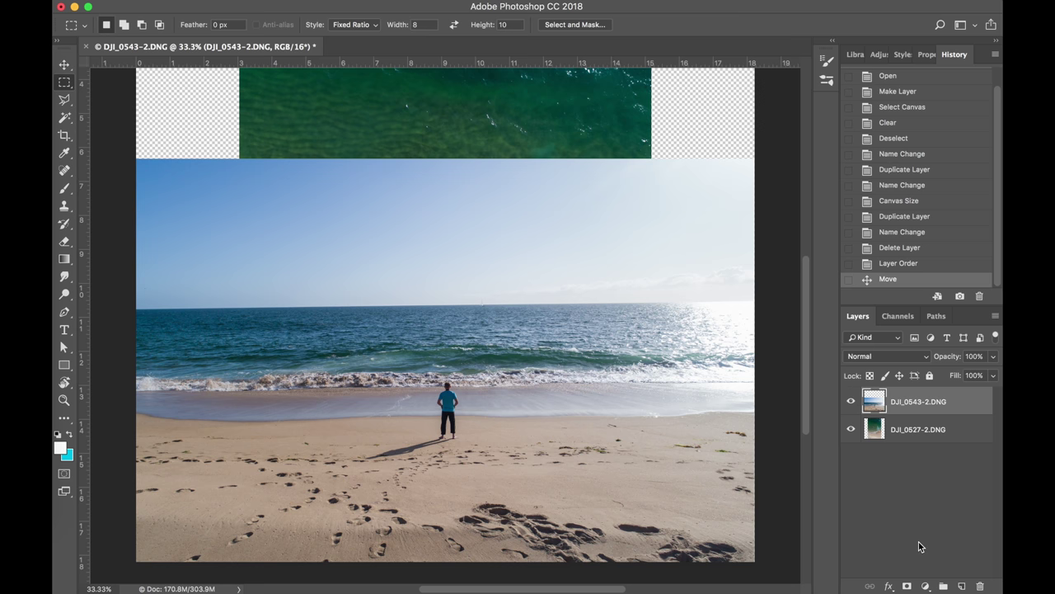
Add a layer mask to the DJI_0543-2.DNG layer and activate the Gradient tool for the area around the man's feet
left_click(907, 586)
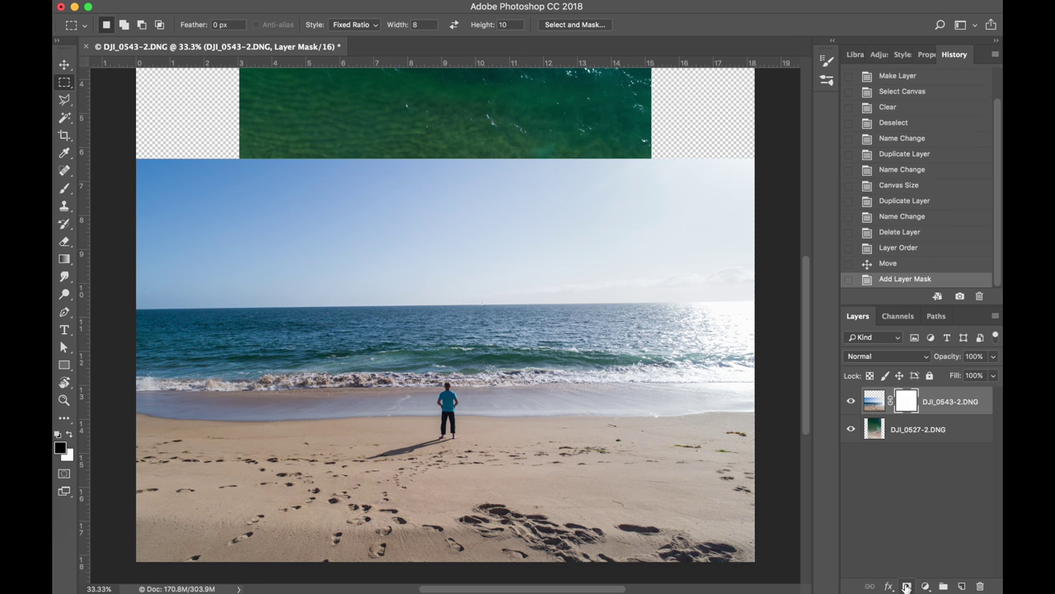
left_click(905, 403)
key("super+equal")
scroll(532, 410, "down", 3)
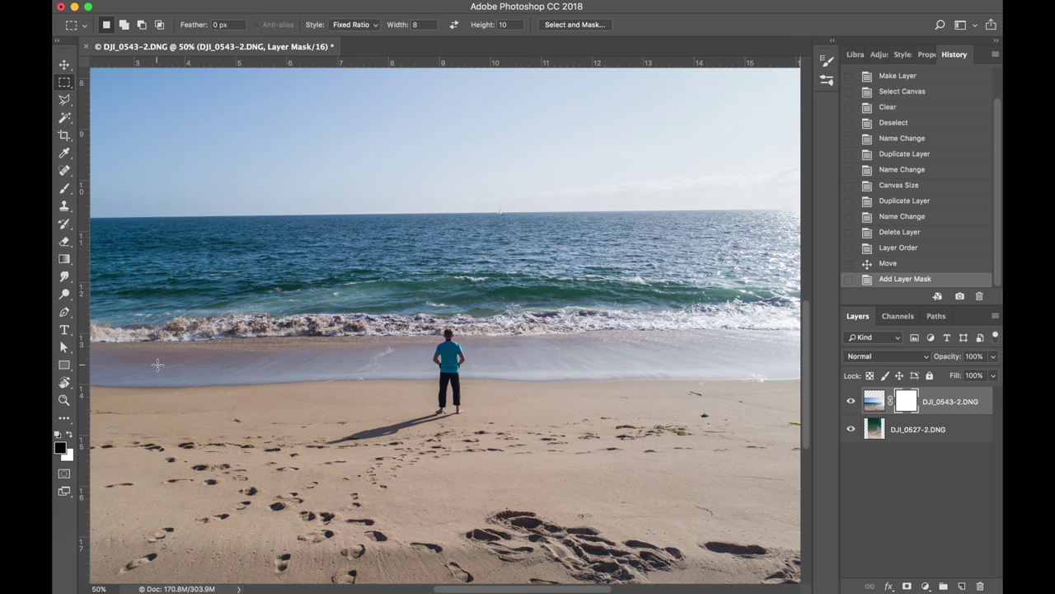
left_click(64, 261)
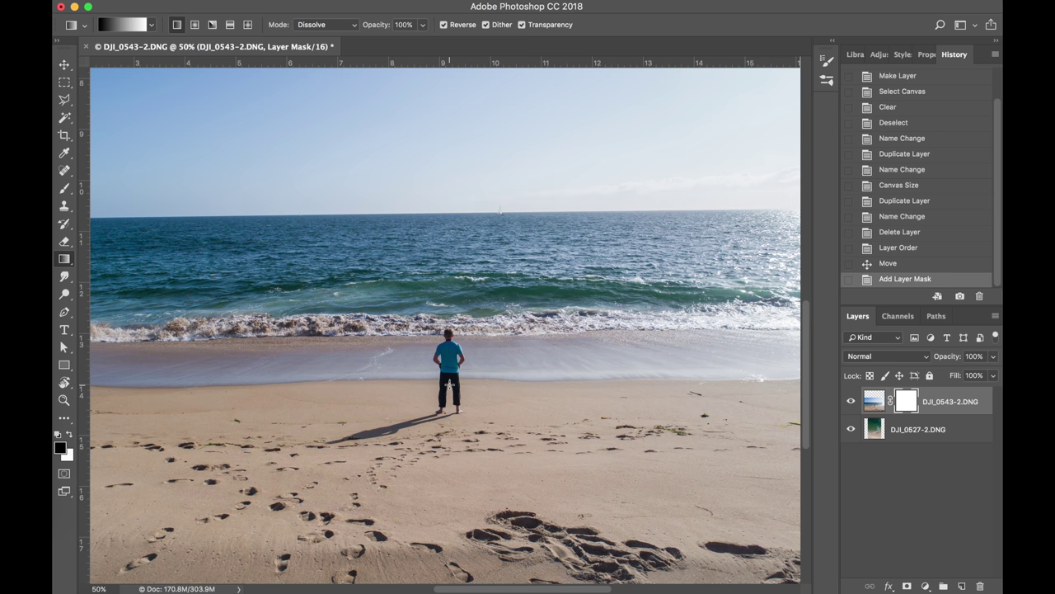
key("b")
left_click_drag(449, 395, 451, 401)
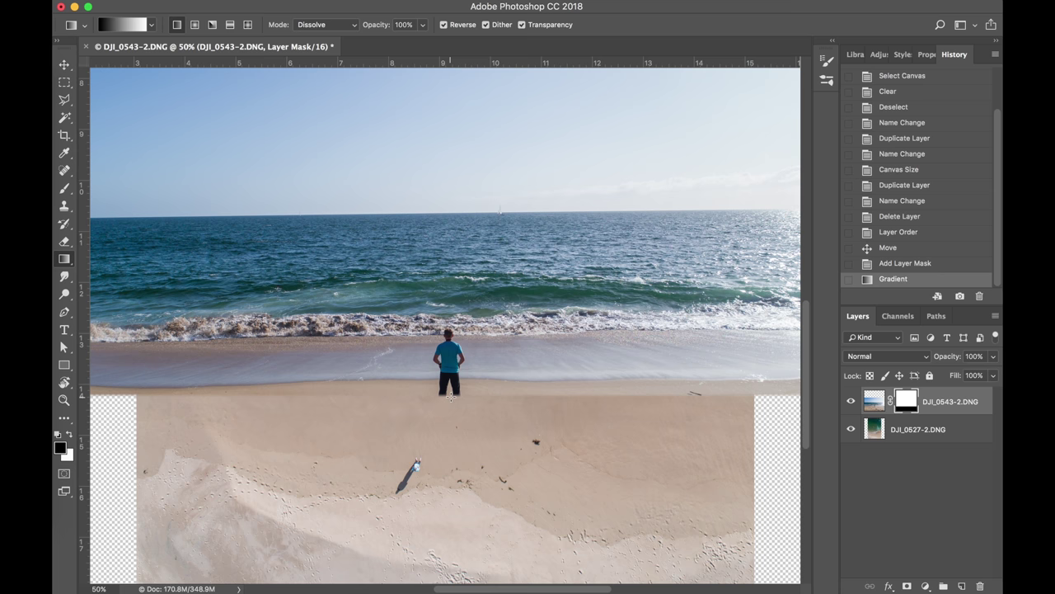
key("super+z")
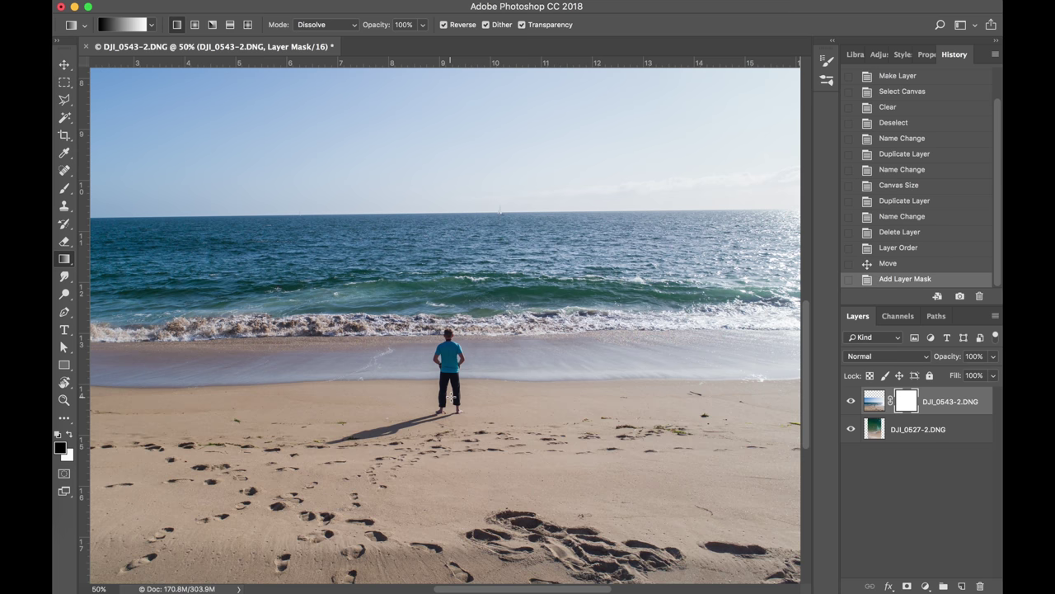
Swap the mask colors, hide everything above the man's ankles with a very short vertical gradient, and hide the DJI_0527-2.DNG layer
key("x")
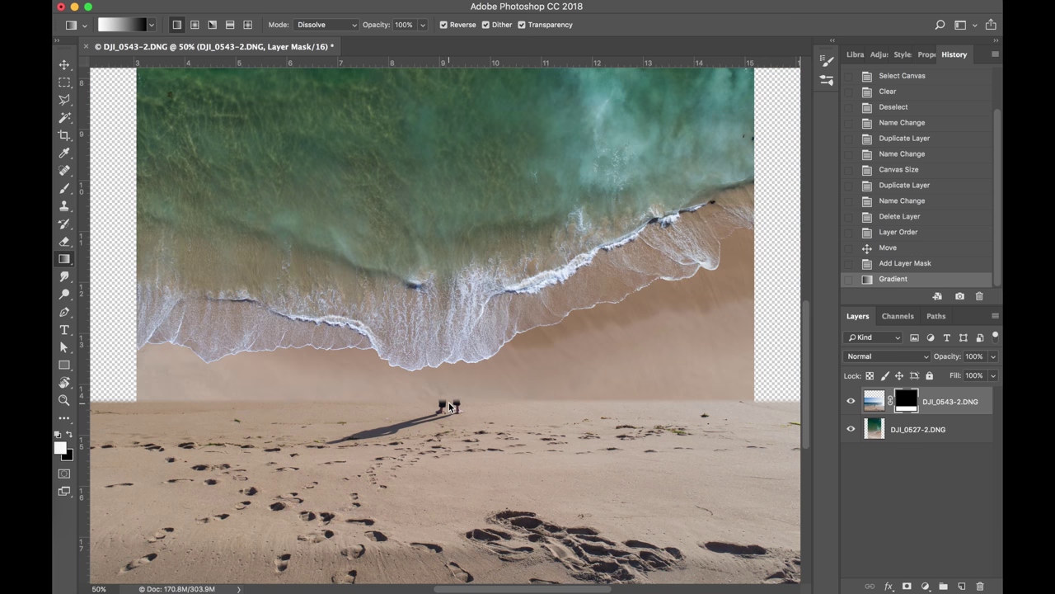
left_click_drag(448, 399, 448, 404)
left_click(851, 429)
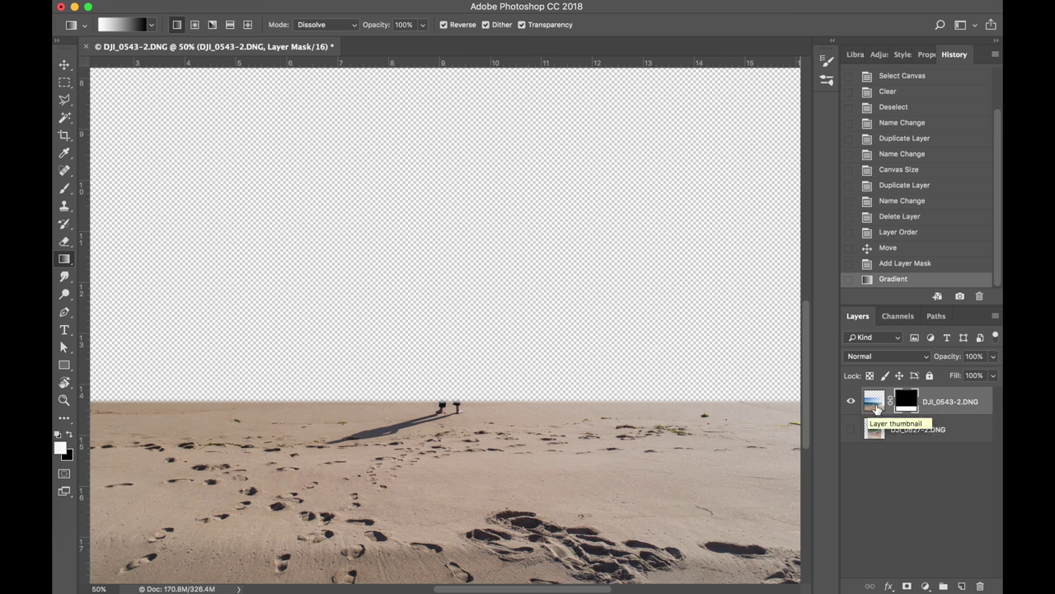
Examine the gradient mask by disabling and re-enabling it and viewing the mask on its own
left_click(903, 402, "shift")
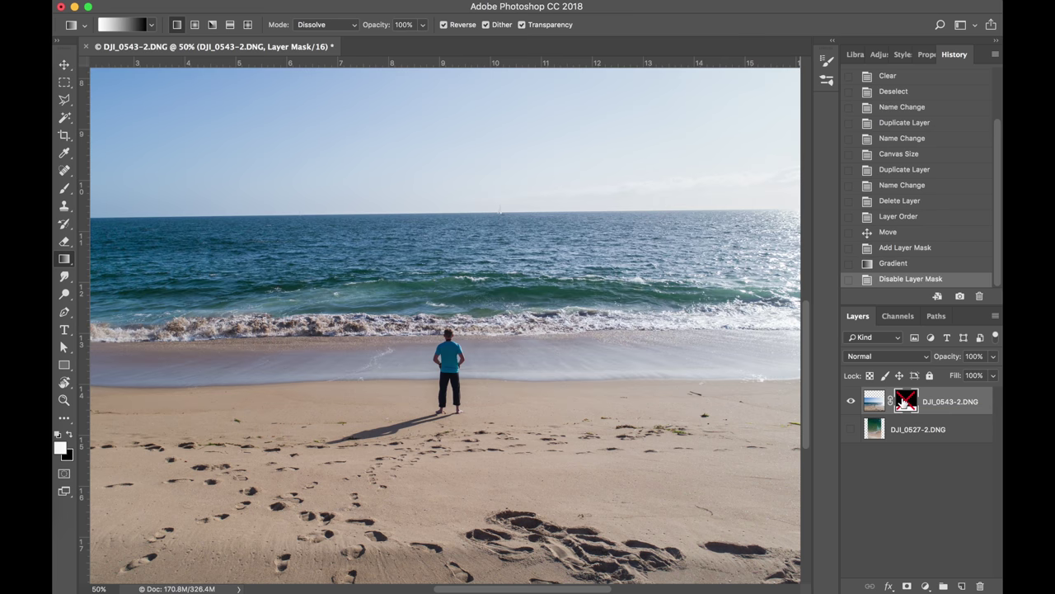
left_click(903, 402, "shift")
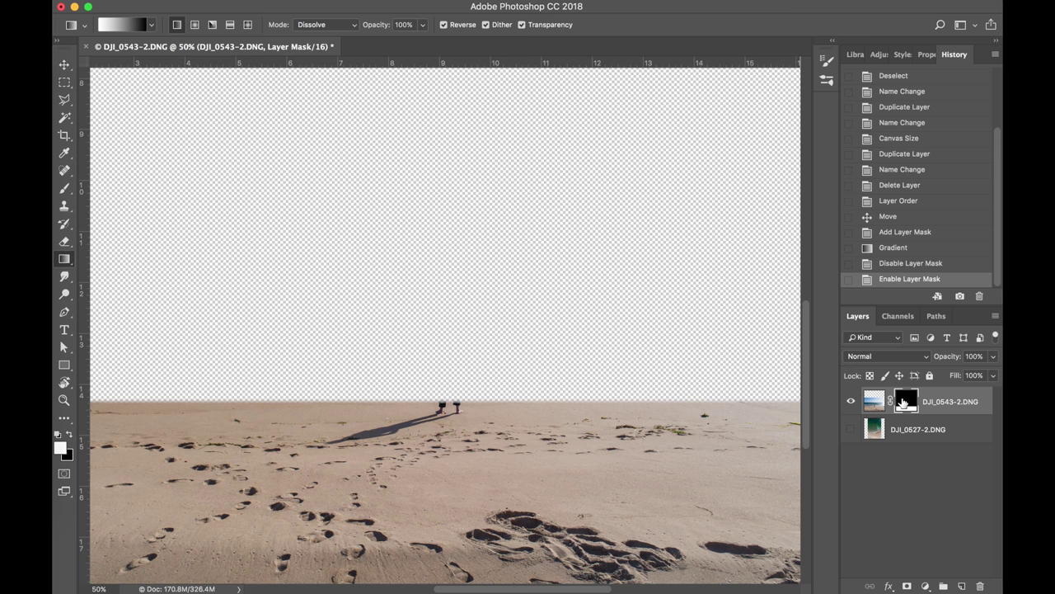
left_click(904, 402, "alt")
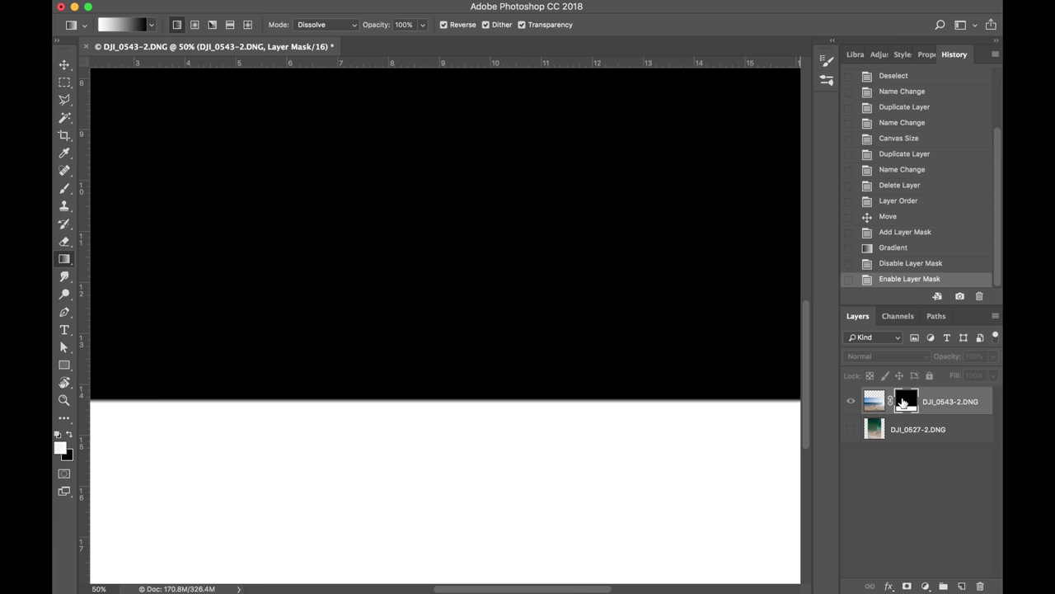
left_click(904, 402, "alt")
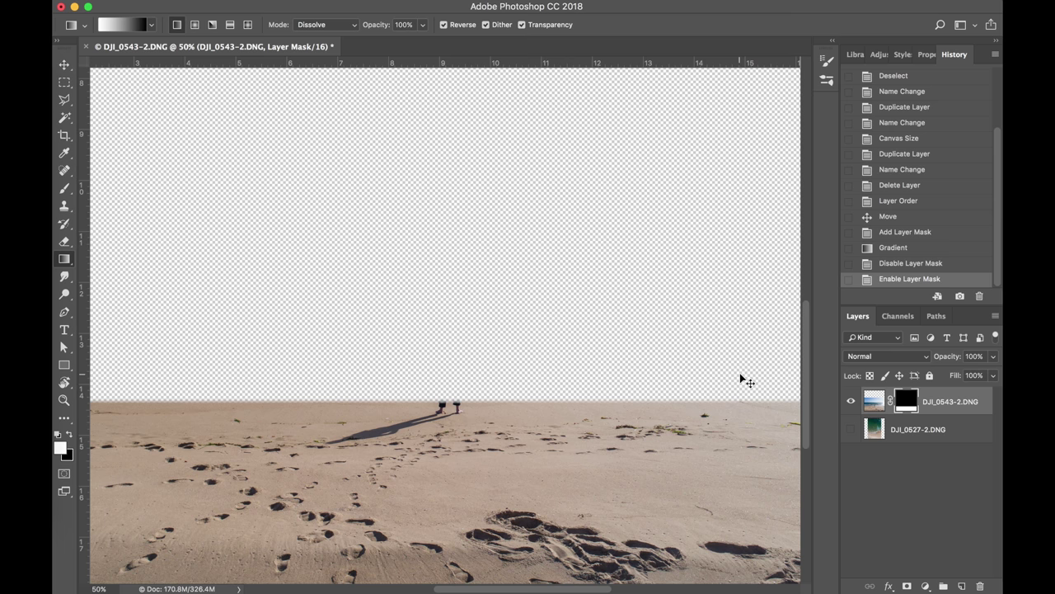
Paint white on the mask over the man's legs, torso and head with a 175 px brush, raising the opacity to 80%
key("super+plus")
key("super+plus")
scroll(504, 246, "down", 3)
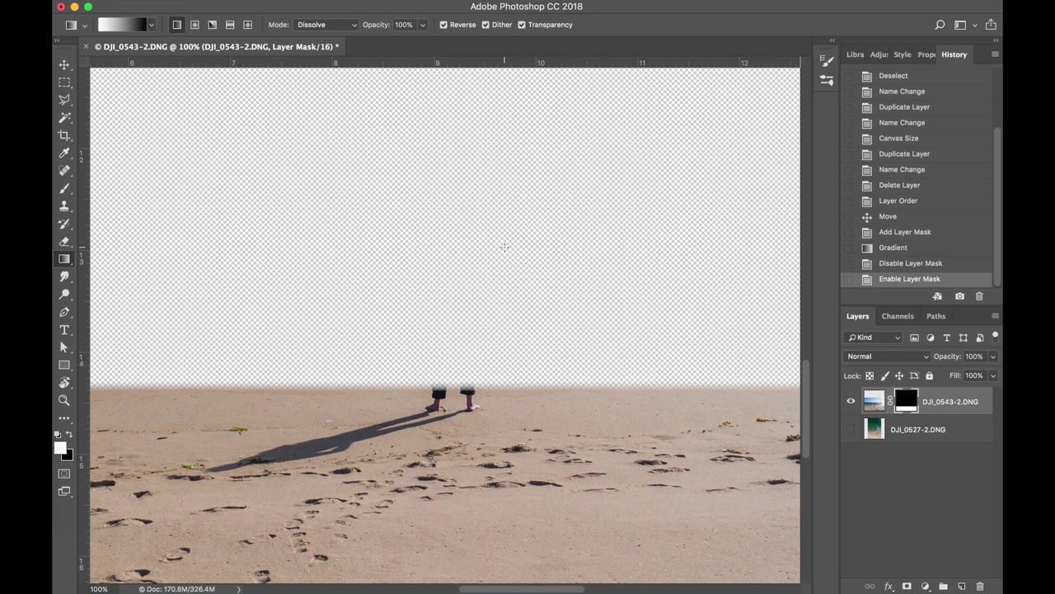
key("b")
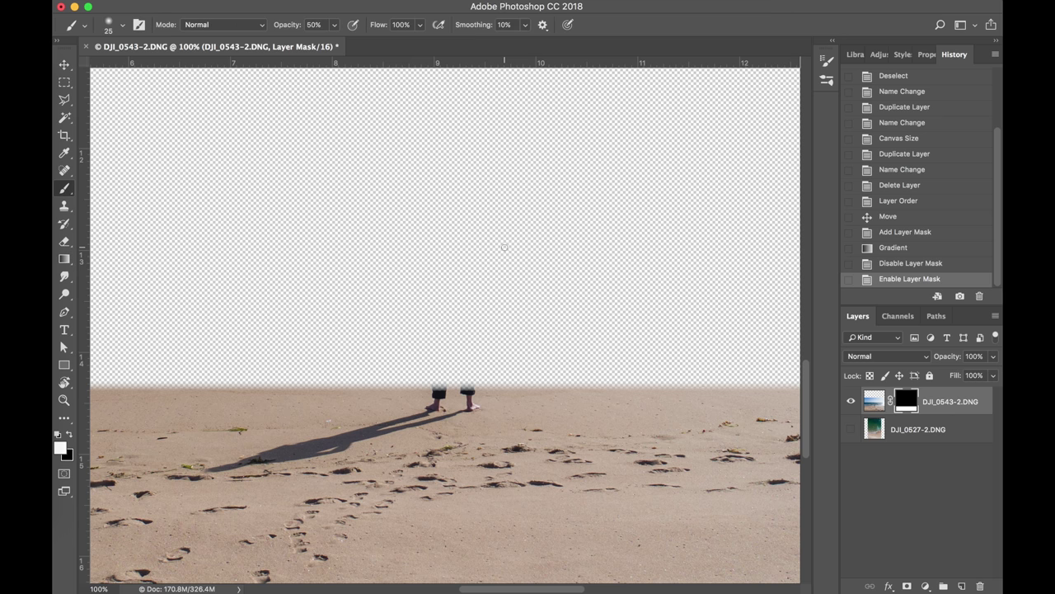
key("7")
key("bracketright")
key("bracketright")
key("bracketright")
key("bracketright")
key("bracketright")
key("bracketright")
key("bracketright")
key("bracketright")
key("bracketright")
key("bracketright")
key("bracketright")
mouse_move(448, 381)
left_mouse_down()
mouse_move(455, 318)
mouse_move(456, 400)
mouse_move(439, 346)
left_mouse_up()
key("8")
mouse_move(458, 326)
left_mouse_down()
mouse_move(452, 348)
mouse_move(453, 320)
mouse_move(435, 285)
mouse_move(453, 262)
mouse_move(440, 248)
mouse_move(455, 303)
mouse_move(478, 311)
mouse_move(441, 394)
mouse_move(437, 371)
mouse_move(451, 346)
mouse_move(422, 330)
mouse_move(420, 305)
mouse_move(475, 290)
mouse_move(449, 268)
mouse_move(448, 238)
left_mouse_up()
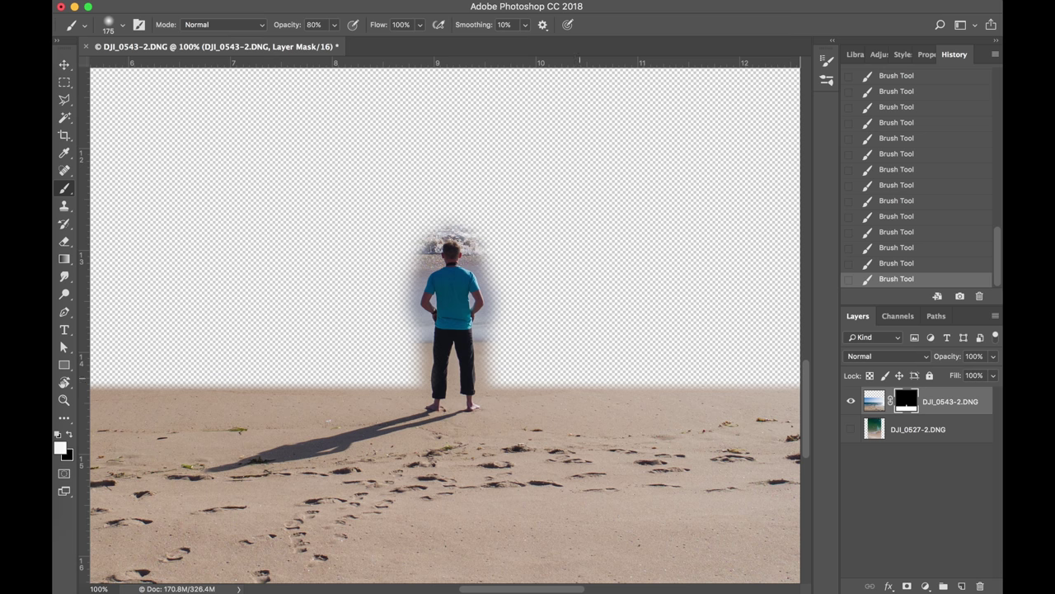
key("super+minus")
key("super+minus")
key("super+minus")
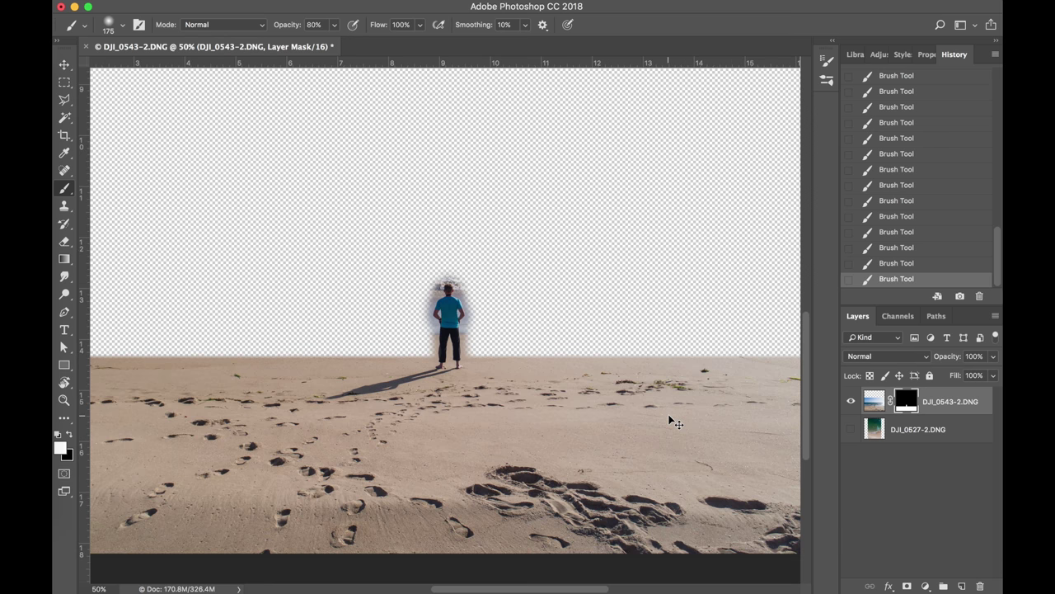
scroll(668, 415, "up", 3)
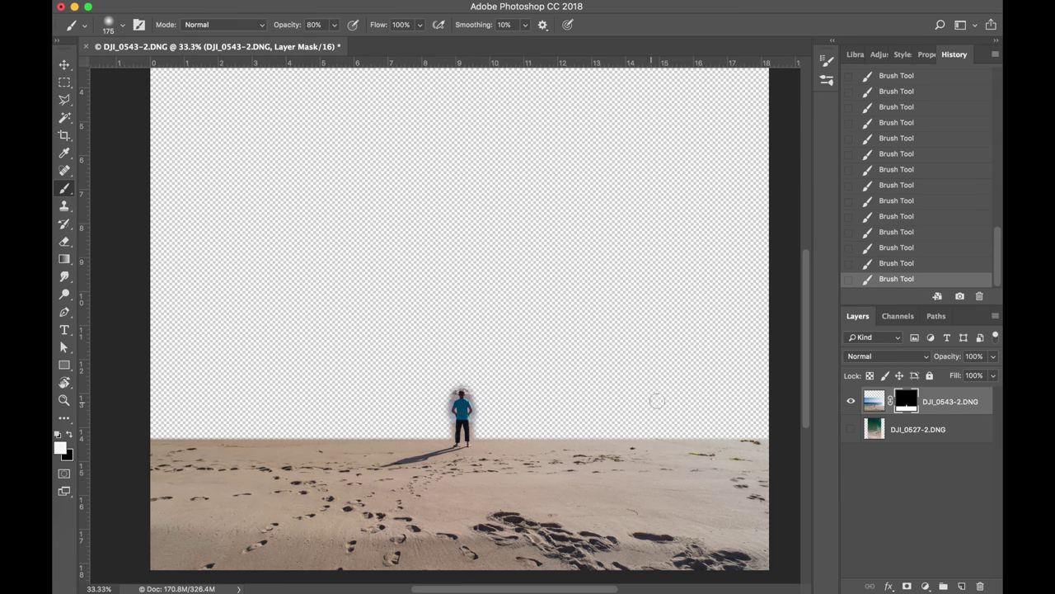
Show the DJI_0527-2.DNG layer and move the DJI_0543-2.DNG layer down so the man stands on the lower sand
left_click(851, 429)
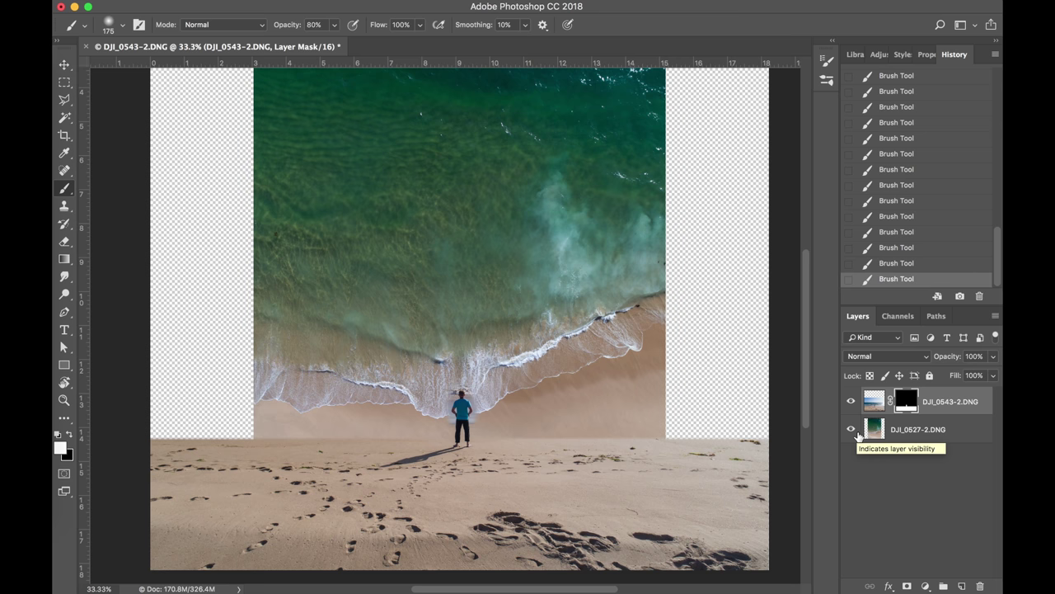
left_click(874, 402)
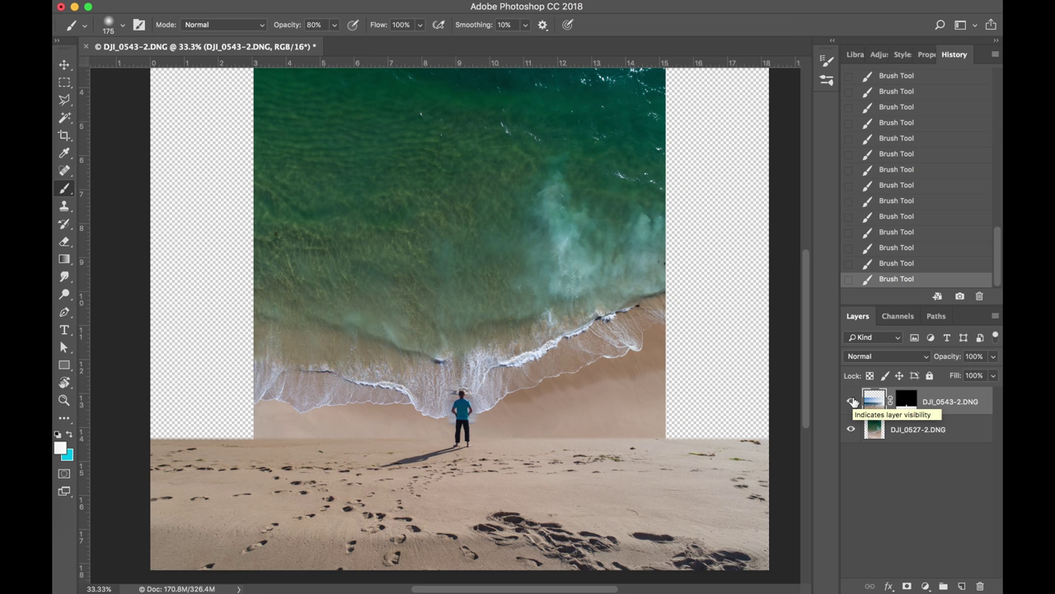
mouse_move(539, 282)
left_mouse_down()
mouse_move(539, 219)
mouse_move(543, 357)
left_mouse_up()
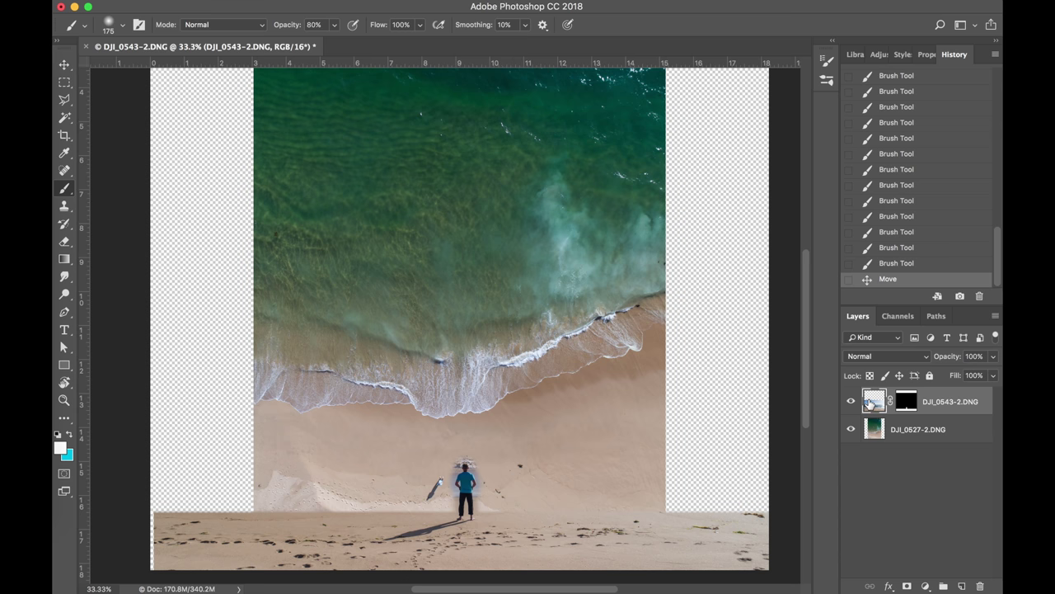
Scale the DJI_0543-2.DNG layer to about 65.5% and position it within the shoreline photo's width, with the man at the water's edge
scroll(459, 319, "down", 3)
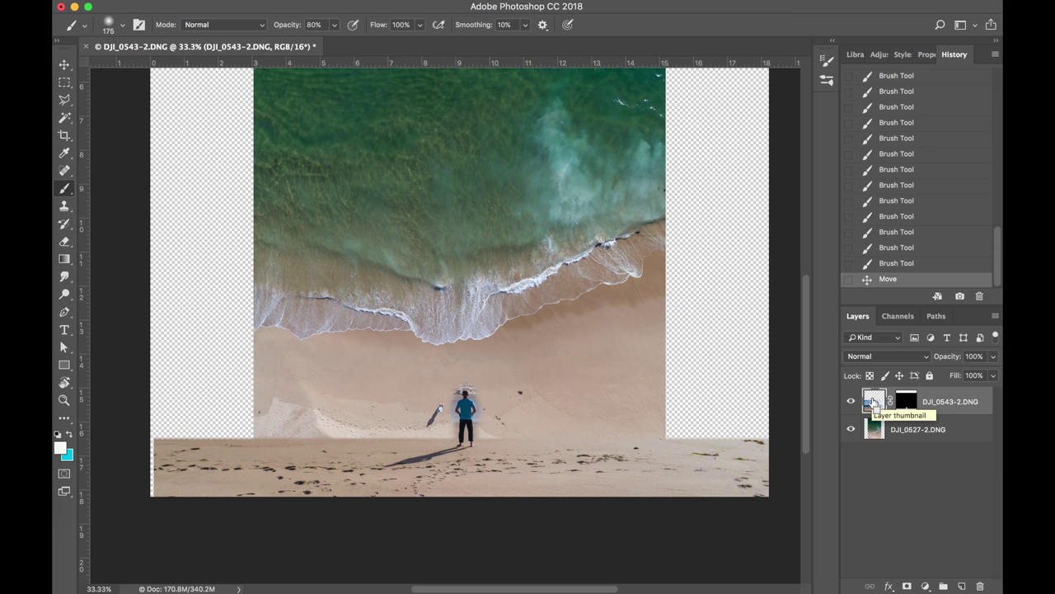
key("ctrl+t")
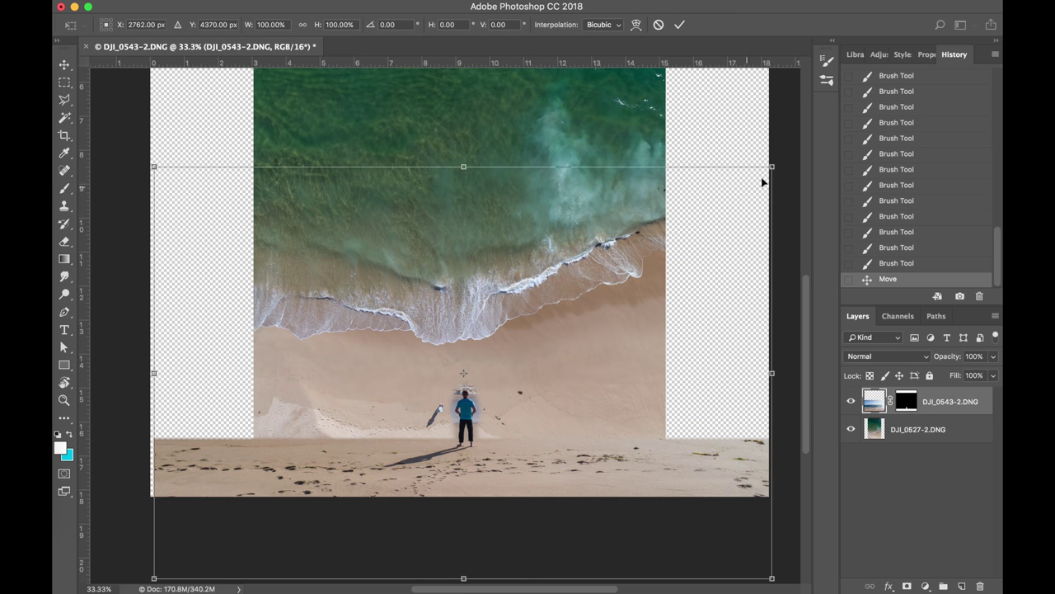
left_click_drag(774, 166, 618, 269)
left_click_drag(509, 394, 557, 314)
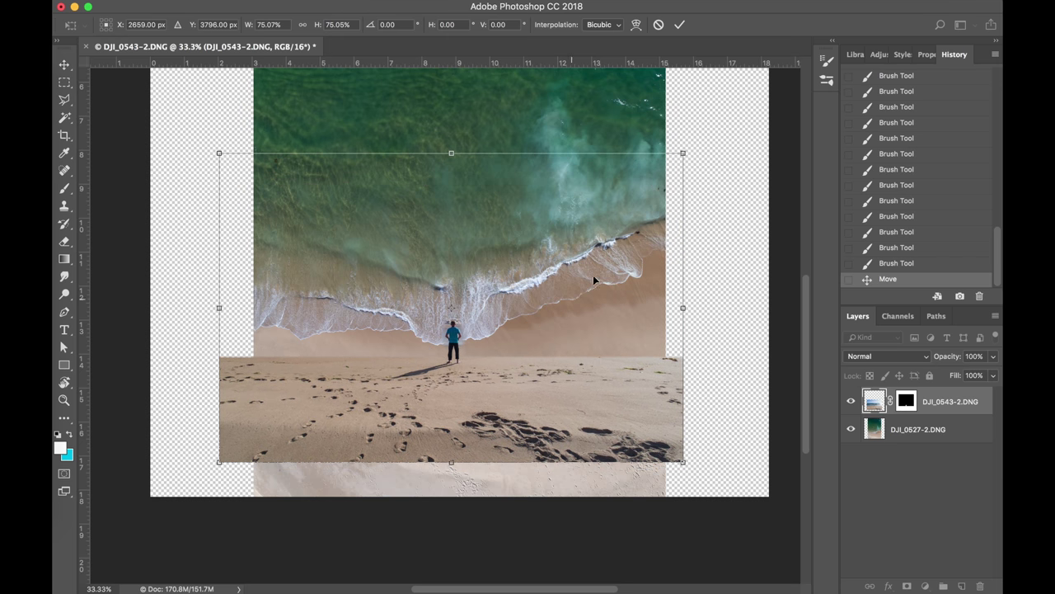
left_click(675, 166)
left_click_drag(675, 166, 639, 192)
left_click_drag(512, 336, 544, 337)
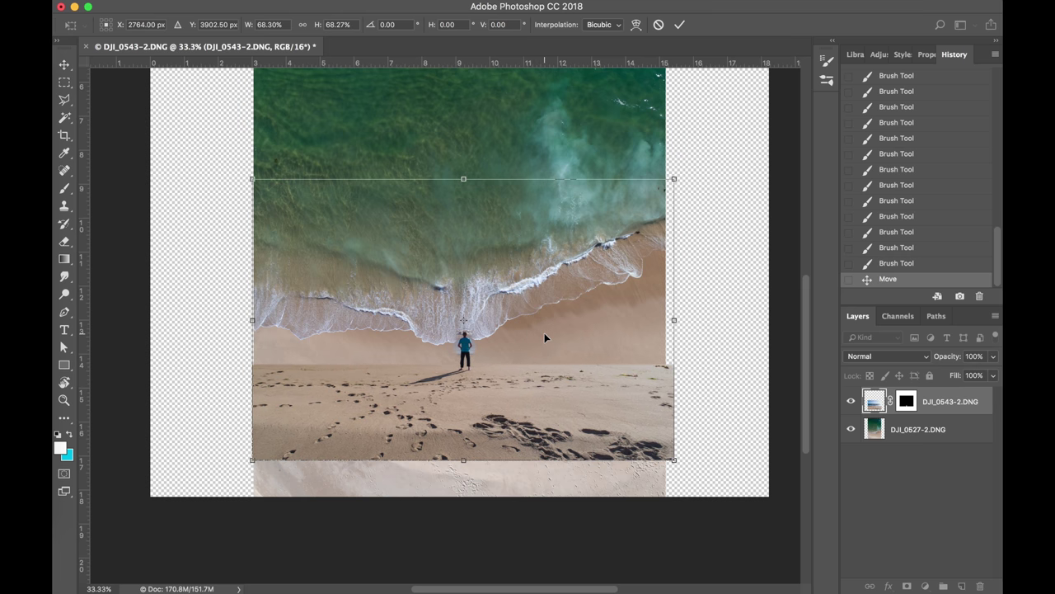
left_click_drag(673, 178, 657, 198)
left_click_drag(537, 344, 545, 338)
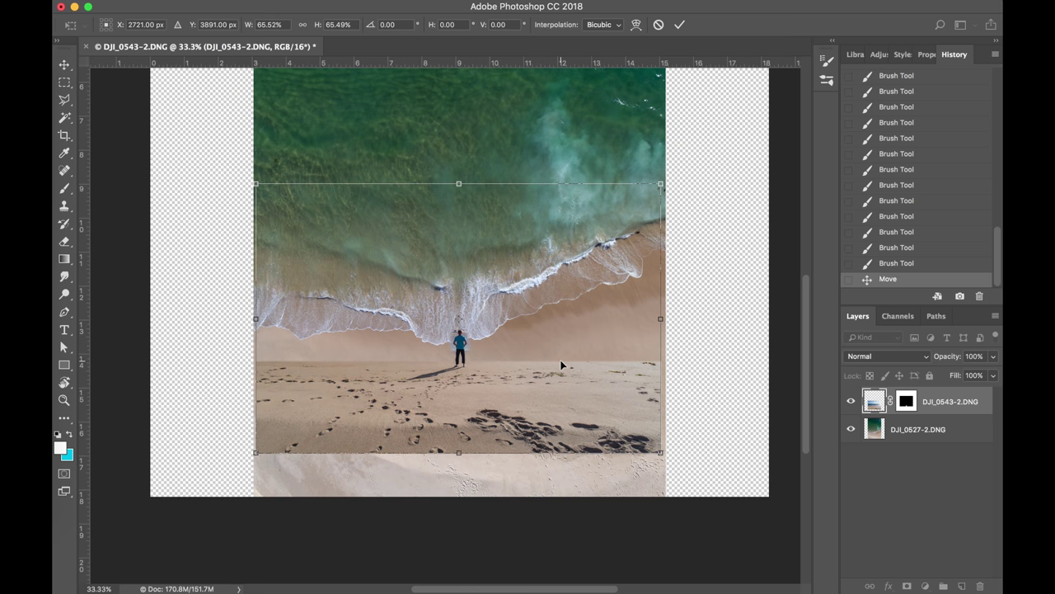
left_click_drag(551, 345, 554, 344)
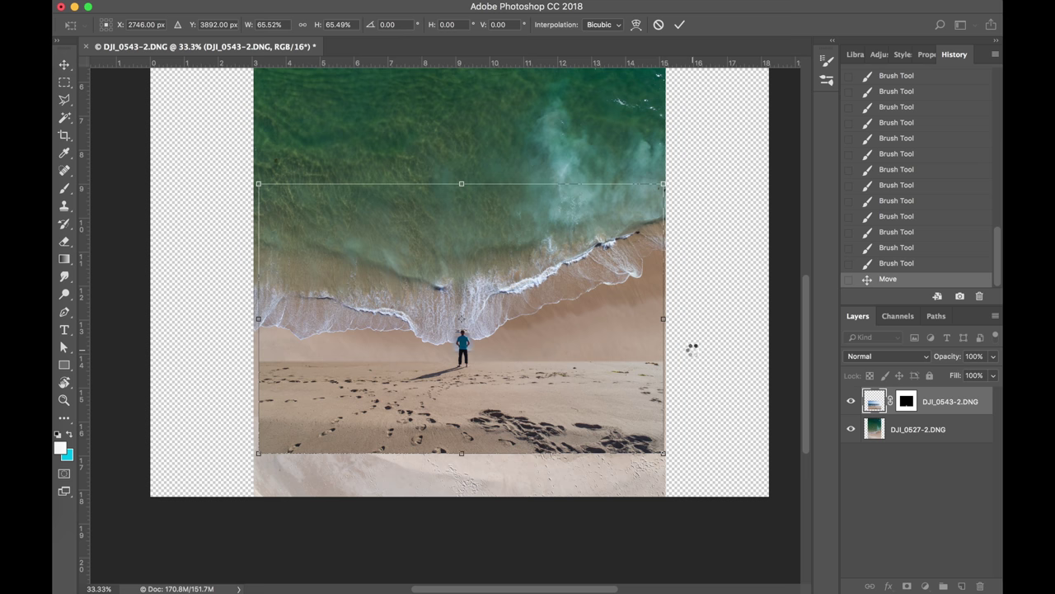
key("Return")
Paint black on the DJI_0543-2.DNG mask along the sand seam right of the man's feet with a 250 px brush at 80% opacity
key("b")
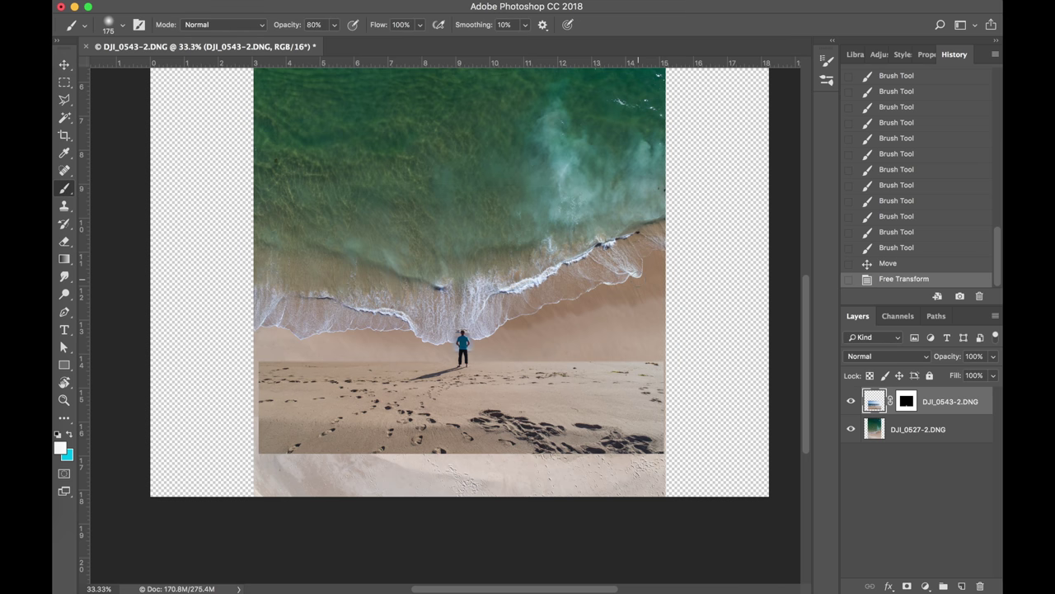
key("super+equal")
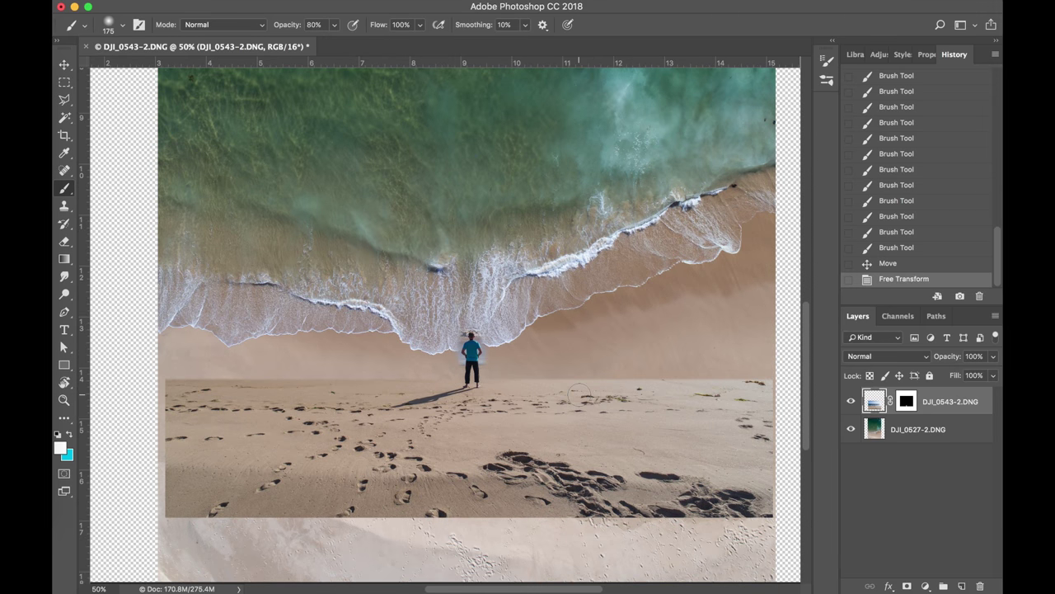
scroll(578, 394, "up", 3)
scroll(578, 396, "right", 2)
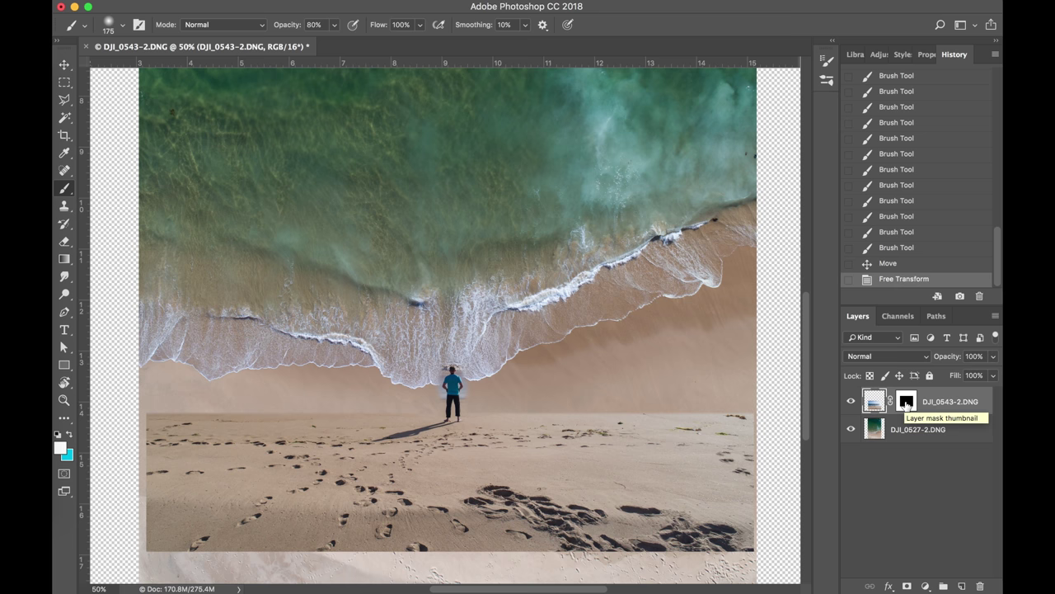
left_click(906, 403)
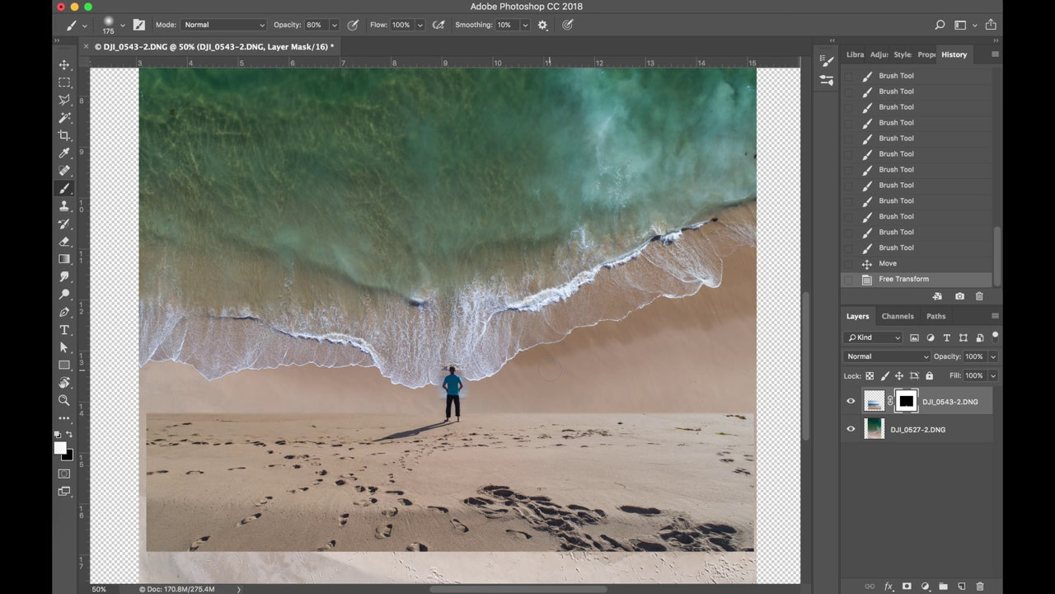
key("bracketright")
key("bracketright")
key("x")
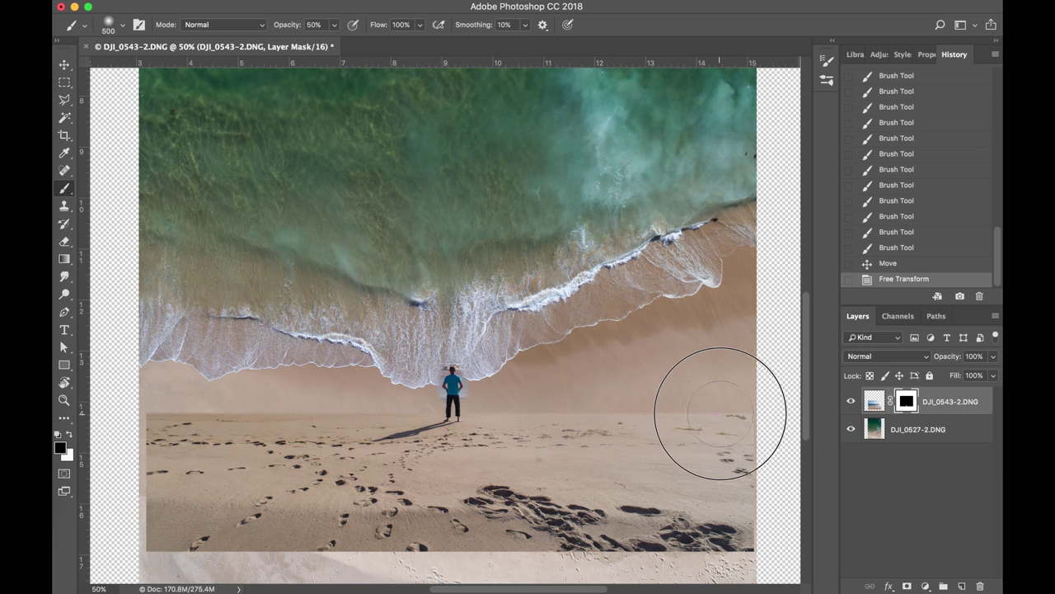
left_click_drag(596, 402, 567, 406)
key("ctrl+z")
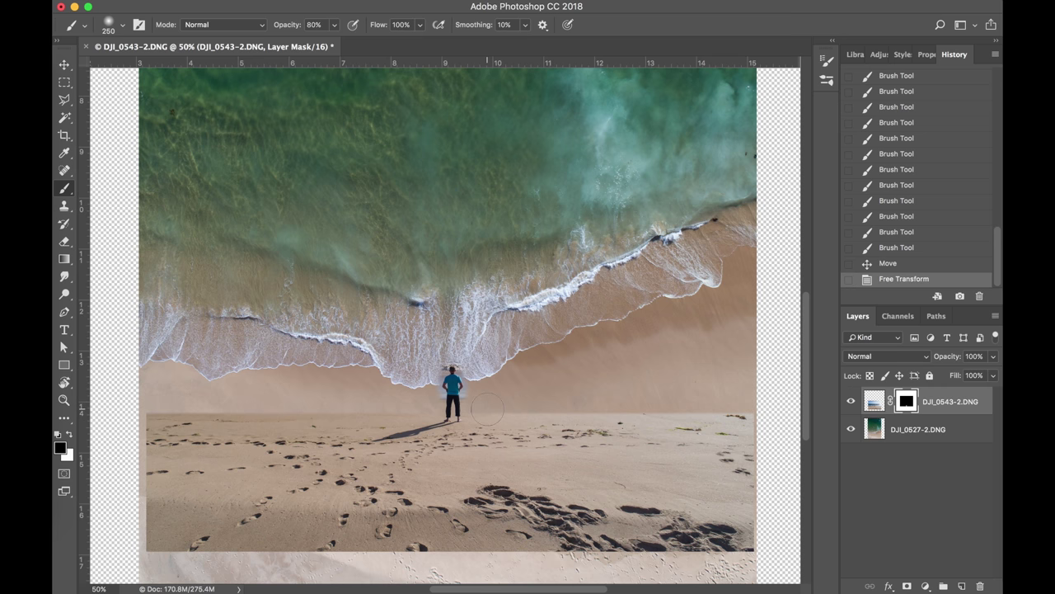
left_click(487, 410)
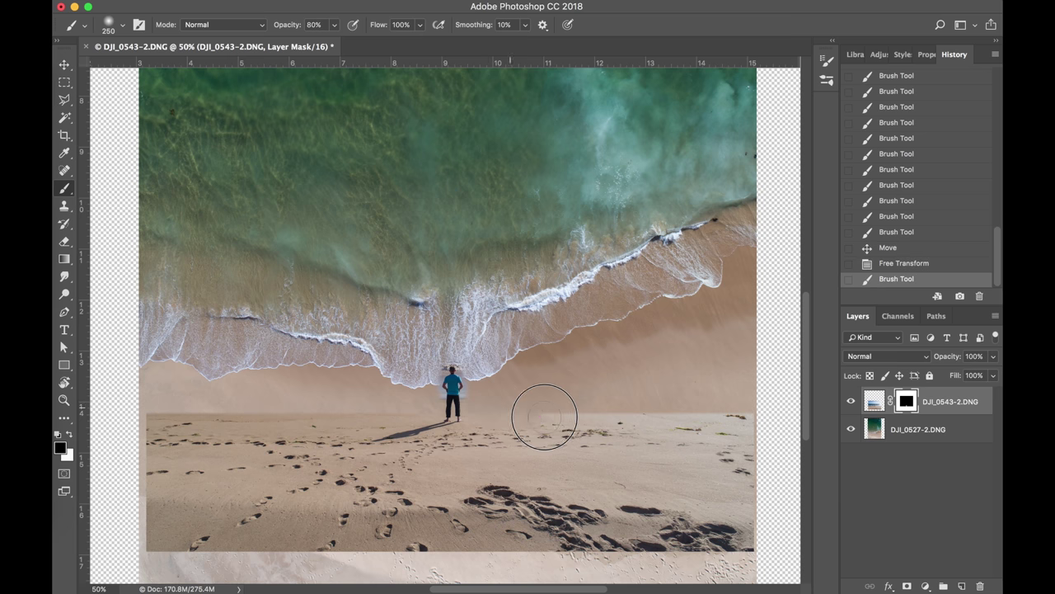
mouse_move(685, 401)
left_mouse_down()
mouse_move(533, 400)
mouse_move(632, 396)
left_mouse_up()
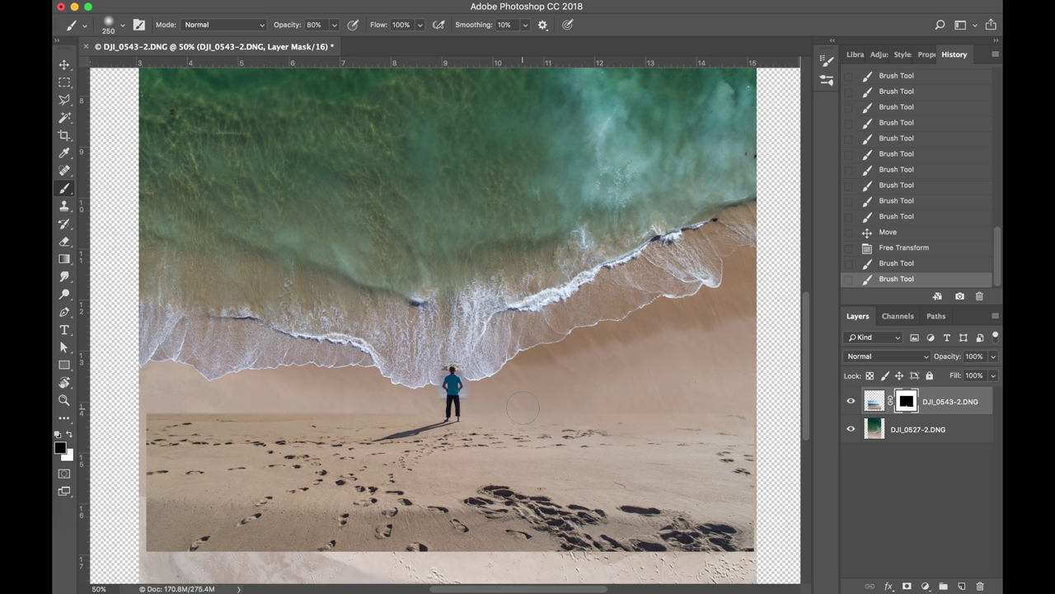
Examine the painted layer mask on its own along the seam, then return to the image view
left_click(909, 403, "alt")
mouse_move(484, 426)
left_mouse_down()
mouse_move(695, 417)
mouse_move(502, 401)
mouse_move(601, 422)
mouse_move(593, 415)
mouse_move(787, 412)
left_mouse_up()
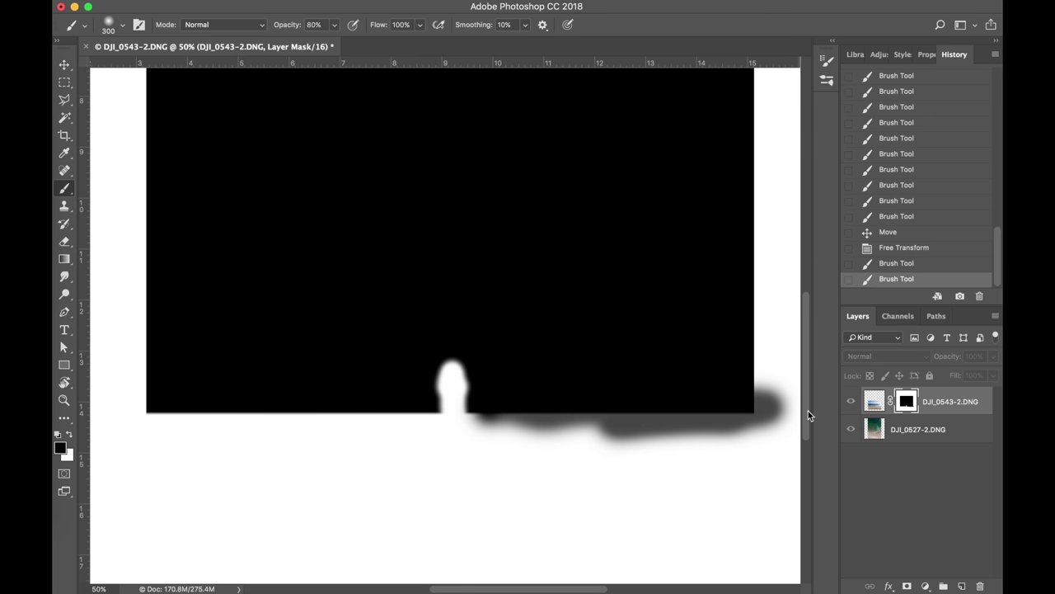
left_click(901, 404, "alt")
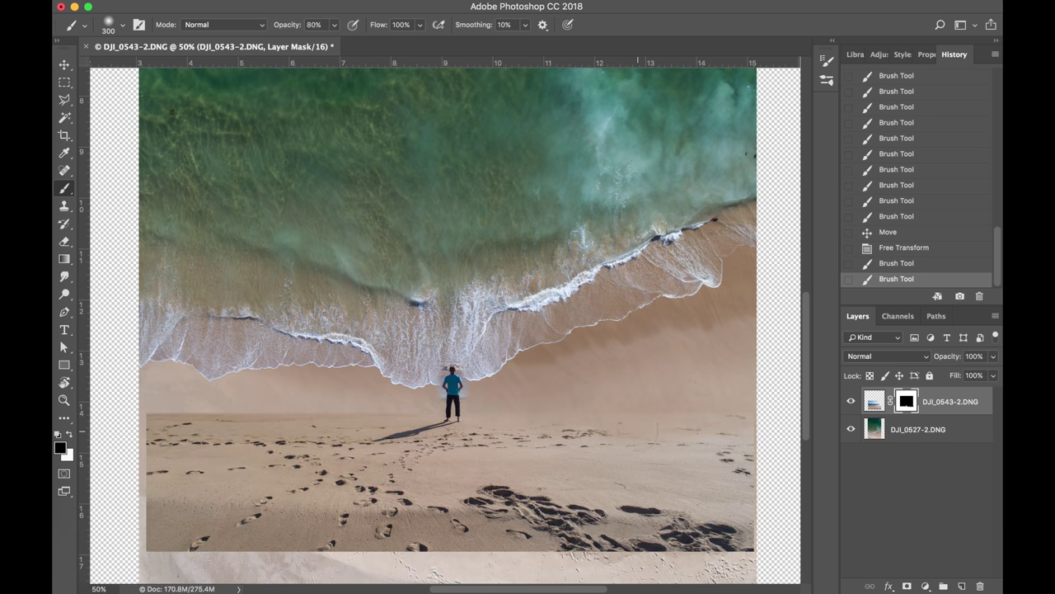
Soften the seam toward the photo's right edge with black mask strokes, enlarging the brush to 500 px and lowering its opacity to 40%
key("super+equal")
scroll(638, 430, "right", 5)
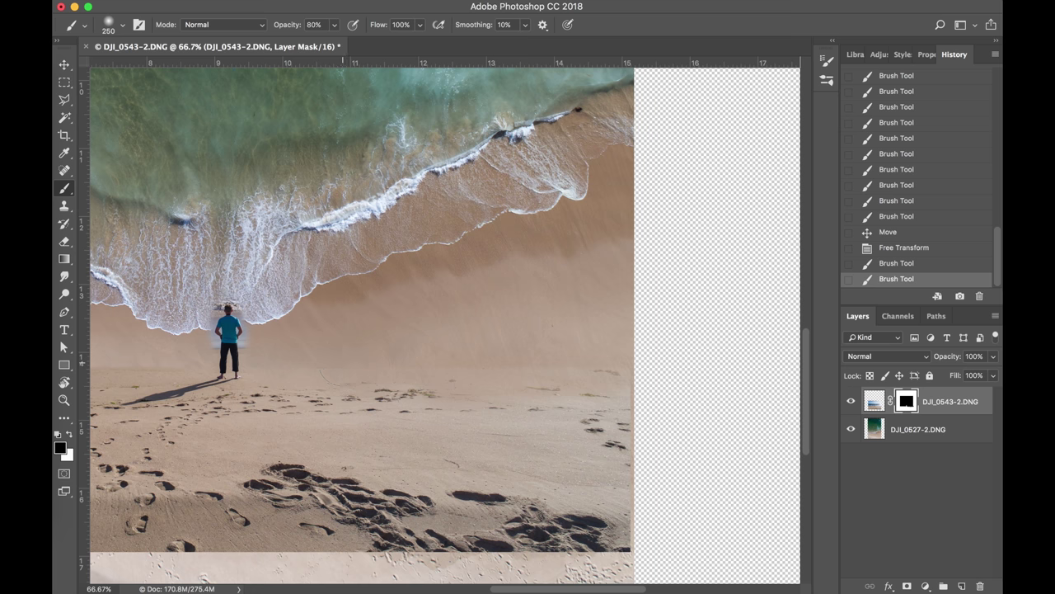
left_click(682, 384)
key("bracketright")
key("bracketright")
key("bracketright")
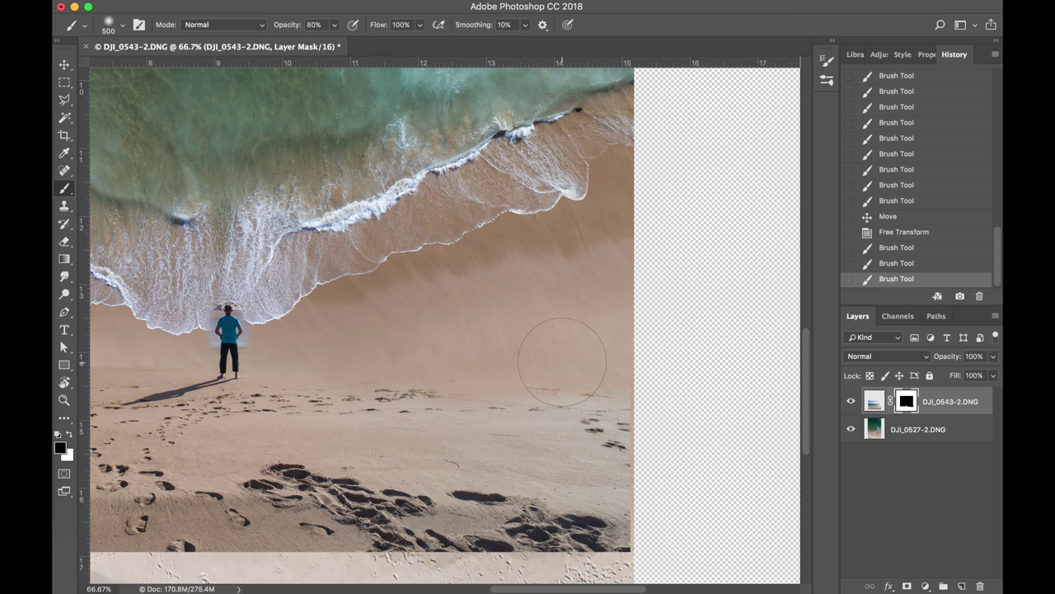
key("4")
left_click(664, 399)
left_click(666, 418)
scroll(695, 439, "left", 5)
left_click(736, 406)
scroll(632, 402, "right", 6)
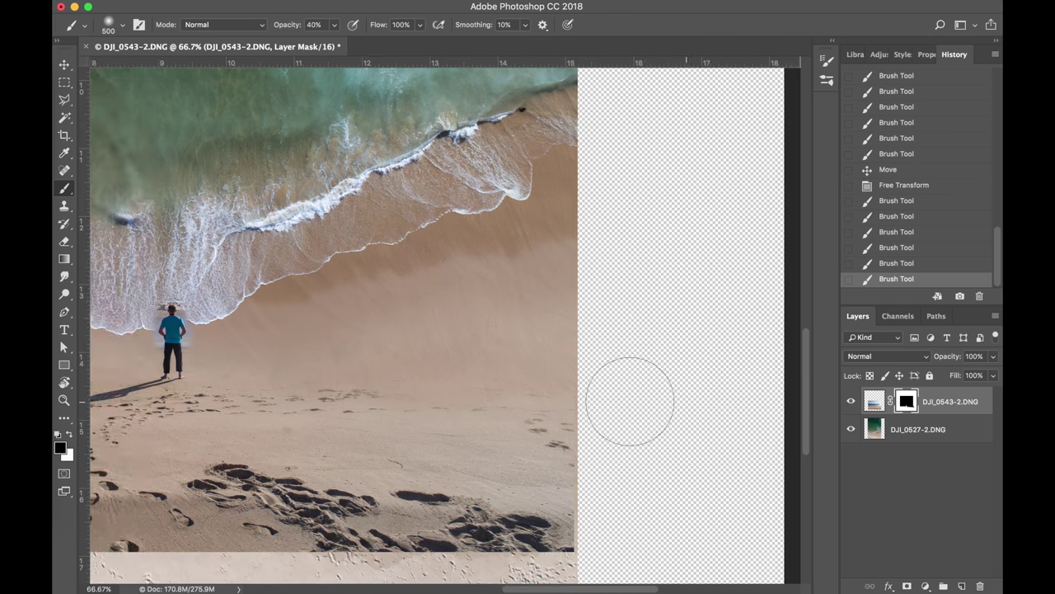
Hide the sand seam left of the man by painting black on the mask with a 200 px brush at 80% opacity
scroll(632, 401, "left", 10)
scroll(631, 402, "left", 6)
scroll(630, 402, "right", 8)
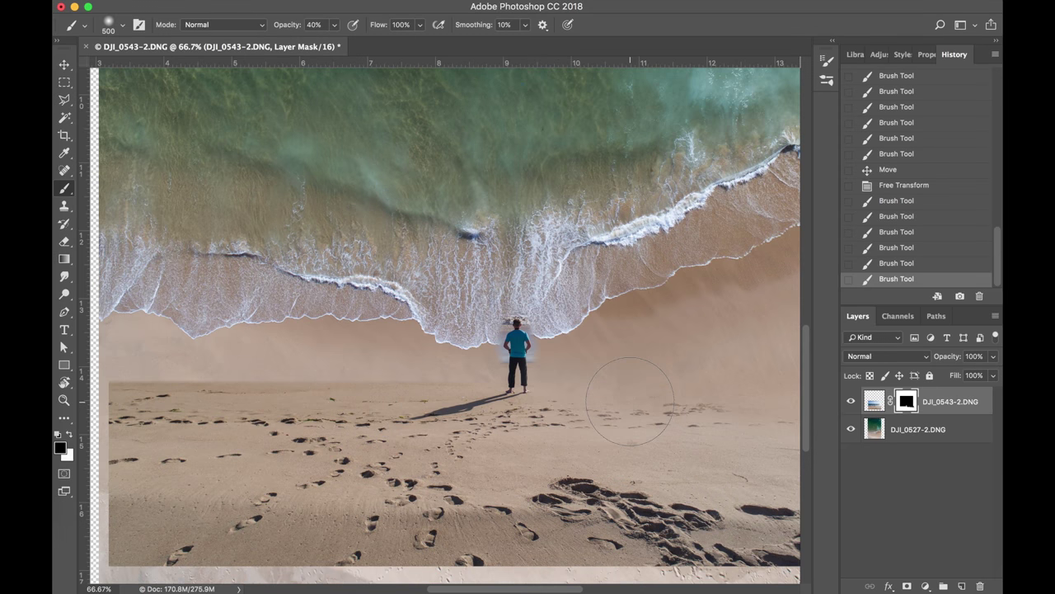
key("7")
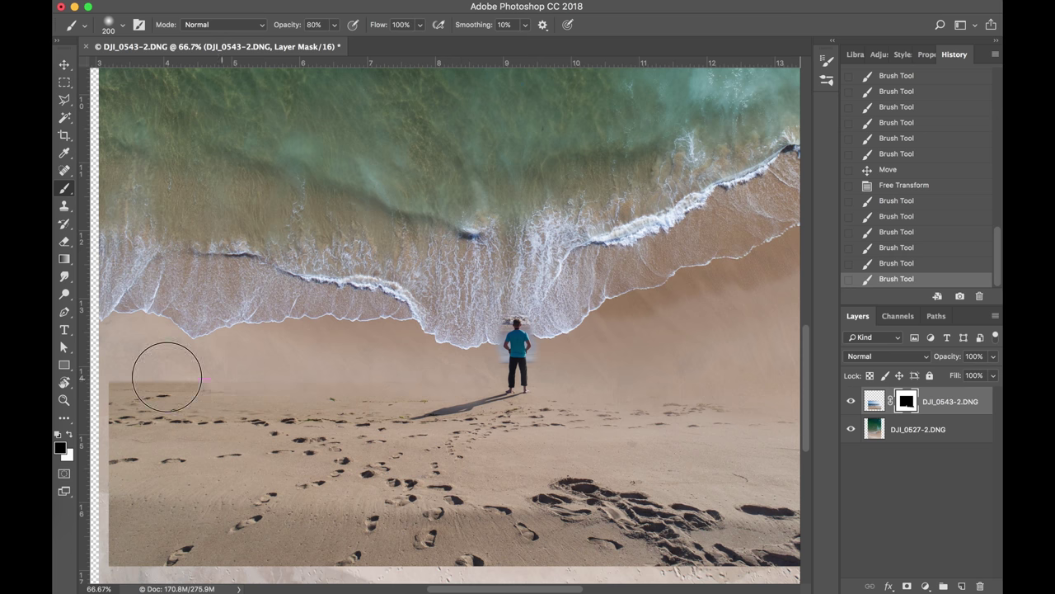
left_click(91, 388)
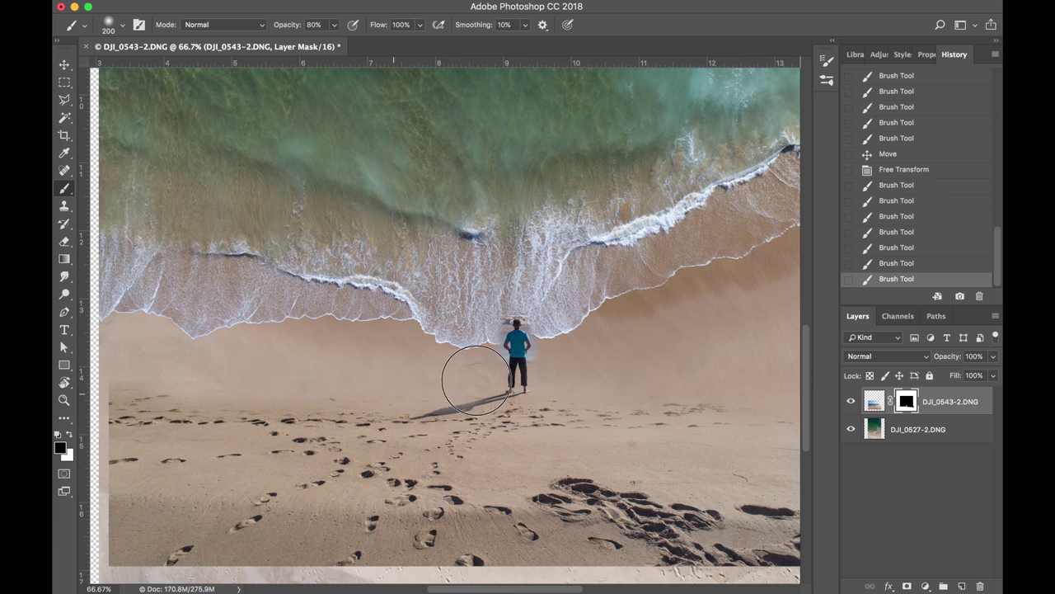
right_click(111, 379)
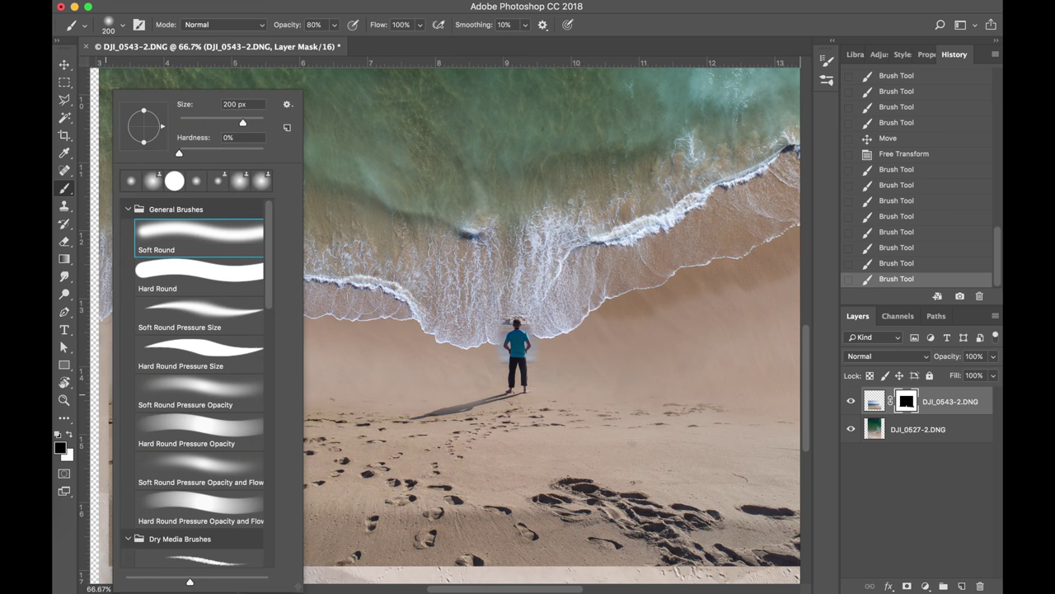
key("Escape")
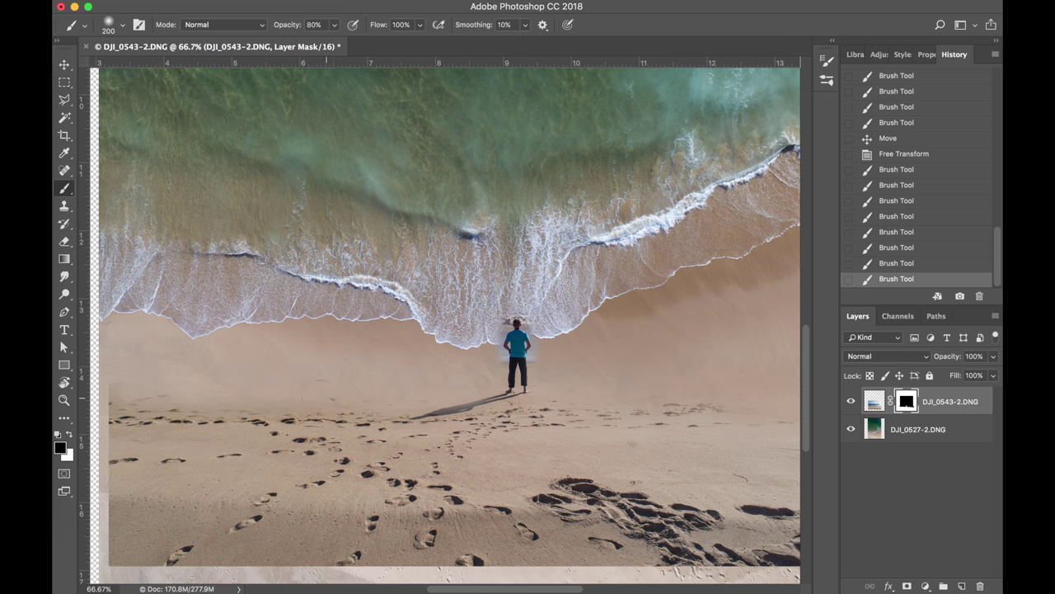
Restore the upper footprints left of the man by painting white on the mask with a 300 px brush at 80% opacity
scroll(299, 394, "left", 5)
scroll(299, 394, "down", 3)
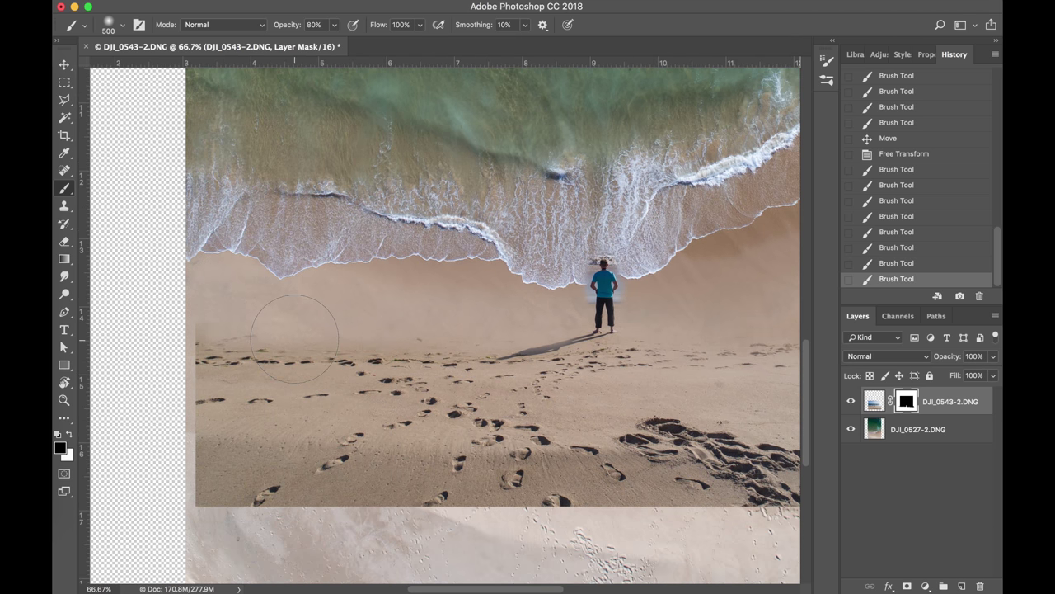
scroll(305, 342, "right", 10)
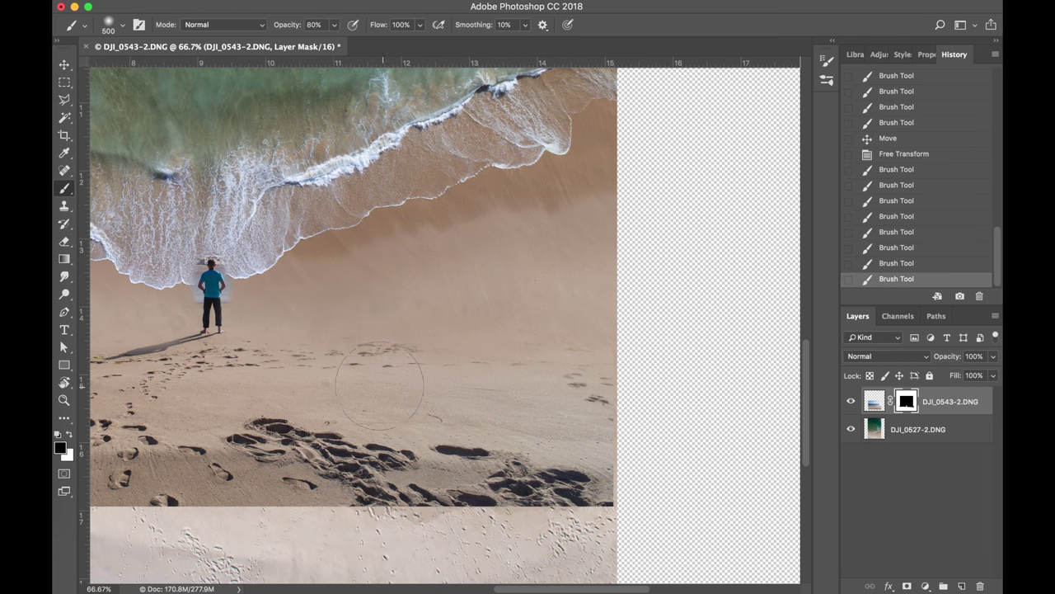
key("x")
scroll(375, 385, "left", 9)
key("bracketleft")
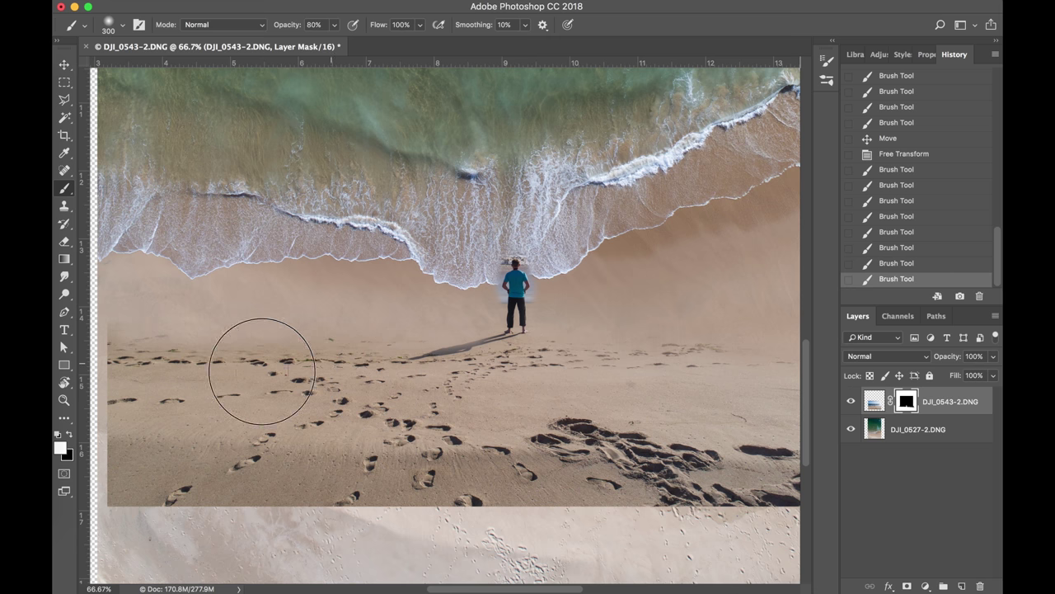
mouse_move(312, 363)
left_mouse_down()
mouse_move(464, 361)
mouse_move(137, 343)
left_mouse_up()
scroll(336, 342, "left", 5)
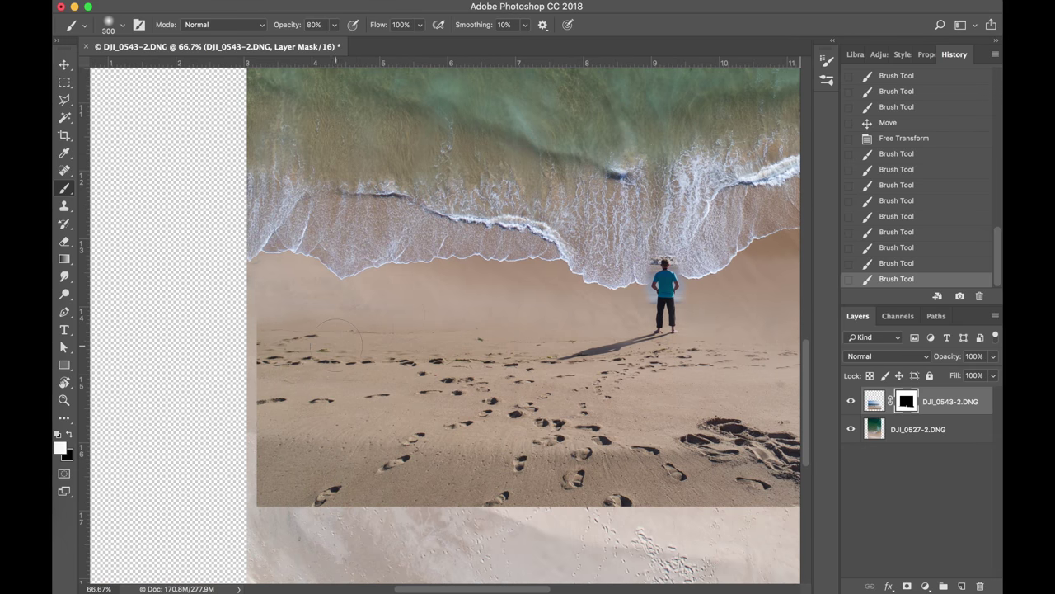
Blend the sand between the waterline and footprints left of the man with black mask strokes, using a 500 px brush at 54% opacity
key("x")
scroll(569, 326, "right", 3)
key("bracketright")
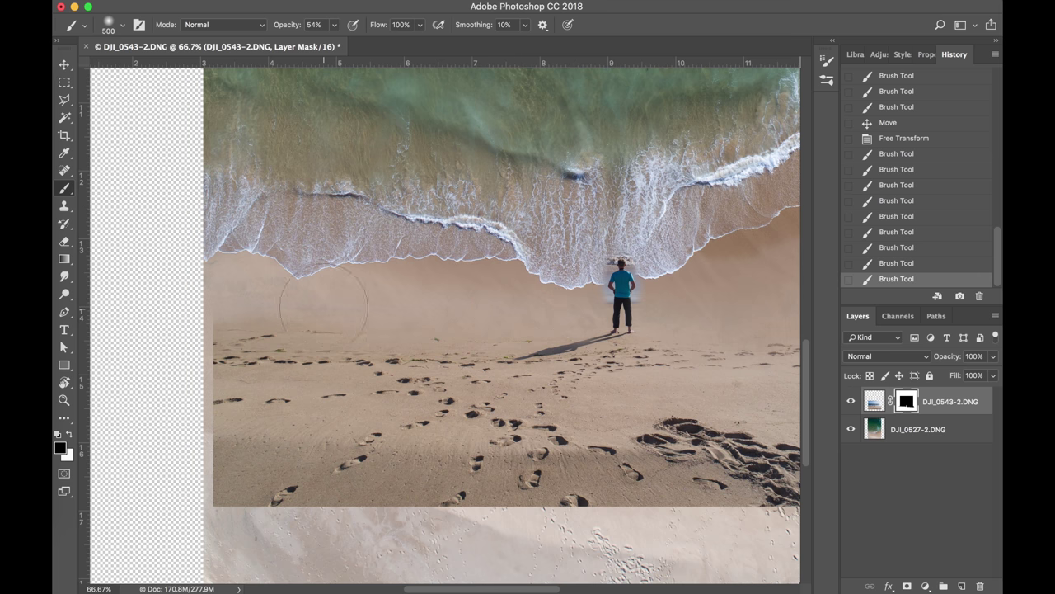
left_click_drag(188, 294, 227, 298)
left_click(228, 299)
left_click(272, 295)
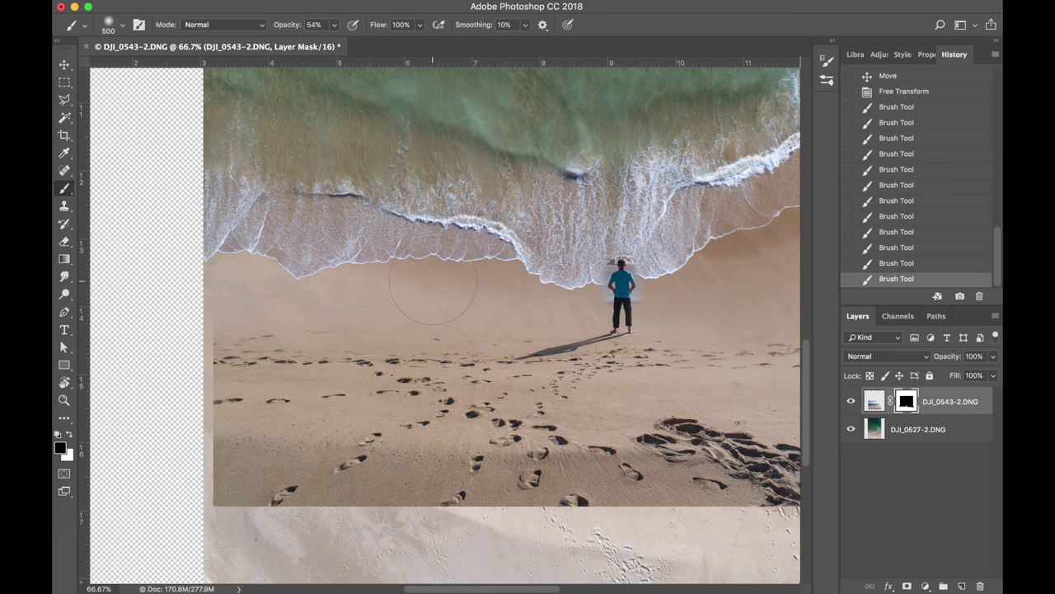
left_click(491, 298)
left_click(338, 295)
Examine the blended sand and footprints along the waterline, from the photo's left edge across to the man
key("super+plus")
scroll(408, 289, "left", 3)
scroll(408, 289, "up", 2)
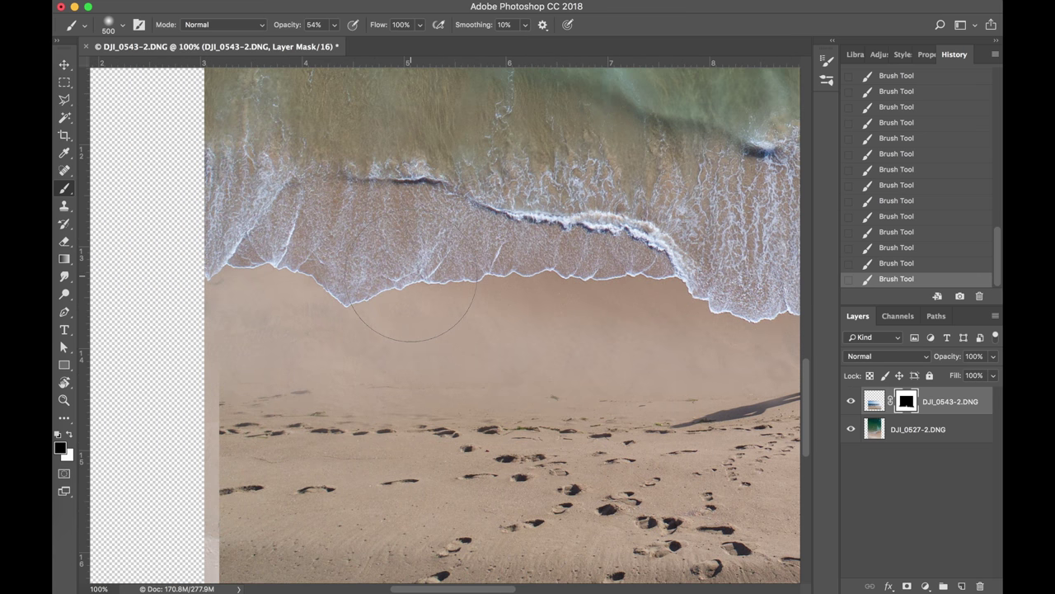
key("bracketleft")
scroll(466, 326, "down", 5)
scroll(466, 326, "right", 3)
key("x")
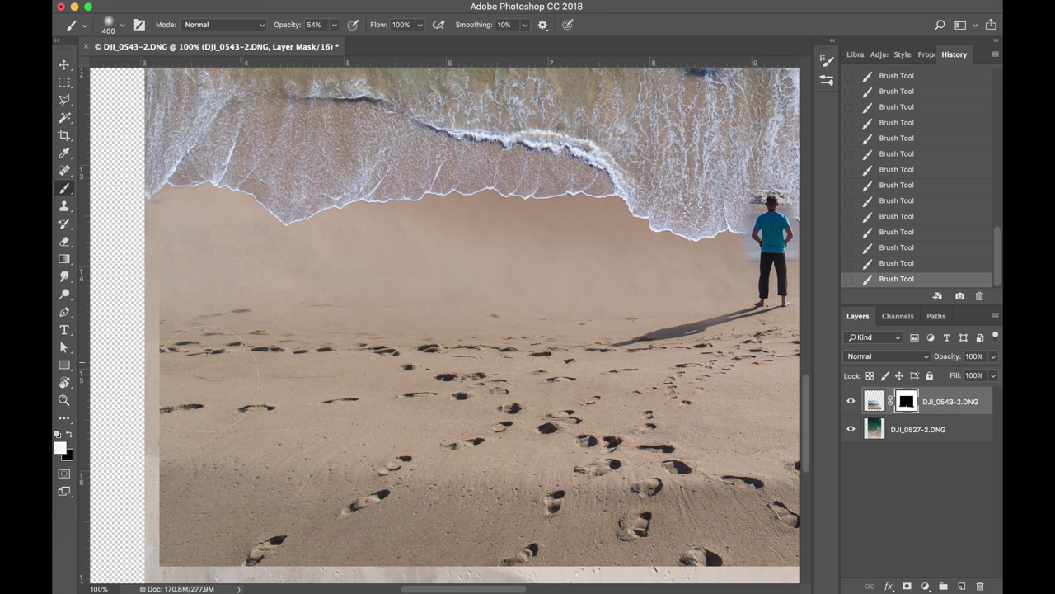
scroll(494, 404, "right", 8)
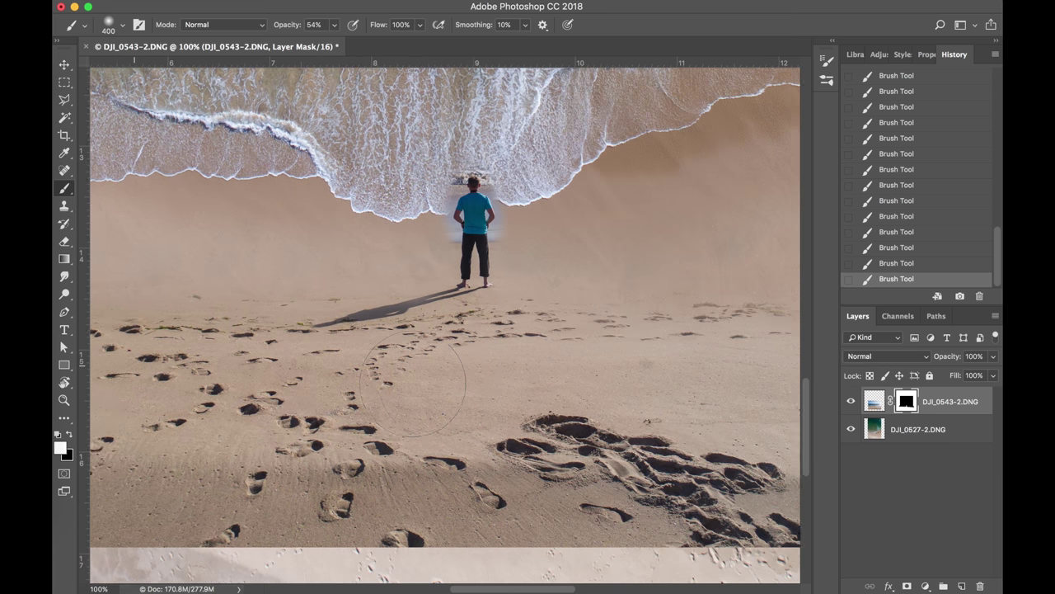
Review the whole composite, from the deep water down to the beach and the man
key("super+minus")
key("super+minus")
key("super+minus")
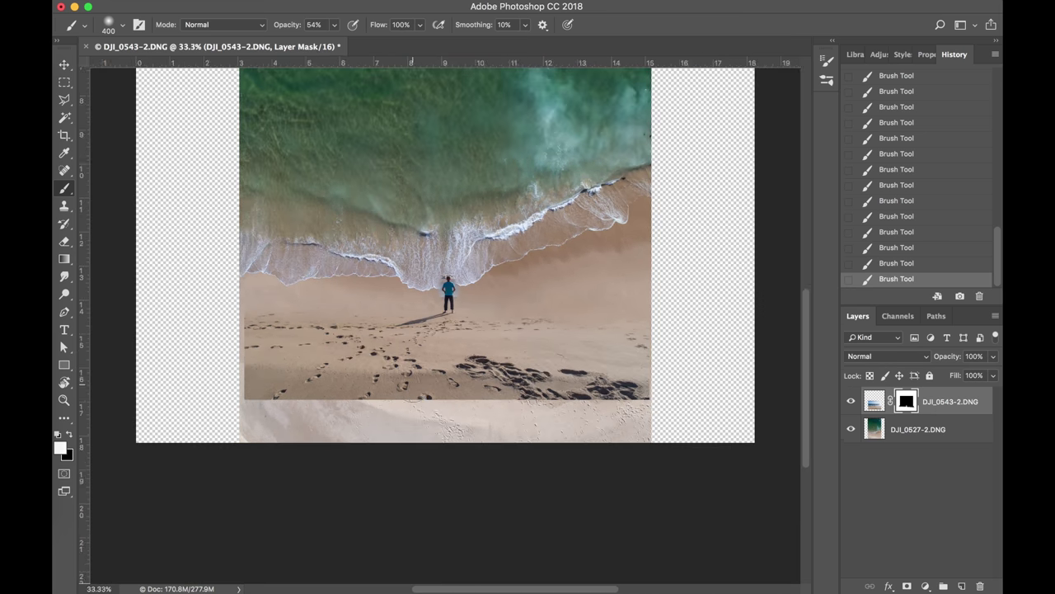
scroll(472, 303, "up", 5)
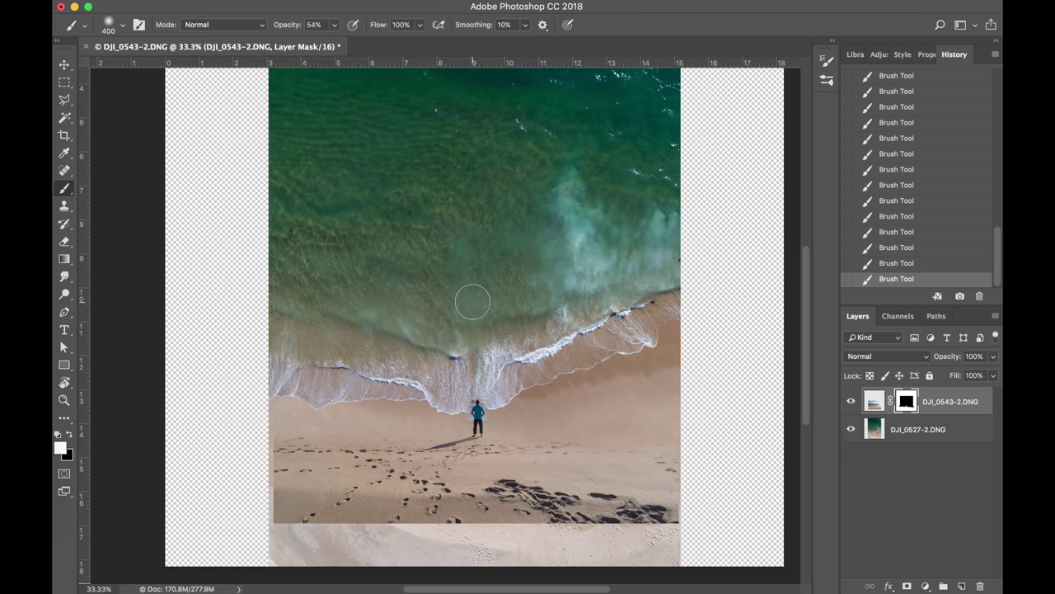
scroll(472, 302, "right", 3)
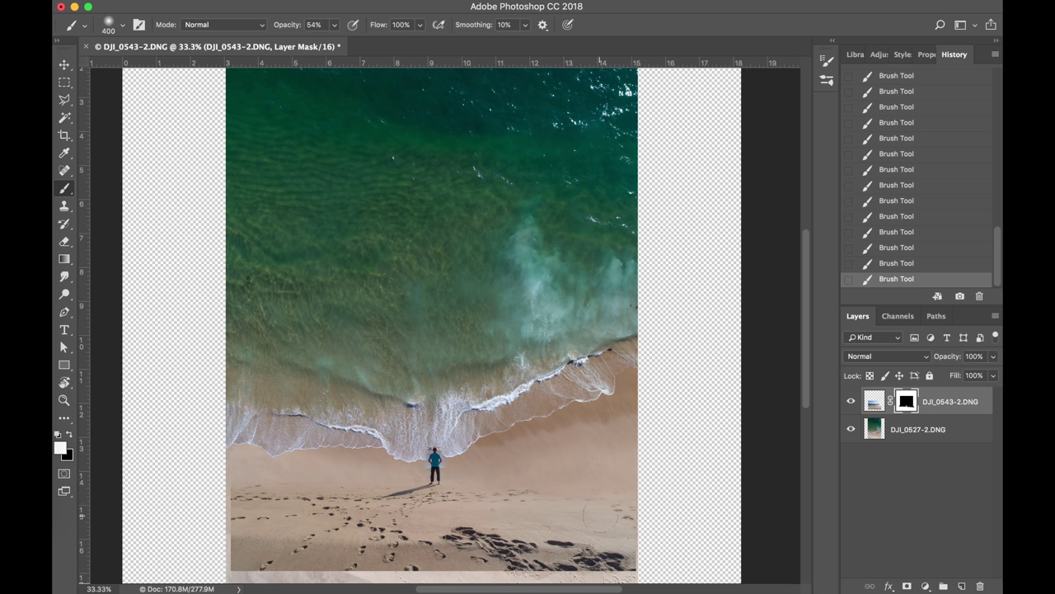
scroll(438, 464, "up", 3)
scroll(437, 464, "right", 3)
scroll(438, 464, "down", 5)
Hide the bluish halo on the man's right side by painting black on the mask with a 50 px brush at 70% opacity
key("super+equal")
key("super+equal")
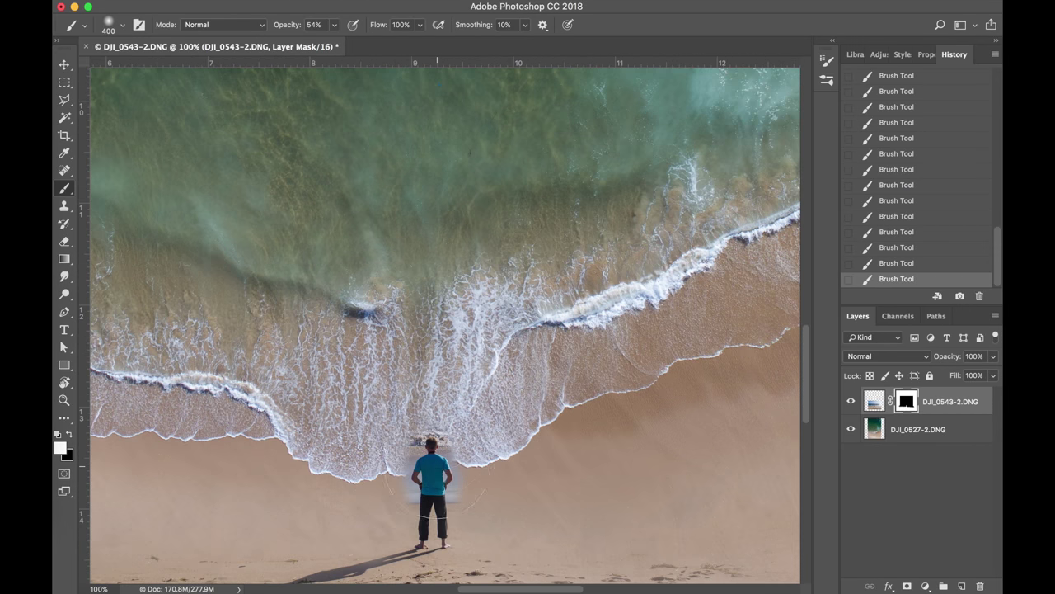
key("super+equal")
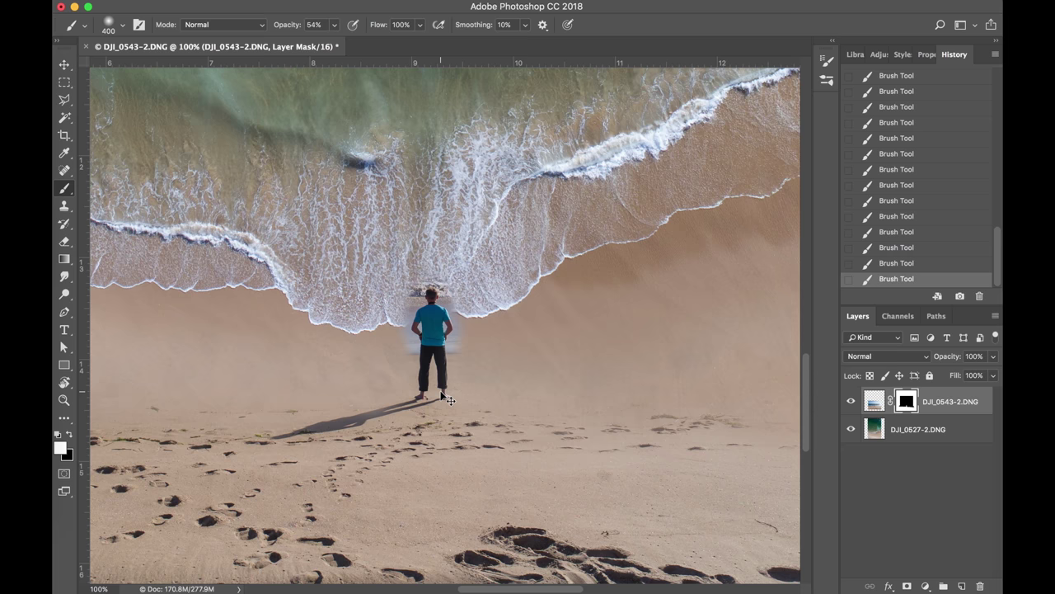
key("super+equal")
key("super+equal")
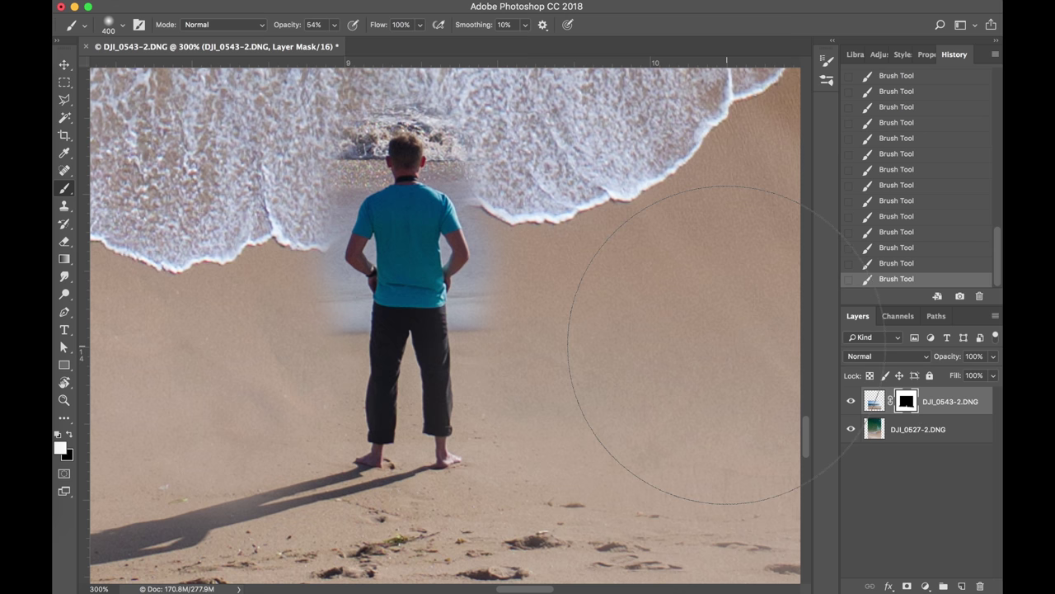
key("bracketleft")
key("bracketleft")
key("bracketleft")
key("bracketleft")
key("bracketleft")
key("bracketleft")
key("bracketleft")
key("bracketright")
key("bracketright")
key("bracketright")
key("bracketright")
mouse_move(495, 327)
left_mouse_down()
mouse_move(472, 303)
mouse_move(483, 290)
mouse_move(540, 289)
mouse_move(572, 312)
mouse_move(548, 295)
mouse_move(600, 290)
mouse_move(549, 283)
mouse_move(590, 269)
mouse_move(589, 305)
mouse_move(511, 283)
mouse_move(624, 288)
left_mouse_up()
key("super+z")
key("x")
key("super+plus")
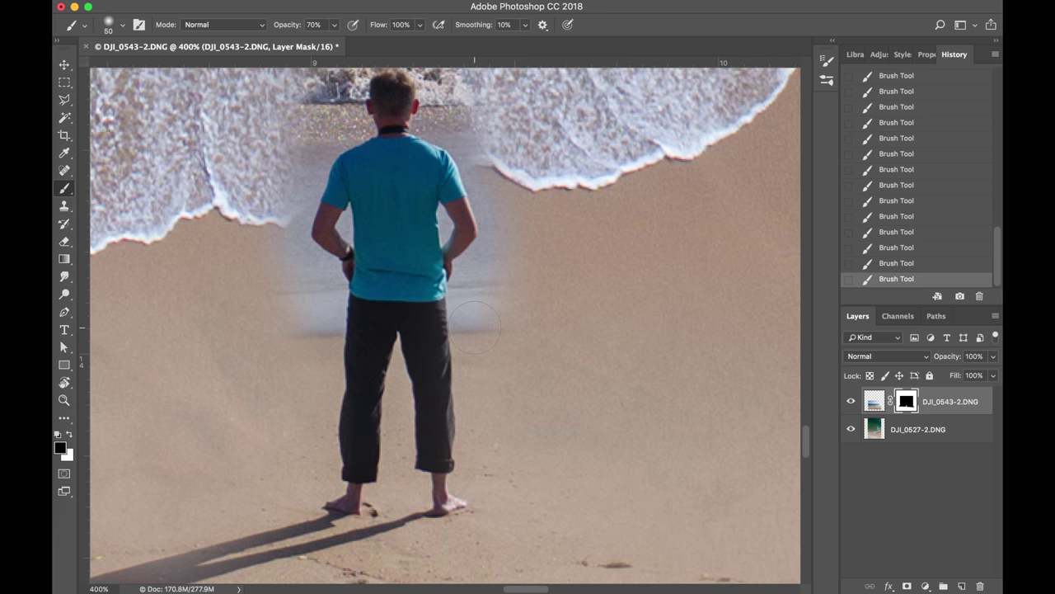
mouse_move(478, 322)
left_mouse_down()
mouse_move(493, 303)
mouse_move(503, 269)
mouse_move(500, 330)
mouse_move(520, 237)
mouse_move(483, 148)
mouse_move(459, 124)
mouse_move(521, 203)
mouse_move(510, 266)
mouse_move(493, 305)
mouse_move(476, 305)
mouse_move(515, 237)
mouse_move(518, 188)
left_mouse_up()
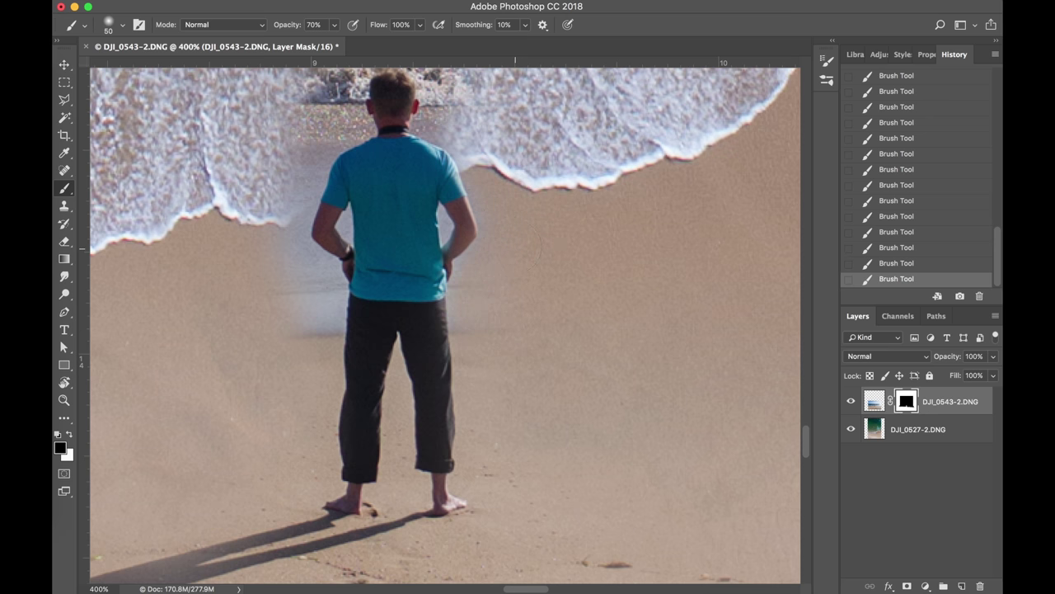
Hide the leftover background on the man's left side and around his head with black mask strokes
scroll(540, 360, "left", 2)
scroll(540, 361, "left", 2)
scroll(540, 361, "down", 1)
mouse_move(337, 302)
left_mouse_down()
mouse_move(369, 283)
mouse_move(342, 264)
mouse_move(370, 340)
mouse_move(351, 266)
left_mouse_up()
scroll(351, 266, "up", 5)
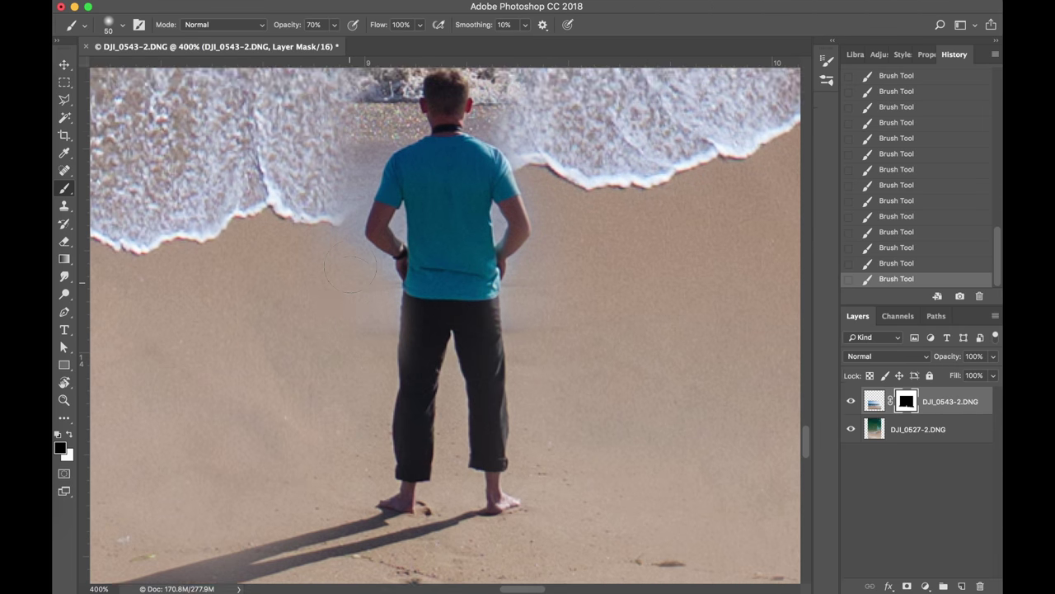
mouse_move(379, 340)
left_mouse_down()
mouse_move(363, 285)
mouse_move(378, 232)
mouse_move(420, 183)
mouse_move(407, 144)
mouse_move(469, 122)
mouse_move(505, 126)
mouse_move(524, 134)
mouse_move(555, 193)
left_mouse_up()
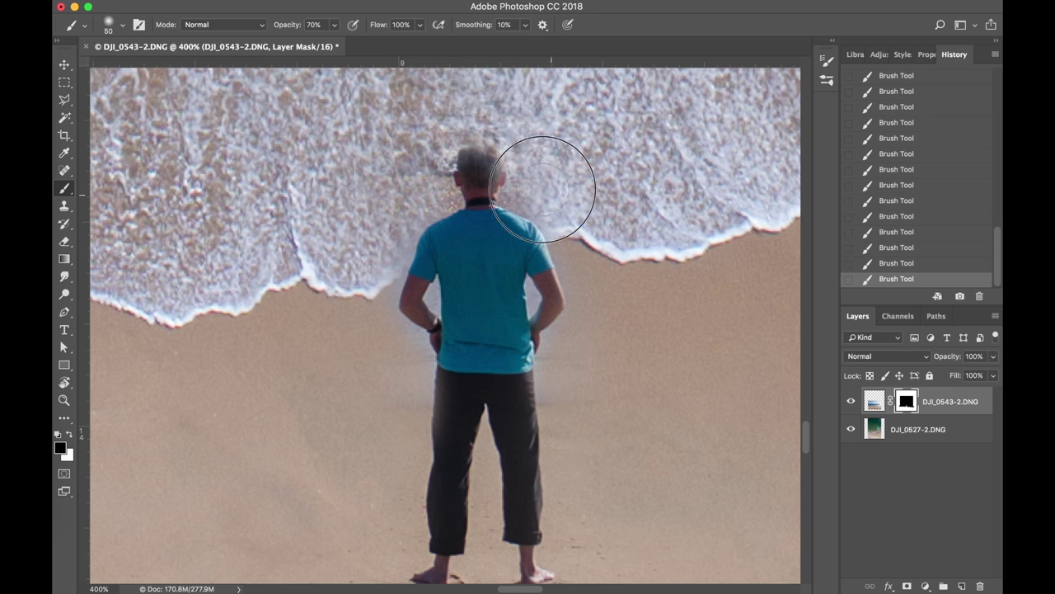
mouse_move(427, 188)
left_mouse_down()
mouse_move(396, 204)
mouse_move(357, 256)
mouse_move(386, 318)
mouse_move(393, 374)
left_mouse_up()
Tighten the mask beside the man's shoulders, arms and trousers with more black strokes at 70% opacity
scroll(448, 424, "down", 5)
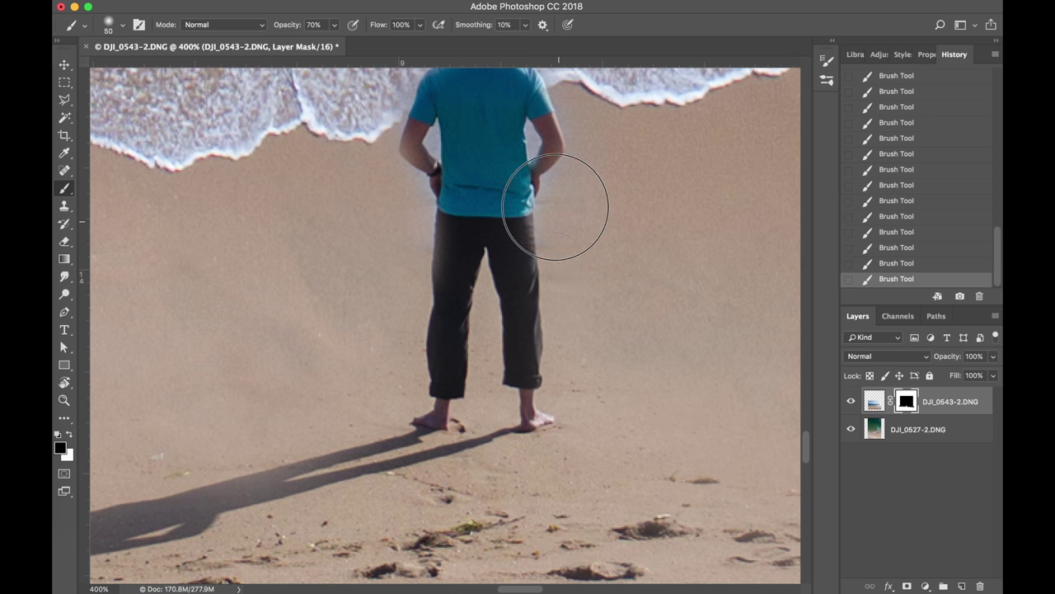
scroll(589, 170, "up", 3)
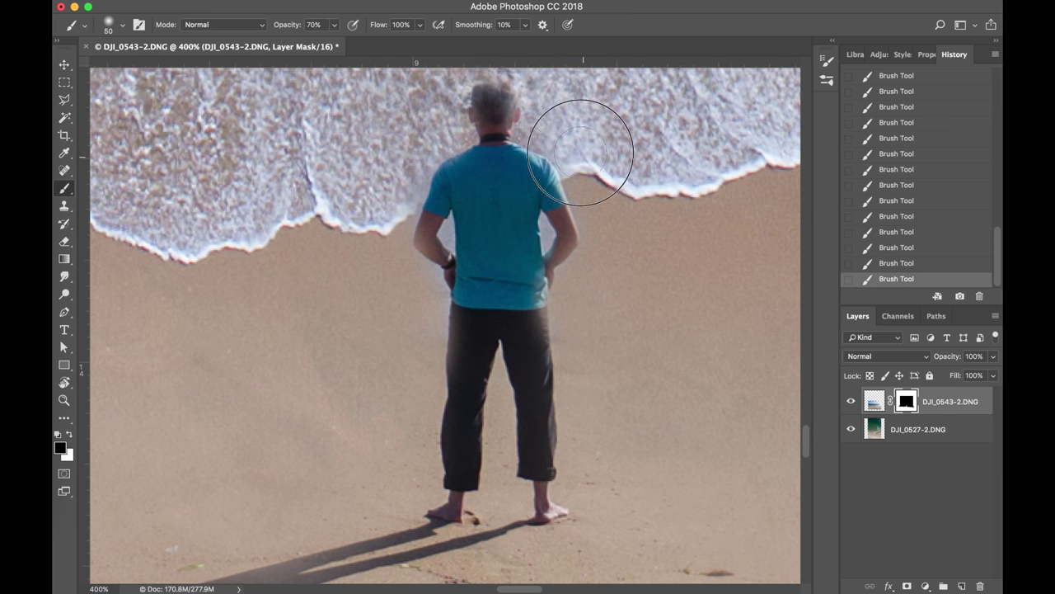
scroll(581, 177, "up", 2)
mouse_move(547, 119)
left_mouse_down()
mouse_move(494, 115)
mouse_move(445, 205)
mouse_move(393, 266)
mouse_move(448, 393)
mouse_move(429, 470)
left_mouse_up()
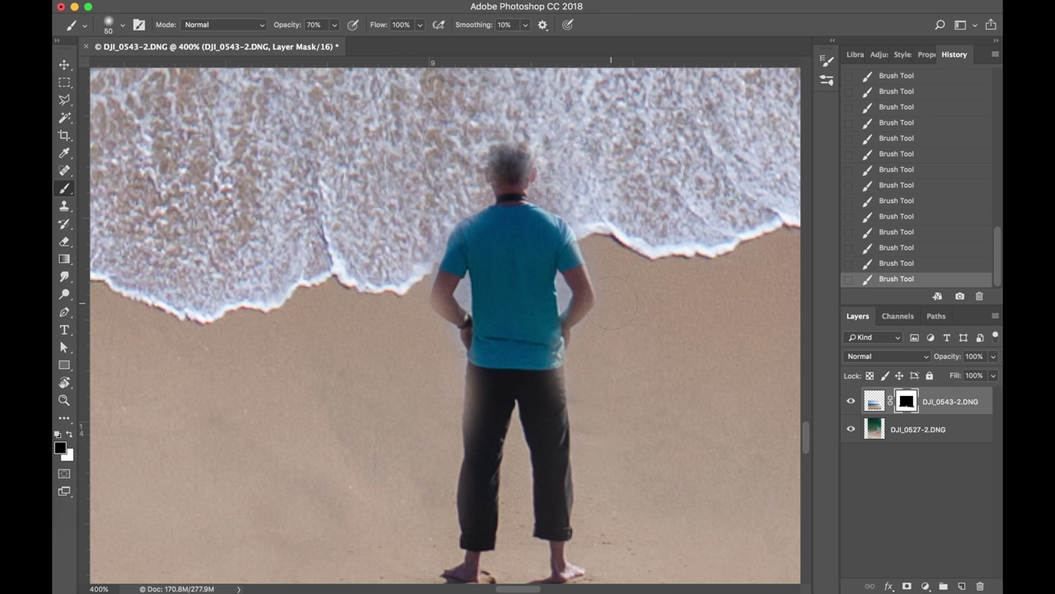
Clear the gaps between the man's arms and torso with a 15 px mask brush, and check the layer mask on its own
key("bracketleft")
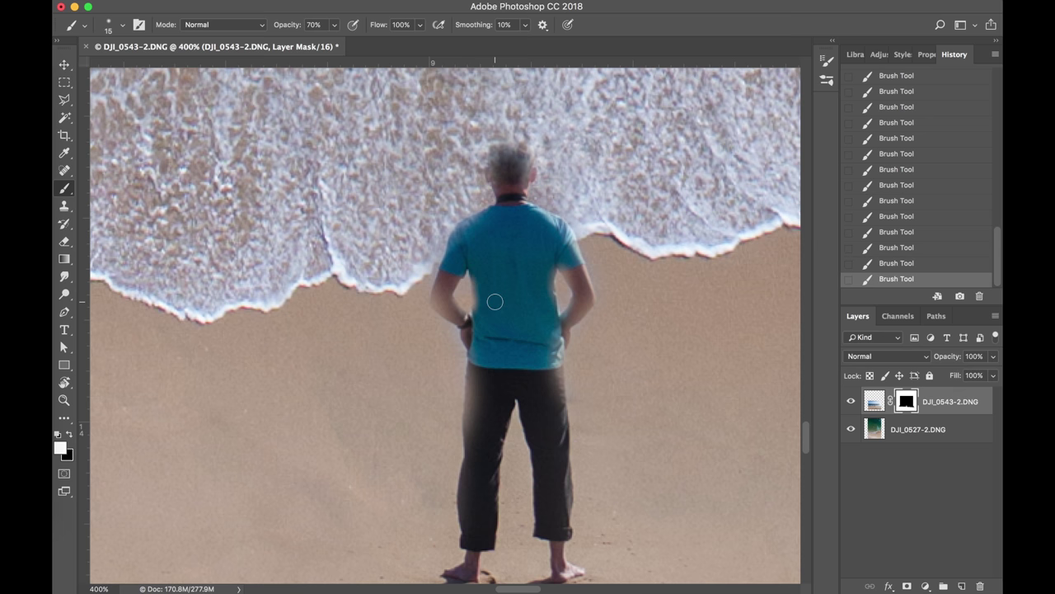
key("bracketright")
key("bracketleft")
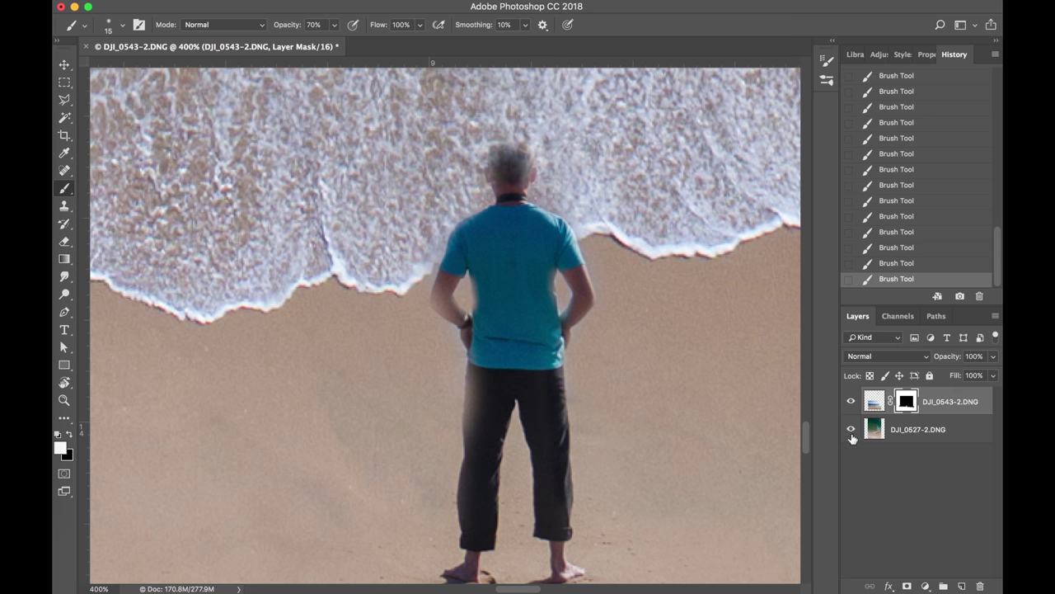
left_click(905, 405, "alt")
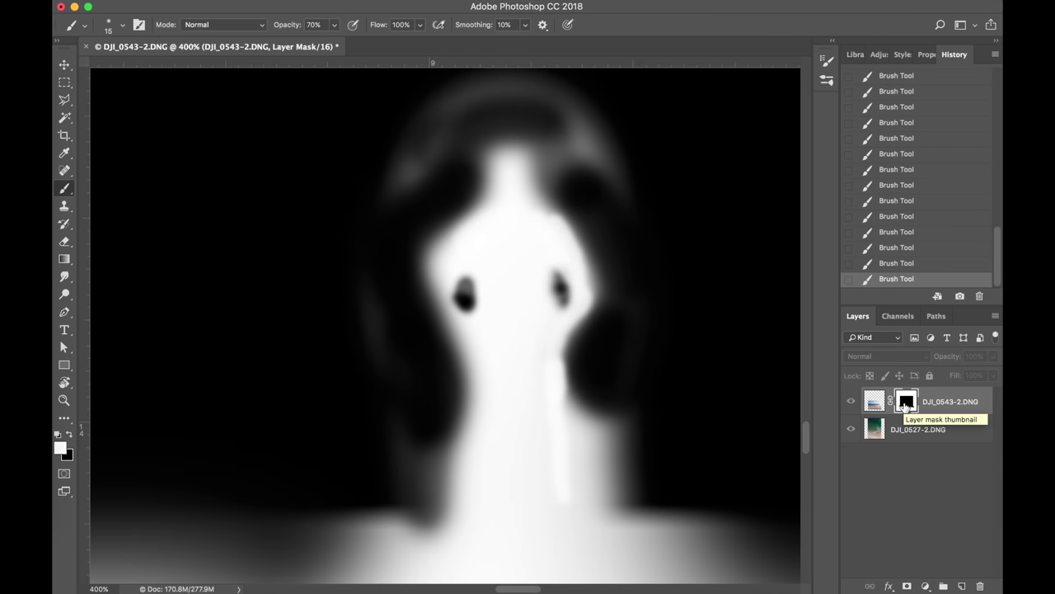
left_click(906, 405, "alt")
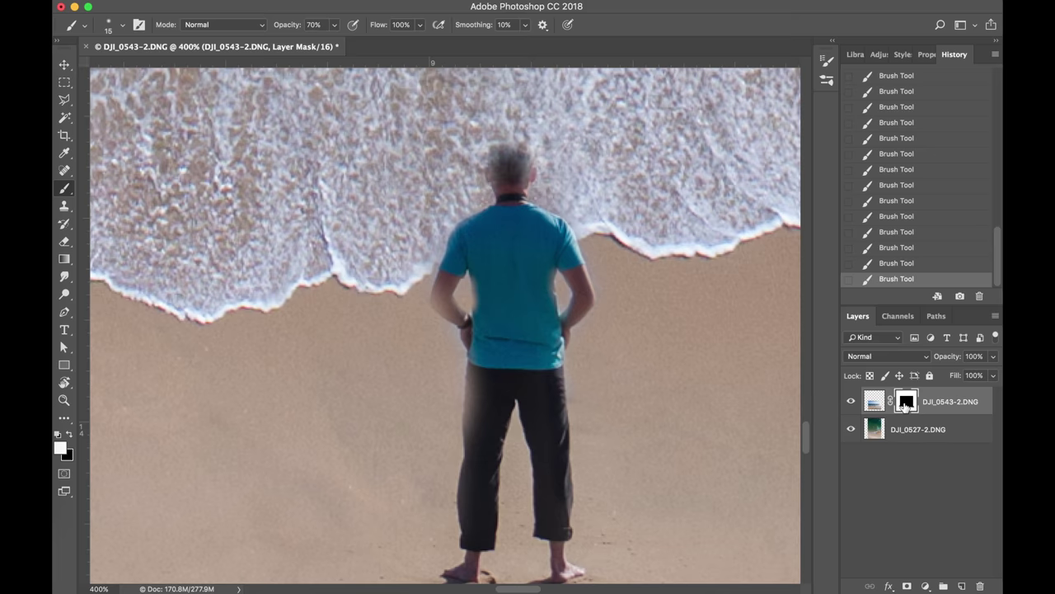
Restore the man's left trouser edge, arm and head by painting white on the mask with the 15 px brush
left_click_drag(480, 360, 475, 413)
right_click(499, 314)
key("Escape")
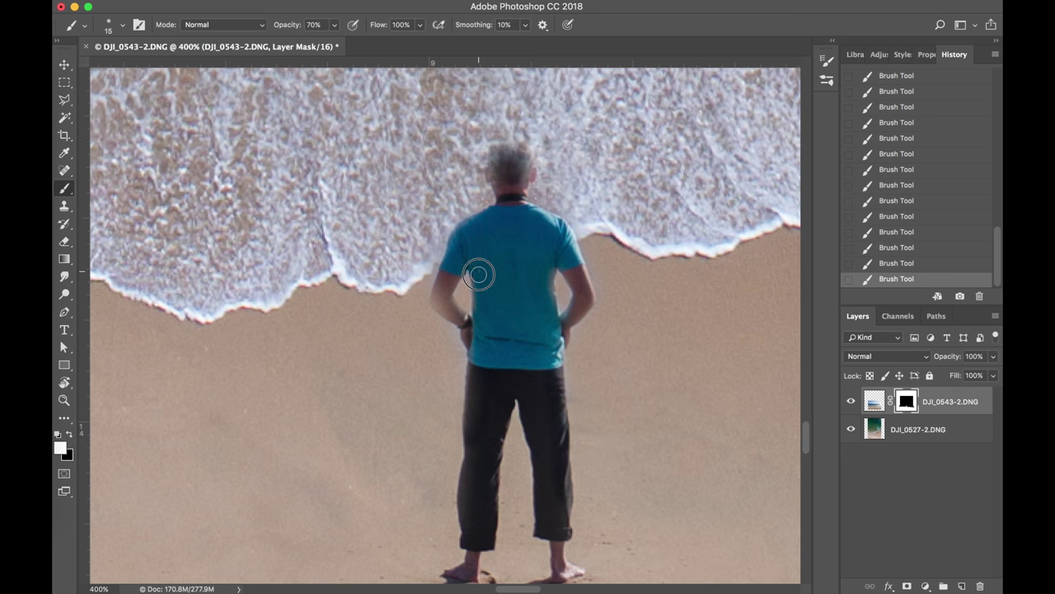
mouse_move(453, 260)
left_mouse_down()
mouse_move(440, 298)
mouse_move(466, 326)
left_mouse_up()
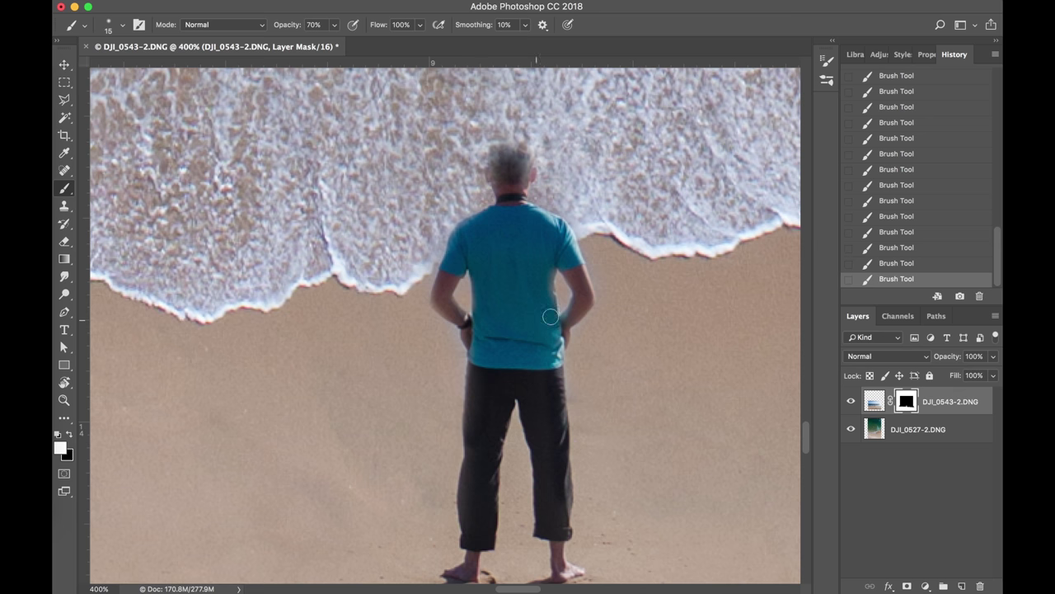
right_click(544, 266)
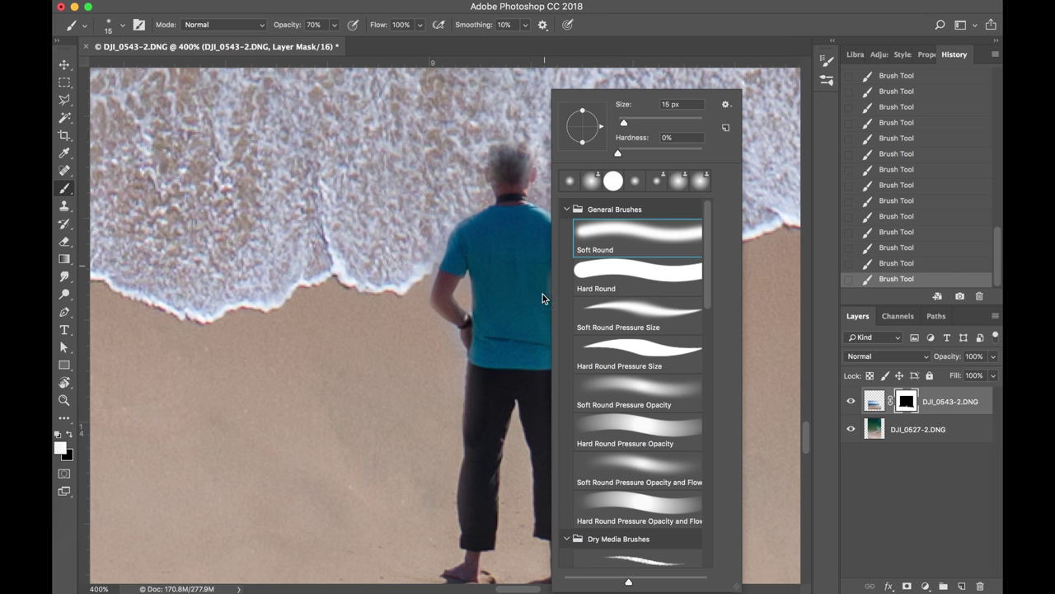
key("Escape")
mouse_move(493, 169)
left_mouse_down()
mouse_move(512, 153)
mouse_move(518, 183)
mouse_move(504, 154)
mouse_move(503, 198)
left_mouse_up()
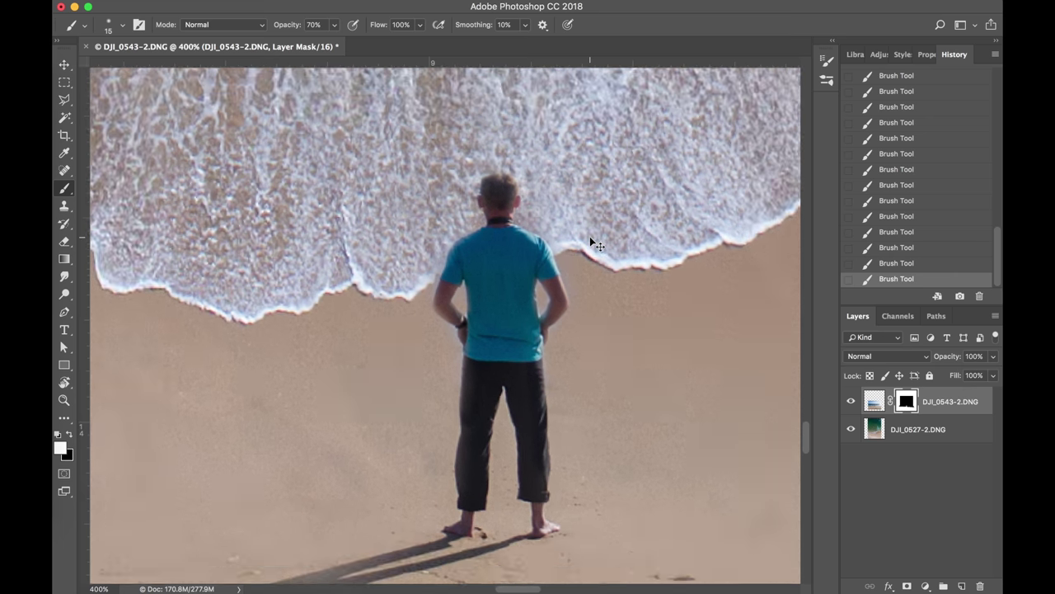
Shift the overhead shoreline layer DJI_0527-2.DNG slightly right and down behind the man
scroll(589, 235, "down", 10)
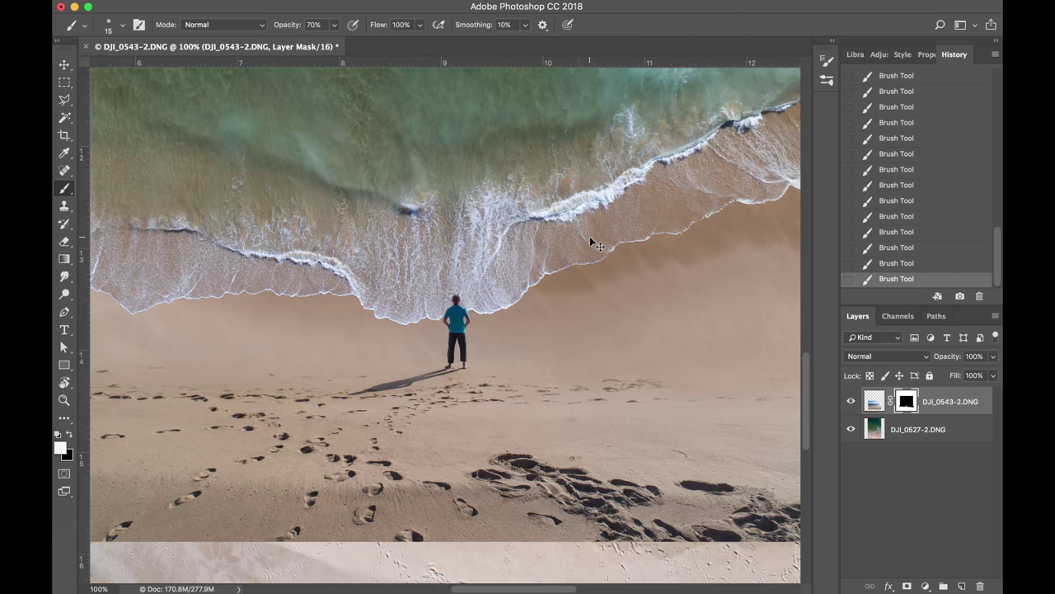
scroll(590, 236, "down", 2)
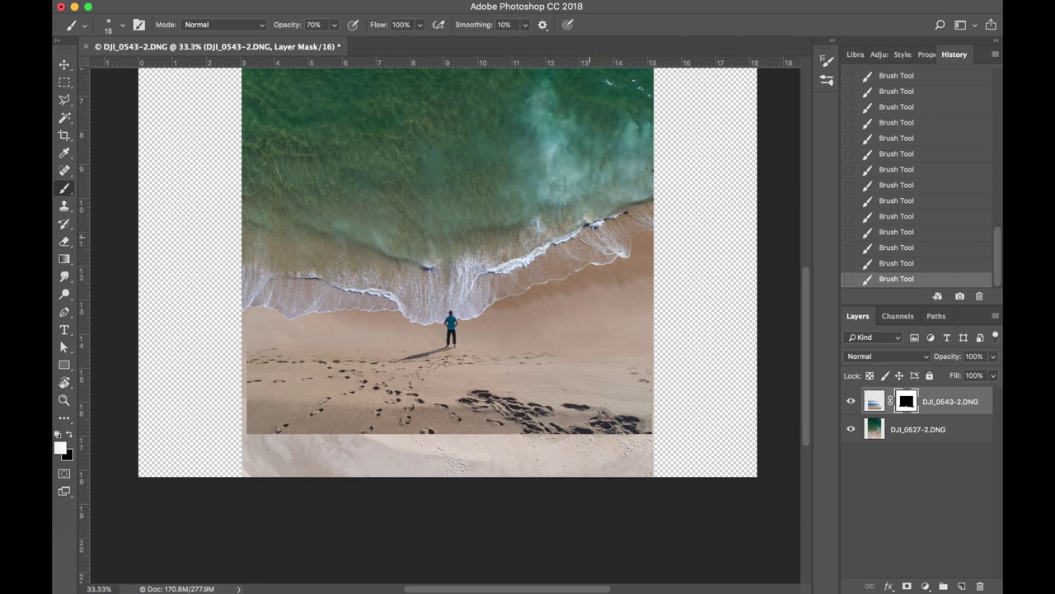
scroll(590, 236, "up", 3)
scroll(589, 235, "right", 1)
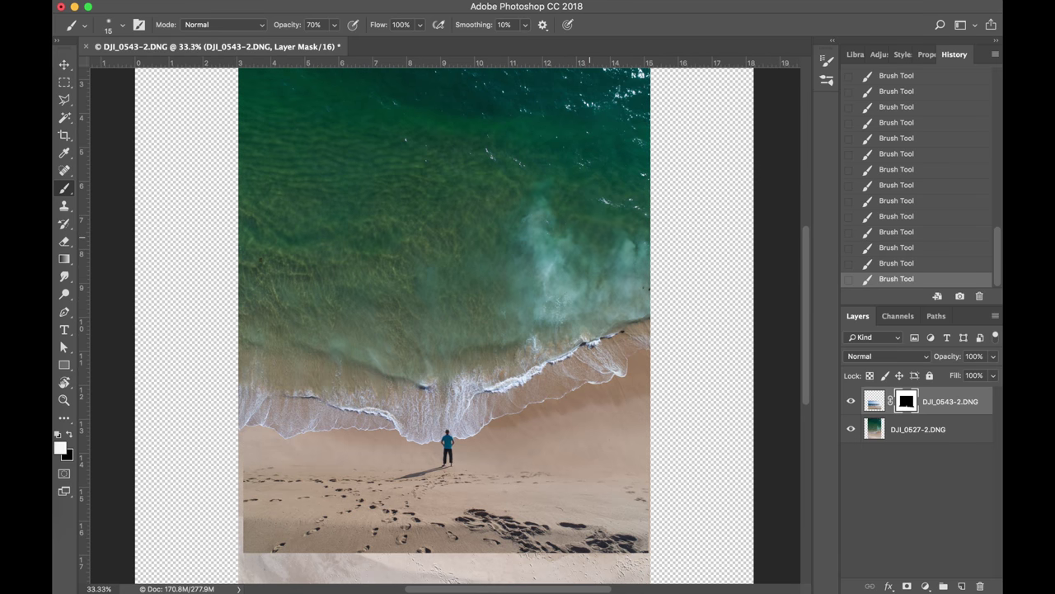
left_click(875, 429)
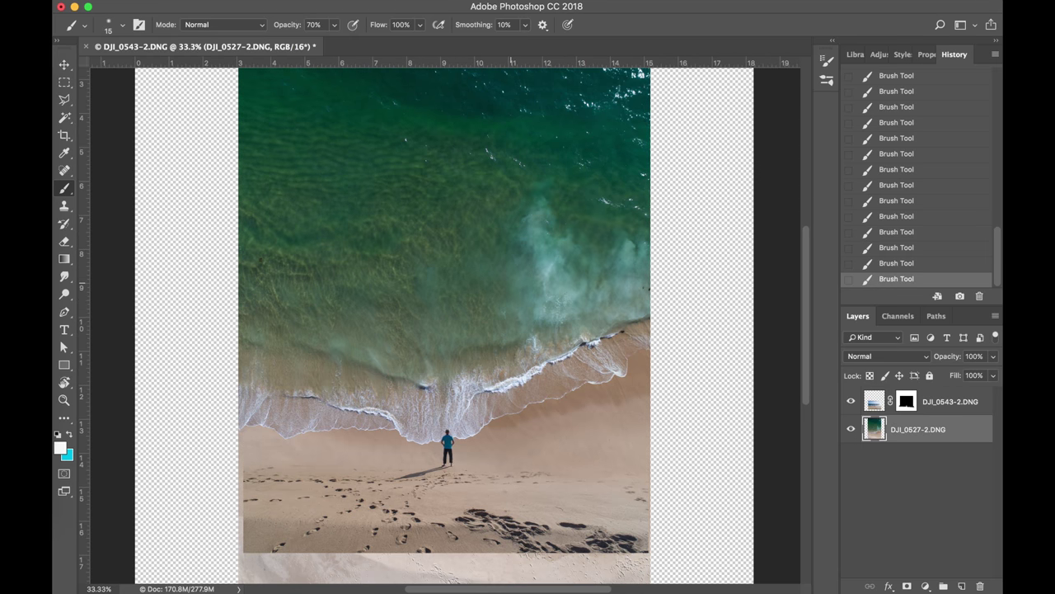
mouse_move(514, 304)
left_mouse_down()
mouse_move(514, 286)
mouse_move(532, 287)
mouse_move(516, 299)
mouse_move(522, 252)
mouse_move(530, 332)
mouse_move(521, 352)
mouse_move(523, 314)
left_mouse_up()
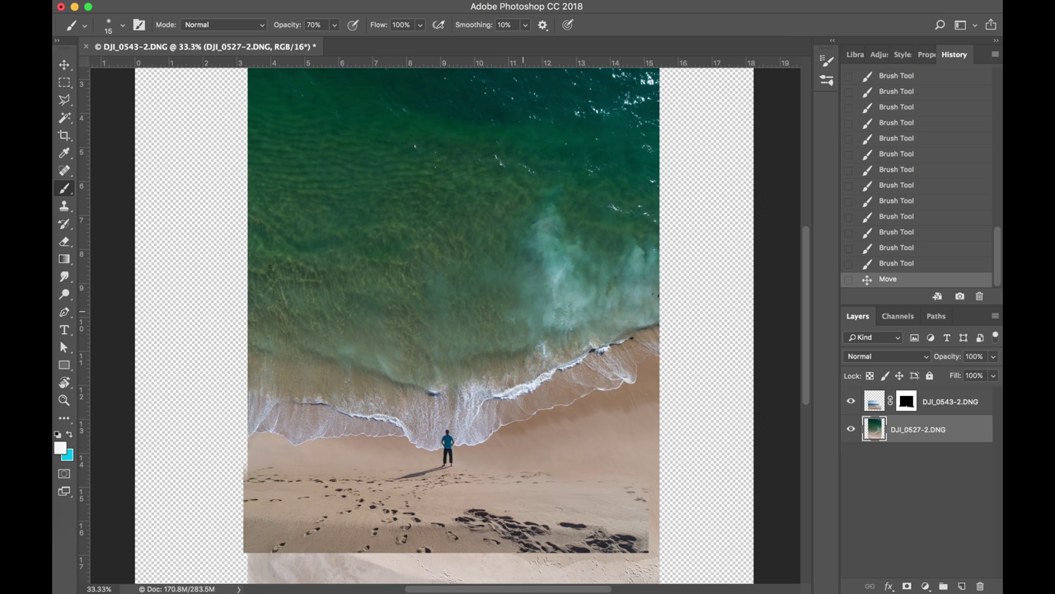
Scale the standing-man photo DJI_0543-2.DNG to about 86% and reposition it so the man stands at the waterline
left_click(873, 403)
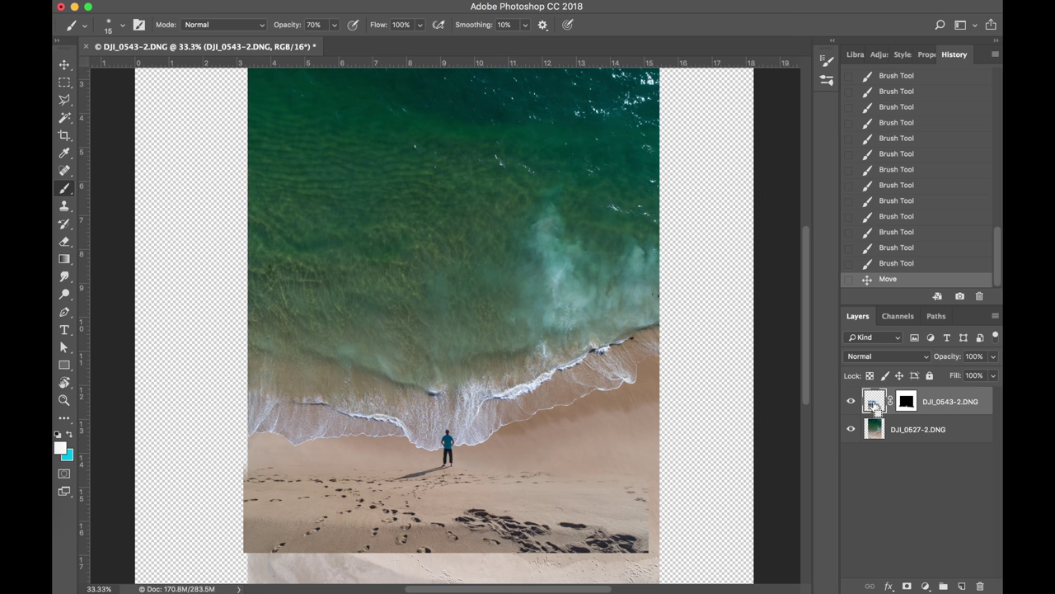
key("super+t")
left_click_drag(238, 554, 278, 523)
left_click_drag(376, 447, 358, 474)
left_click_drag(250, 545, 275, 530)
left_click_drag(363, 470, 356, 471)
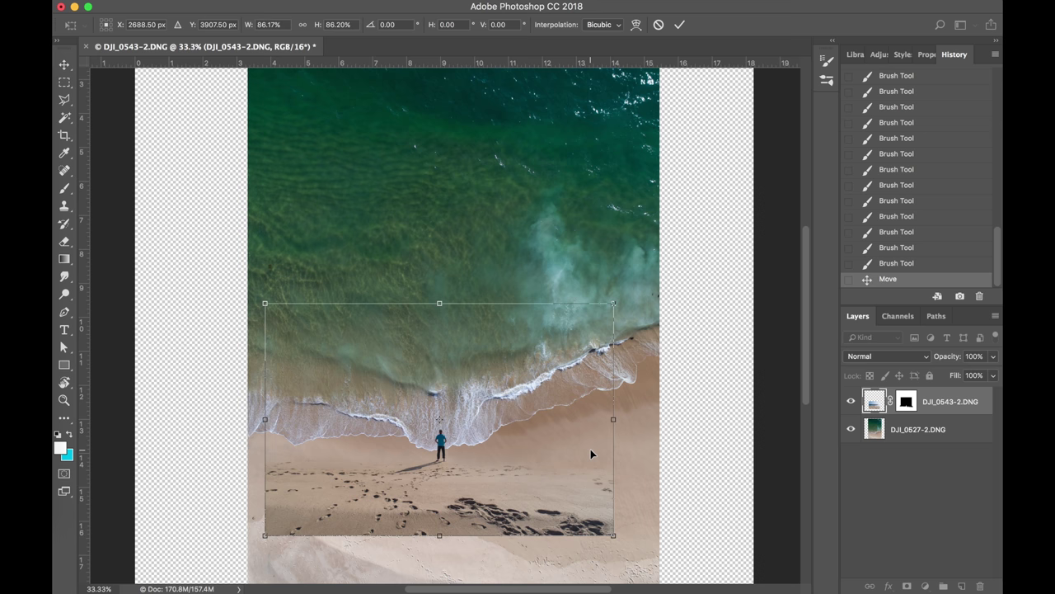
key("Return")
key("b")
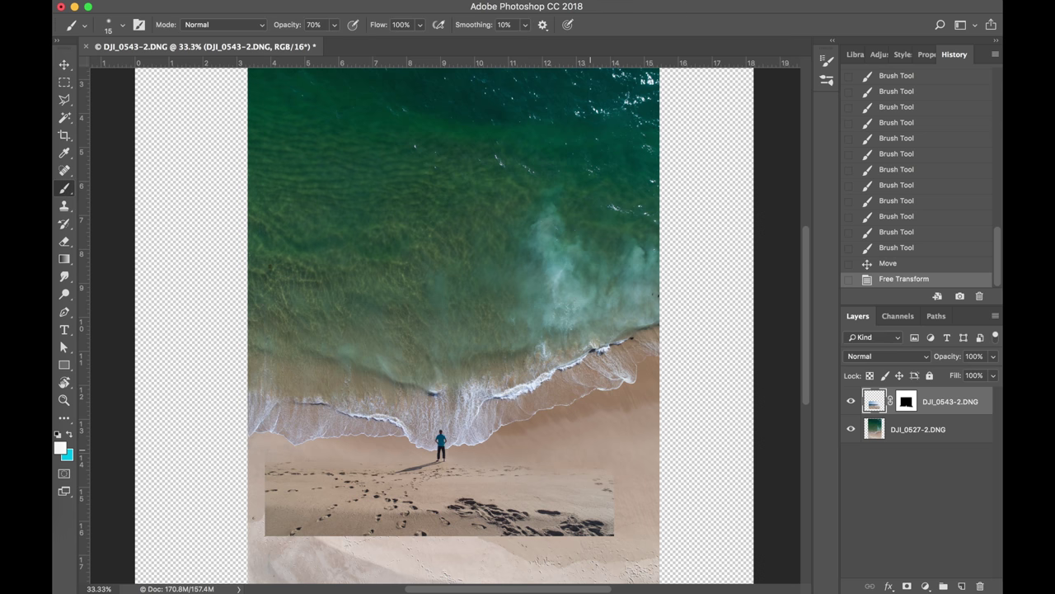
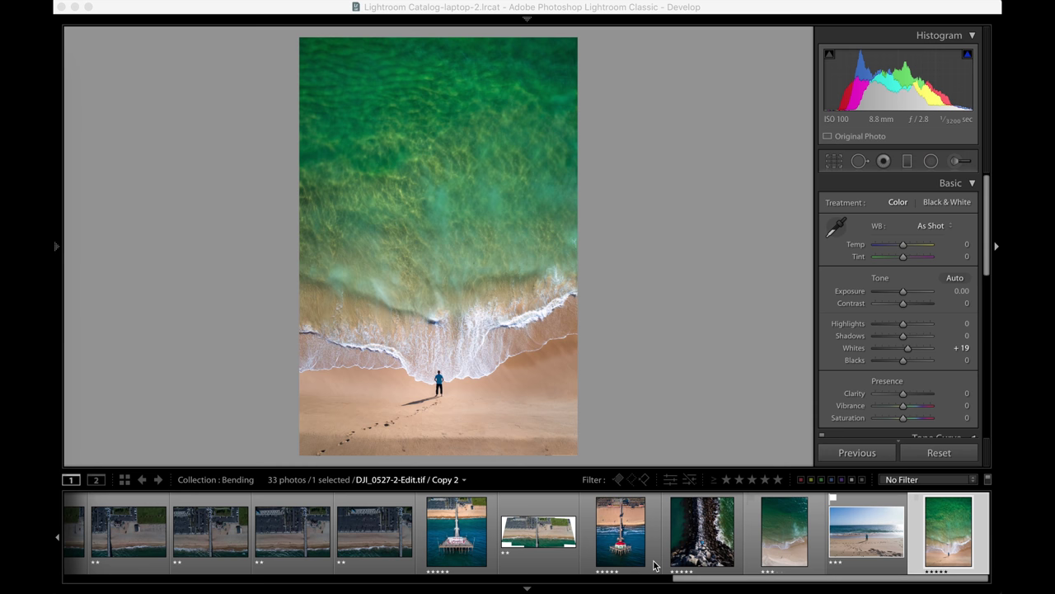
Switch to Lightroom and select the pier composite DJI_0953-Pano-Edit.tif in the Bending collection
scroll(654, 565, "up", 2)
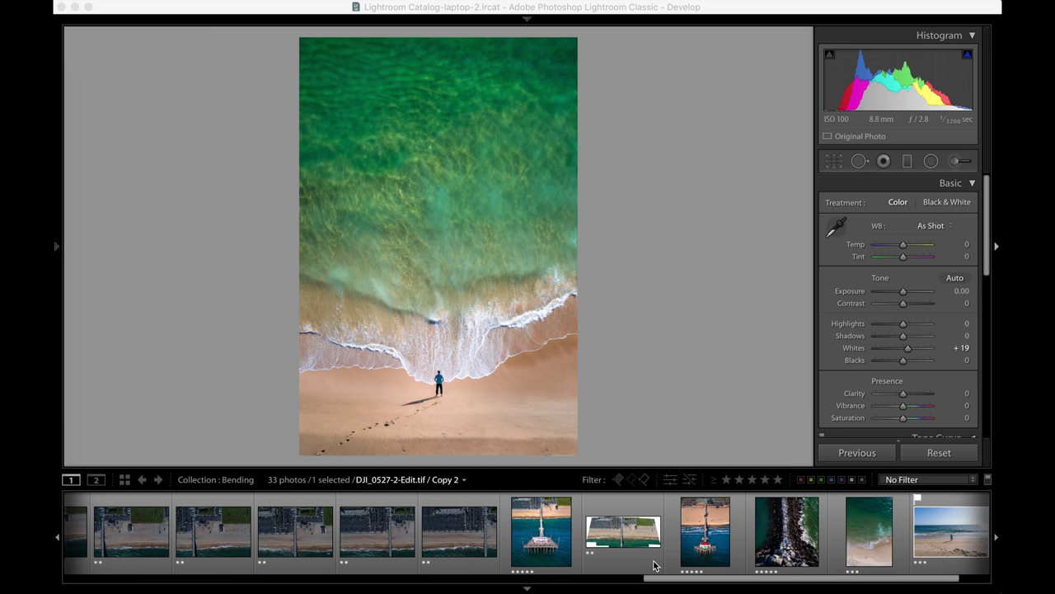
left_click(561, 544)
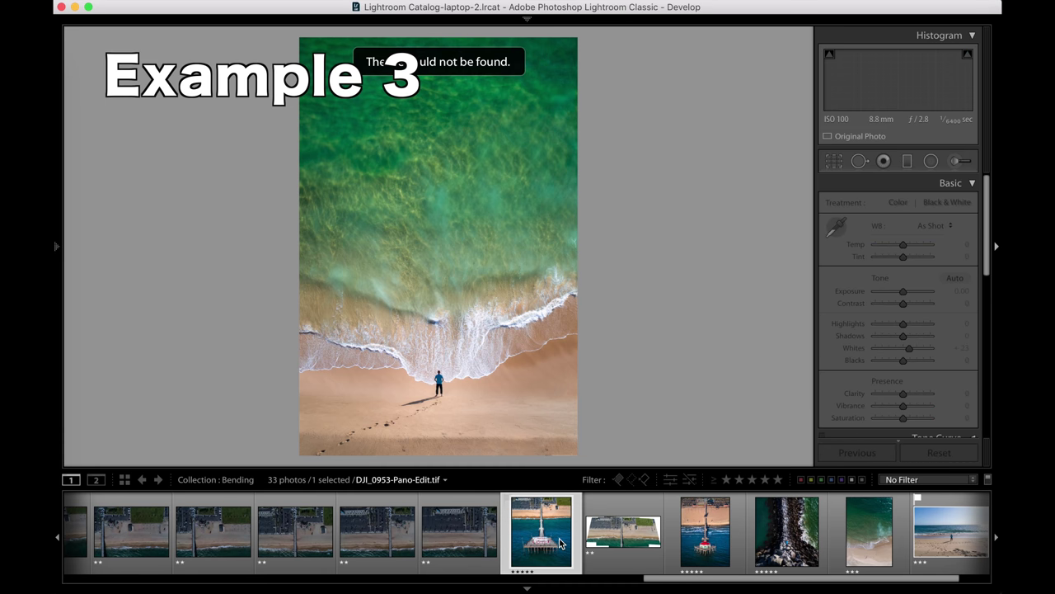
Show the pier composite in Library Loupe view and review its angled pier source frames from DJI_0941.DNG to DJI_0946.DNG
key("e")
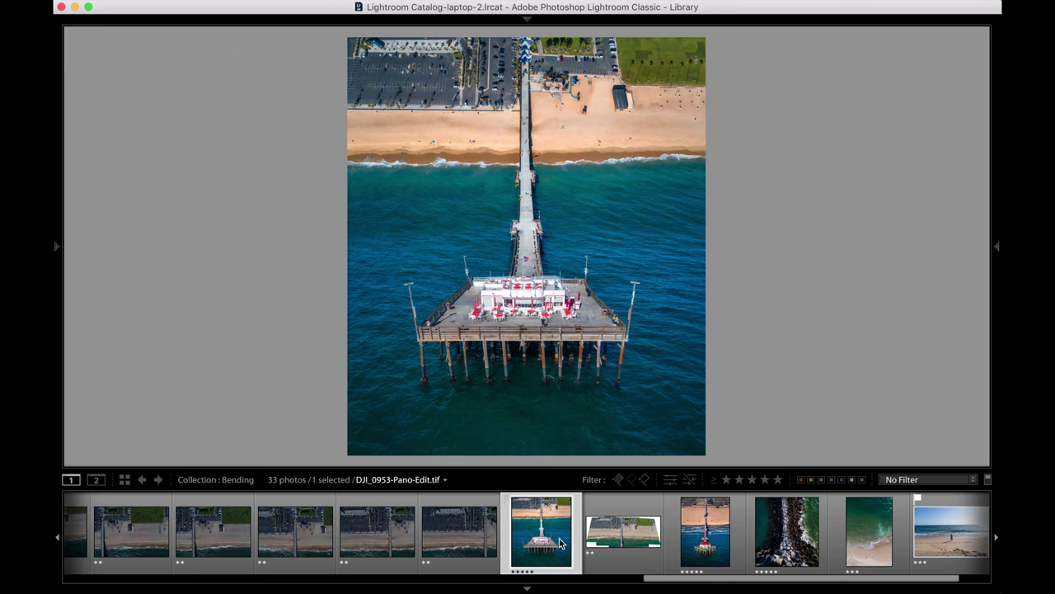
scroll(559, 543, "left", 10)
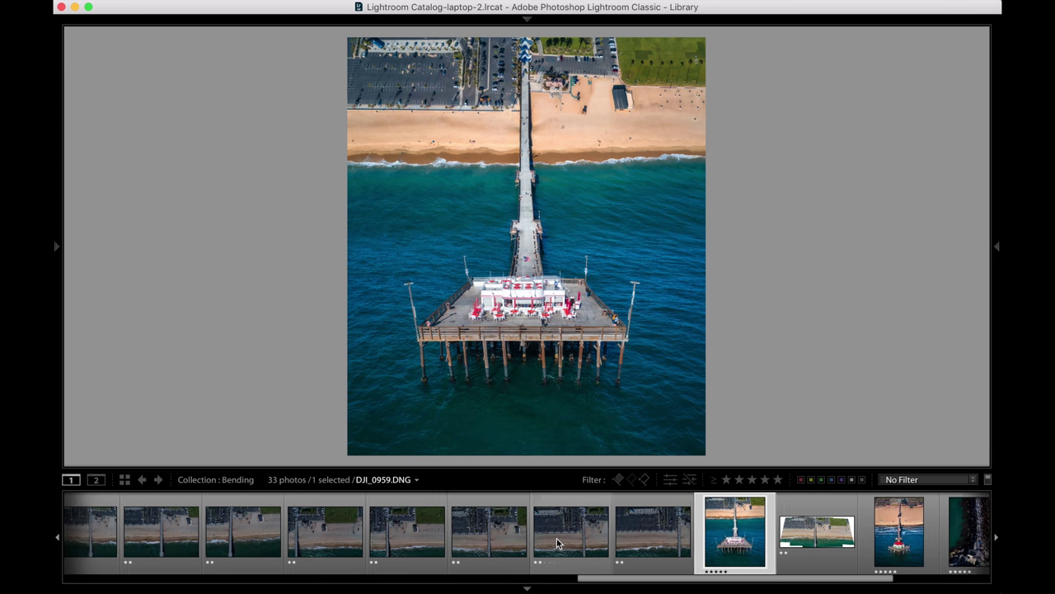
scroll(559, 543, "left", 10)
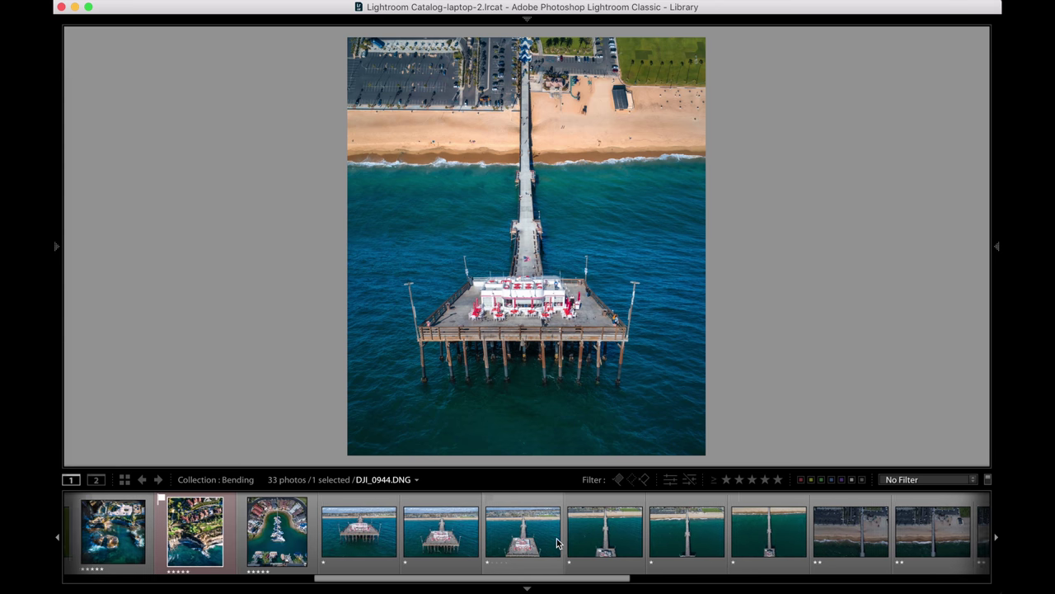
left_click(366, 533)
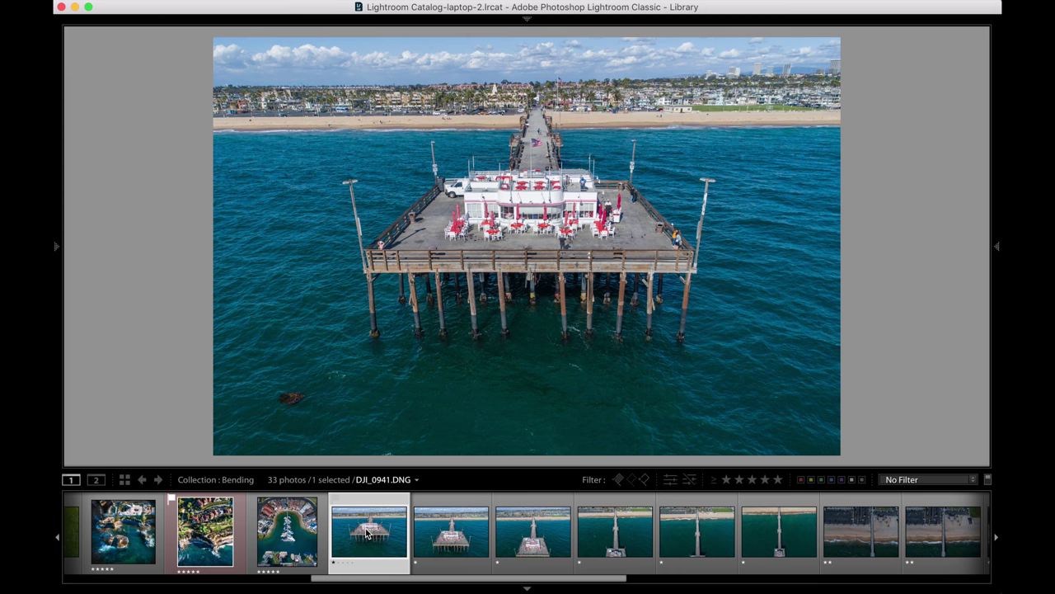
key("Right")
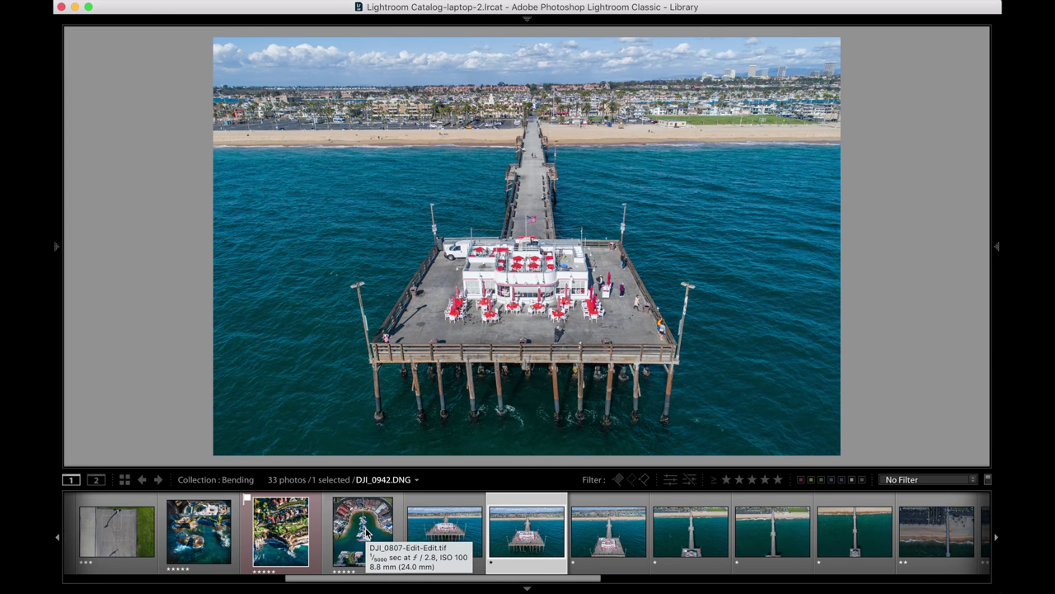
key("Right")
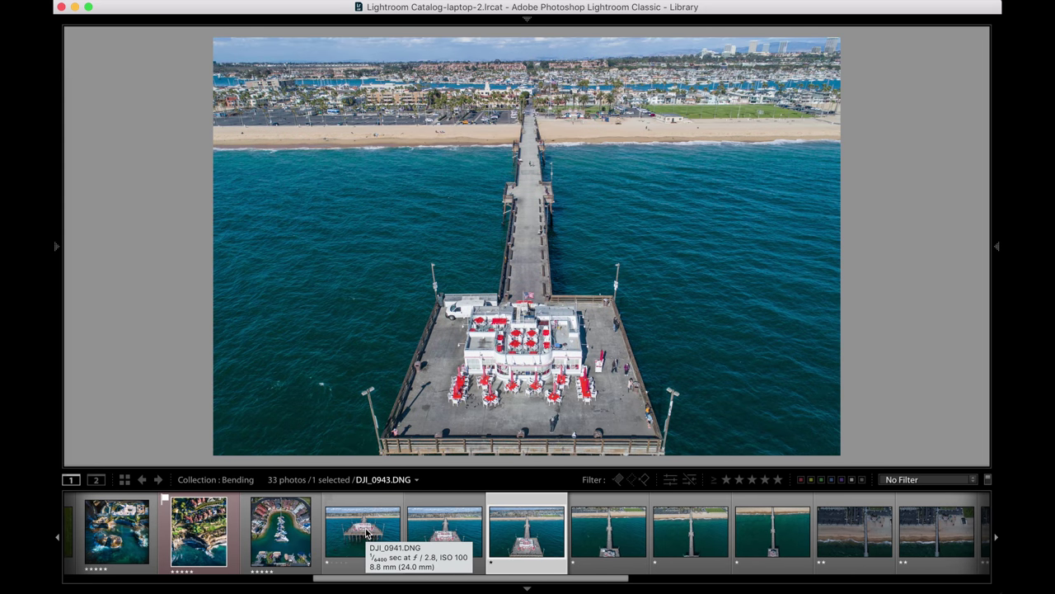
key("Right")
key("Right")
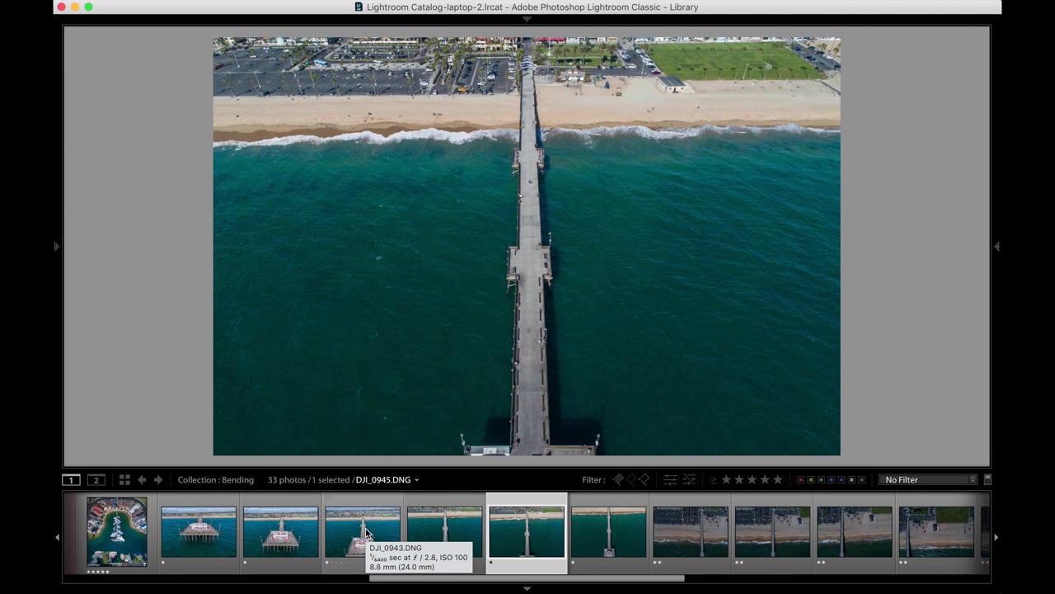
key("Left")
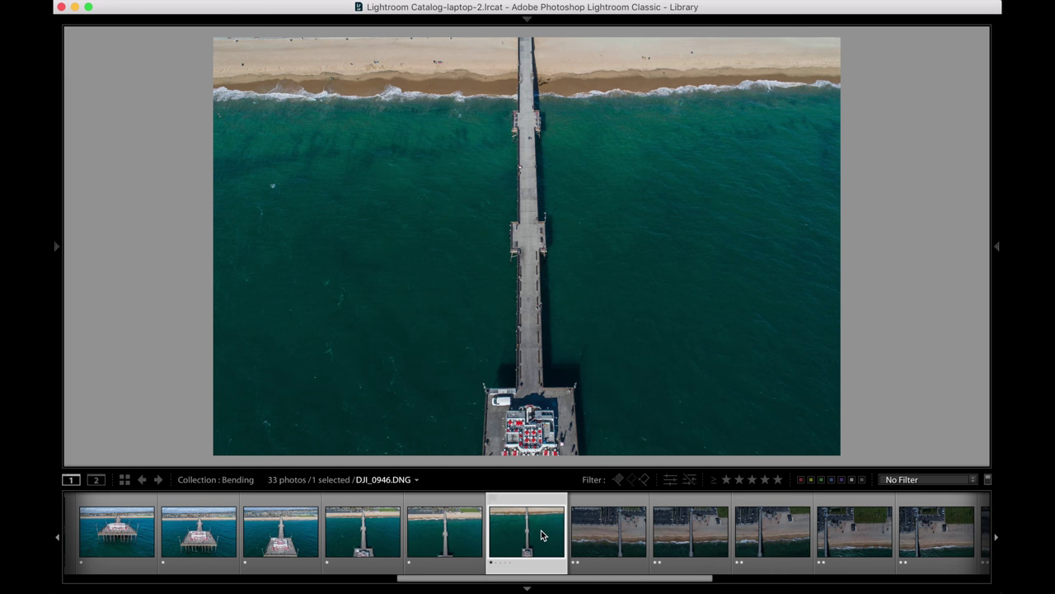
Display the stitched beach and parking-lot panorama DJI_0953-Pano.dng and examine its coverage
key("Right")
key("Right")
key("Right")
key("Right")
key("Right")
key("Right")
key("Right")
key("Right")
key("Right")
key("Right")
key("Right")
key("Right")
key("Right")
key("Right")
key("Right")
key("Right")
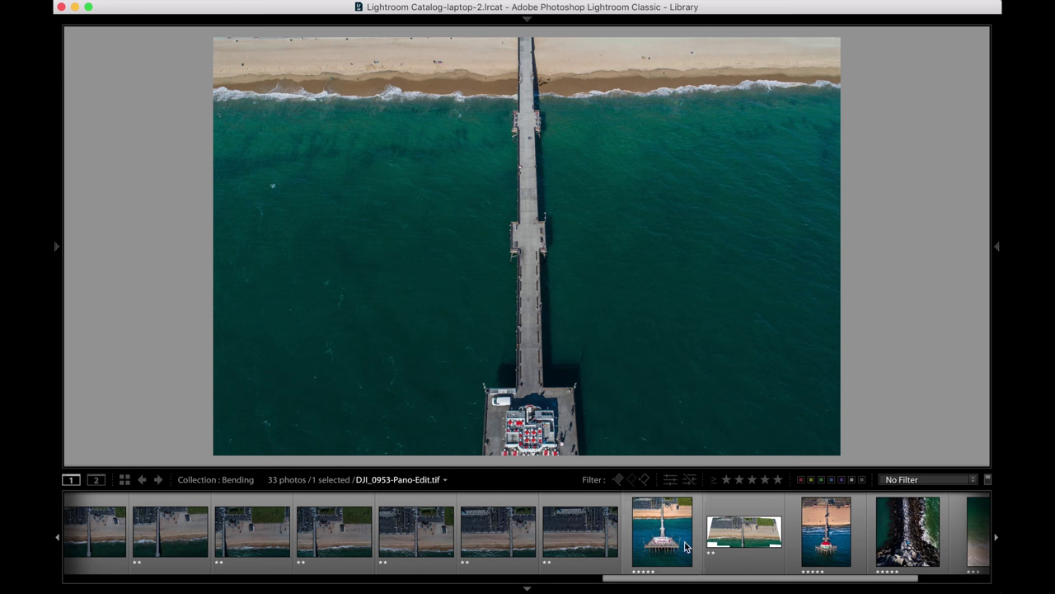
left_click(746, 521)
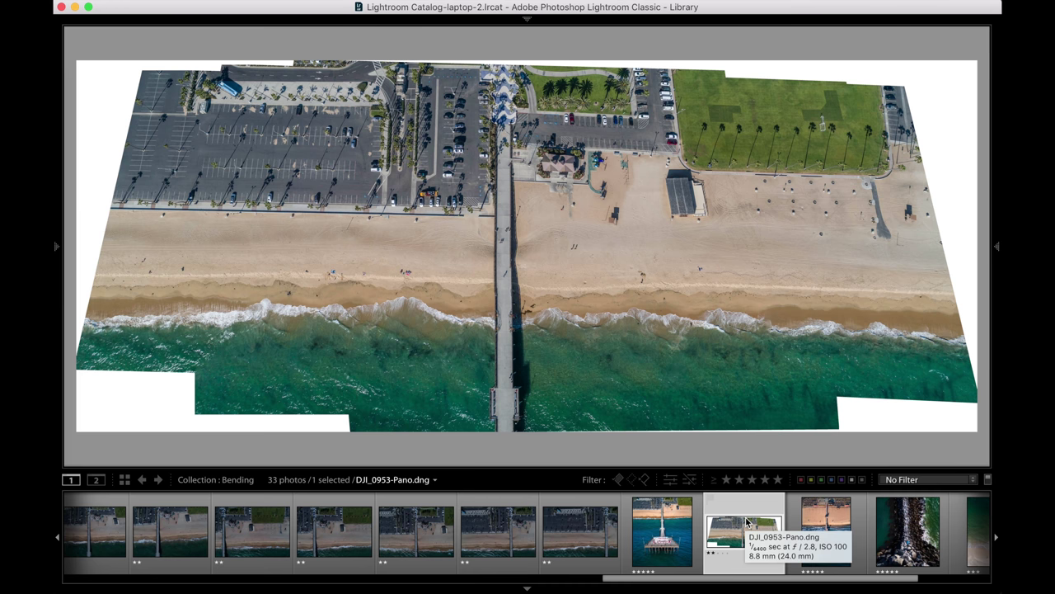
Review the dark shoreline frames DJI_0953.DNG to DJI_0960.DNG and compare them with the stitched panorama
left_click(579, 531)
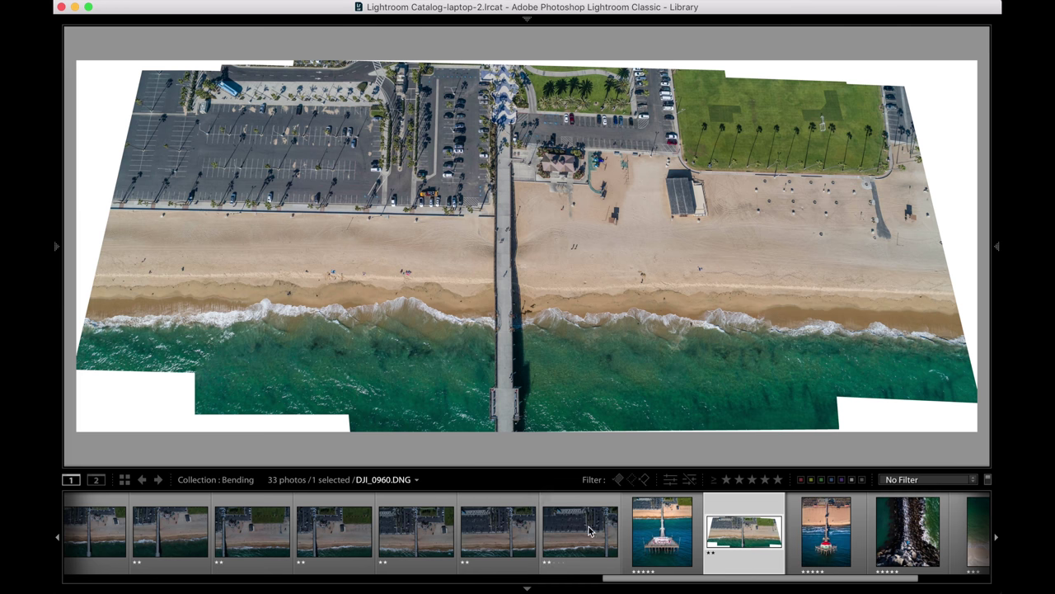
key("Right")
key("Right")
key("Right")
key("Right")
key("Right")
key("Right")
key("Right")
key("Right")
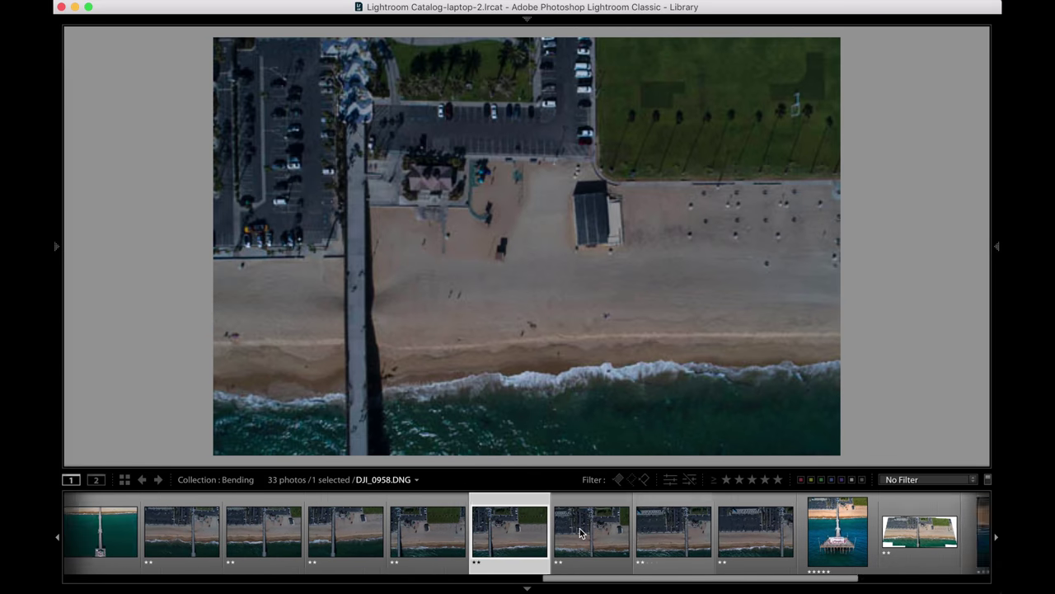
key("Left")
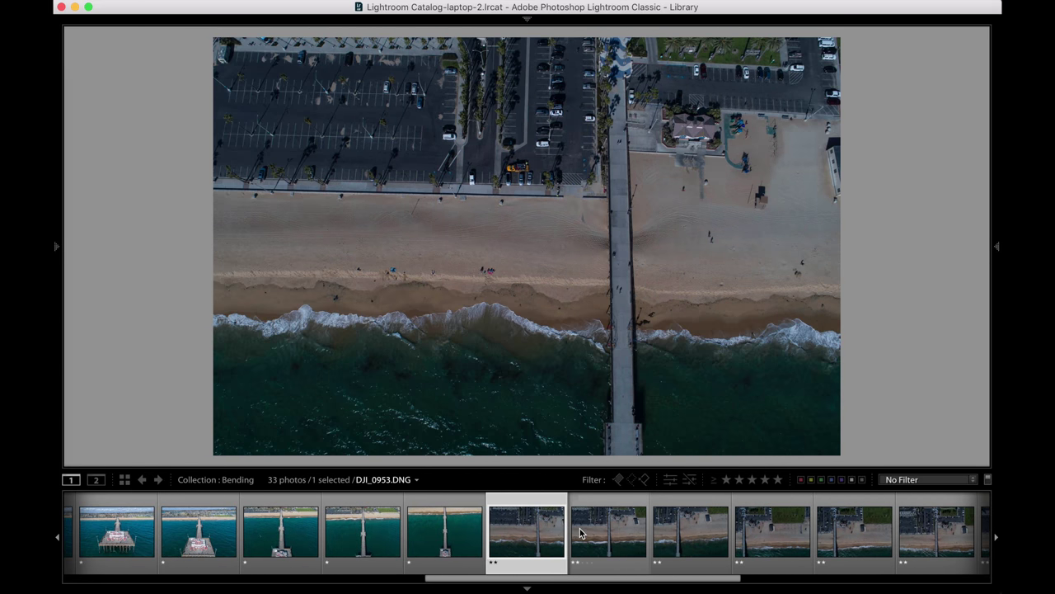
scroll(579, 532, "down", 10)
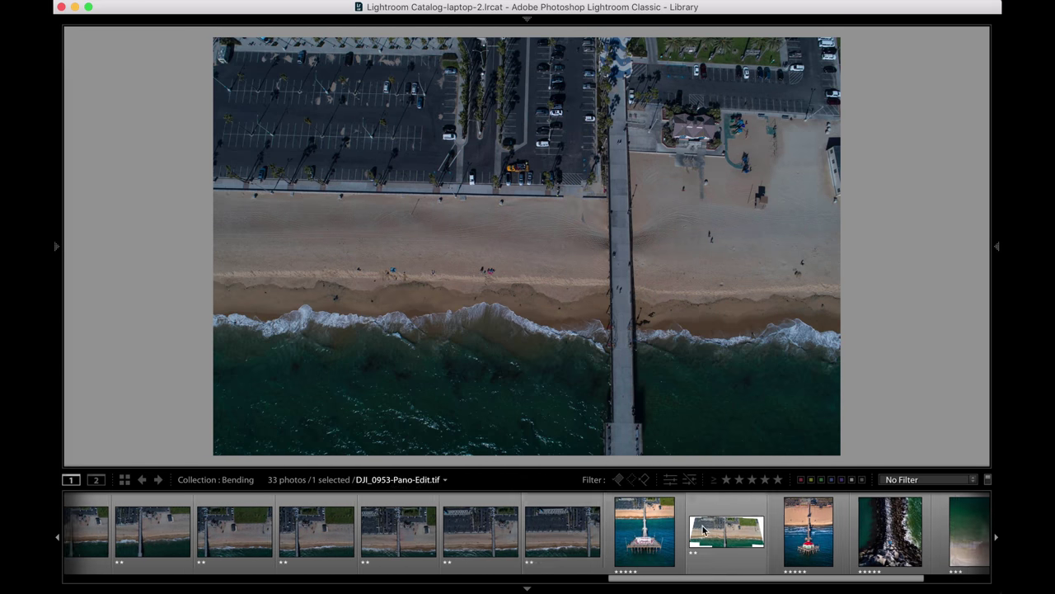
left_click(727, 532)
Compare the angled pier frames from DJI_0941.DNG to DJI_0946.DNG again to examine how the camera tilt progresses
left_click(569, 536)
scroll(582, 544, "up", 8)
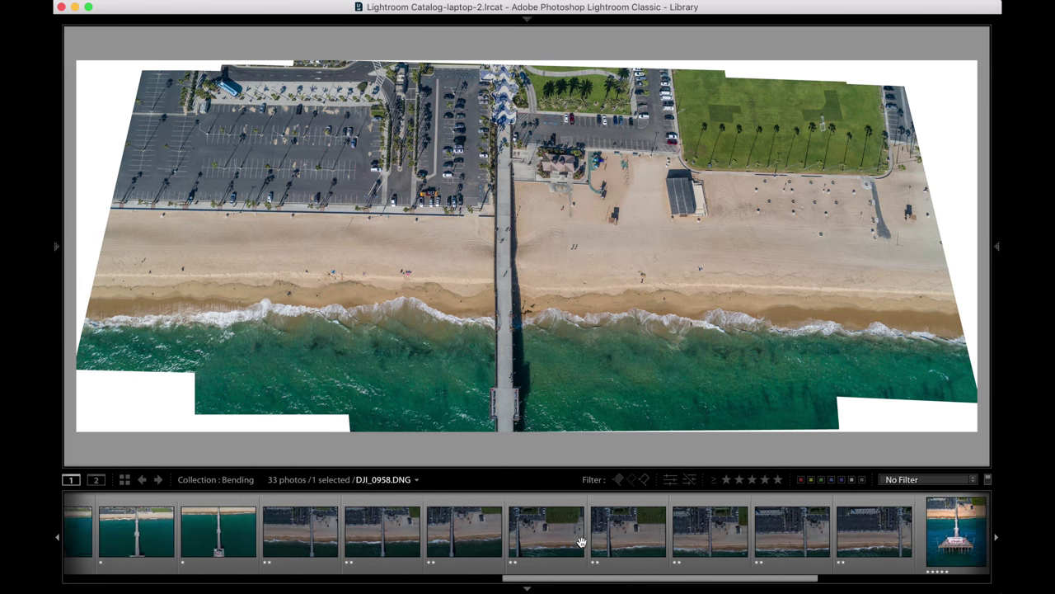
scroll(578, 544, "up", 3)
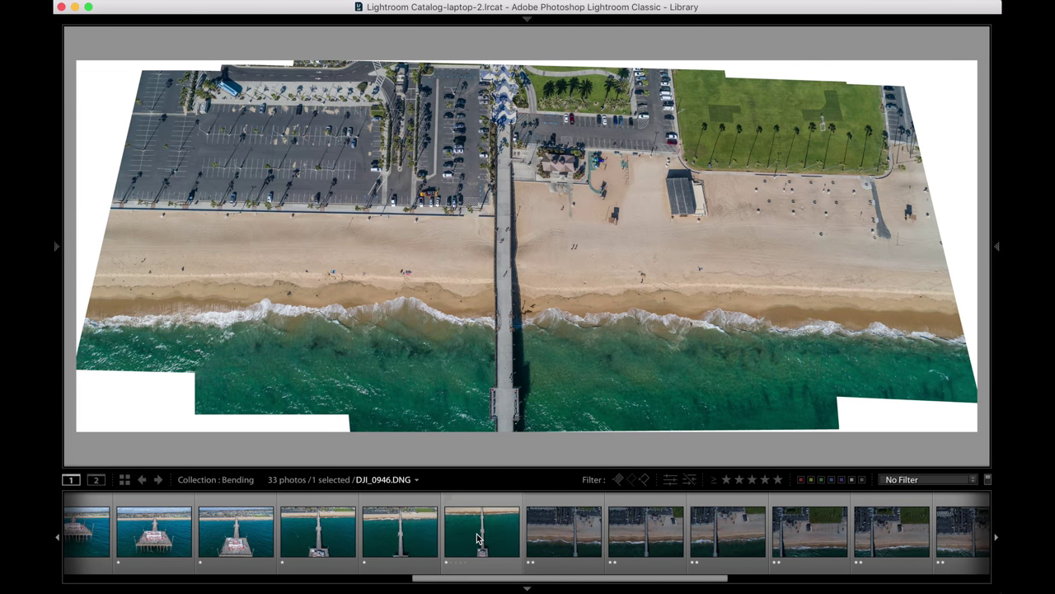
left_click(416, 542)
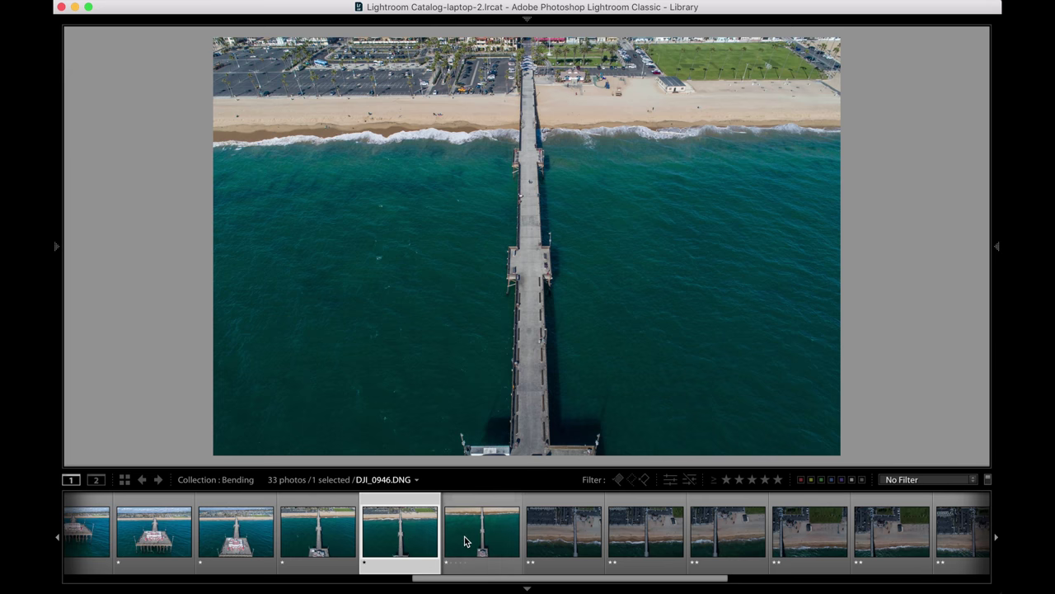
left_click(467, 538)
left_click(418, 542)
left_click(352, 544)
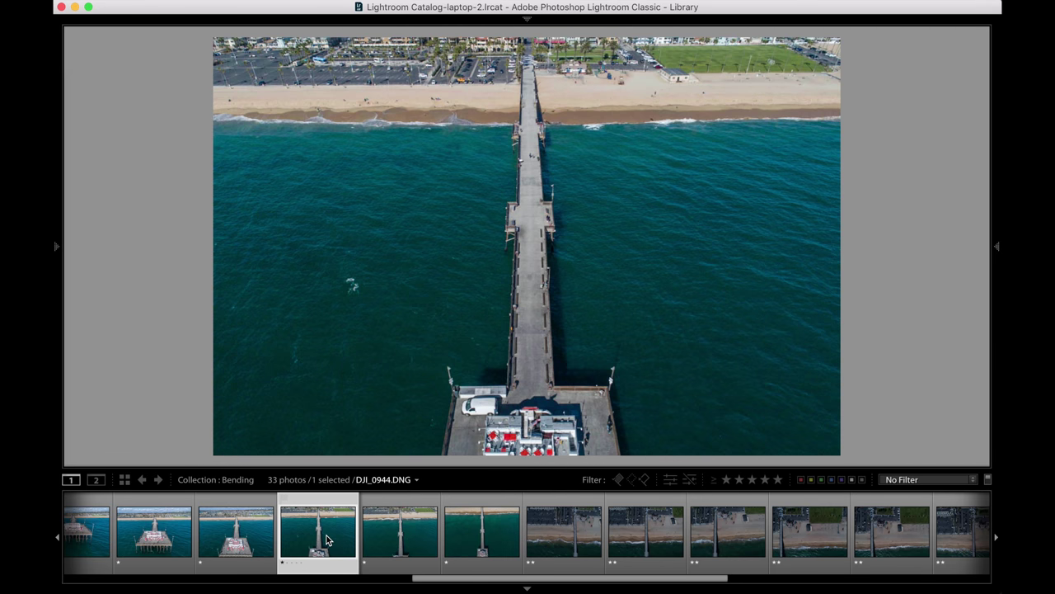
scroll(321, 540, "up", 3)
left_click(313, 536)
left_click(419, 531)
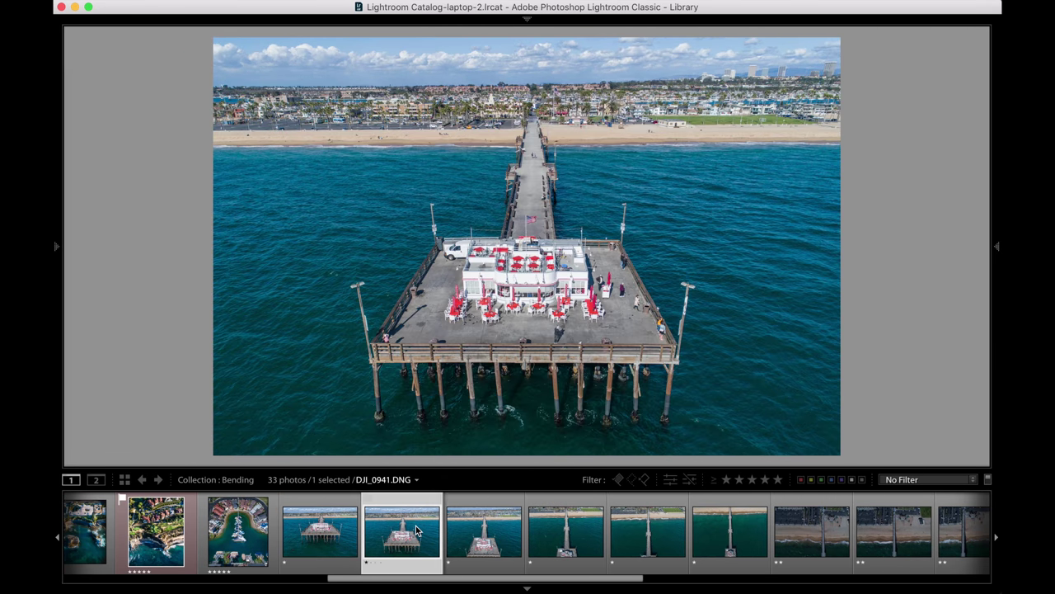
left_click(486, 532)
left_click(582, 528)
scroll(581, 528, "down", 3)
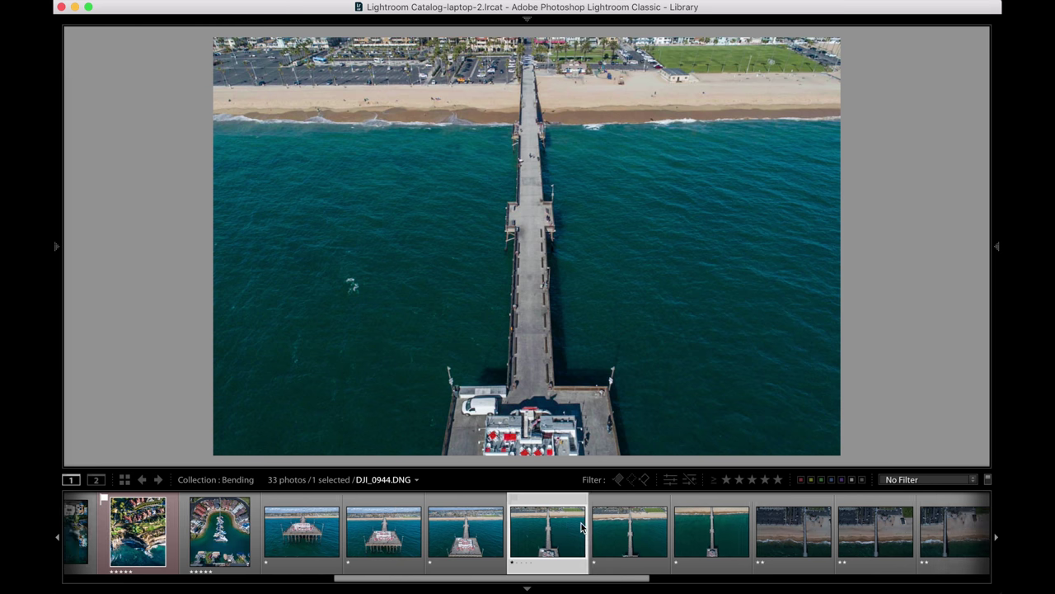
scroll(582, 528, "up", 3)
key("Left")
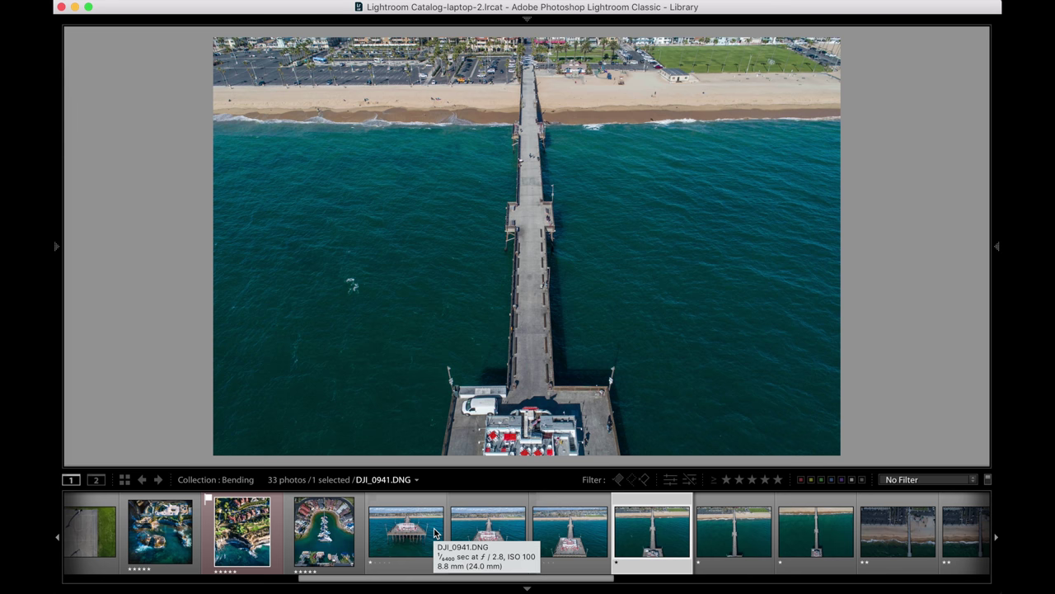
Select the consecutive pier frames DJI_0941.DNG through DJI_0946.DNG in the Bending collection
left_click(410, 536)
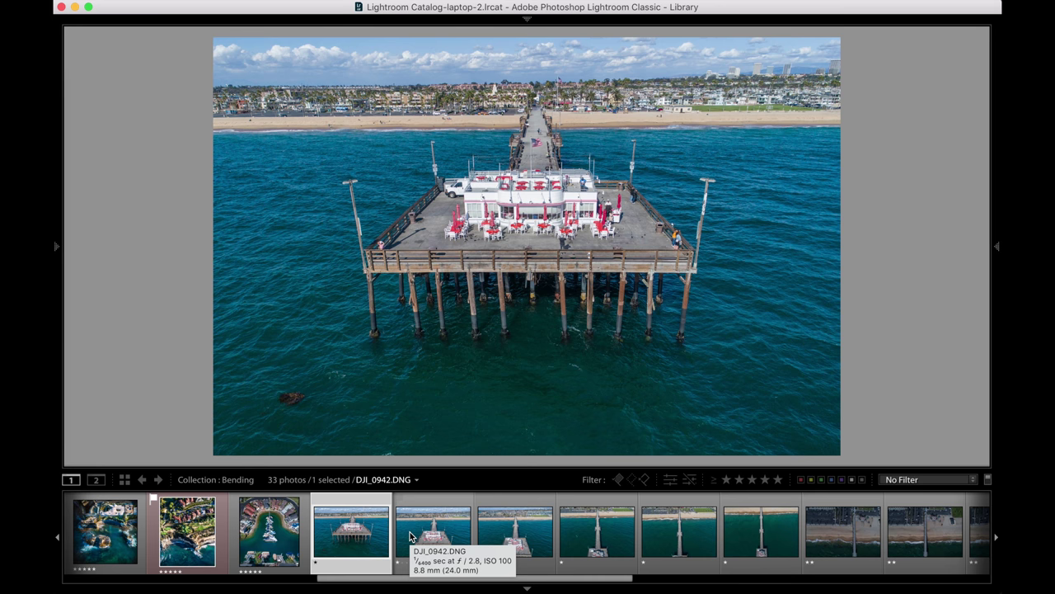
scroll(410, 536, "right", 2)
scroll(648, 538, "right", 1)
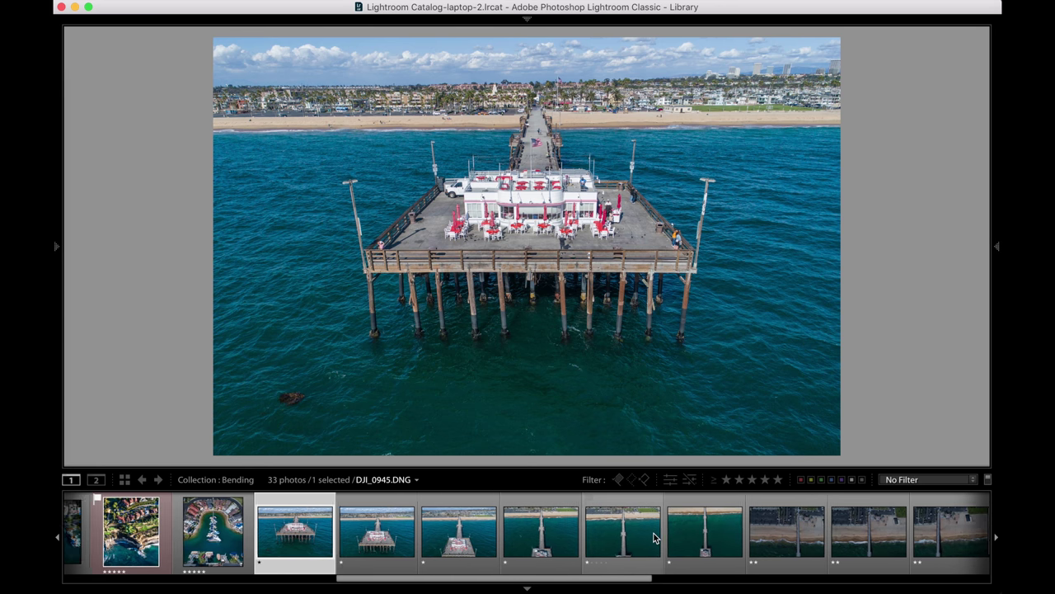
left_click(698, 537, "shift")
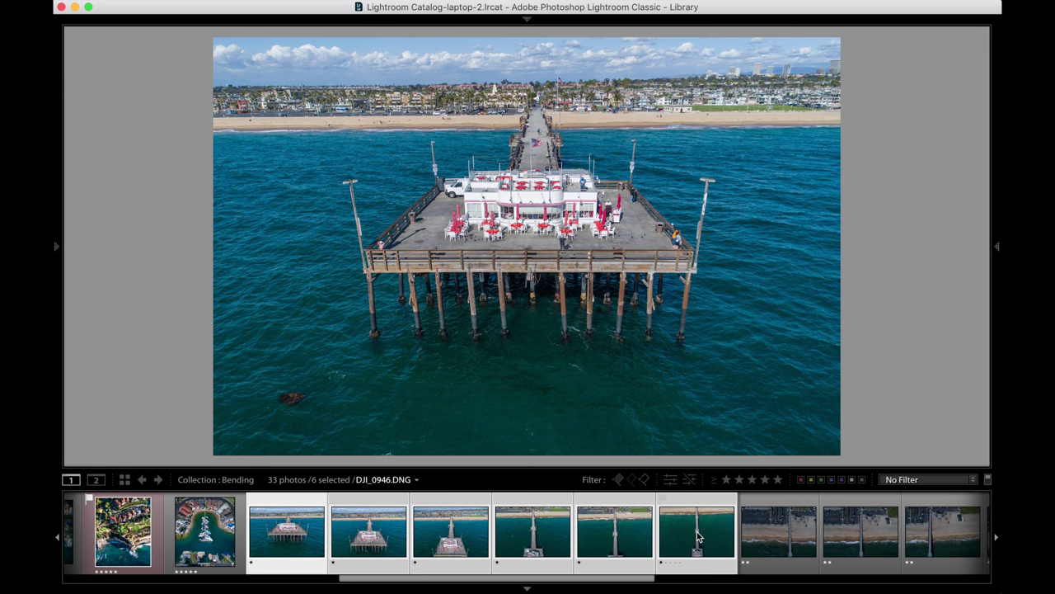
scroll(698, 537, "down", 10)
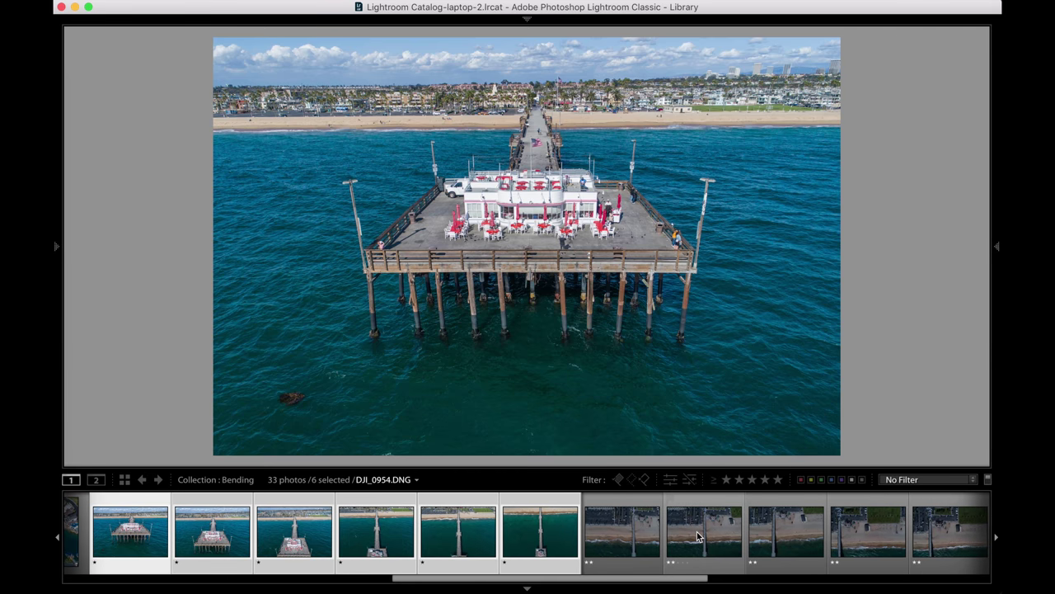
Add the DJI_0953-Pano.dng panorama to the six selected pier photos and open them all as layers in Photoshop
scroll(697, 536, "down", 3)
left_click(771, 528, "super")
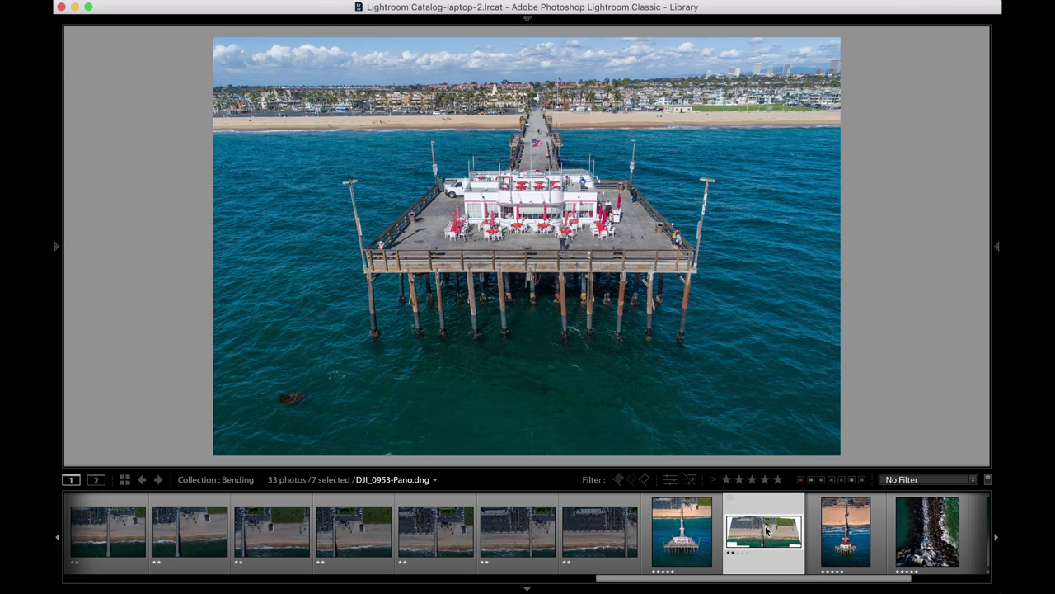
right_click(753, 530)
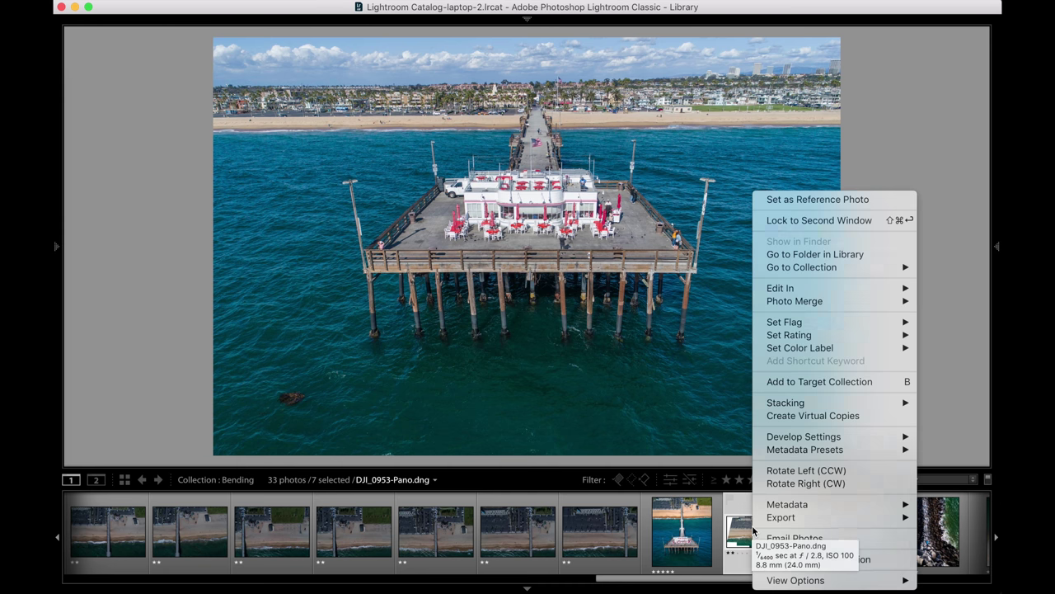
mouse_move(818, 289)
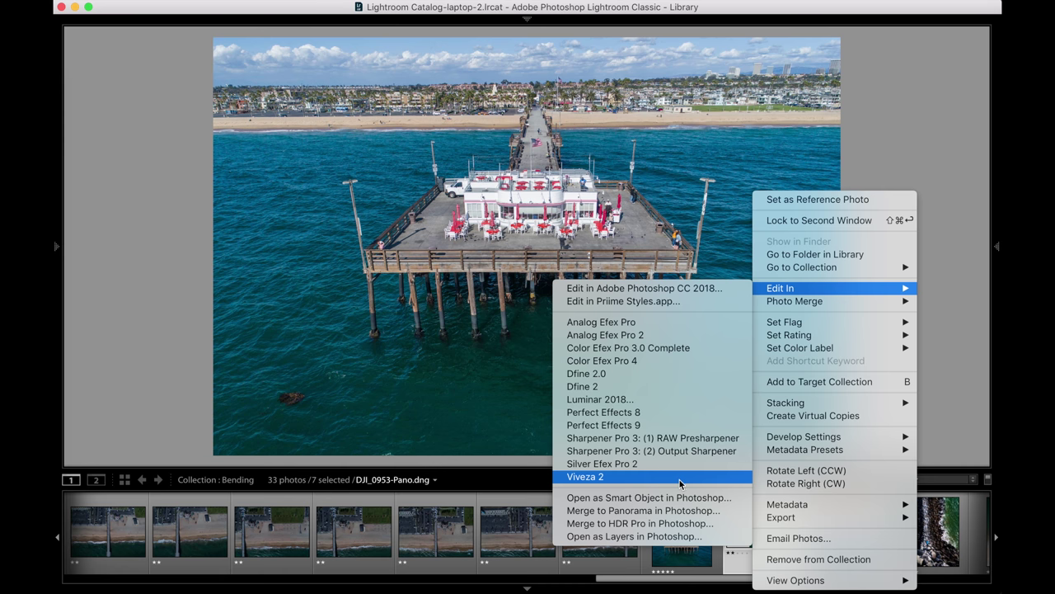
left_click(684, 537)
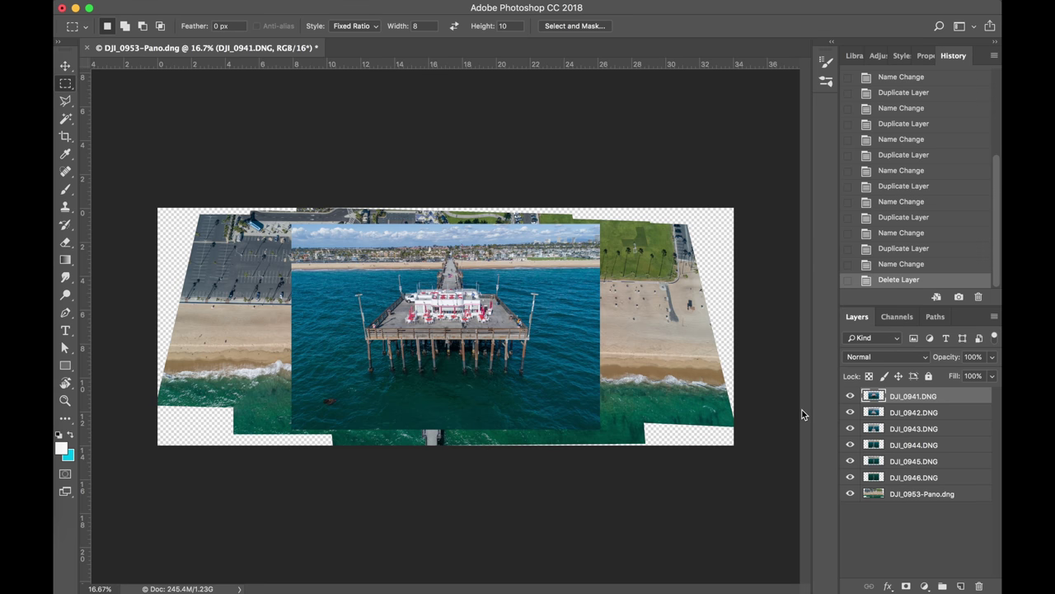
Hide the layers DJI_0941.DNG through DJI_0946.DNG one by one, leaving only the panorama layer shown
left_click(850, 395)
left_click(850, 396)
left_click(851, 396)
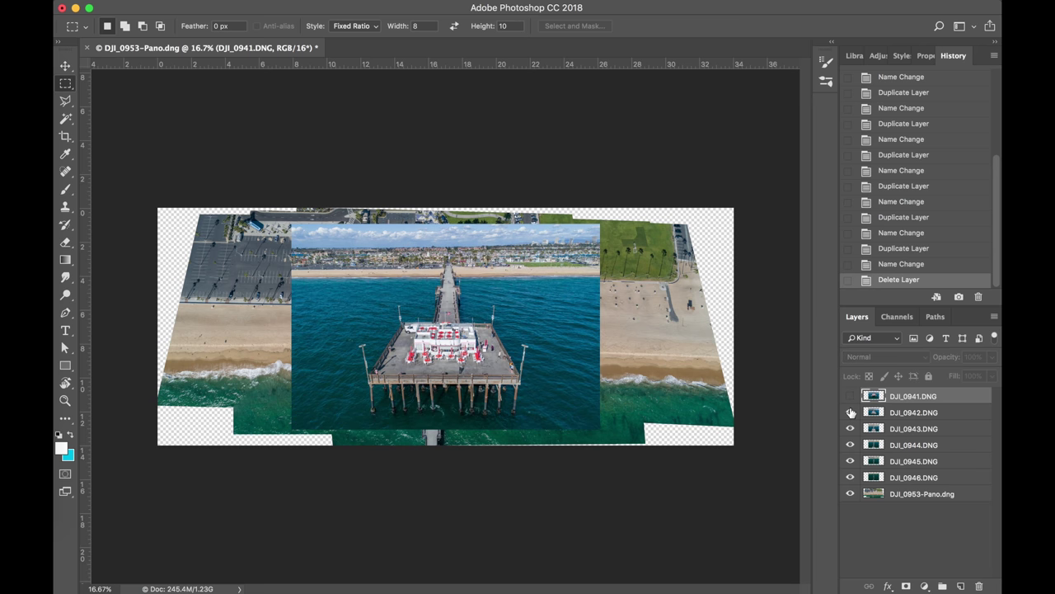
left_click(850, 412)
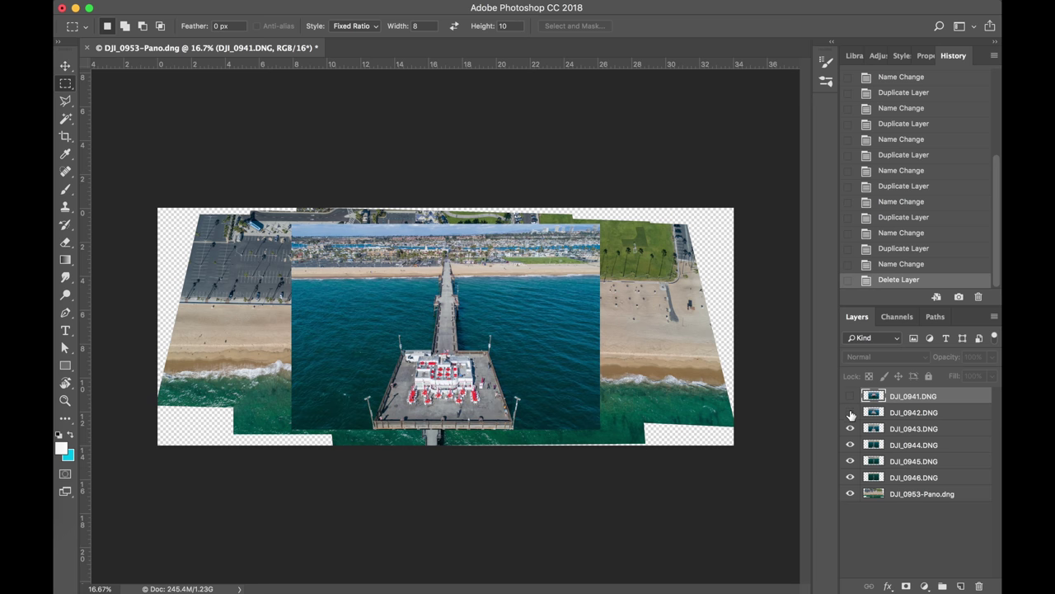
left_click(851, 428)
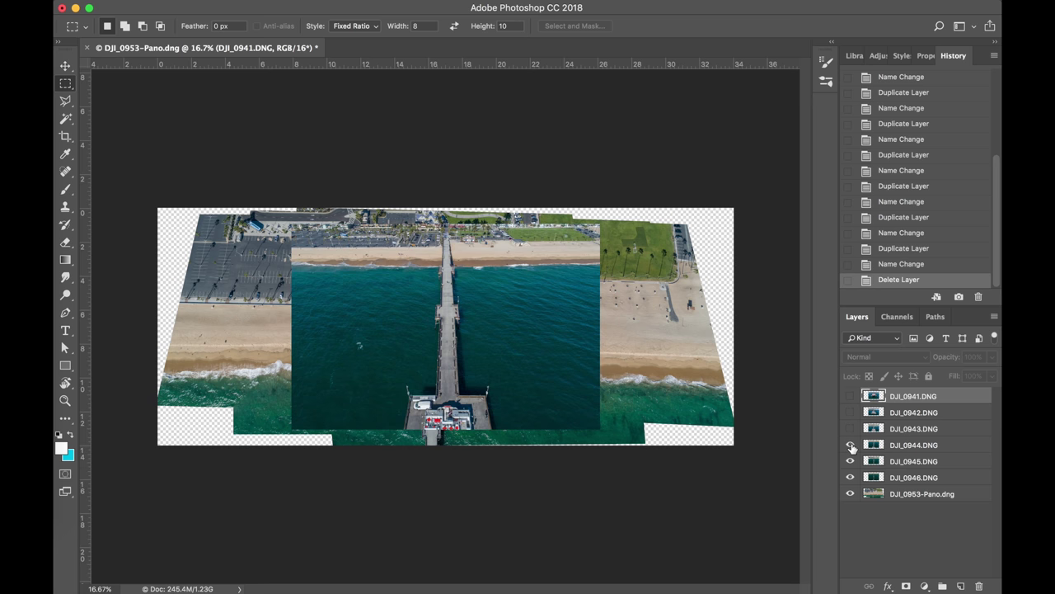
left_click(851, 446)
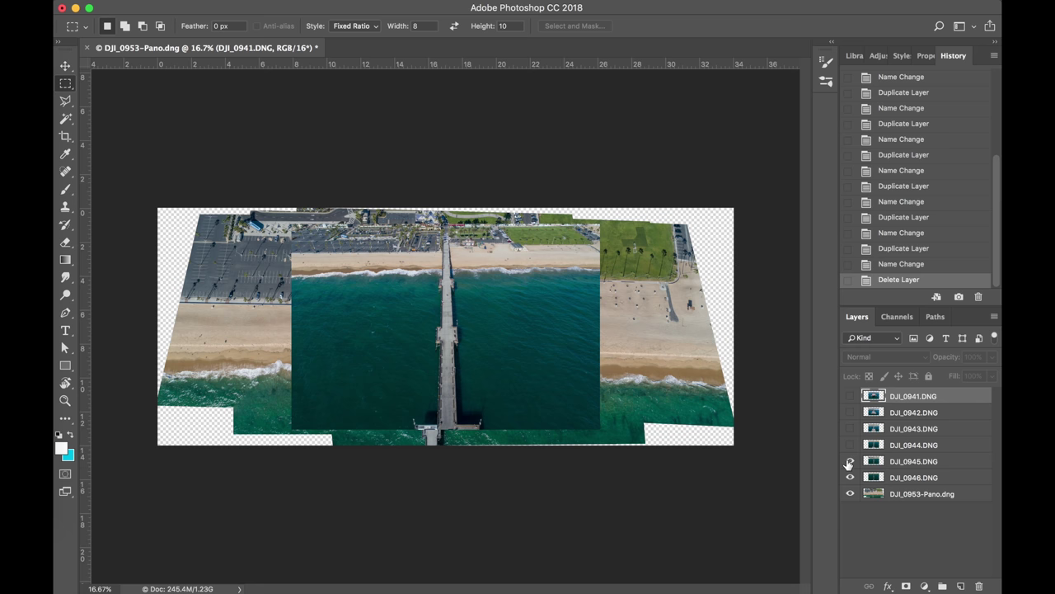
left_click(849, 461)
left_click(851, 478)
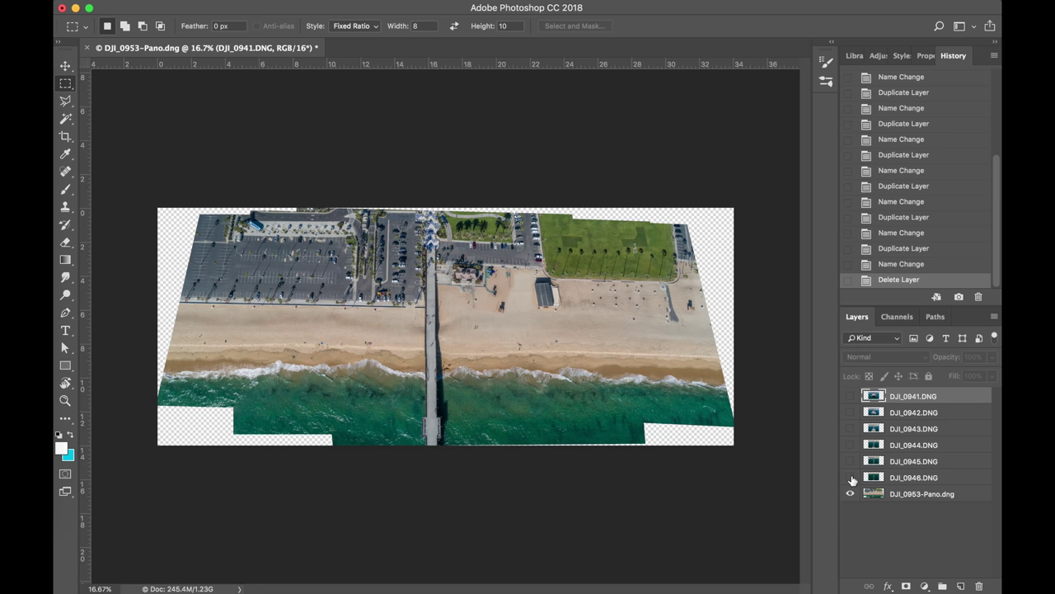
Show the DJI_0941.DNG layer and hide the DJI_0953-Pano.dng layer
left_click(897, 497)
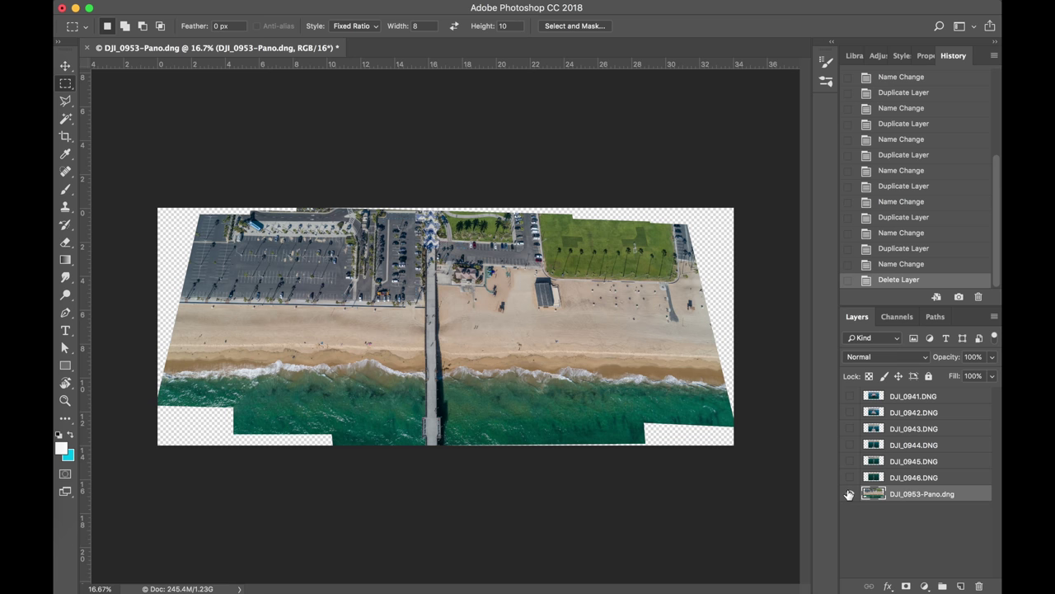
left_click(850, 396)
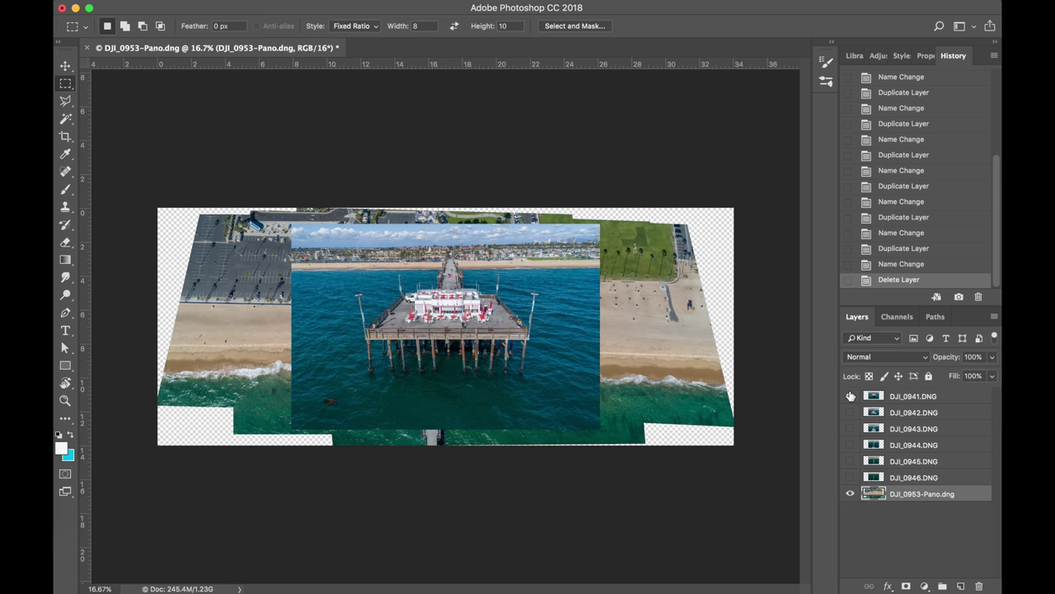
left_click(850, 494)
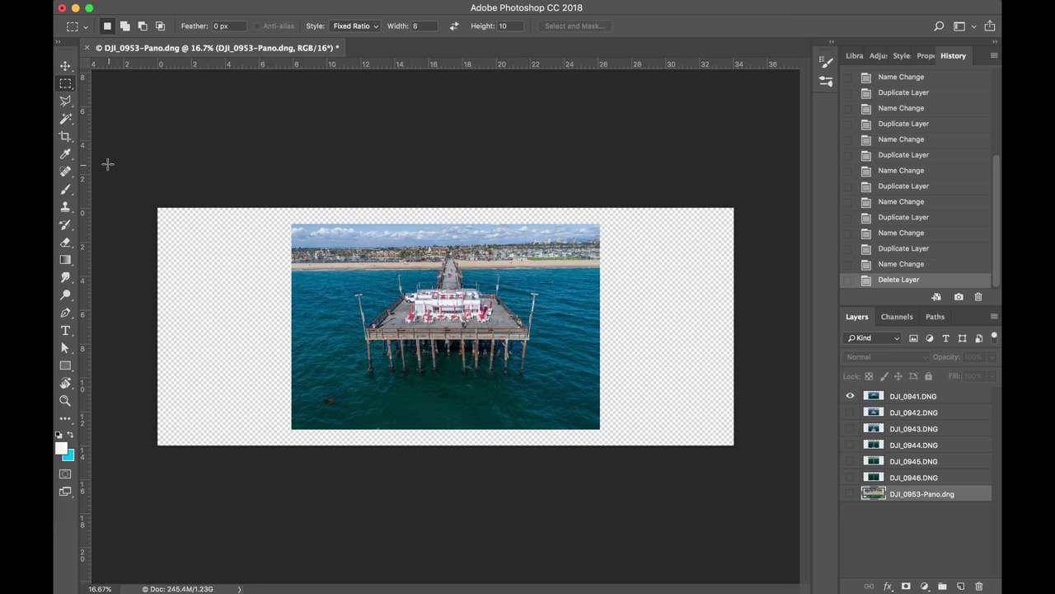
Crop the canvas to a tall format, extending it well above the pier photo and trimming the empty areas on both sides
left_click(64, 137)
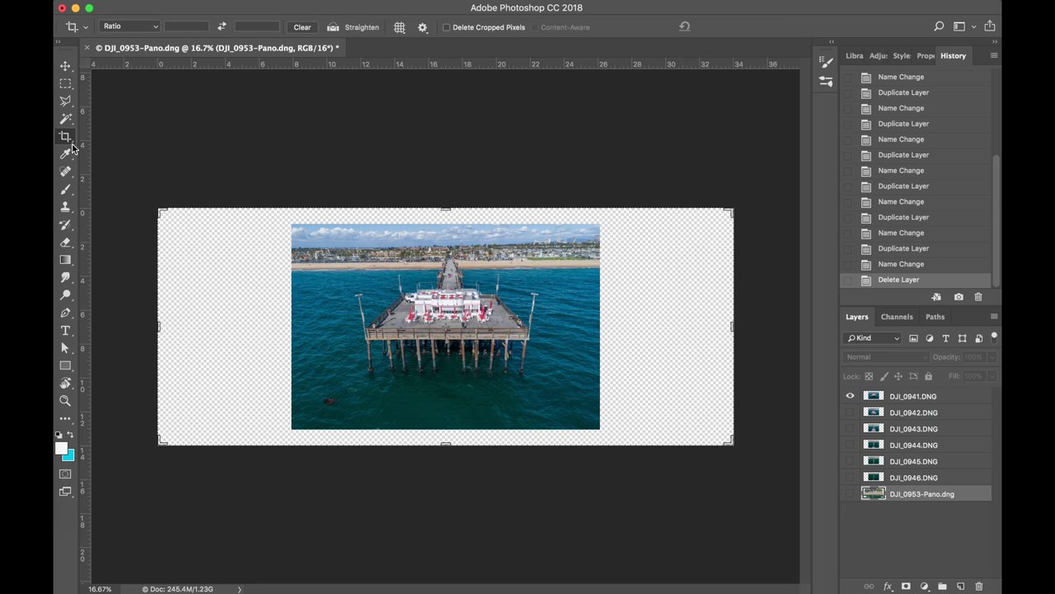
left_click_drag(447, 208, 454, 93)
left_click_drag(156, 283, 259, 287)
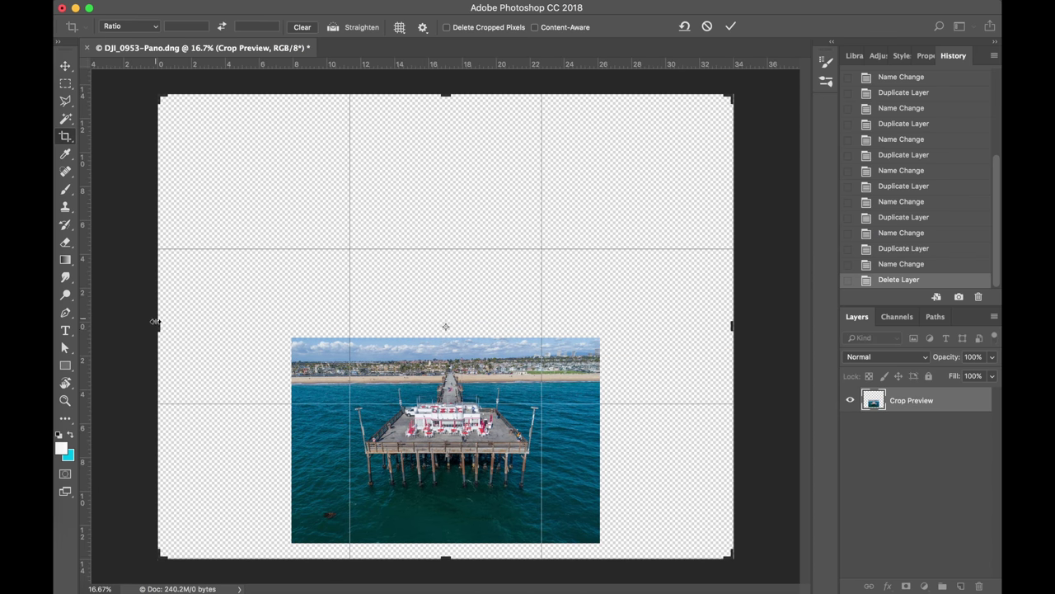
left_click_drag(157, 326, 229, 326)
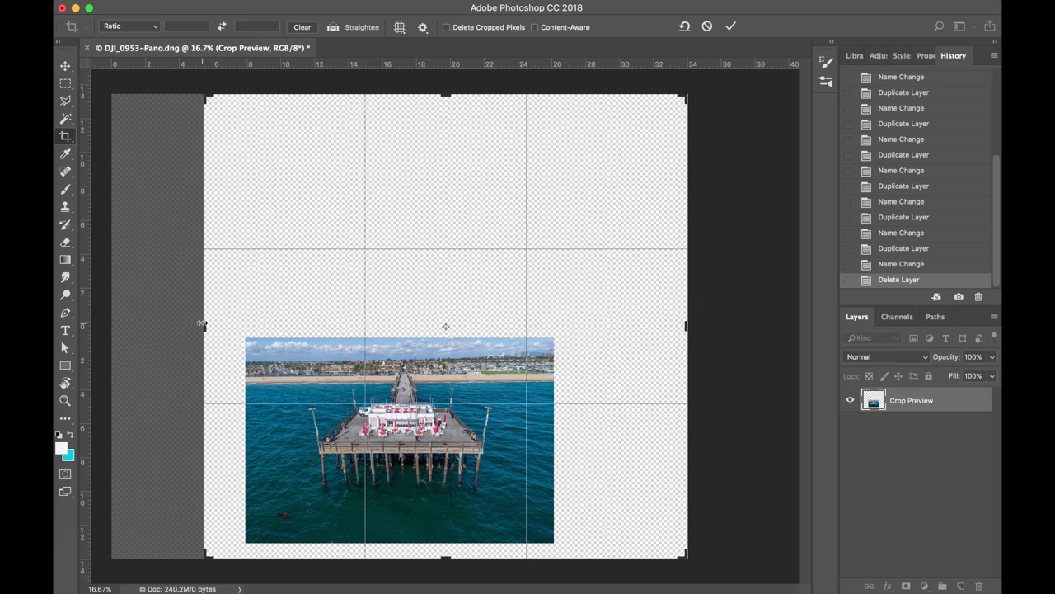
left_click_drag(688, 330, 640, 327)
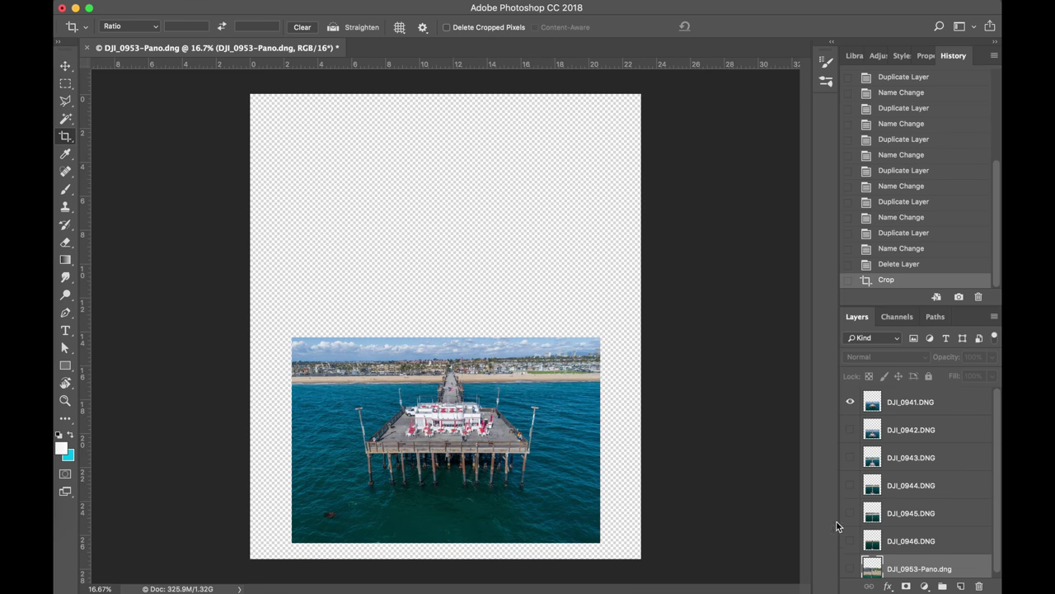
Move the DJI_0941.DNG layer down so the photo reaches the bottom edge of the canvas
left_click(896, 404)
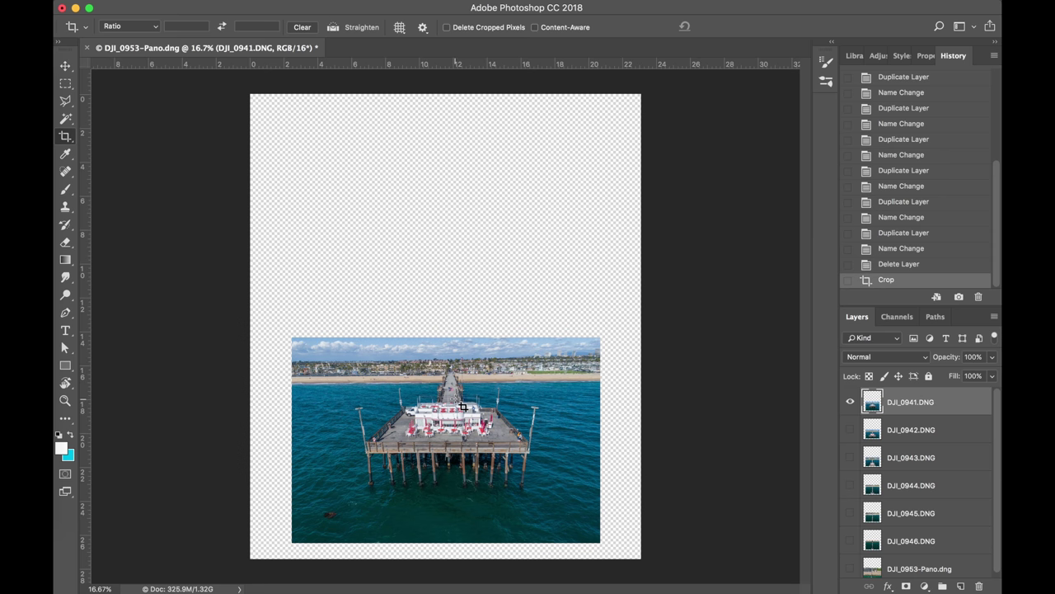
left_click(67, 70)
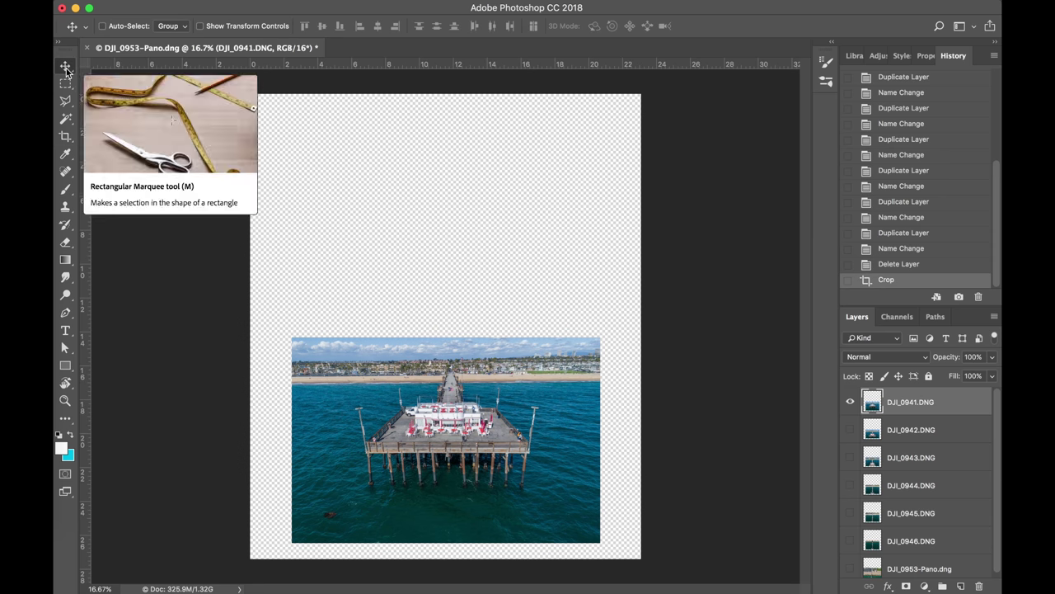
mouse_move(418, 389)
left_mouse_down()
mouse_move(415, 412)
mouse_move(419, 401)
left_mouse_up()
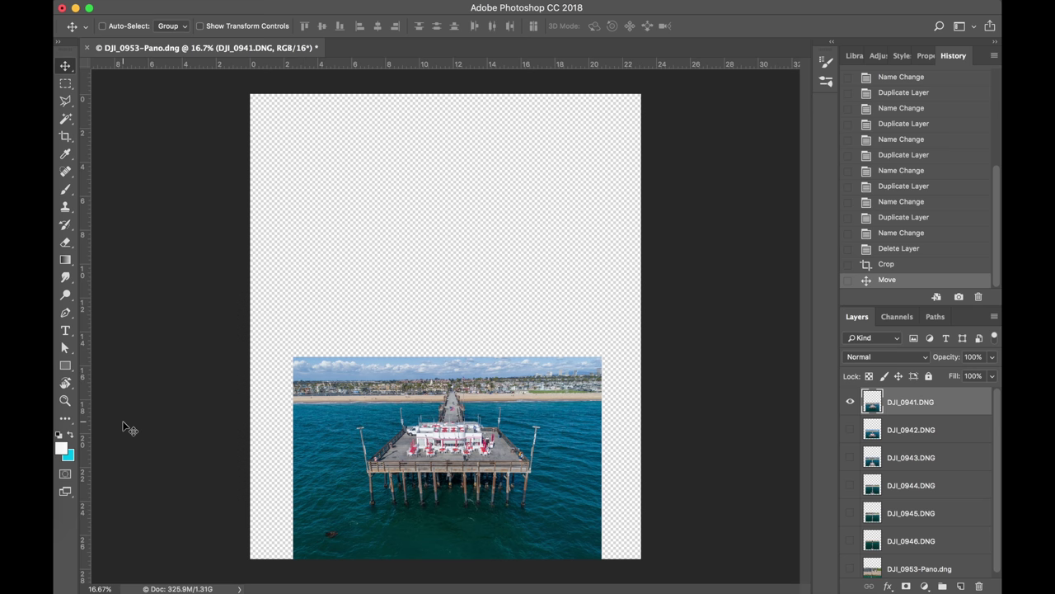
Reset the default colors, add a layer mask to DJI_0941.DNG and draw a short vertical gradient hiding everything above the restaurant roof
left_click(59, 435)
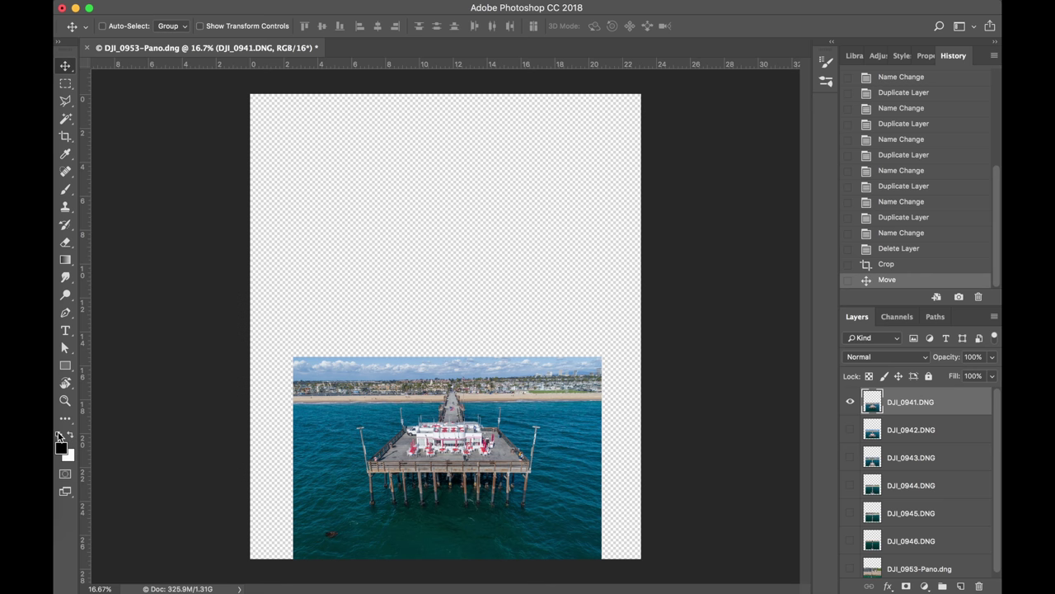
left_click(905, 586)
key("super+plus")
key("super+plus")
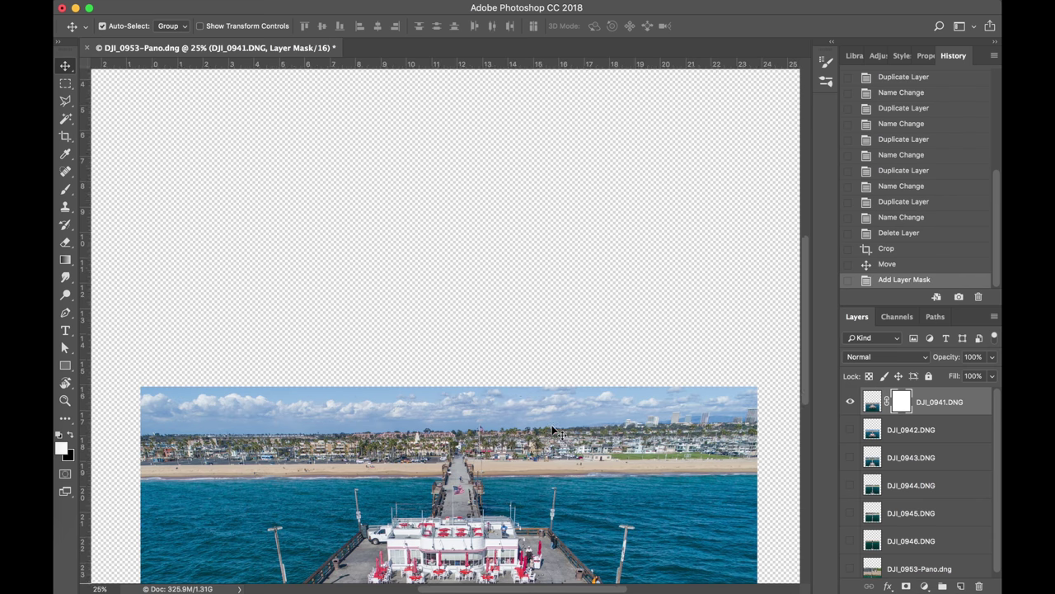
scroll(511, 386, "down", 3)
scroll(514, 387, "down", 1)
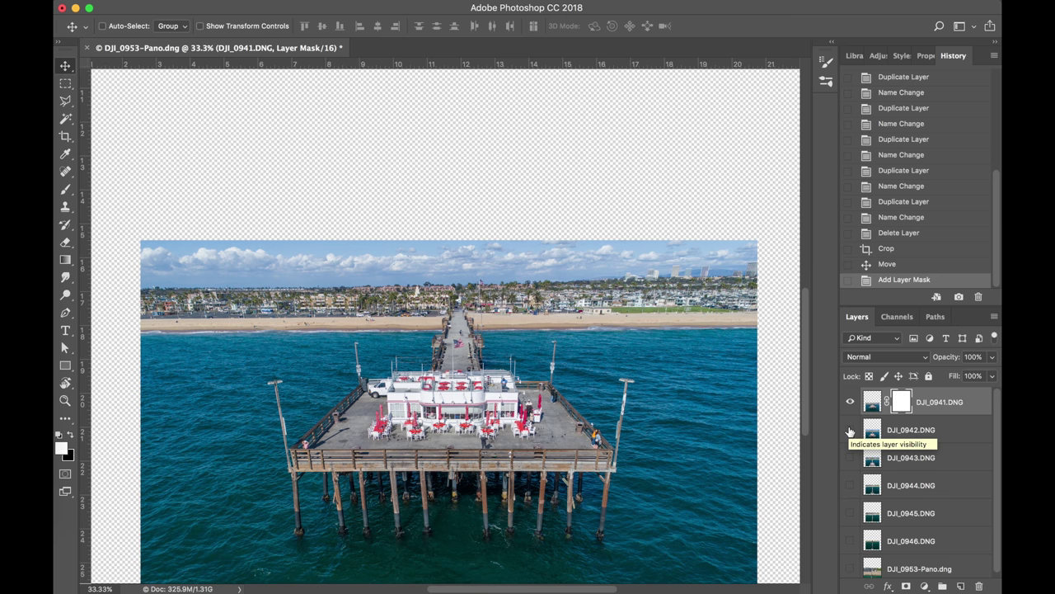
key("super+equal")
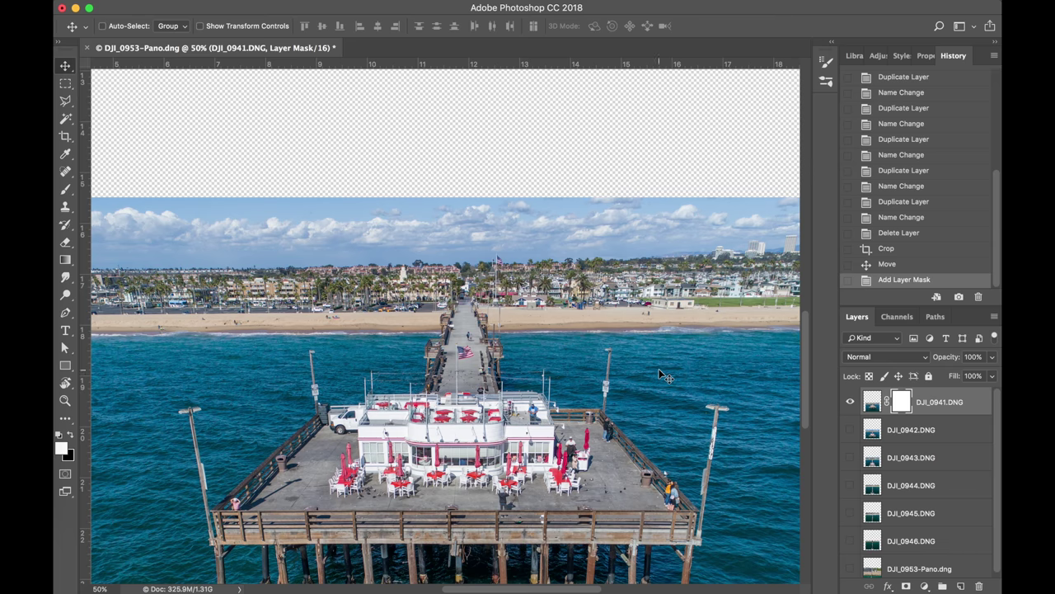
scroll(504, 352, "down", 5)
scroll(505, 352, "right", 1)
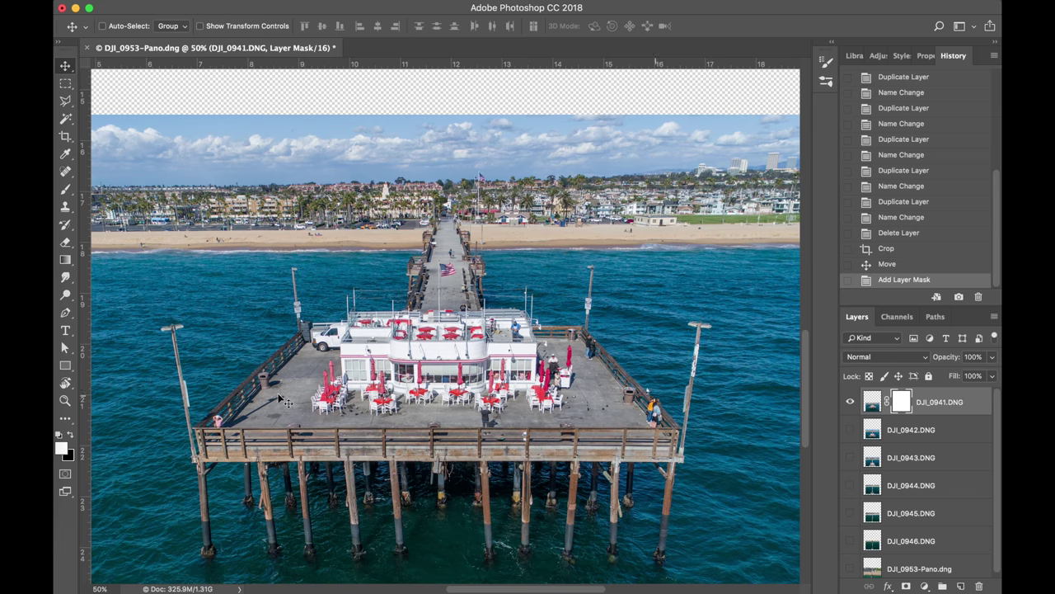
left_click(65, 261)
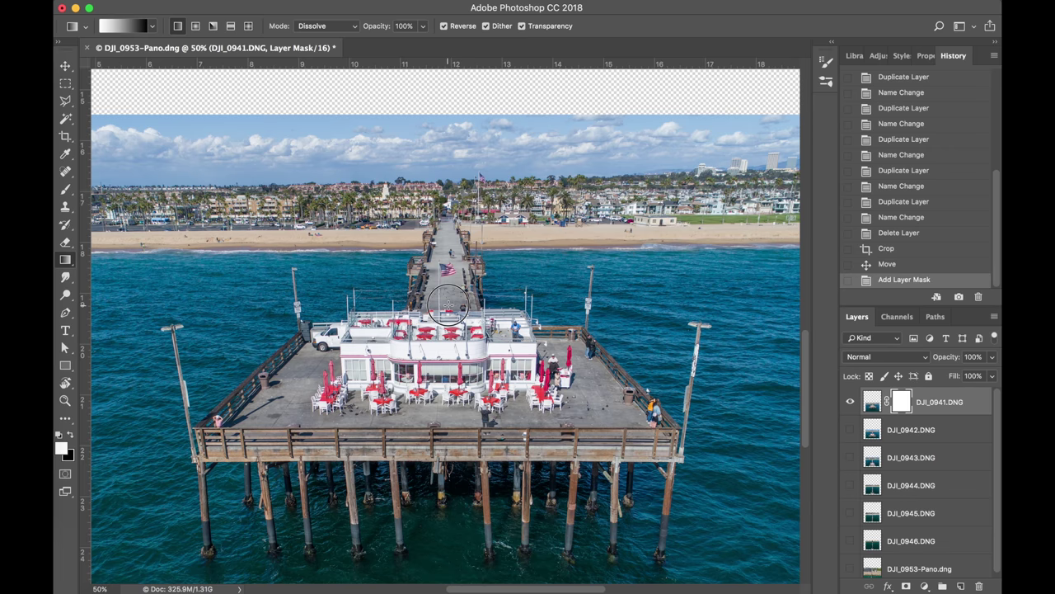
left_click_drag(448, 304, 451, 314)
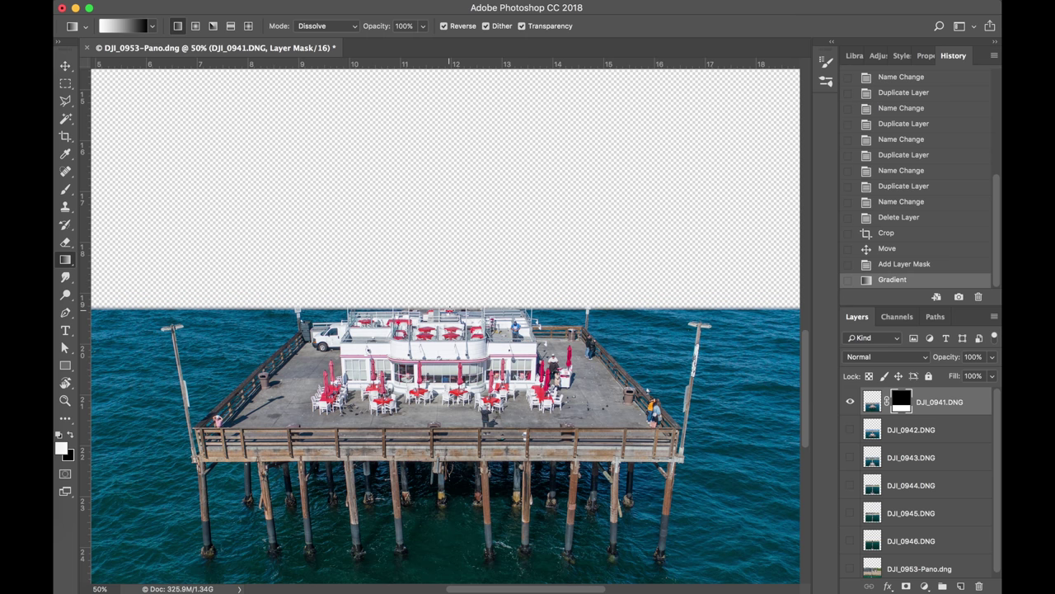
Show the DJI_0942.DNG layer and move it up so its pier lines up behind the restaurant roof
left_click(850, 430)
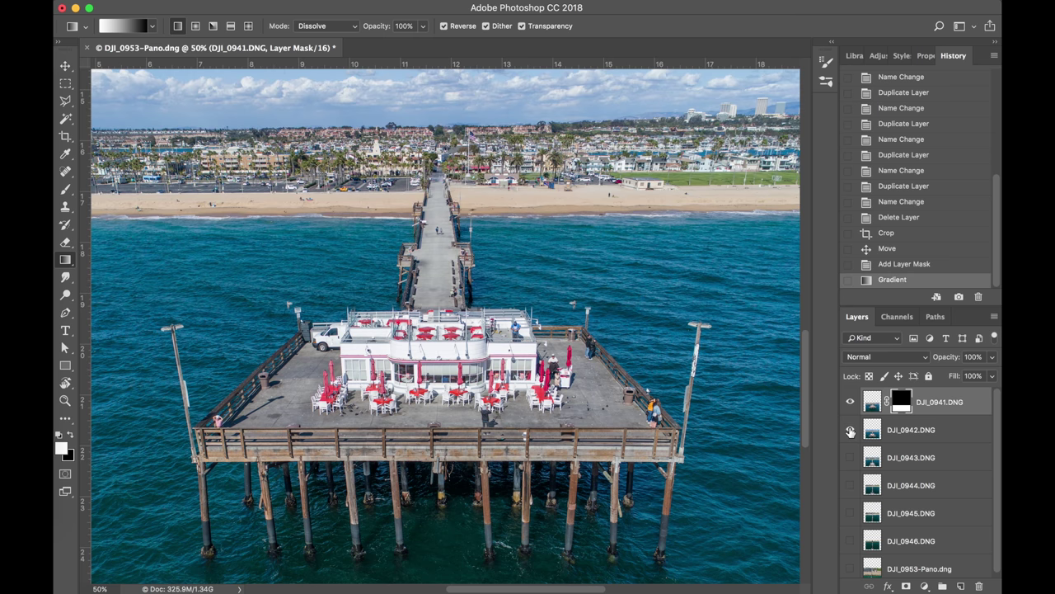
left_click(903, 434)
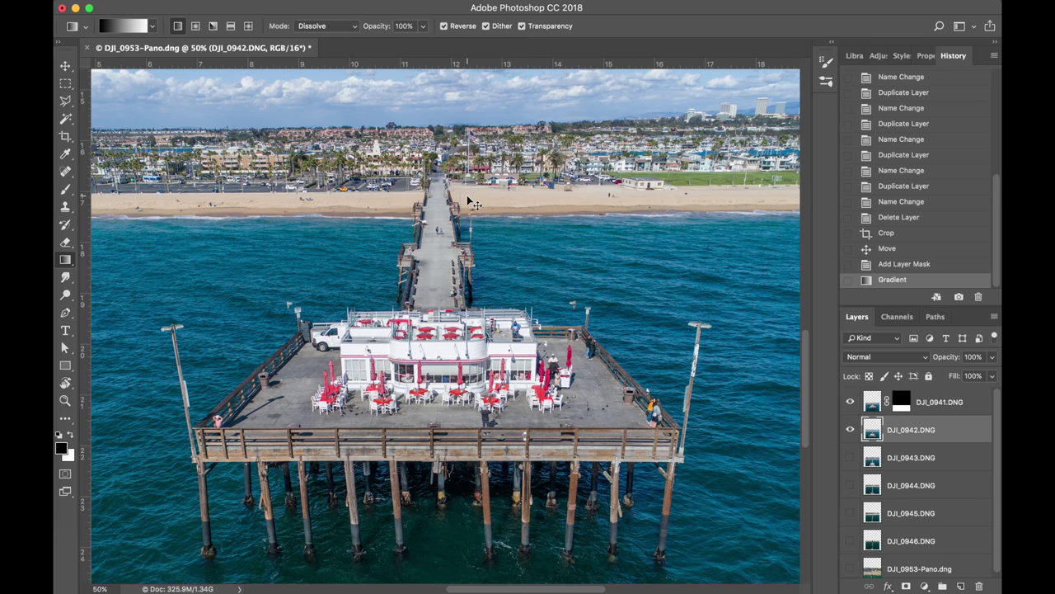
left_click_drag(457, 235, 464, 196)
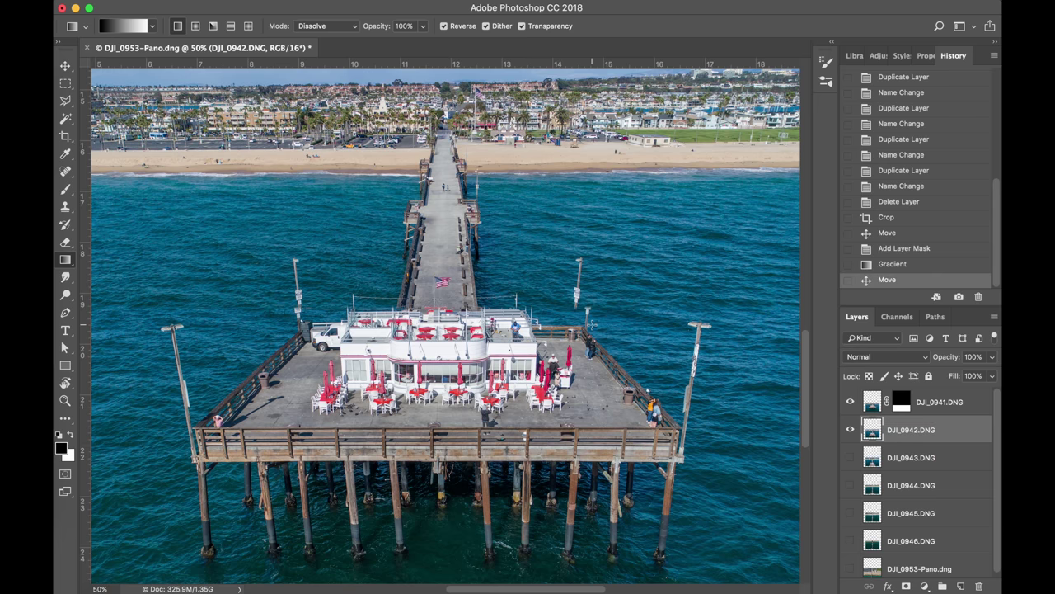
Compare the pier alignment by disabling and re-enabling the layer mask on DJI_0941.DNG
left_click(849, 430)
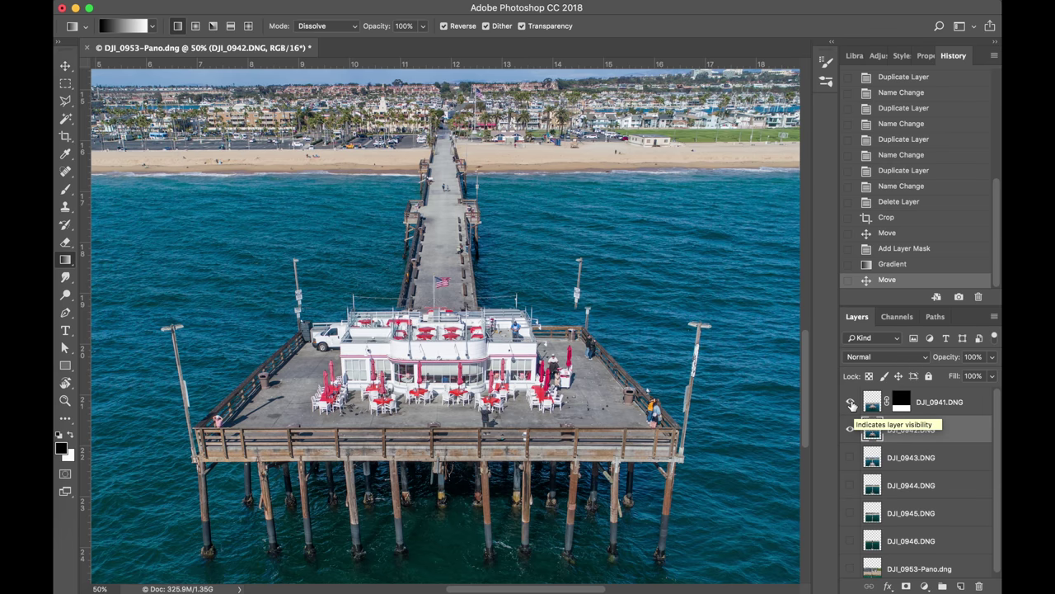
left_click(900, 401)
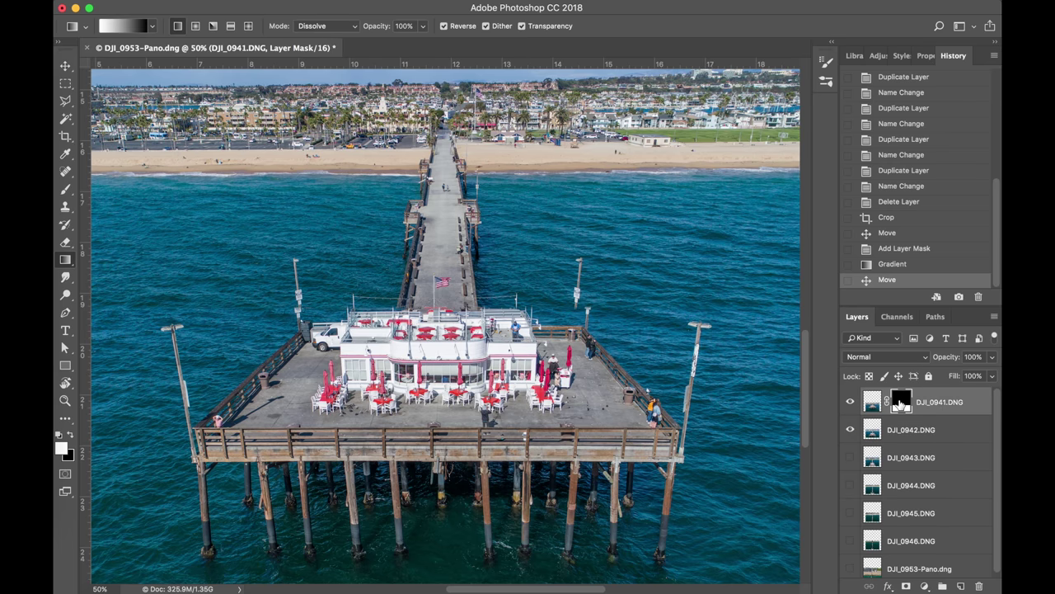
left_click(901, 402, "shift")
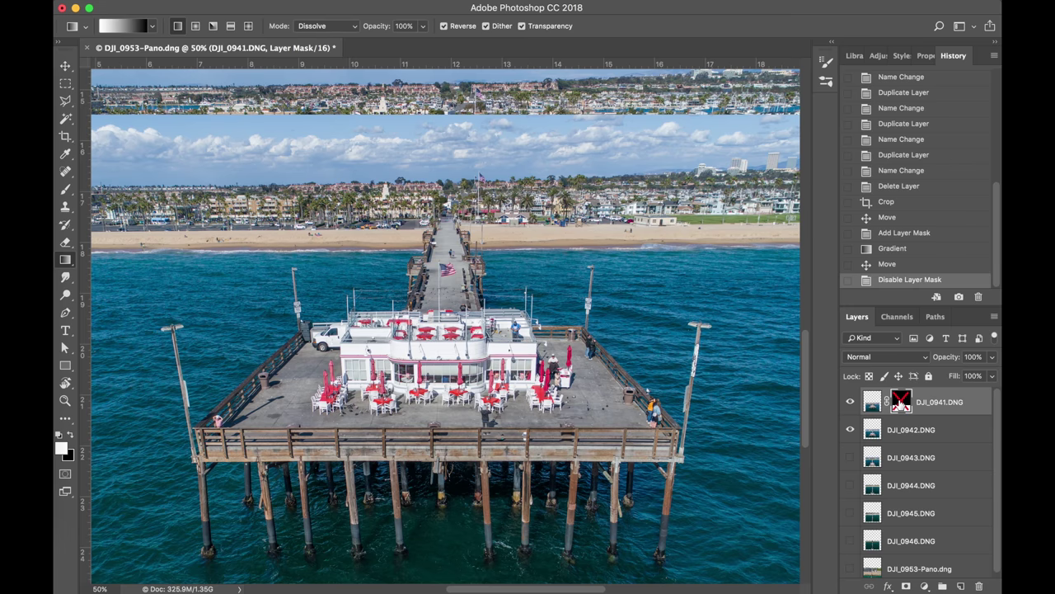
left_click(900, 402, "shift")
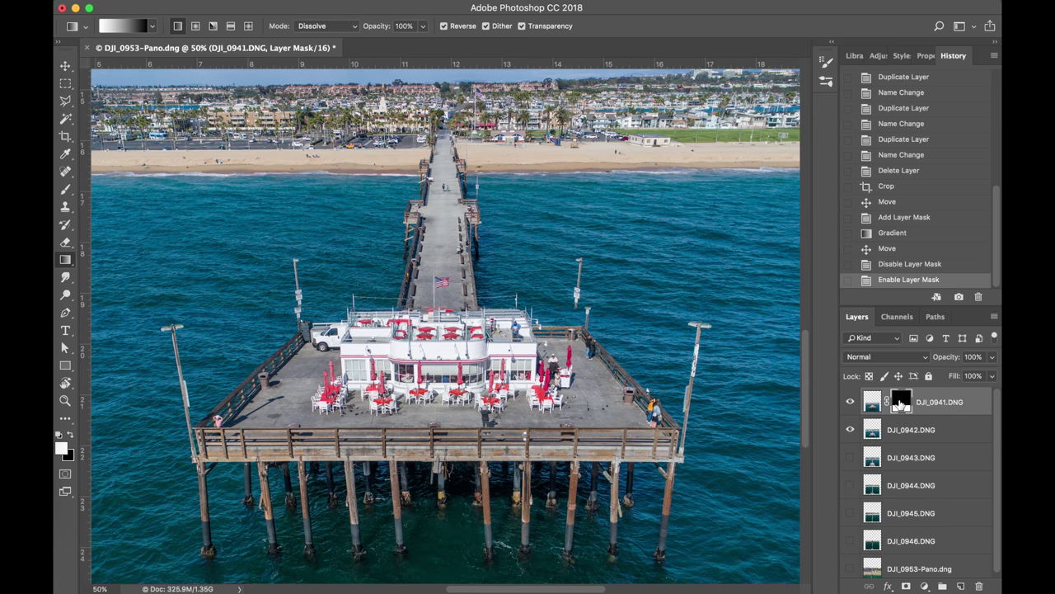
Nudge the DJI_0942.DNG layer slightly to the right to refine the pier alignment, and add a layer mask to it
left_click(870, 430)
left_click_drag(458, 274, 462, 273)
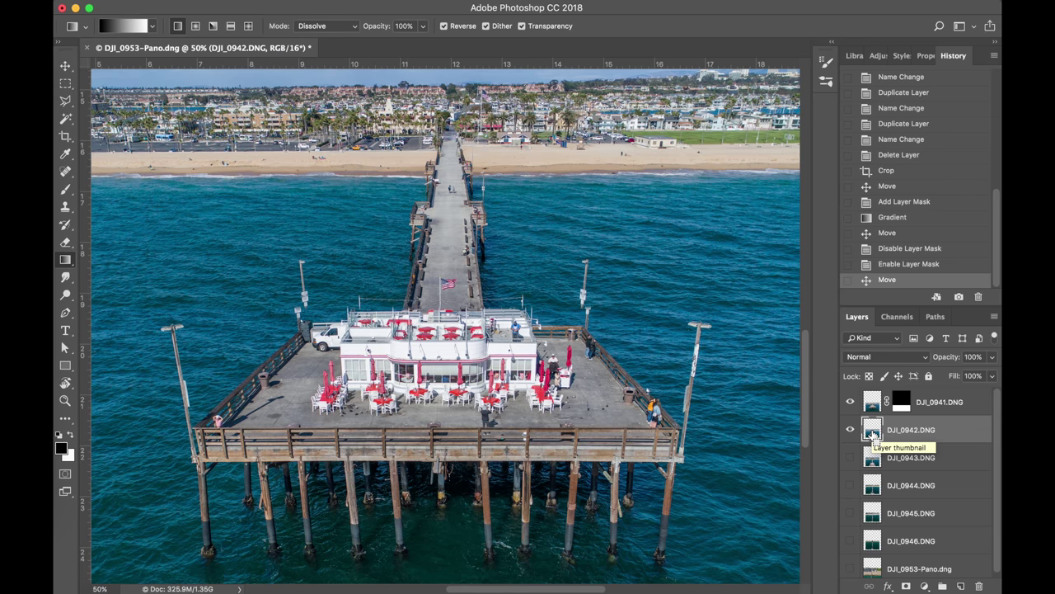
left_click(906, 585)
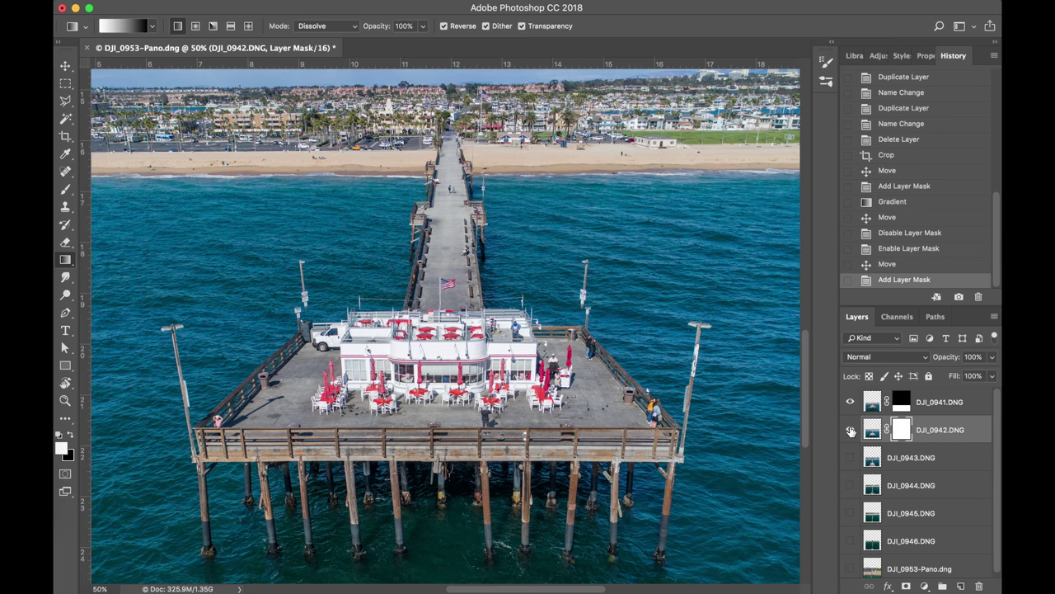
Compare the composite with the DJI_0942.DNG layer hidden and shown
left_click(851, 430)
left_click(851, 430)
left_click(851, 429)
left_click(851, 430)
Set the rectangular marquee style to Normal, outline the strip around the flag just above the restaurant roof, and clear the selection
left_click(65, 84)
left_click_drag(404, 276, 528, 305)
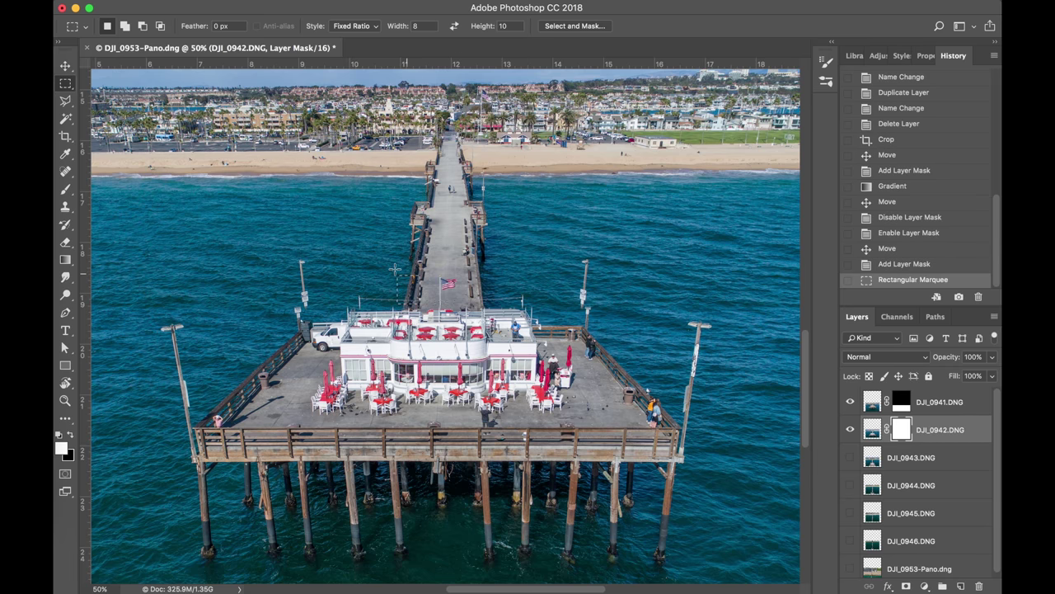
left_click(369, 26)
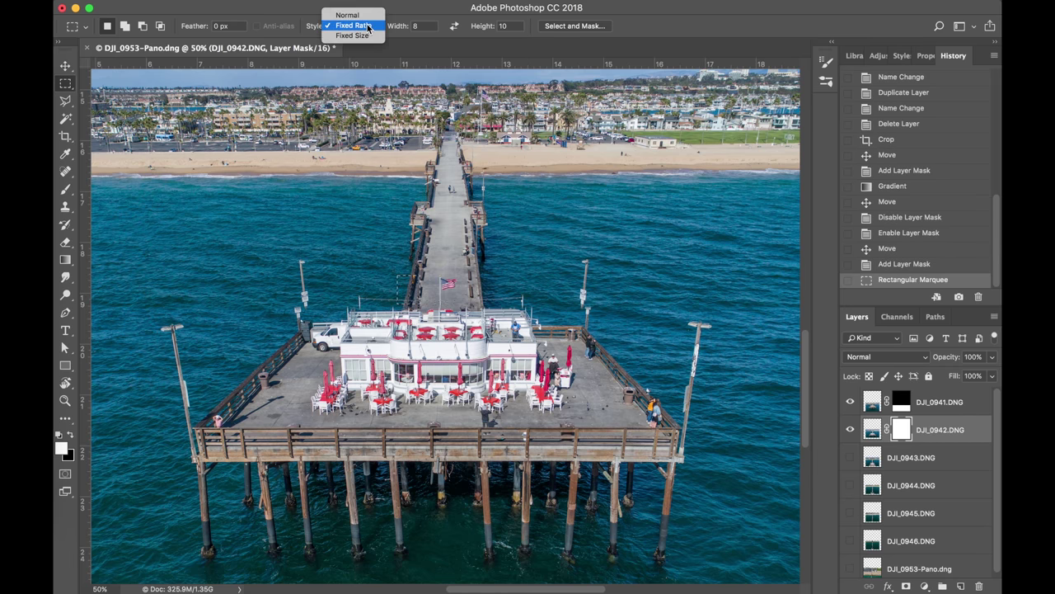
left_click(366, 14)
left_click(365, 286)
left_click_drag(335, 276, 616, 306)
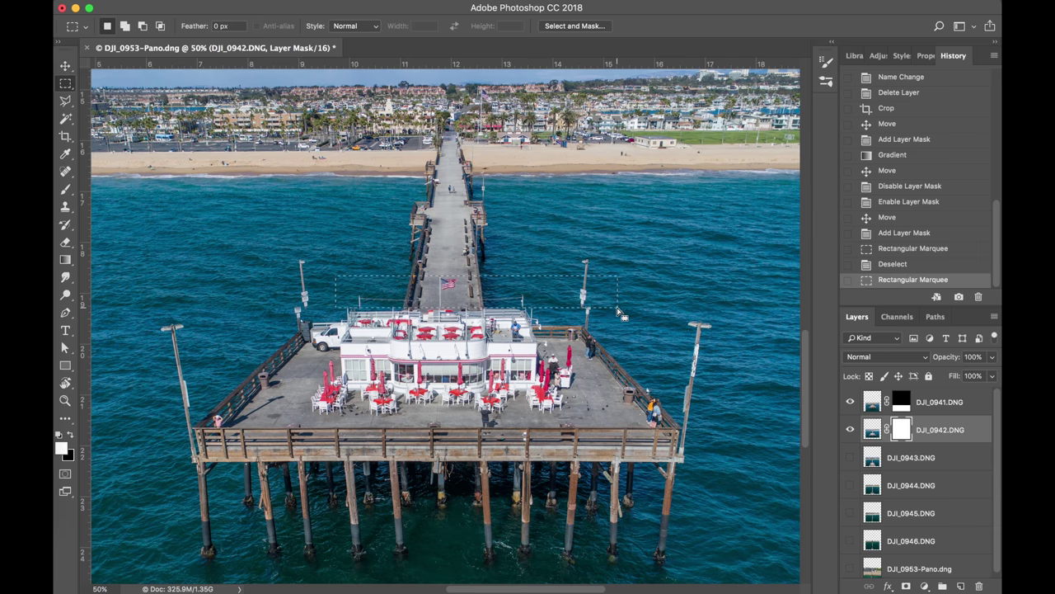
left_click(462, 266)
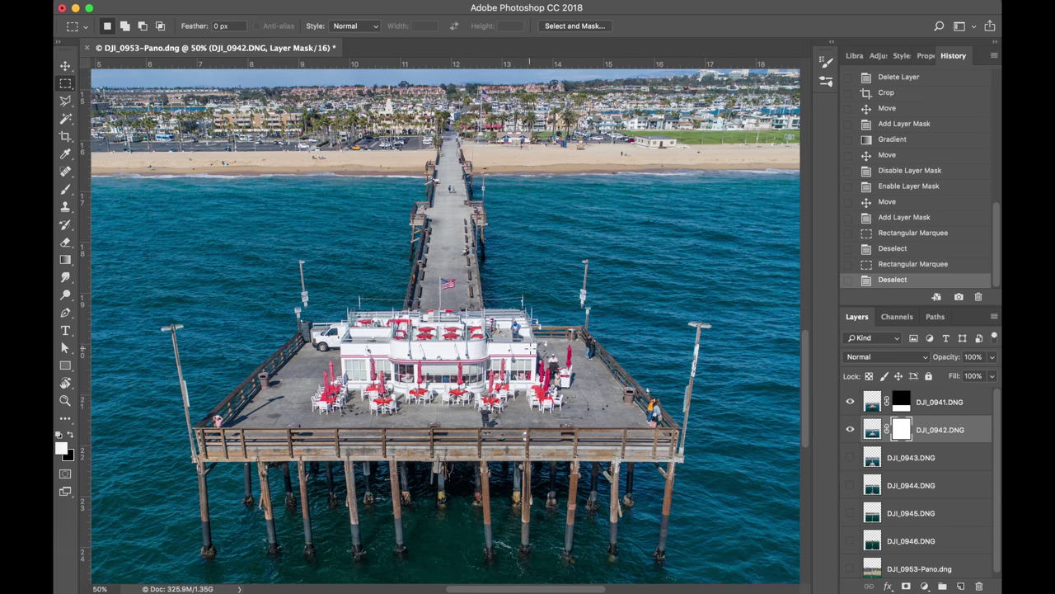
Draw a short vertical gradient on the DJI_0942.DNG layer mask to hide everything above the flag
left_click(874, 430)
left_click(899, 429)
left_click(66, 259)
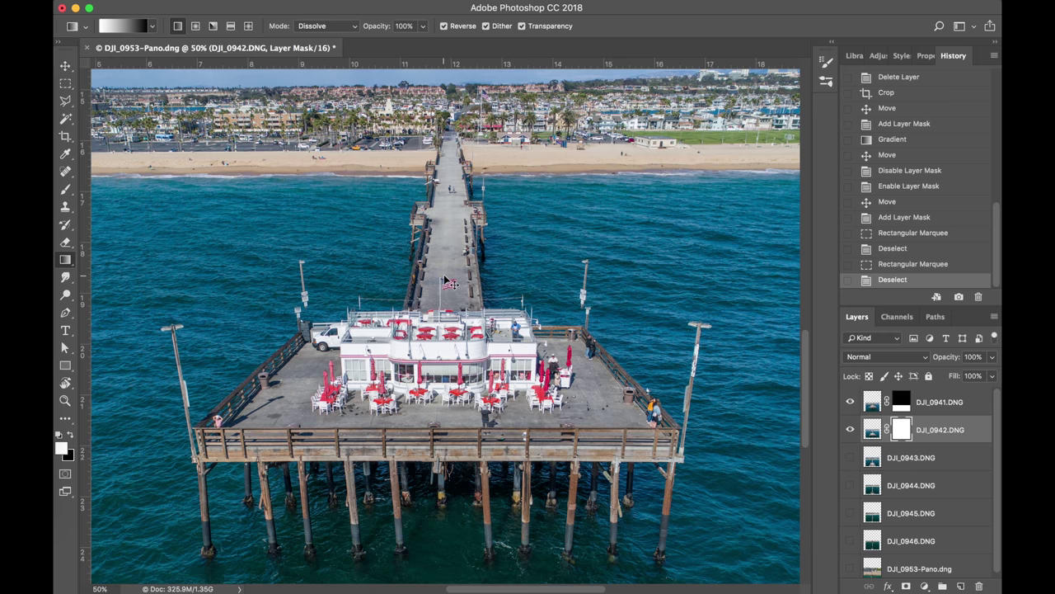
key("super+plus")
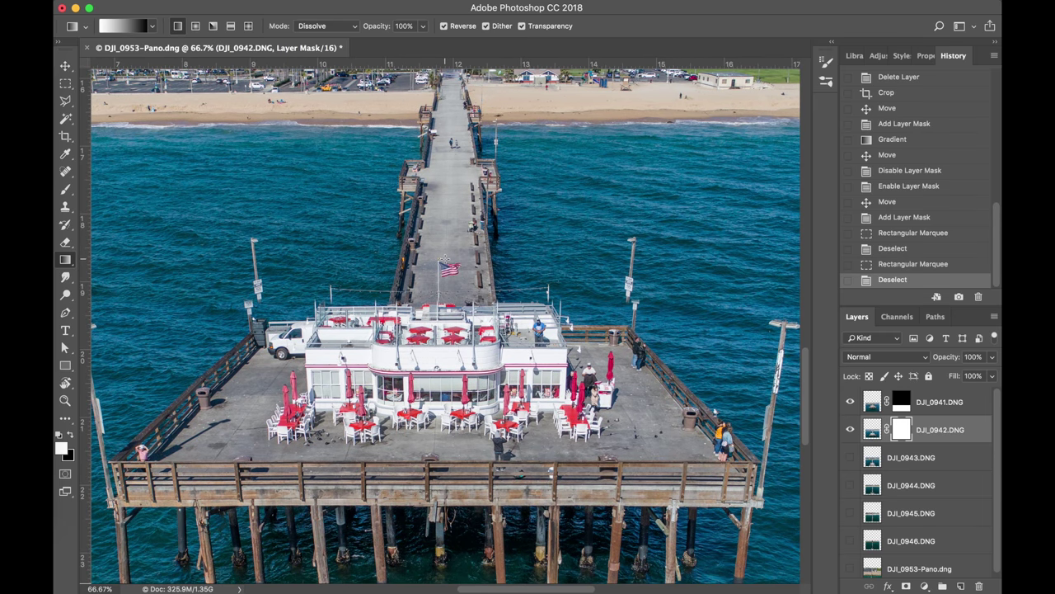
key("b")
left_click_drag(446, 265, 447, 260)
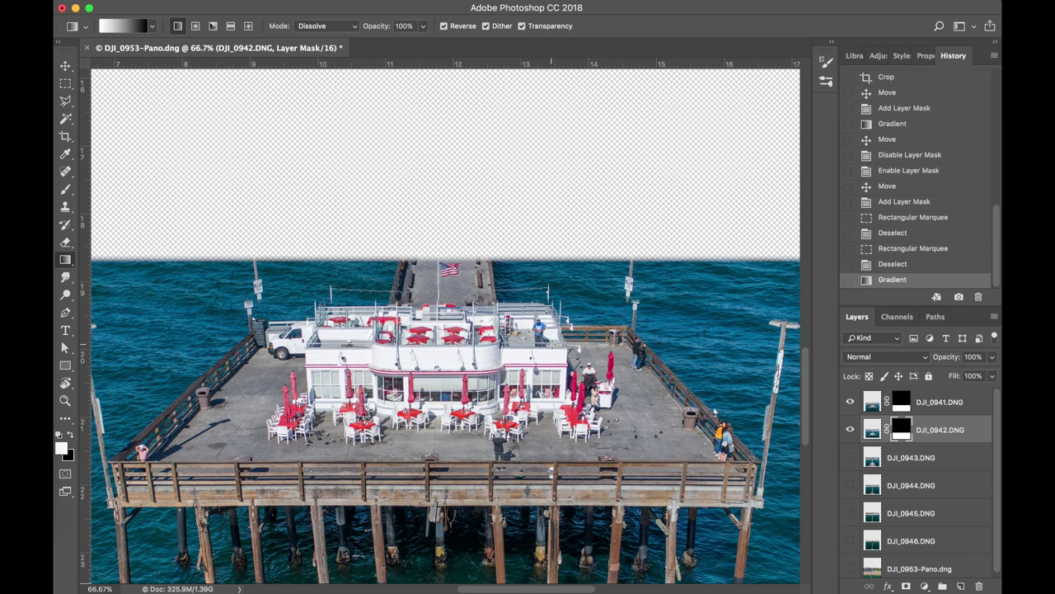
Examine the strip that the masked DJI_0942.DNG layer contributes by toggling its visibility
left_click(850, 430)
left_click(850, 430)
left_click(850, 429)
left_click(850, 429)
left_click(850, 429)
left_click(850, 429)
left_click(850, 430)
left_click(850, 430)
Show the DJI_0943.DNG layer and move it up so its pier lines up with the pier behind the flag
left_click(850, 458)
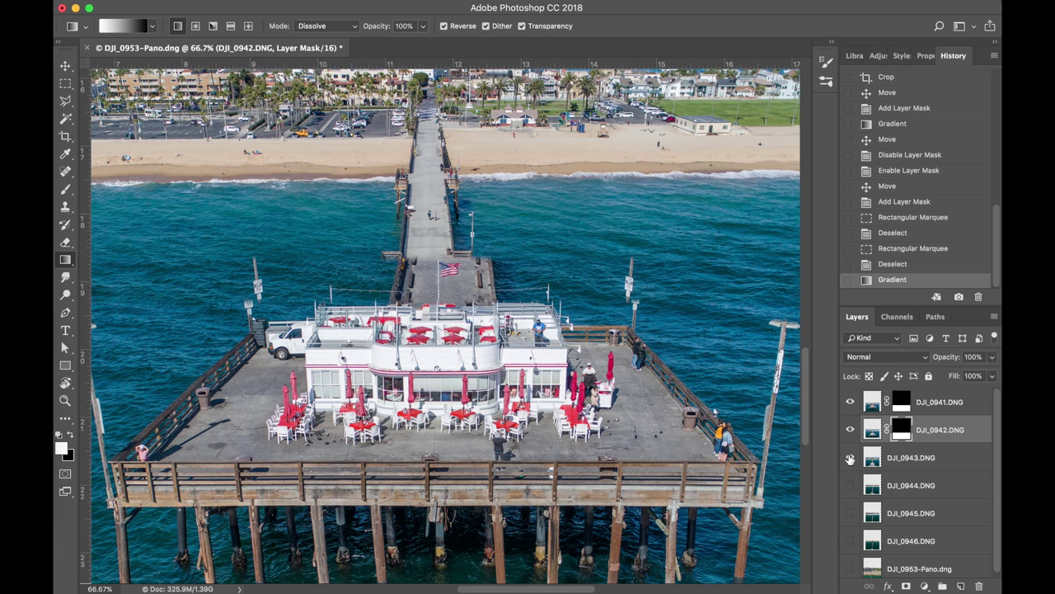
left_click(875, 463)
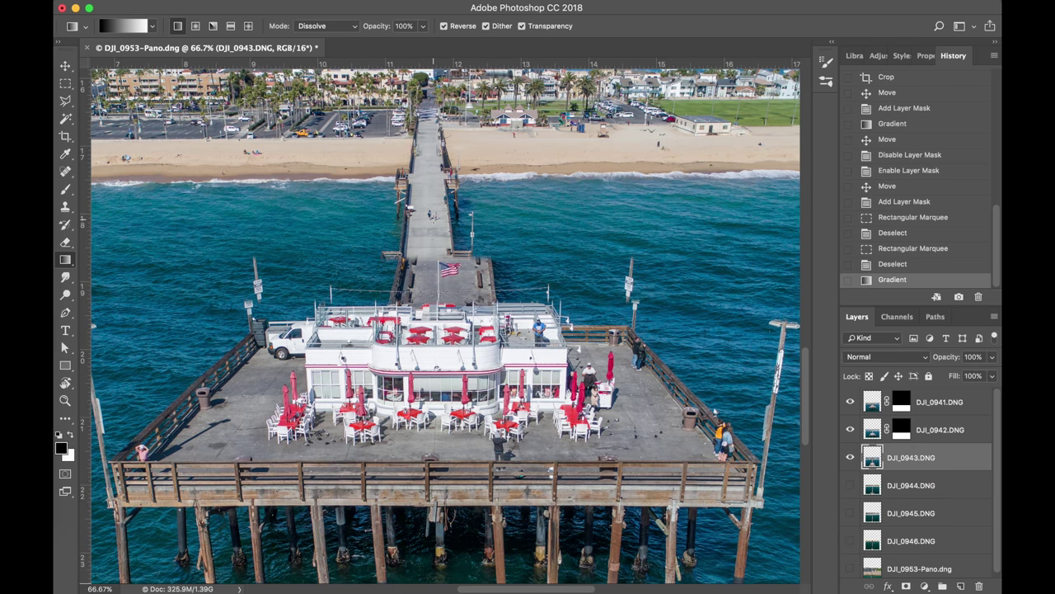
left_click_drag(433, 216, 446, 78)
mouse_move(475, 238)
left_mouse_down()
mouse_move(486, 200)
mouse_move(479, 117)
mouse_move(482, 225)
left_mouse_up()
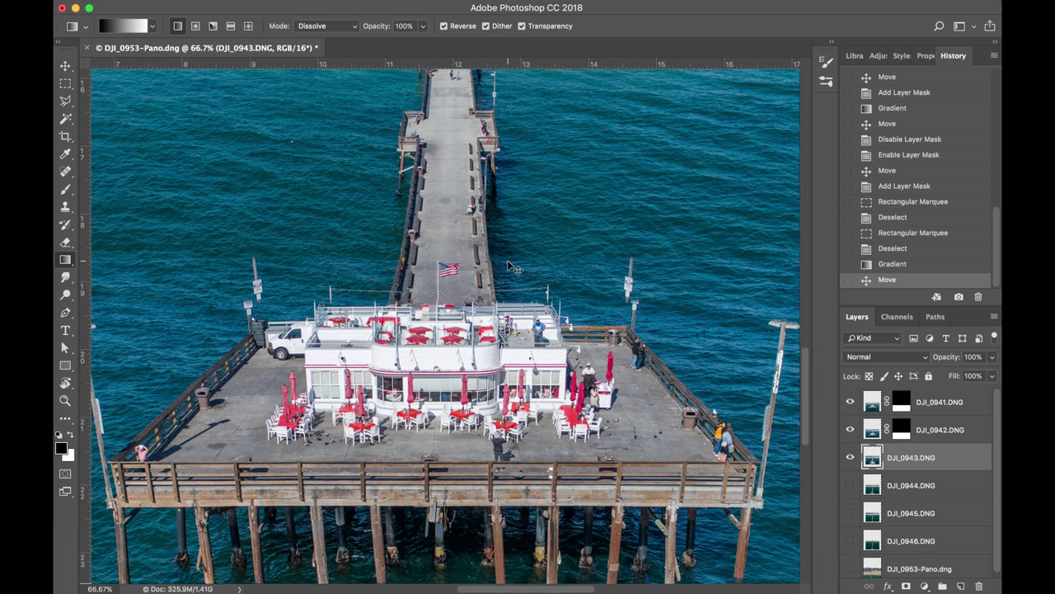
Examine the pier seam between DJI_0942.DNG and DJI_0943.DNG up close, and the alignment along the whole pier
key("super+1")
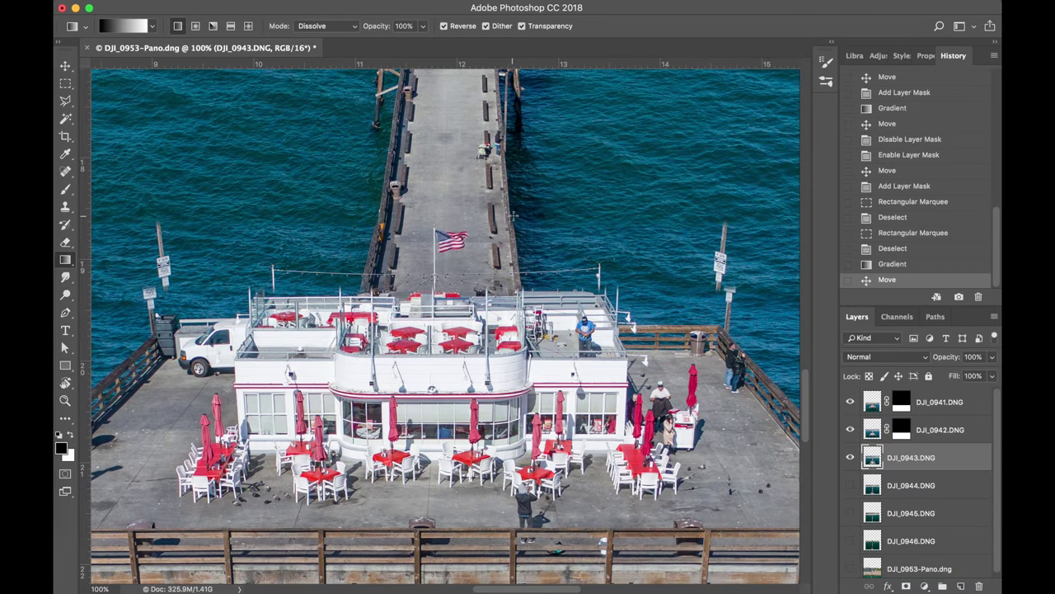
key("super+equal")
scroll(523, 235, "up", 3)
scroll(523, 235, "up", 2)
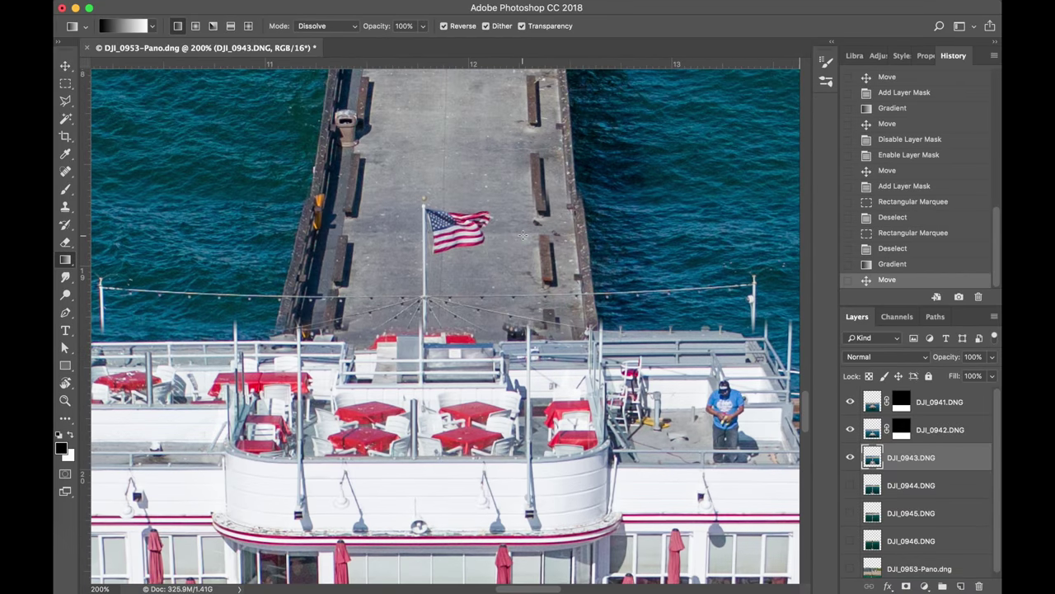
key("super+0")
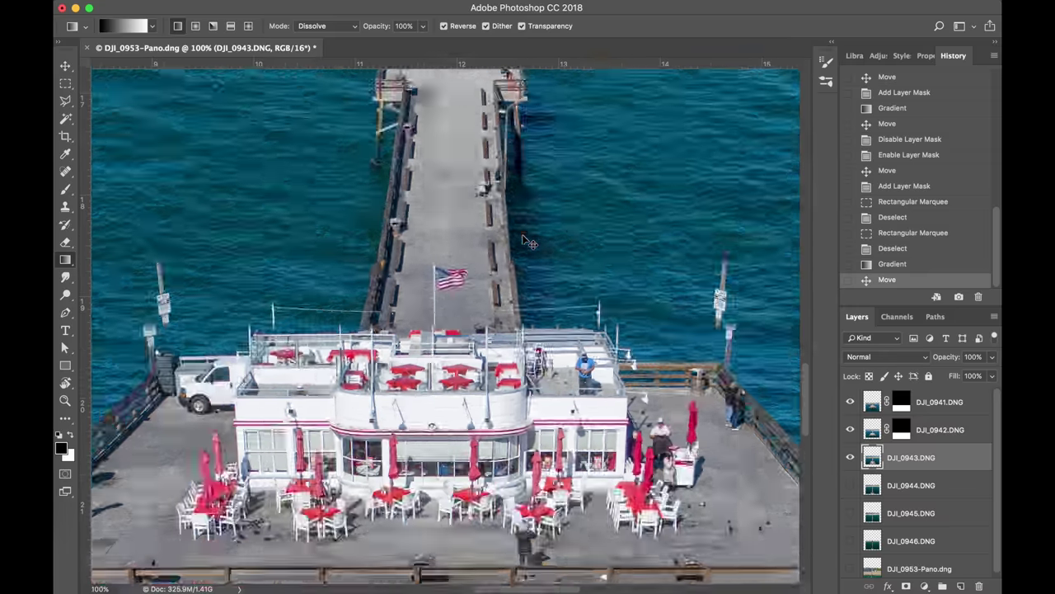
scroll(523, 235, "up", 5)
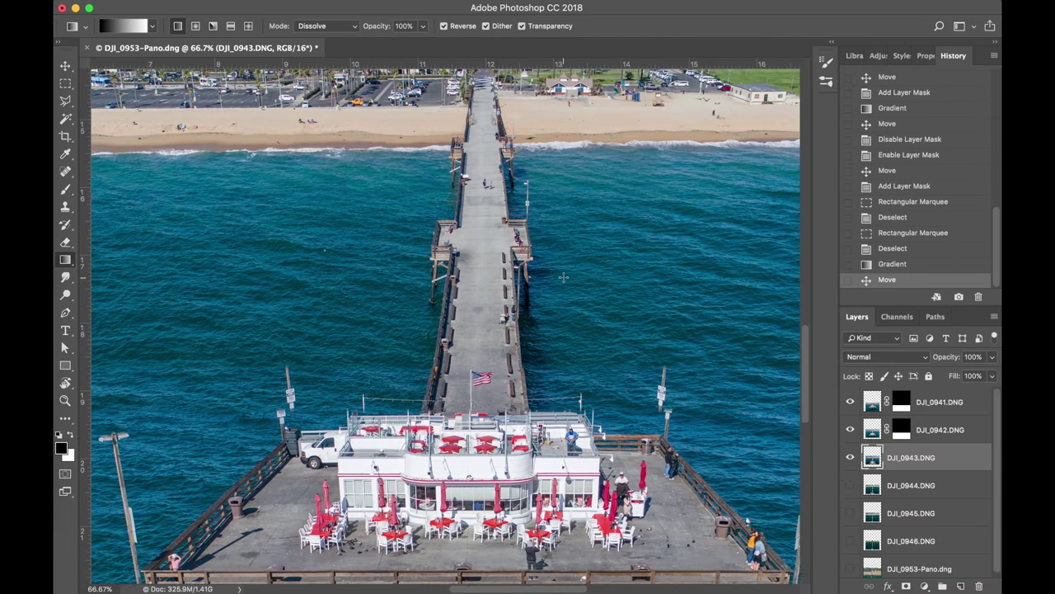
scroll(564, 277, "down", 5)
scroll(564, 277, "left", 2)
scroll(564, 277, "up", 3)
scroll(564, 277, "right", 2)
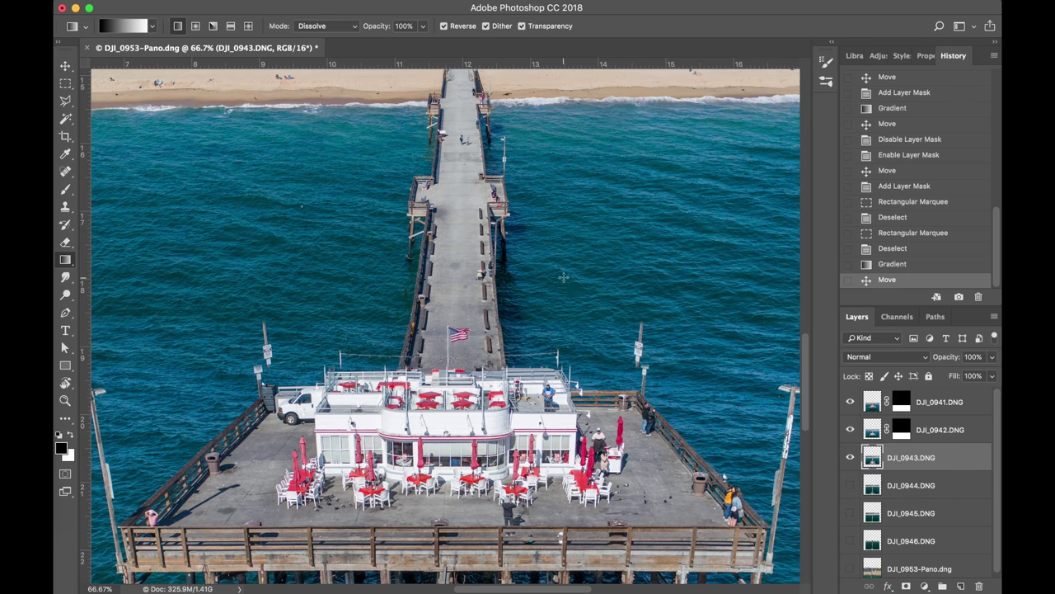
key("super+minus")
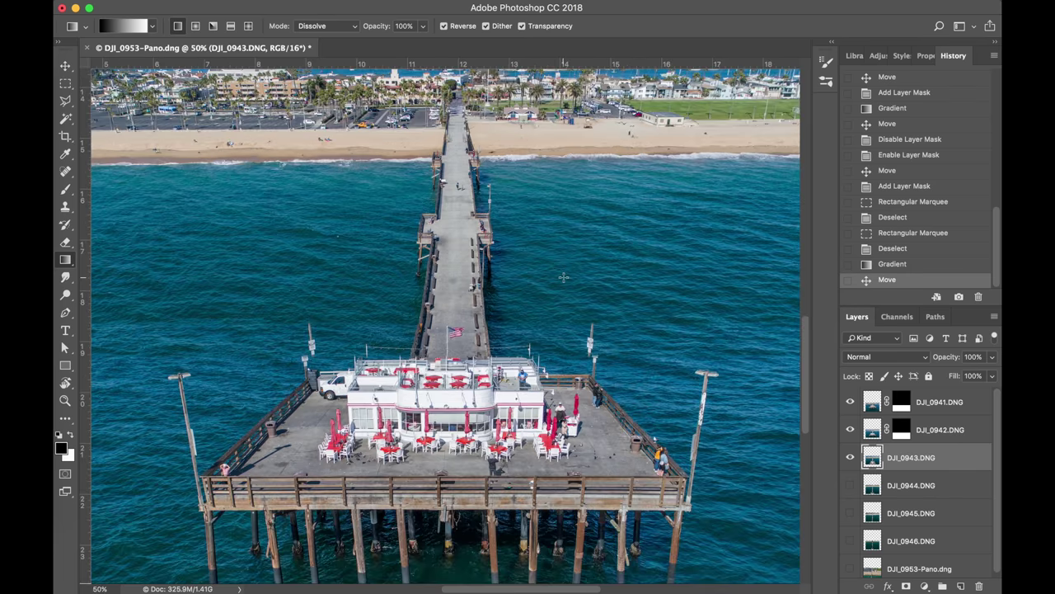
Compare what each photo adds to the composite by toggling the visibility of DJI_0943.DNG, DJI_0942.DNG and DJI_0941.DNG
left_click(850, 458)
left_click(850, 459)
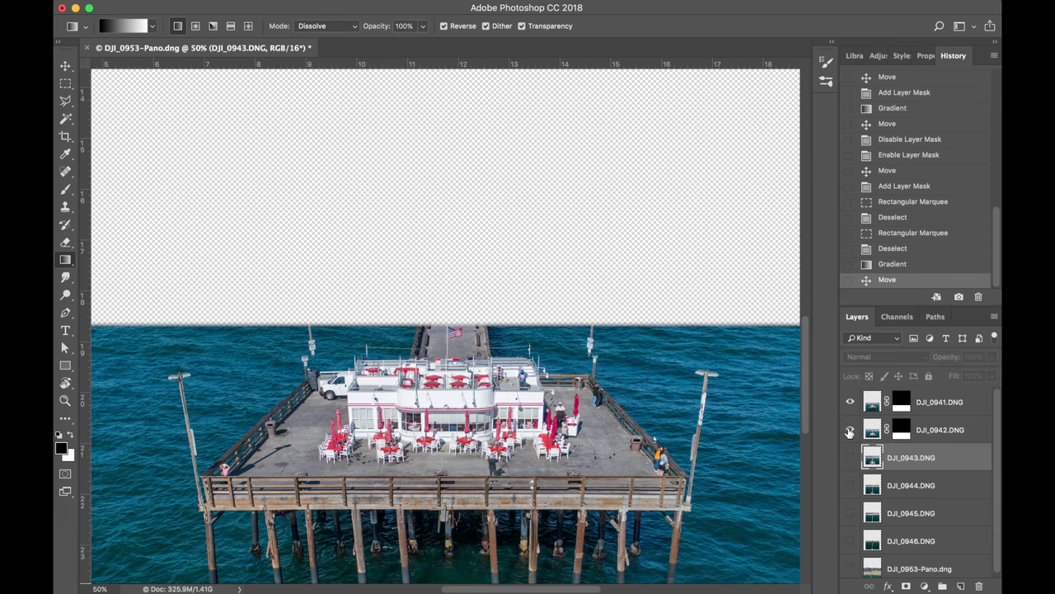
left_click(850, 429)
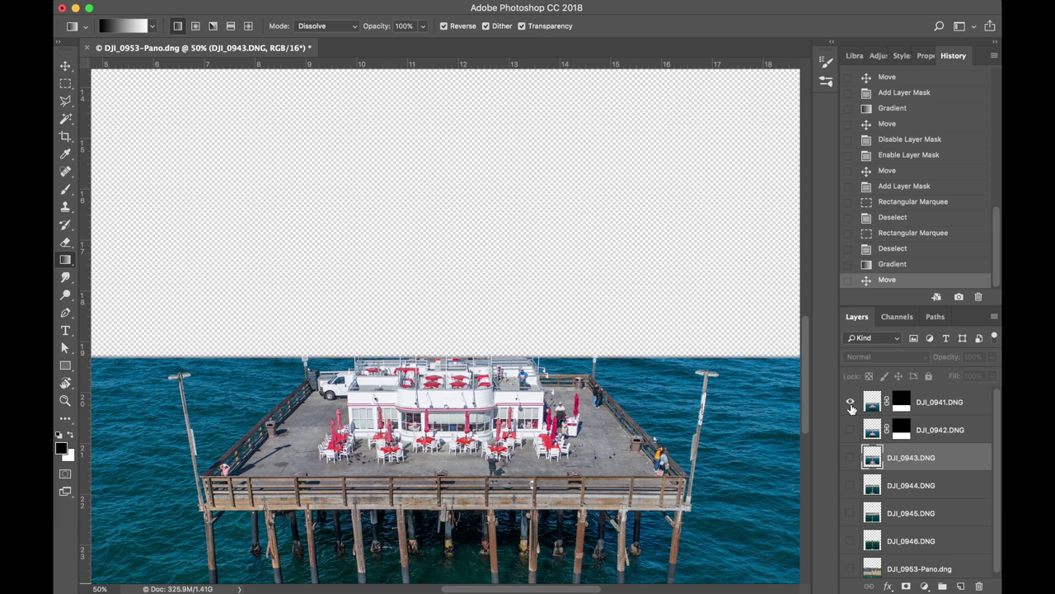
left_click(849, 402)
left_click(850, 402)
left_click(850, 429)
left_click(850, 430)
left_click(850, 429)
left_click(850, 430)
left_click(850, 429)
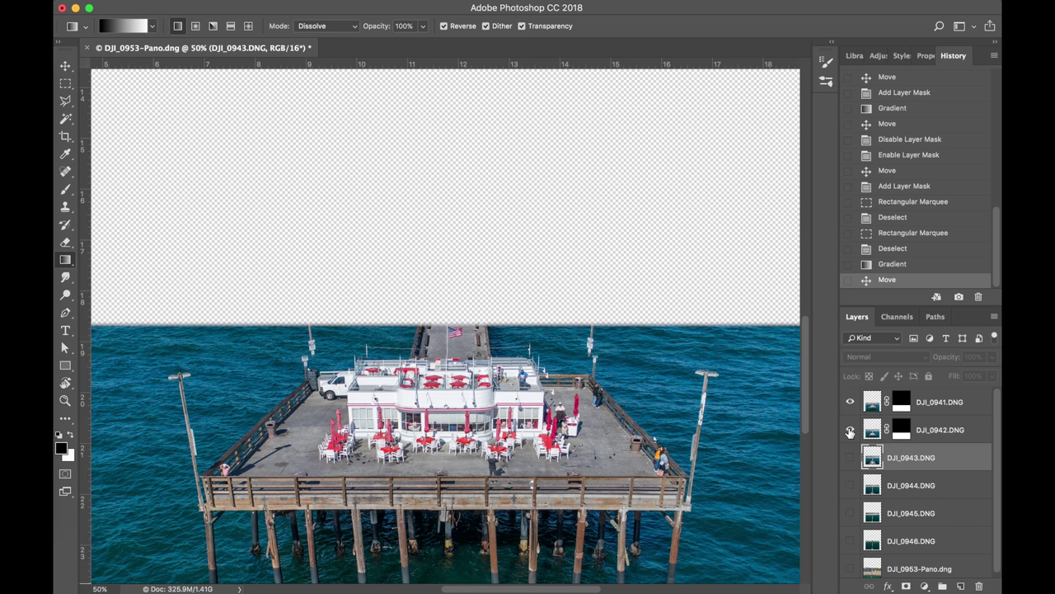
left_click(850, 457)
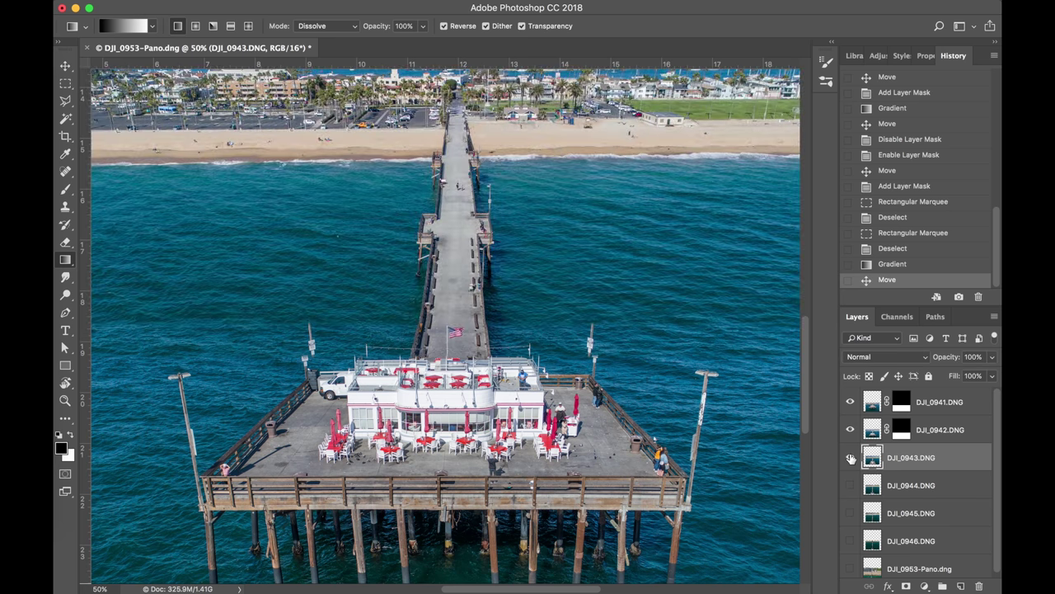
Add a layer mask to DJI_0943.DNG and draw a short vertical gradient hiding everything above the trash can beyond the flag
left_click(905, 586)
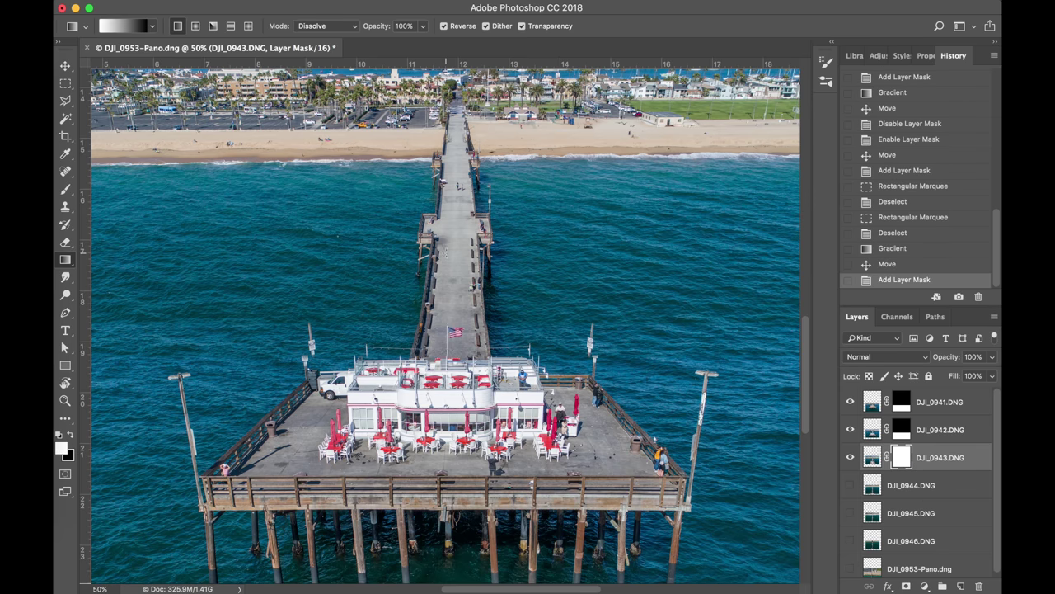
key("super+equal")
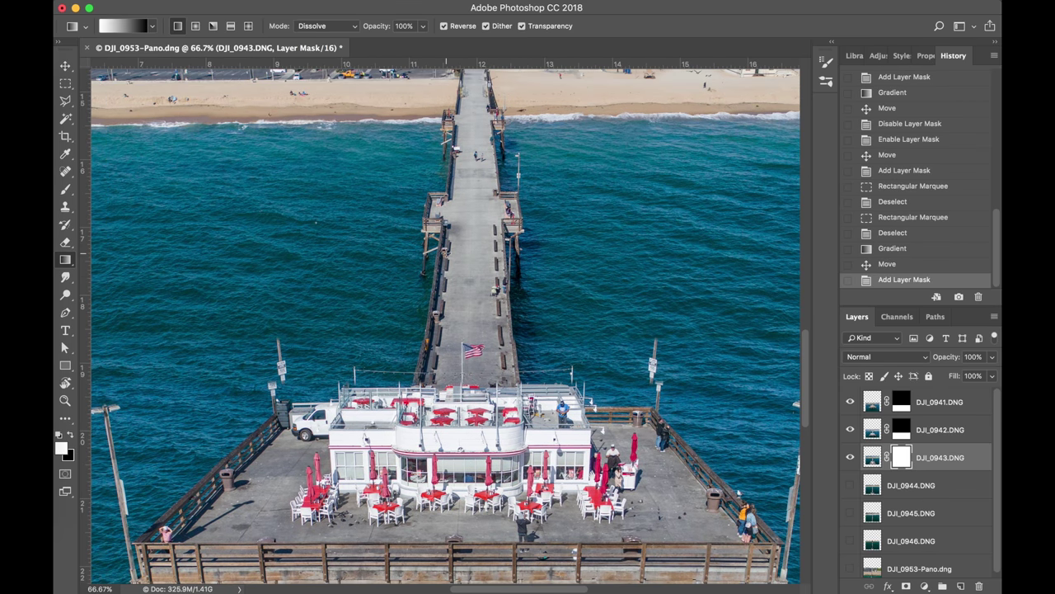
left_click(850, 458)
left_click(851, 458)
key("super+plus")
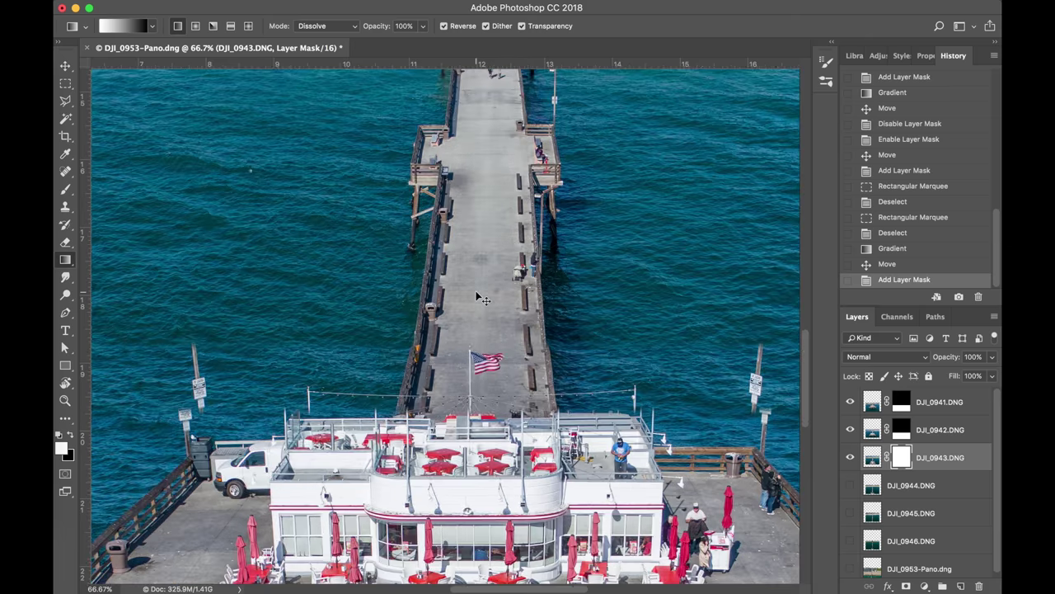
left_click_drag(487, 276, 487, 281)
left_click(901, 460, "alt")
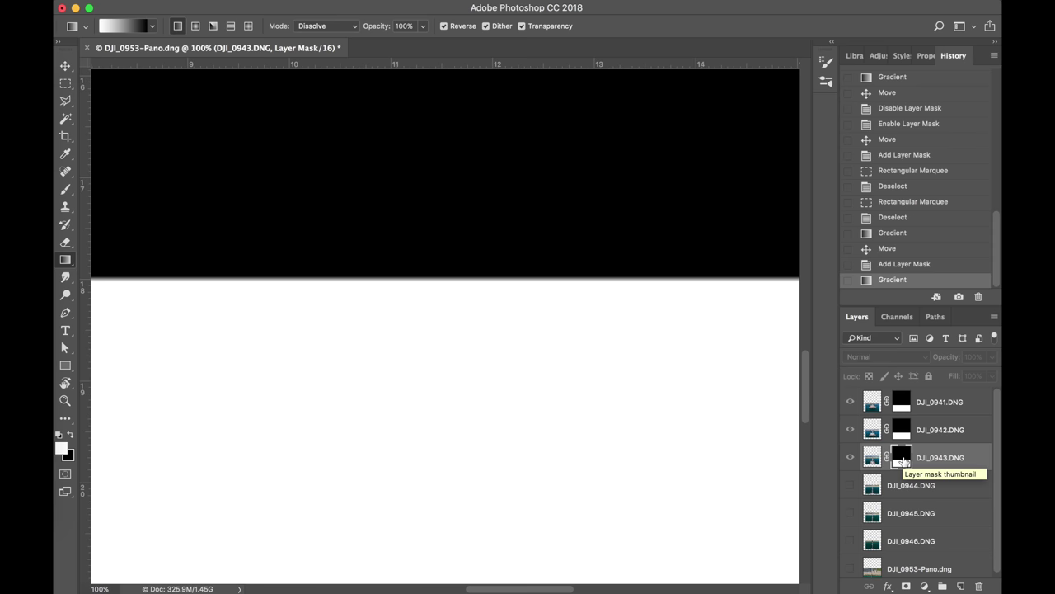
left_click(901, 460, "alt")
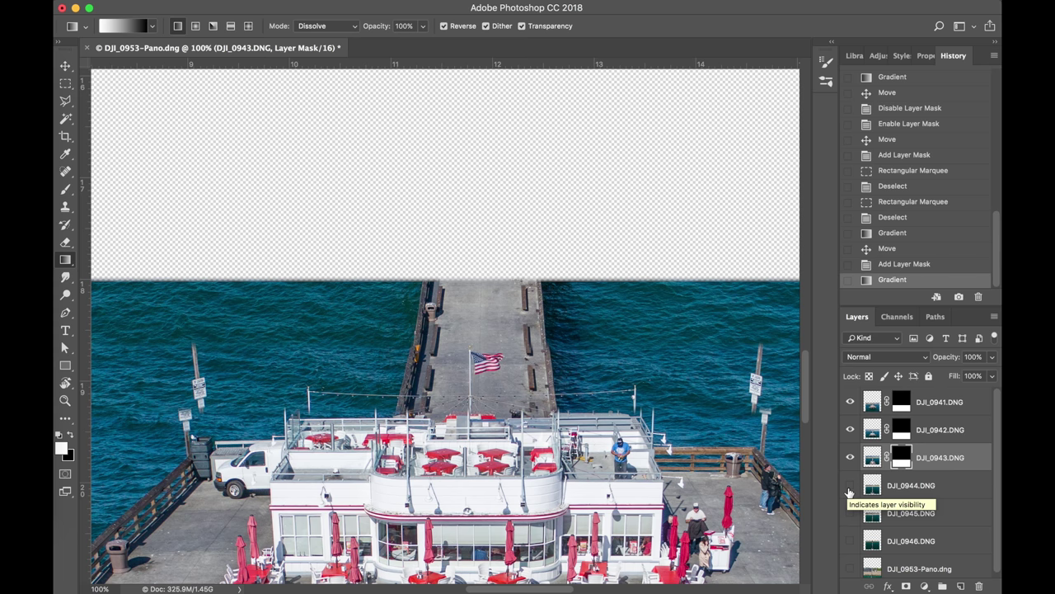
Show the DJI_0944.DNG layer and move it up so its pier continues the masked DJI_0943.DNG pier
left_click(850, 485)
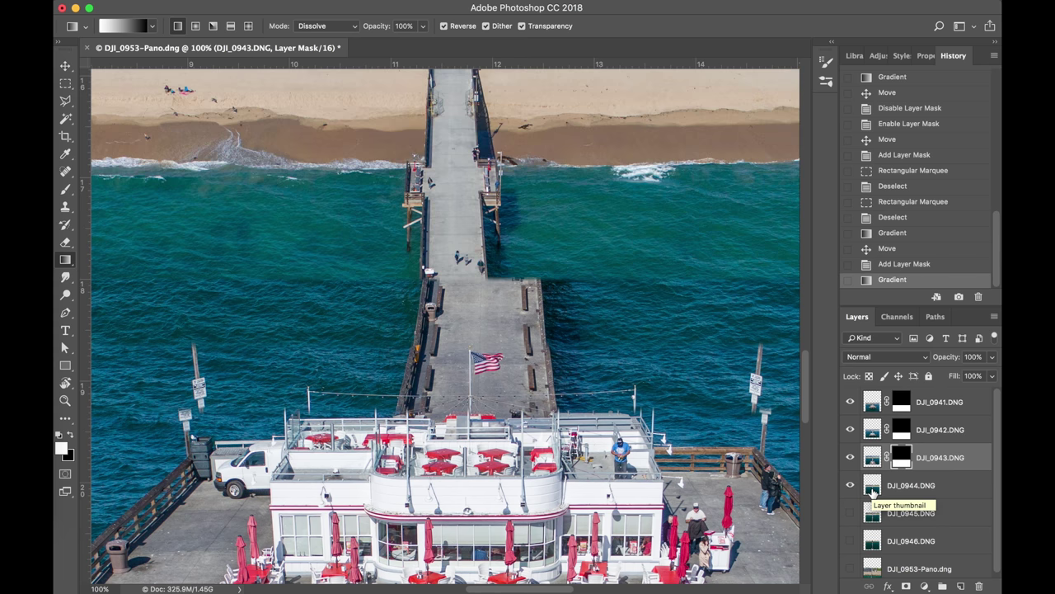
left_click(873, 488)
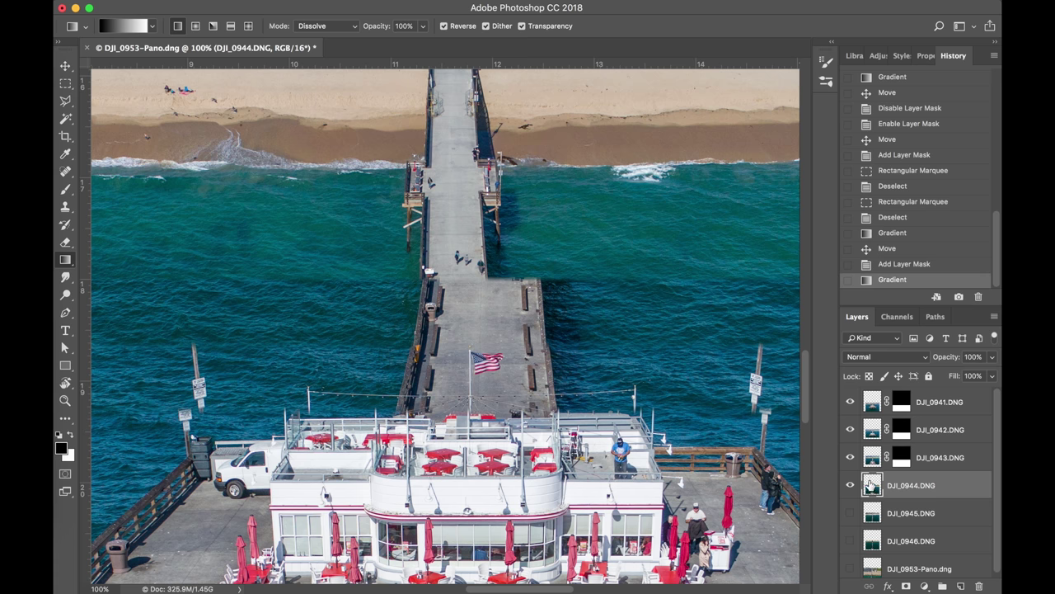
left_click_drag(513, 226, 538, 75)
left_click_drag(537, 228, 521, 148)
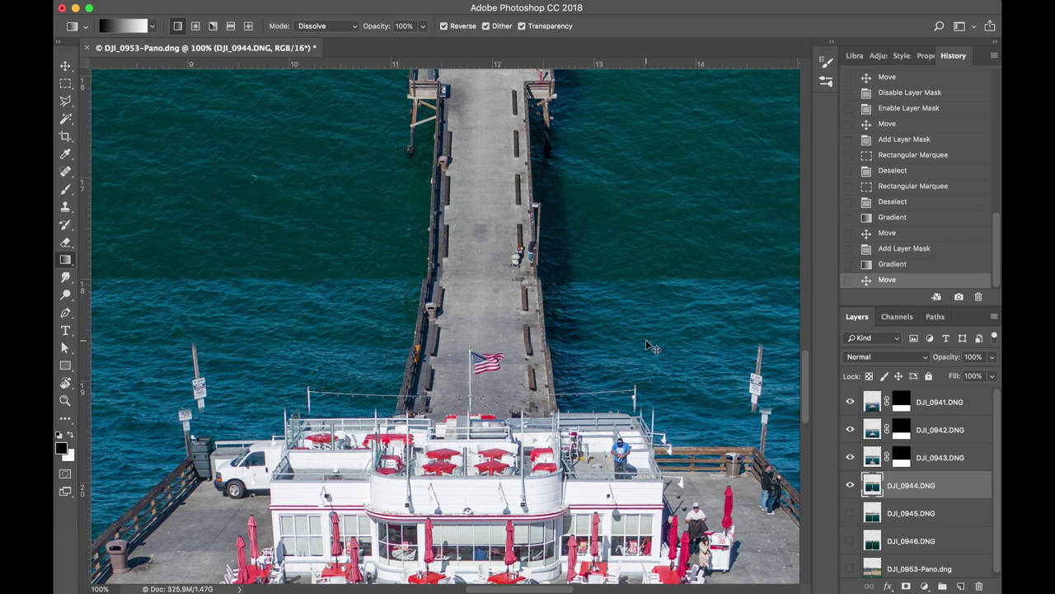
key("super+minus")
key("super+minus")
key("super+minus")
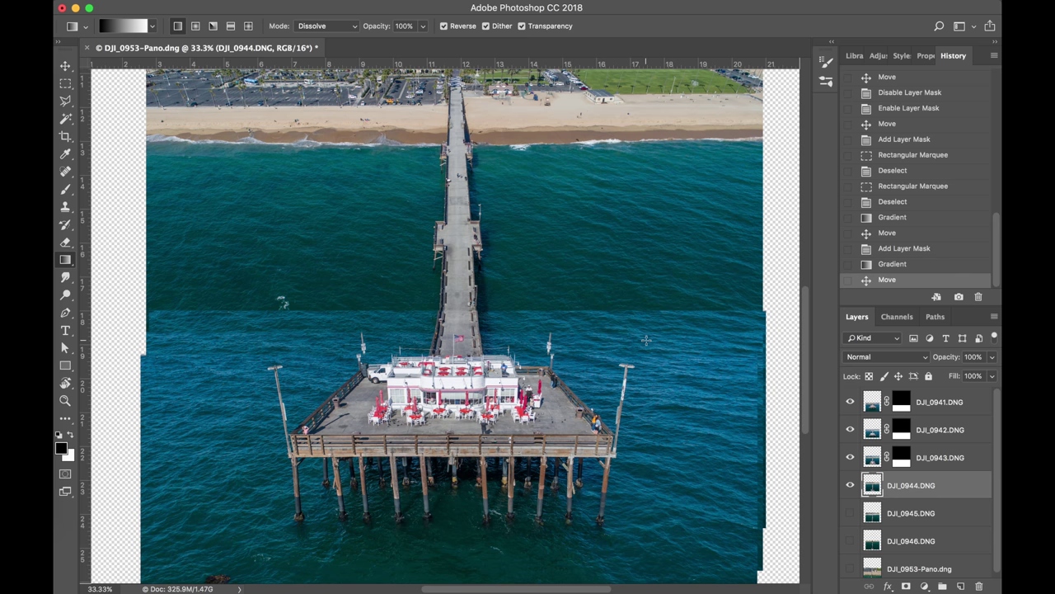
key("super+equal")
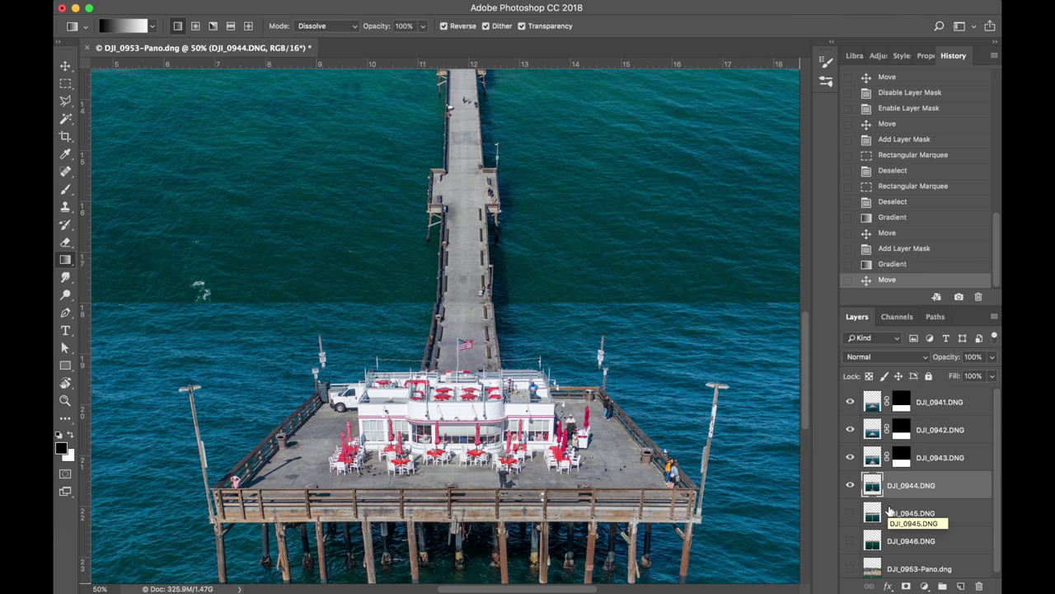
Hide layers DJI_0941.DNG through DJI_0944.DNG and view the DJI_0945.DNG and DJI_0946.DNG photos on their own
scroll(913, 527, "down", 1)
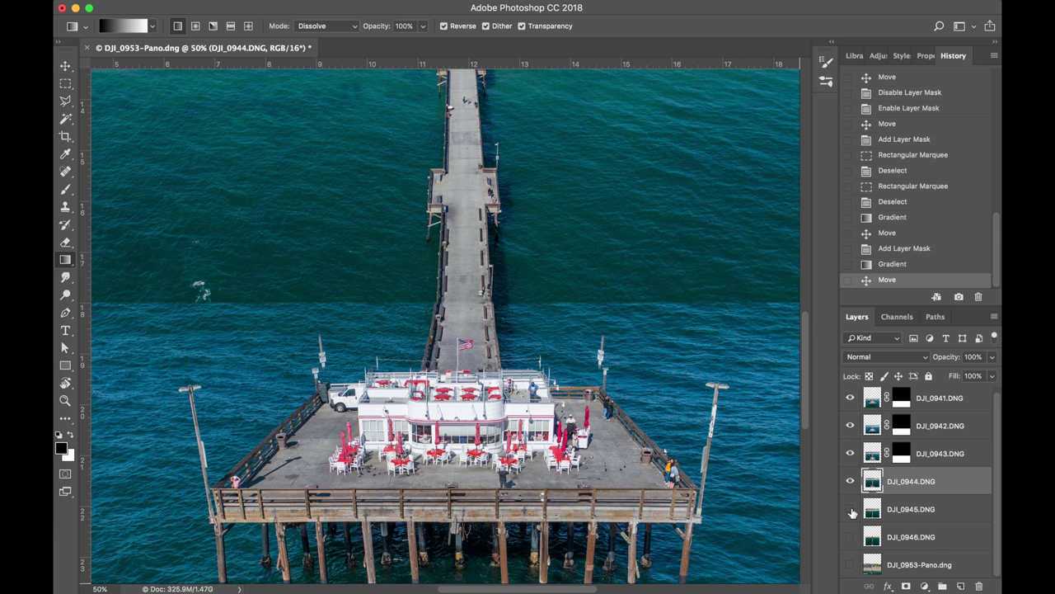
right_click(850, 481)
left_click(851, 404)
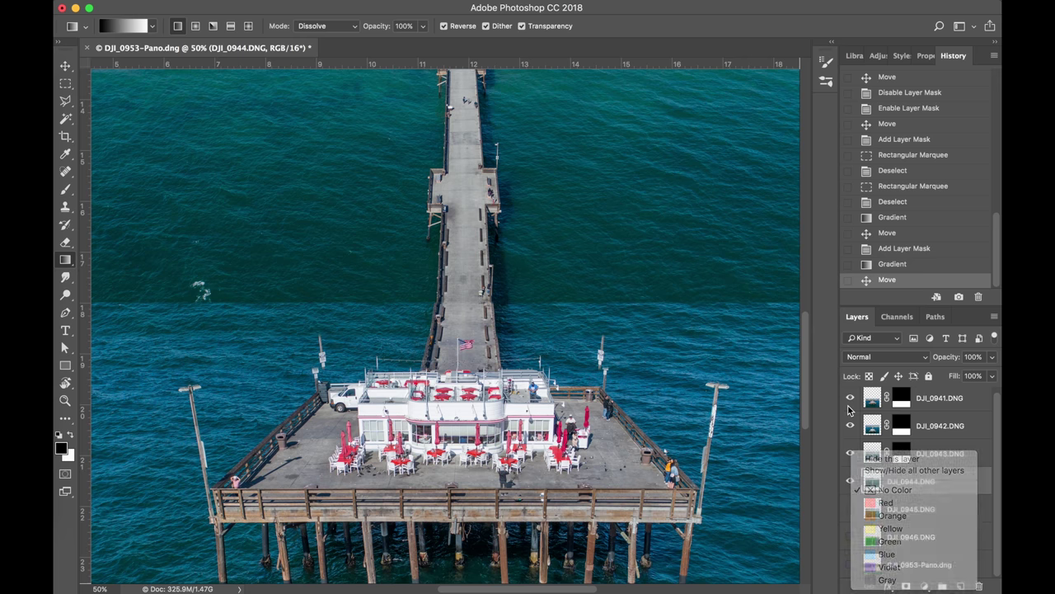
left_click_drag(851, 398, 849, 513)
left_click(849, 513)
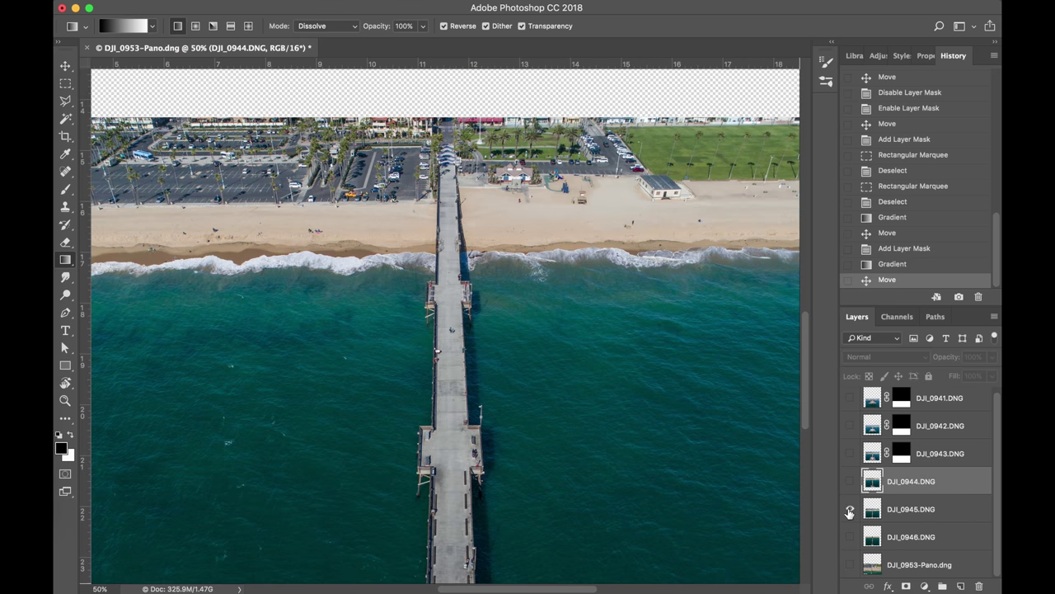
left_click(851, 538)
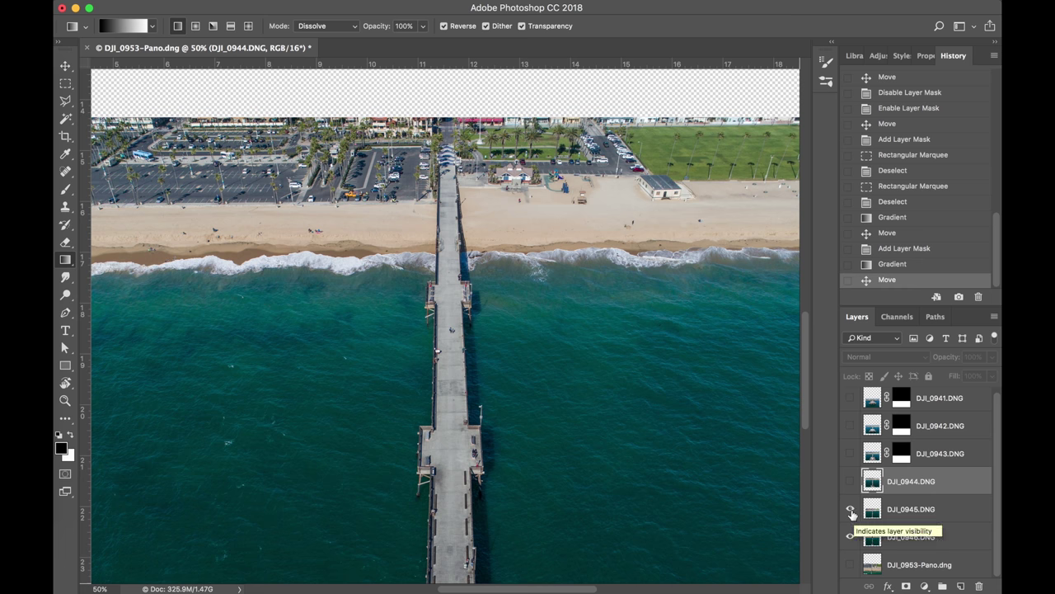
left_click(849, 510)
key("super+minus")
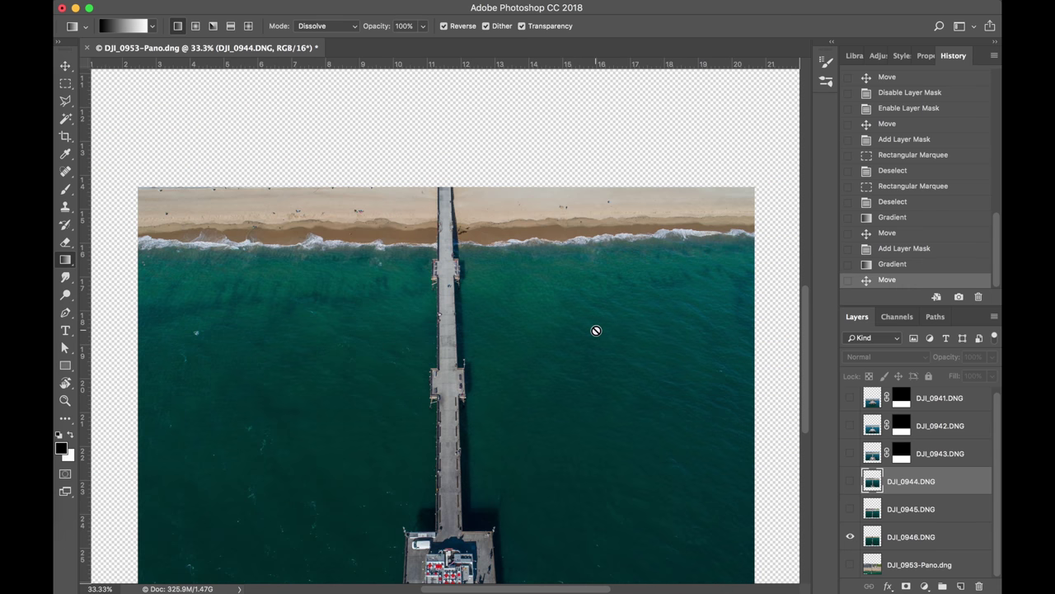
Hide DJI_0946.DNG and view the DJI_0953-Pano.dng beach panorama on its own
scroll(596, 332, "down", 3)
left_click(850, 536)
left_click(850, 566)
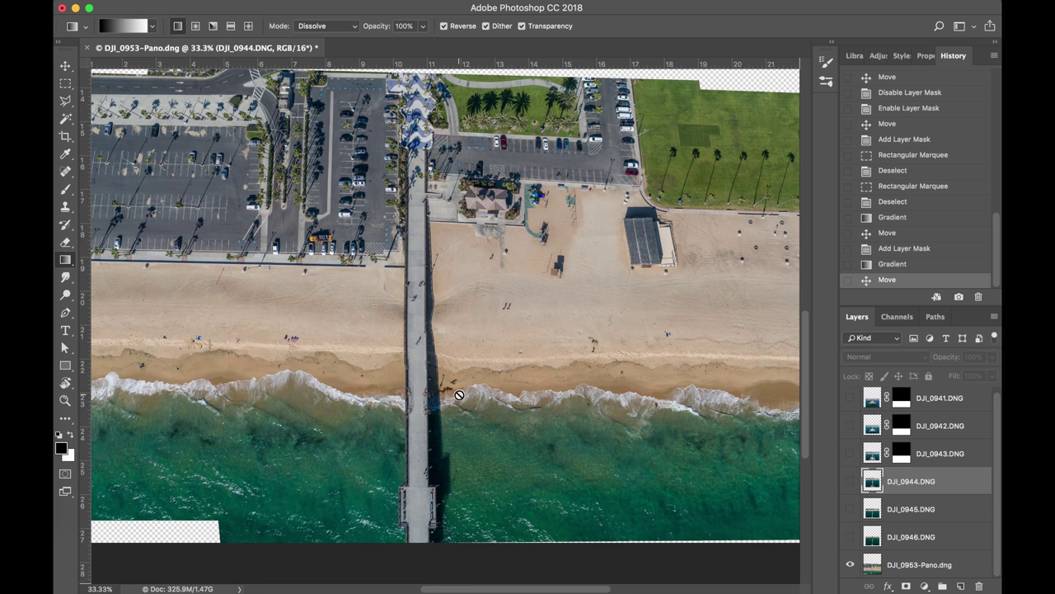
left_click(879, 560)
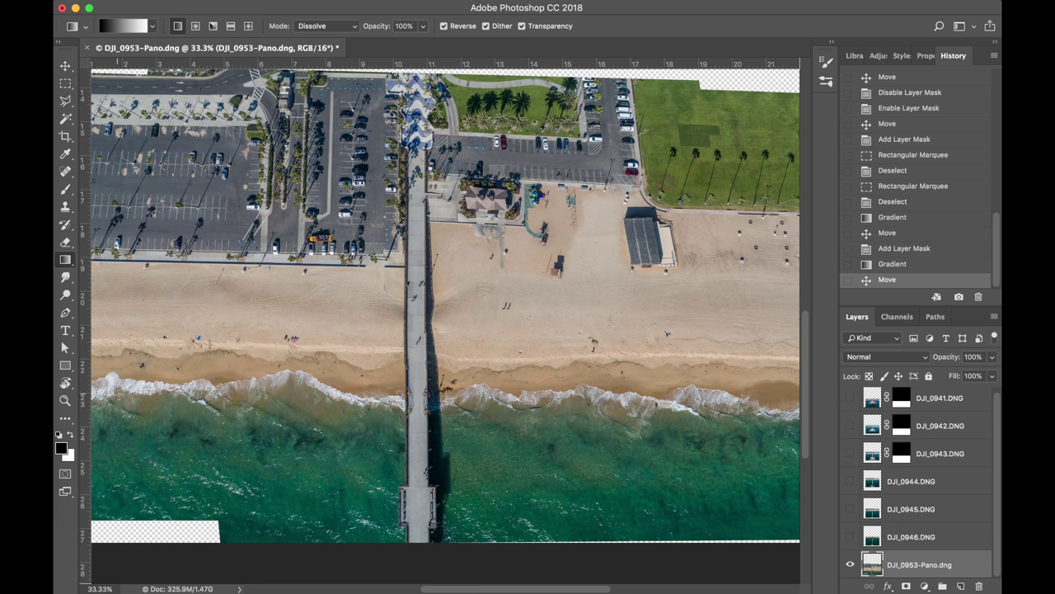
left_click_drag(122, 412, 716, 422)
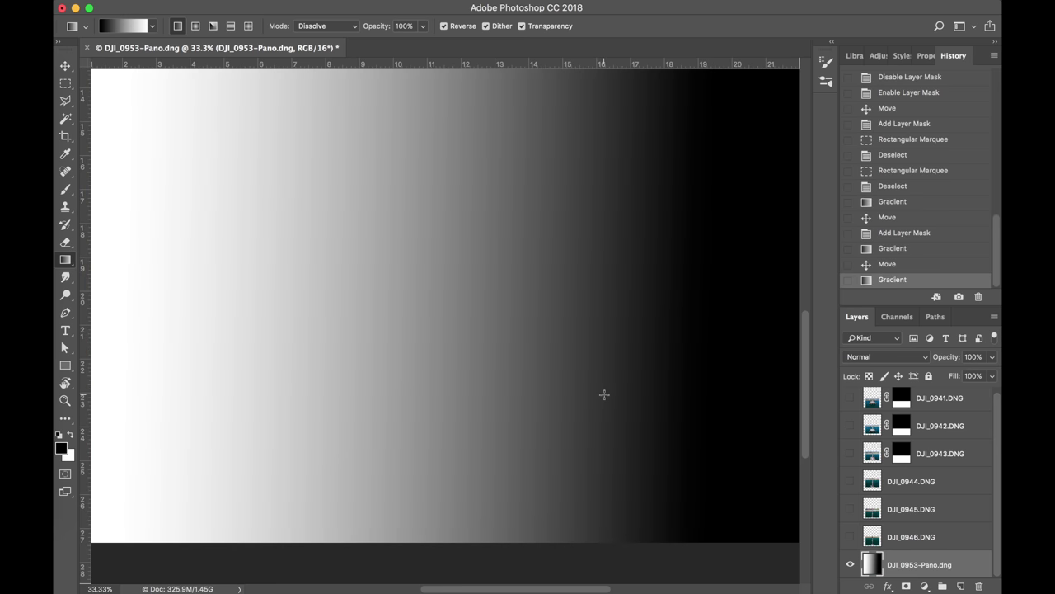
key("super+z")
Show layers DJI_0946.DNG through DJI_0941.DNG again above the beach panorama
left_click(871, 537)
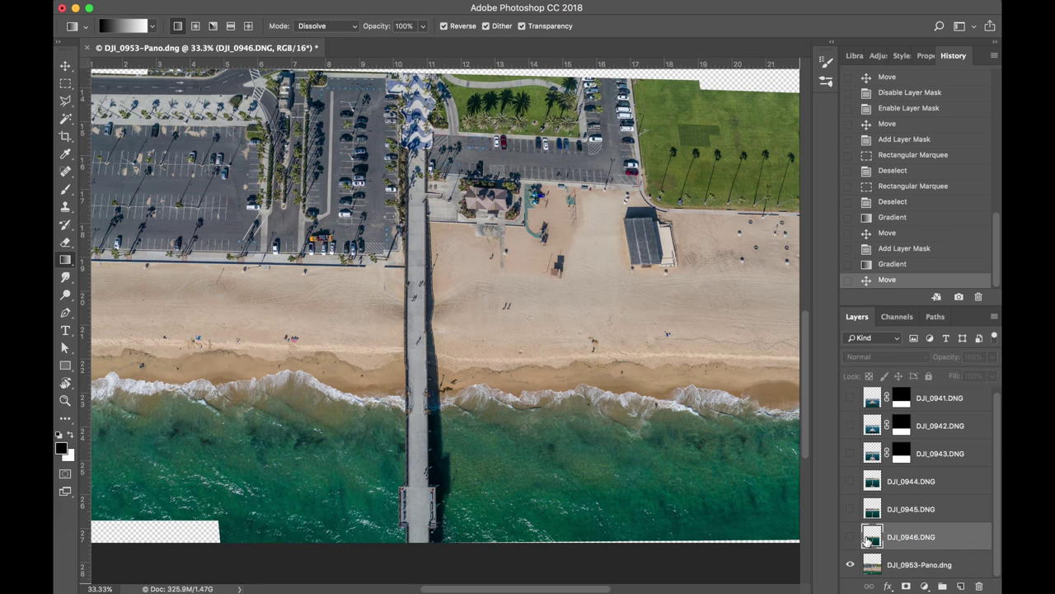
left_click(851, 537)
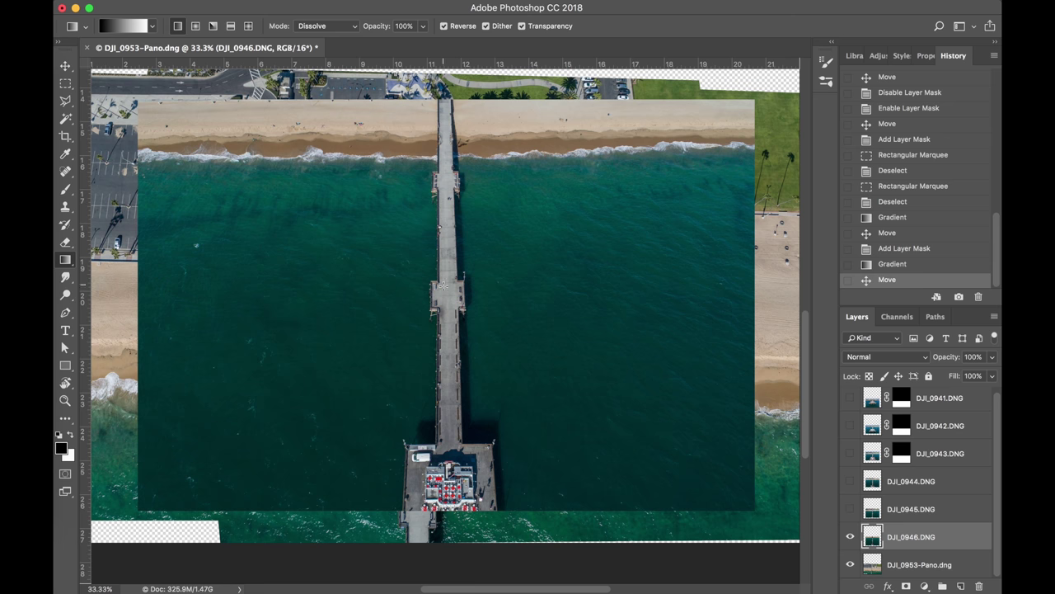
left_click(848, 509)
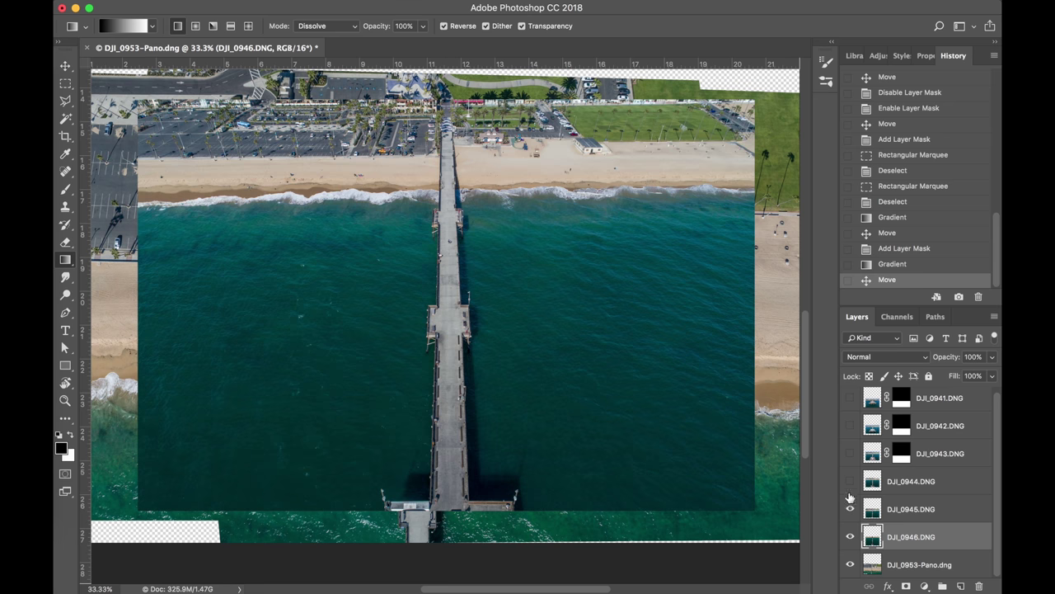
left_click(850, 481)
left_click(849, 454)
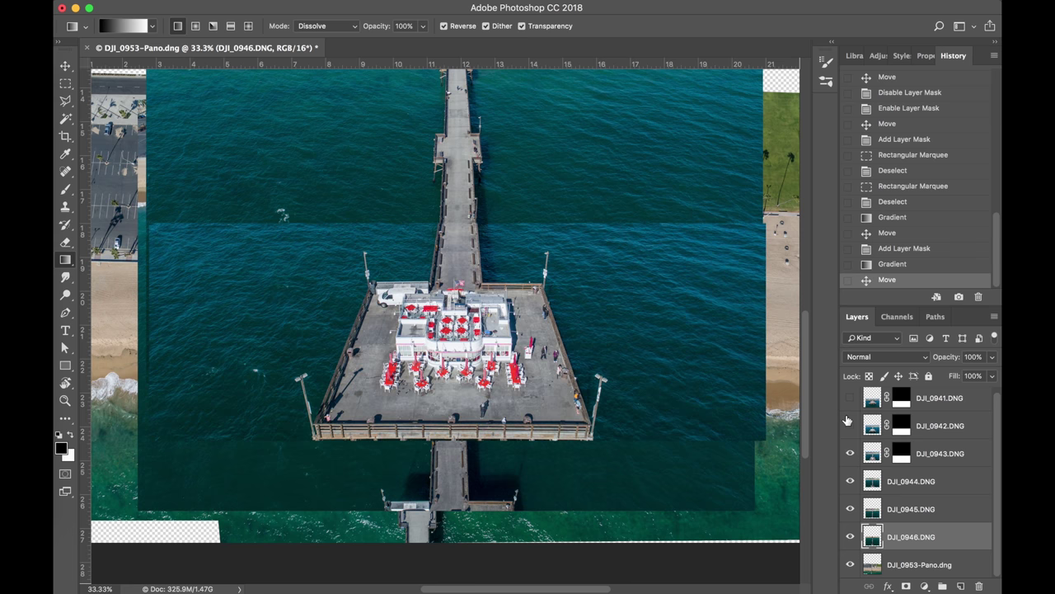
left_click(850, 425)
left_click(850, 397)
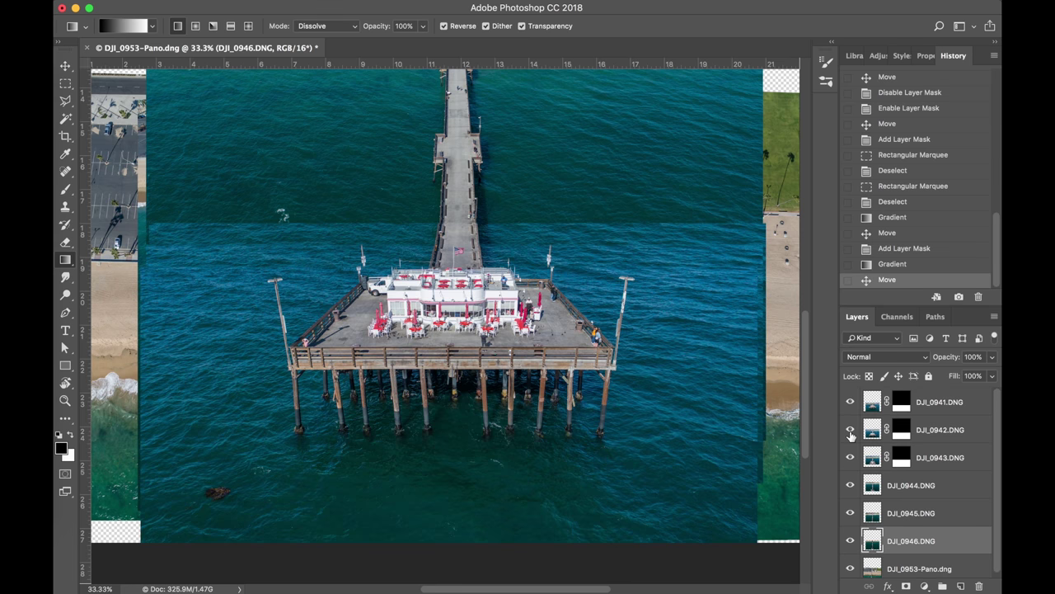
scroll(646, 299, "up", 5)
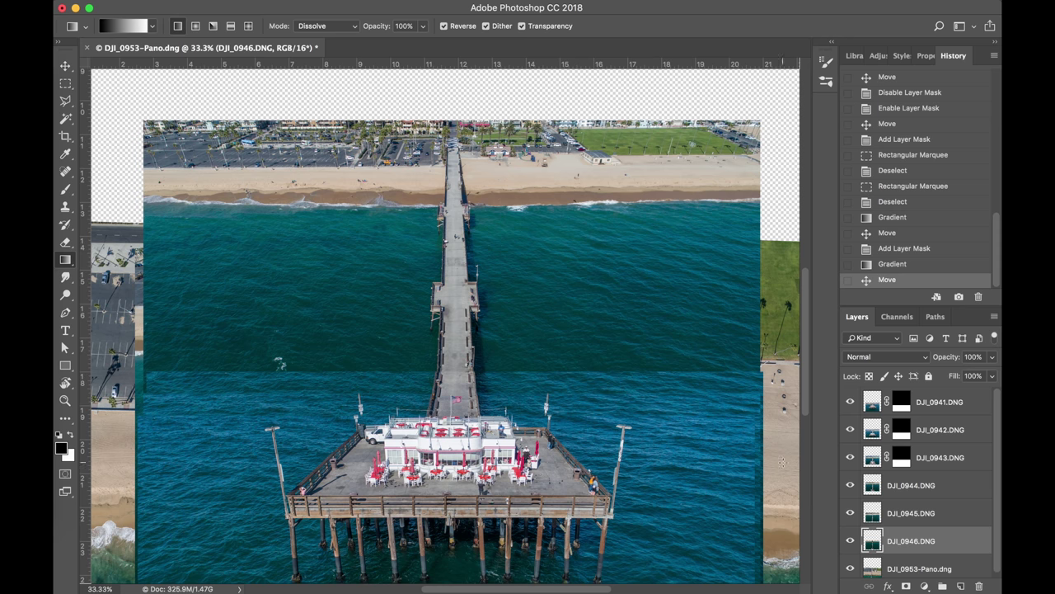
Add a layer mask to DJI_0944.DNG and toggle the layer's visibility to compare the image with and without it
left_click(869, 486)
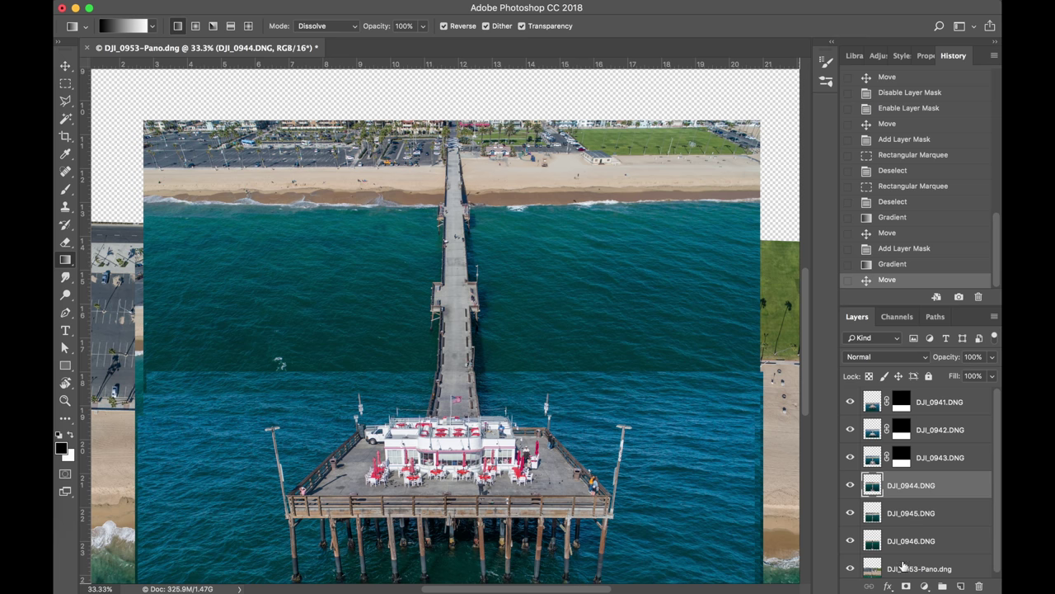
left_click(907, 586)
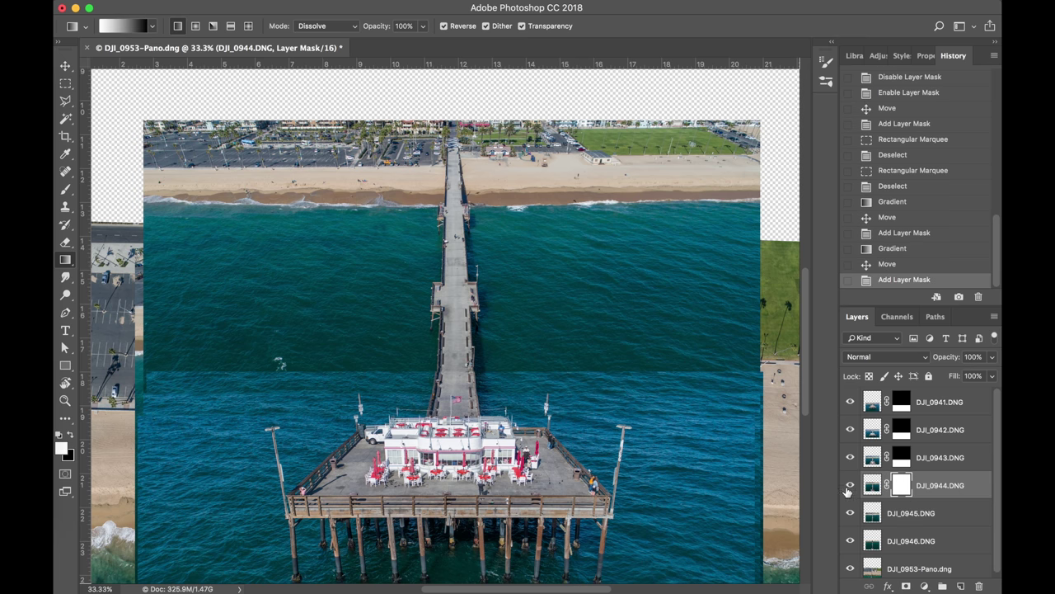
left_click(851, 488)
left_click(851, 487)
left_click(851, 487)
left_click(851, 487)
key("super+equal")
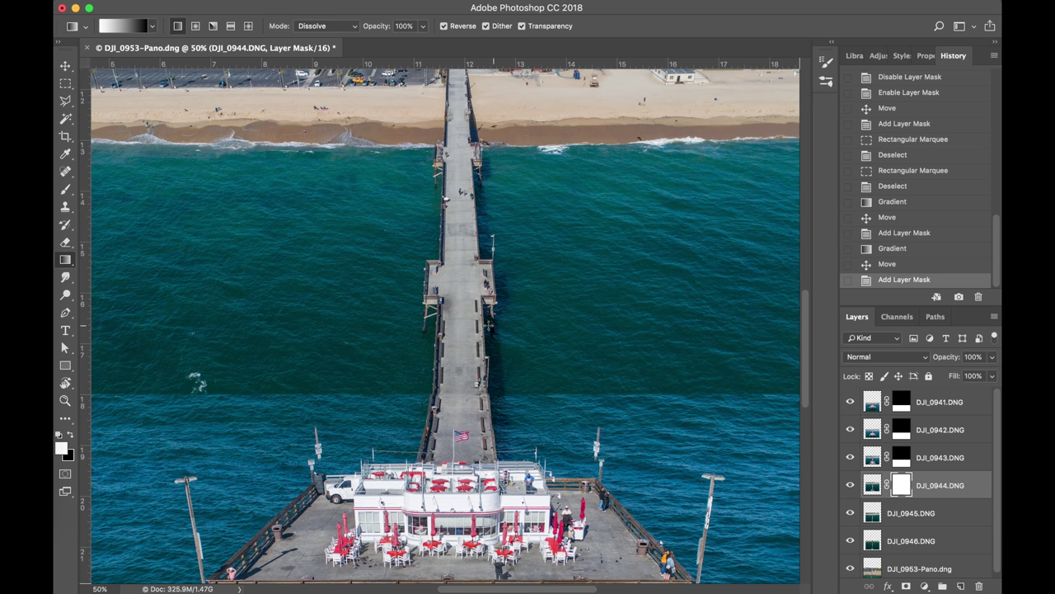
Draw a short vertical gradient on the DJI_0944.DNG mask, hiding everything above a point just below the pier's wider side platforms
left_click(456, 298)
left_click_drag(456, 297, 456, 309)
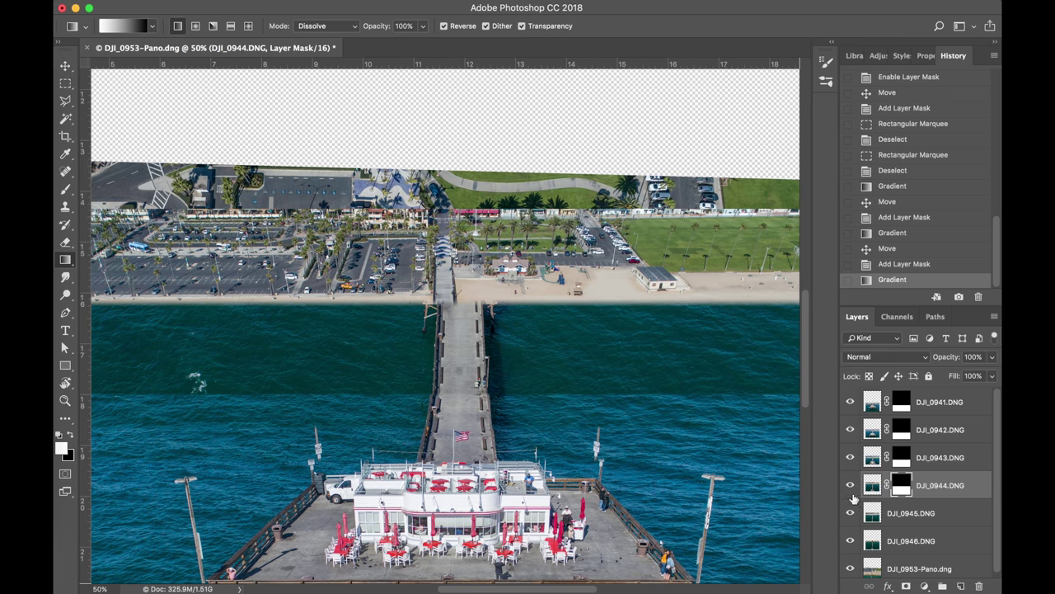
key("super+equal")
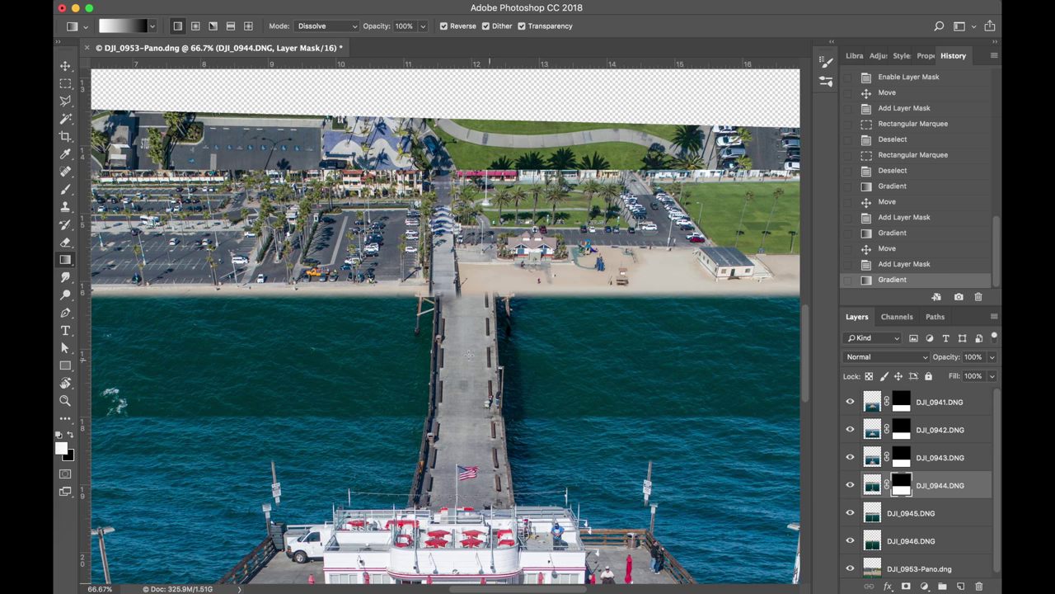
left_click_drag(464, 297, 467, 314)
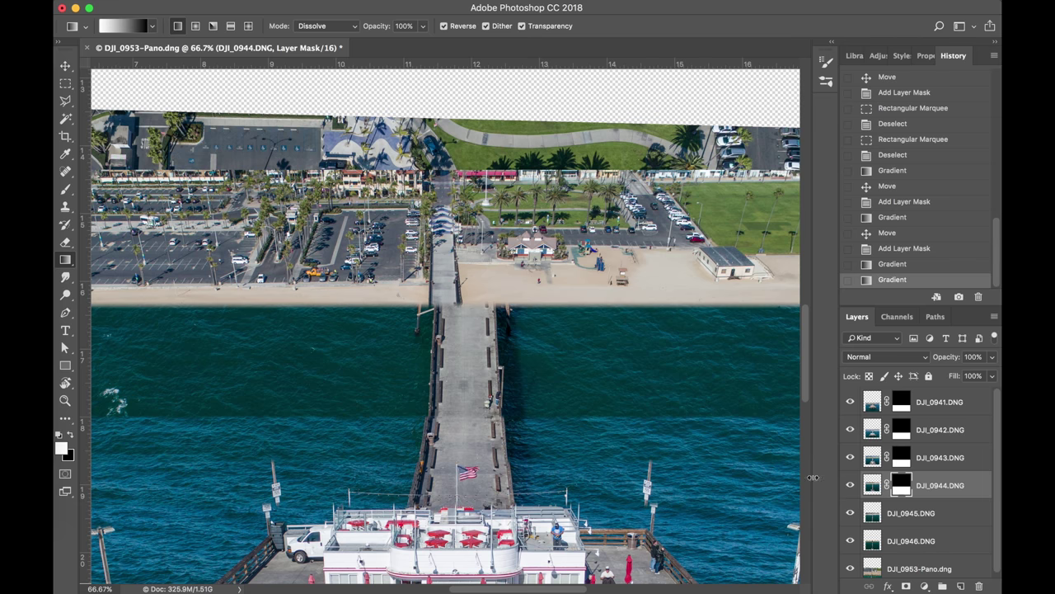
Move the DJI_0945.DNG photo up so its pier continues the masked DJI_0944.DNG pier
left_click(872, 518)
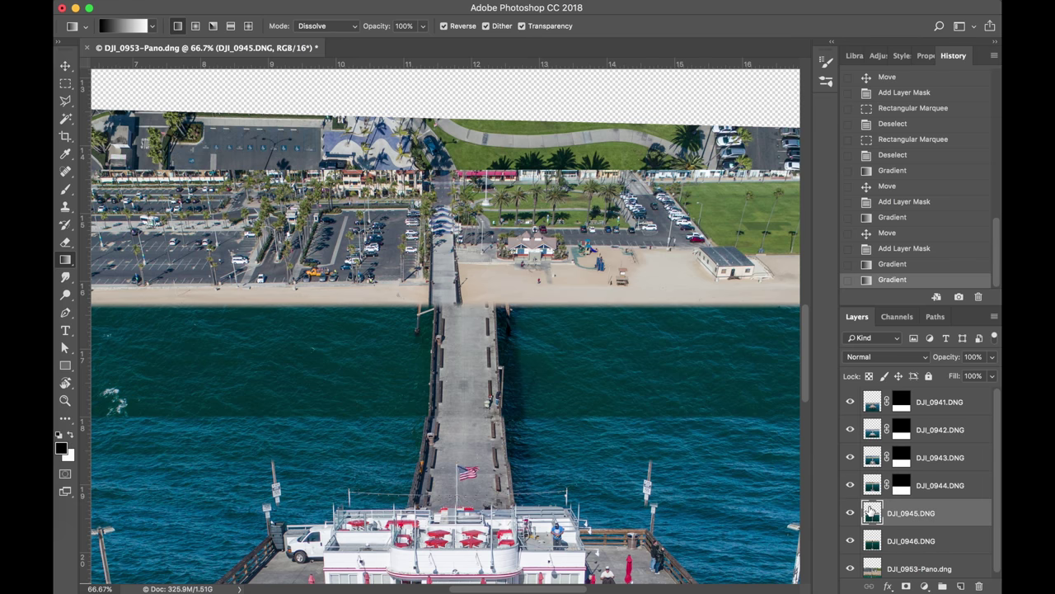
key("super+minus")
key("super+minus")
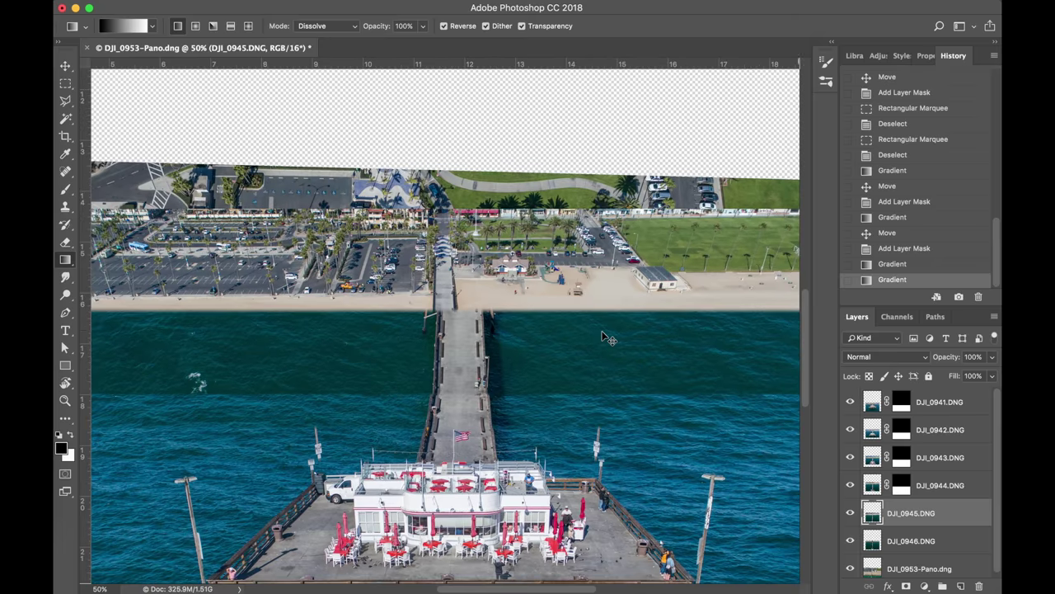
left_click_drag(516, 323, 527, 196)
left_click_drag(521, 206, 520, 202)
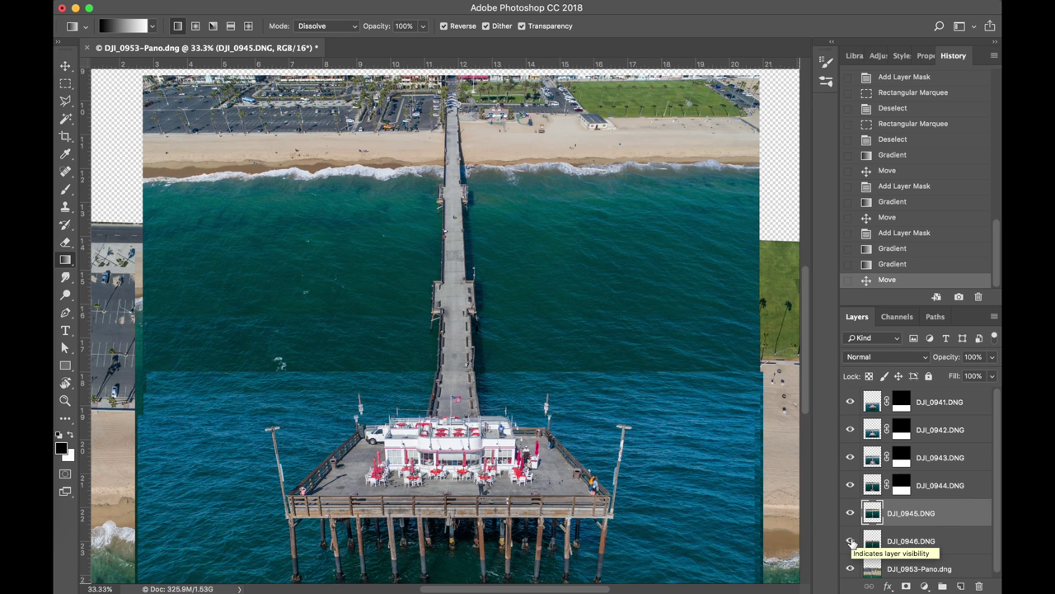
View DJI_0946.DNG on its own, then compare the full stack with DJI_0945.DNG hidden and shown
left_click(869, 541)
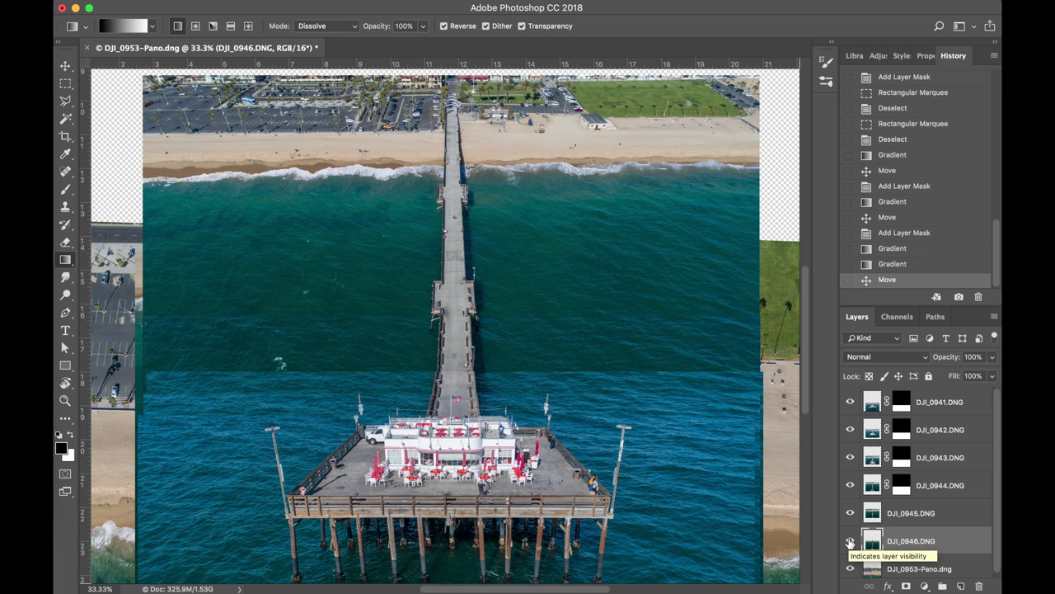
left_click(850, 542, "alt")
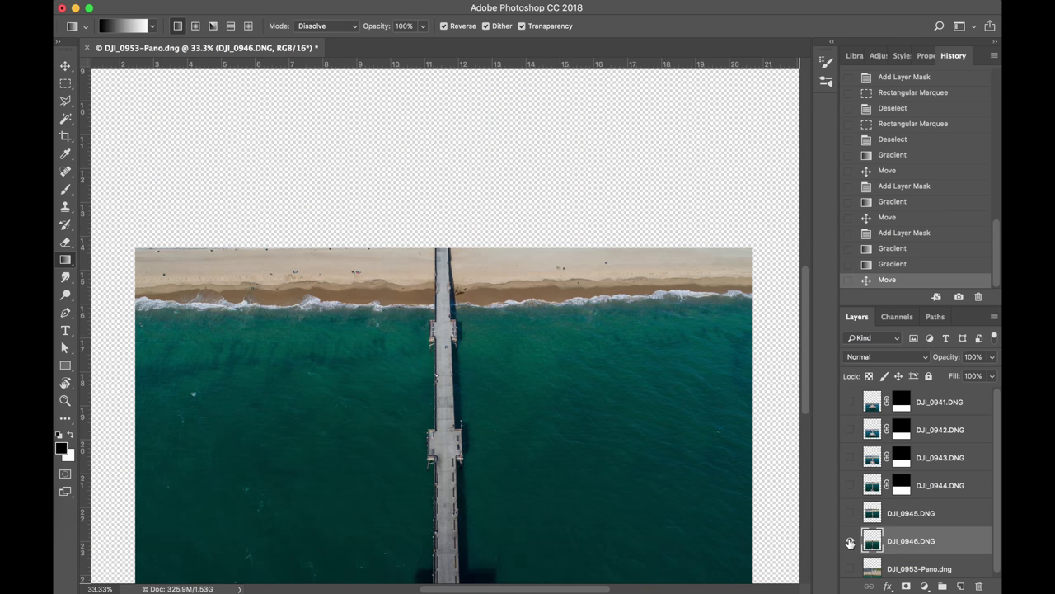
scroll(626, 396, "down", 3)
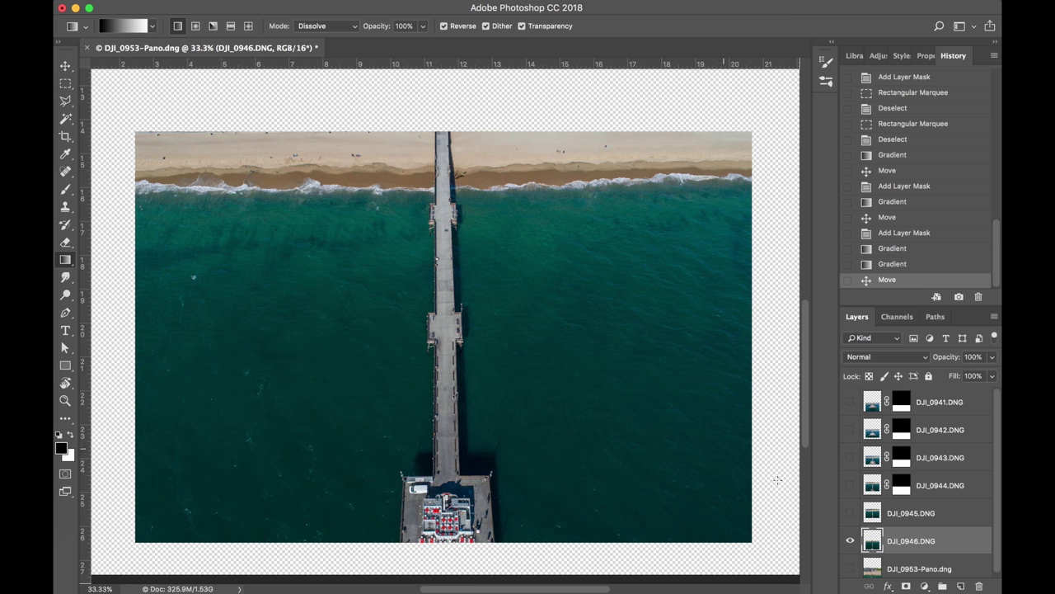
left_click(850, 542, "alt")
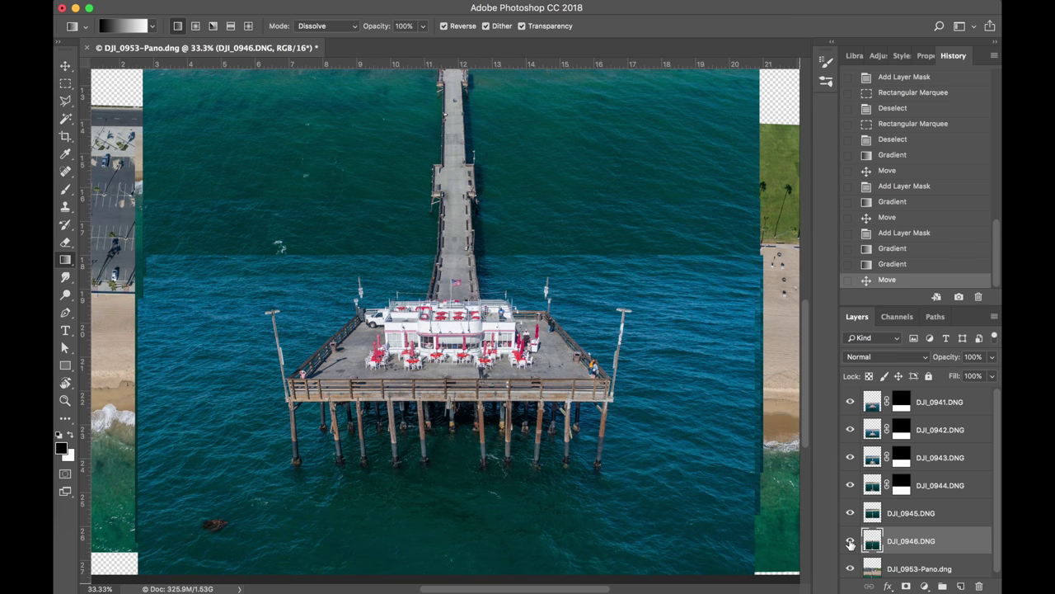
scroll(644, 303, "up", 3)
left_click(851, 512)
left_click(851, 513)
scroll(474, 253, "up", 3)
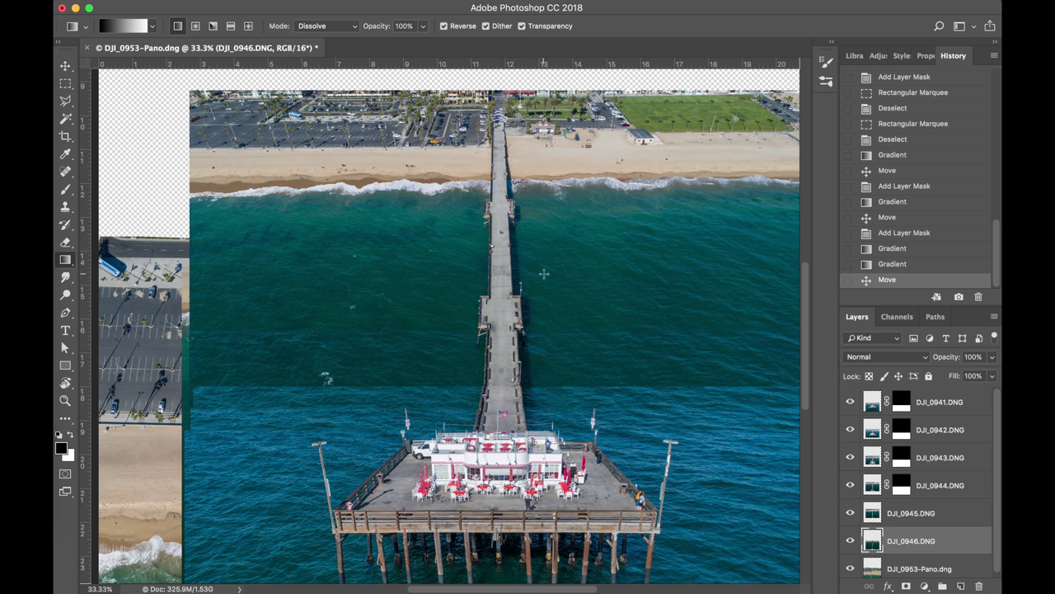
Add a layer mask to DJI_0945.DNG and draw a very short vertical gradient between the two pairs of side platforms, hiding everything above
left_click(911, 515)
left_click(906, 585)
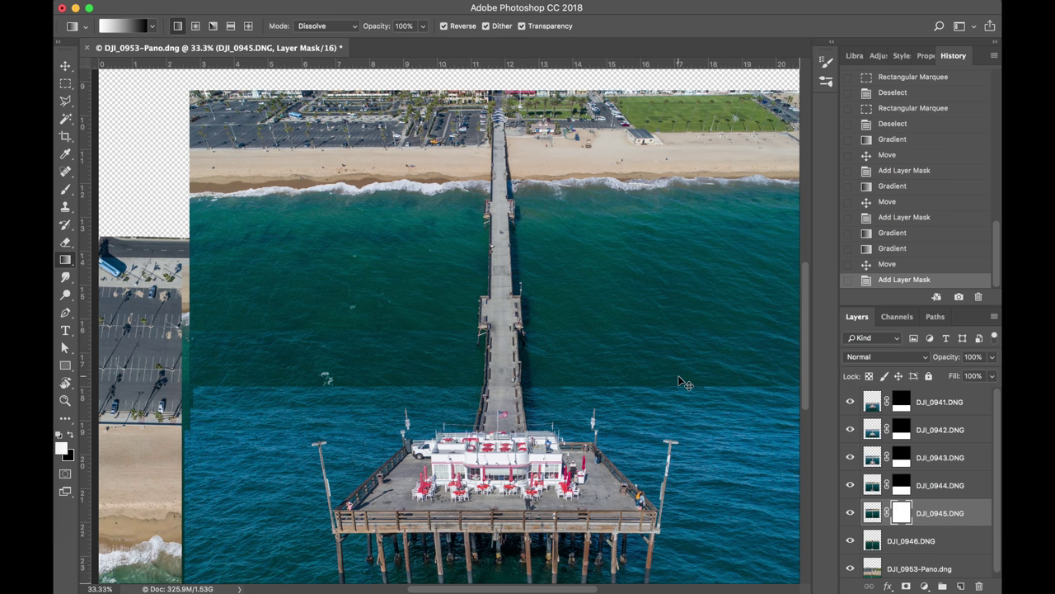
key("super+plus")
scroll(563, 259, "up", 5)
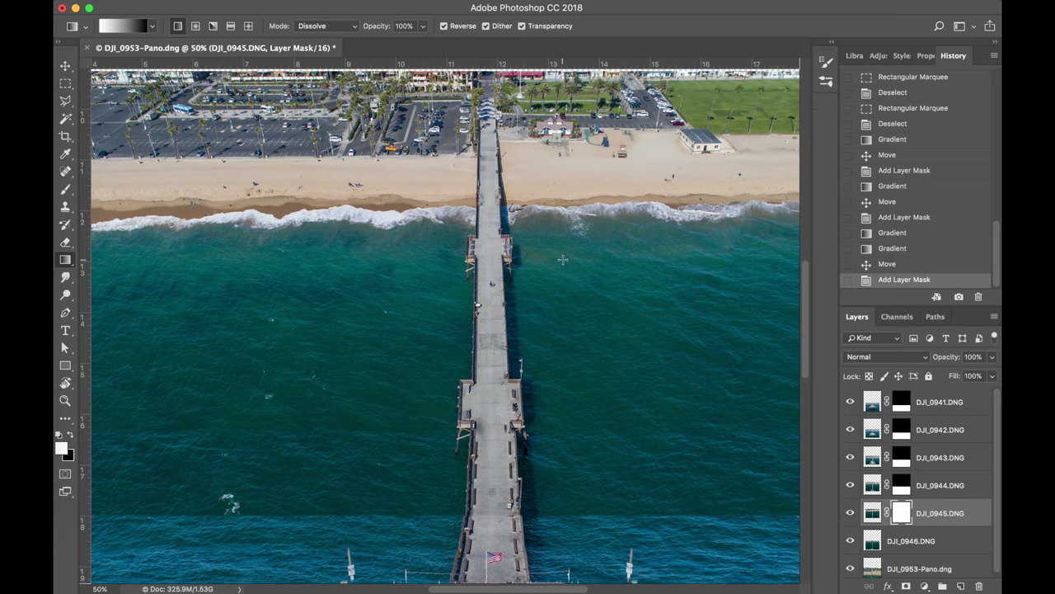
scroll(563, 259, "down", 1)
key("super+plus")
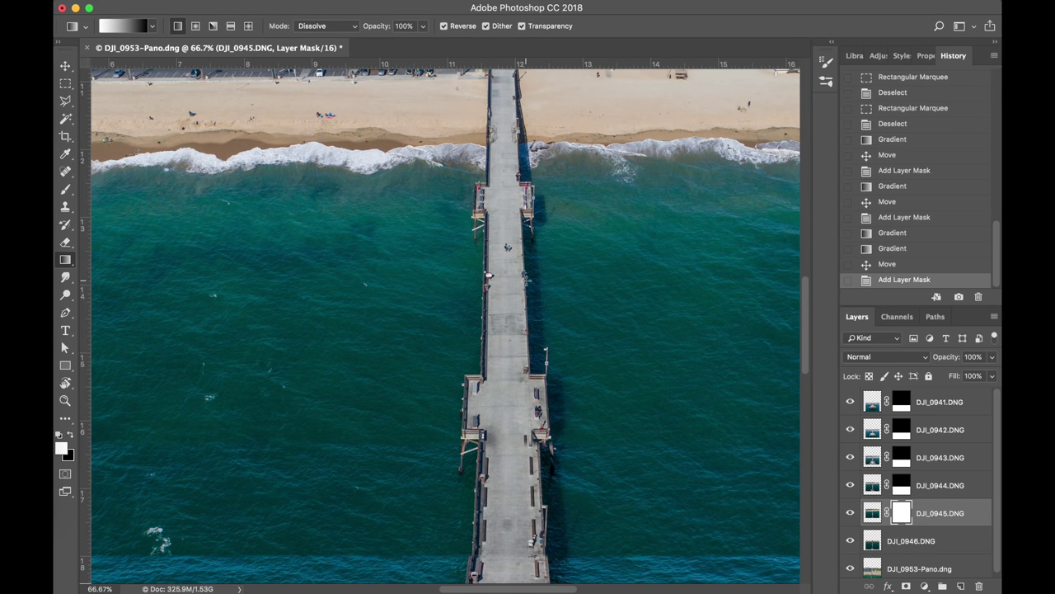
left_click_drag(509, 266, 508, 273)
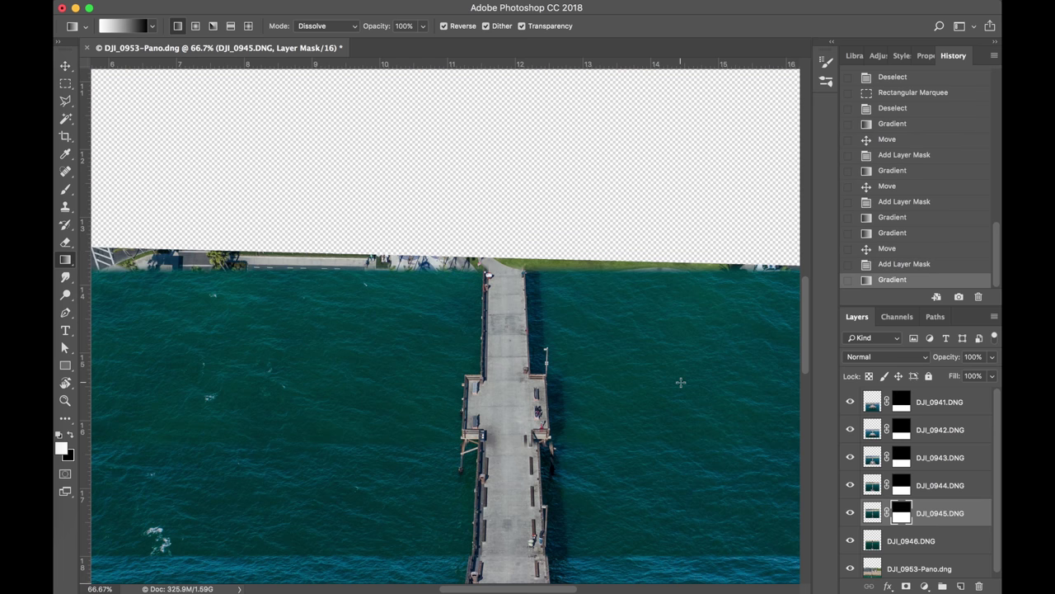
Move the DJI_0946.DNG photo up so its pier continues the masked DJI_0945.DNG pier
left_click(874, 544)
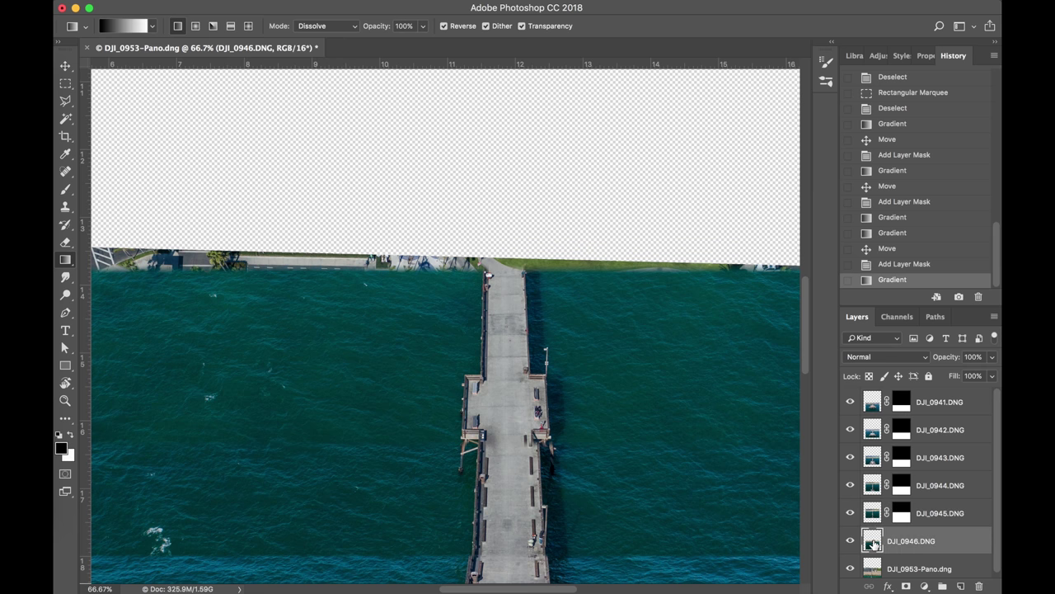
left_click_drag(601, 370, 588, 105)
left_click_drag(546, 228, 569, 231)
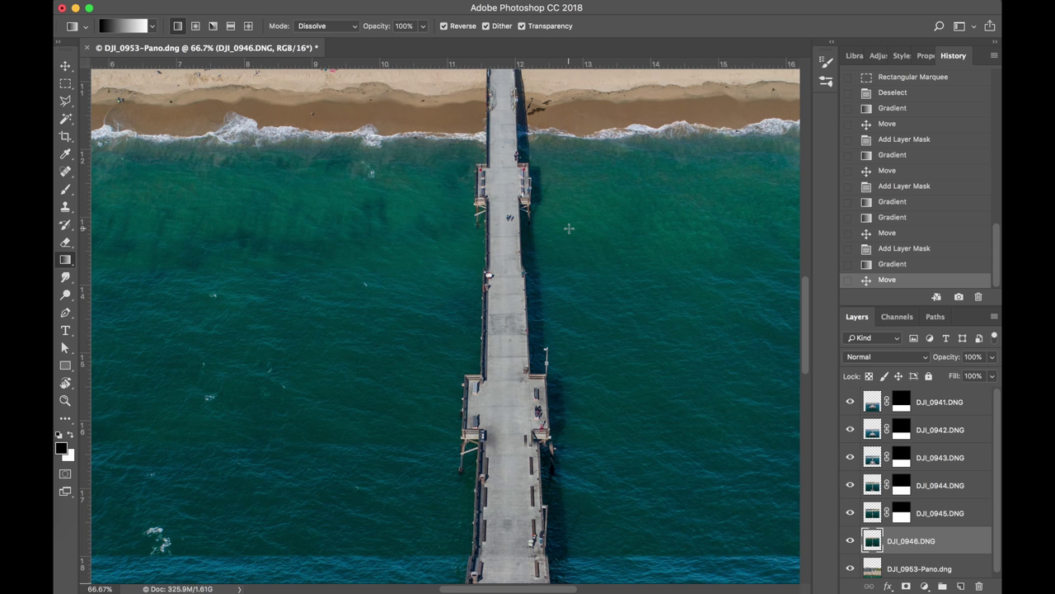
Examine how the stacked pier photos line up across the whole composite
key("super+minus")
key("super+minus")
key("super+minus")
scroll(637, 315, "down", 3)
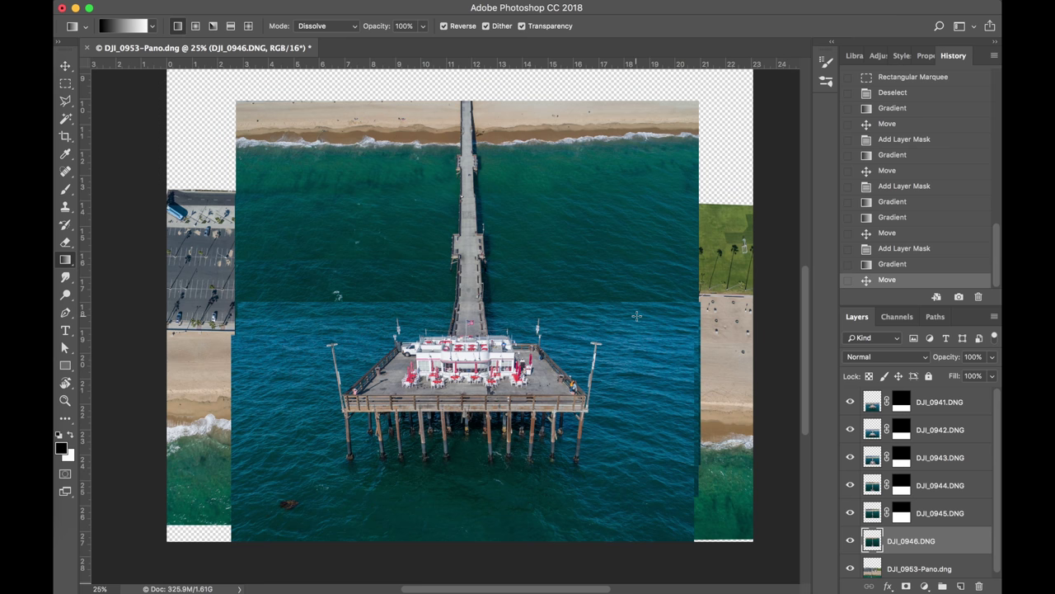
scroll(636, 315, "up", 5)
scroll(637, 315, "left", 2)
scroll(636, 315, "down", 3)
scroll(637, 315, "up", 1)
scroll(637, 315, "up", 2)
scroll(637, 315, "left", 1)
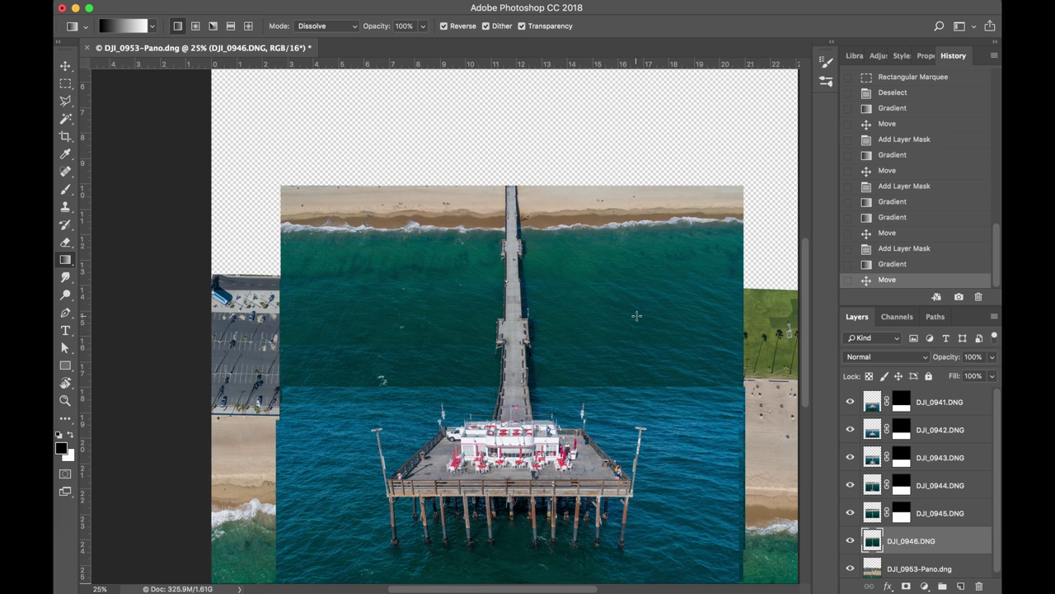
Add a layer mask to DJI_0946.DNG and draw a very short vertical gradient just above the side platforms nearest the beach, hiding everything above
key("super+plus")
key("super+plus")
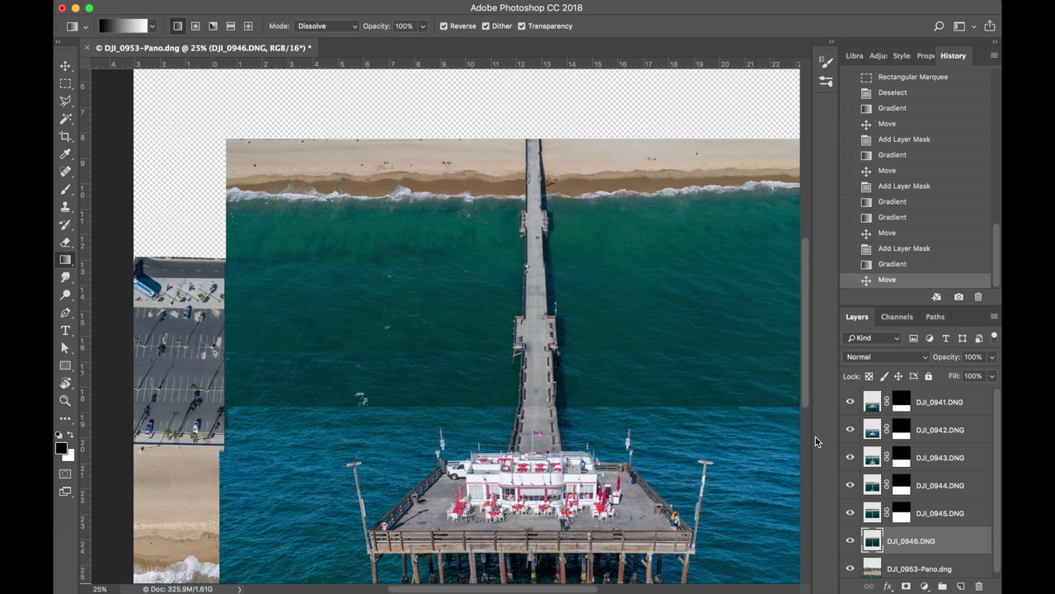
scroll(681, 373, "up", 3)
scroll(681, 372, "right", 2)
scroll(681, 373, "up", 2)
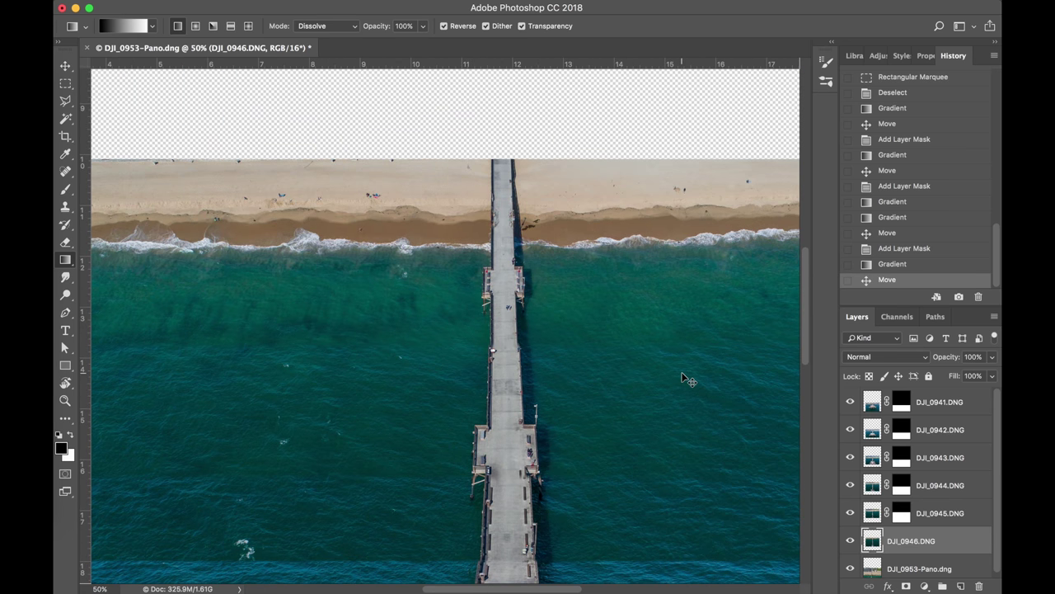
key("super+plus")
scroll(682, 372, "up", 3)
scroll(681, 373, "right", 2)
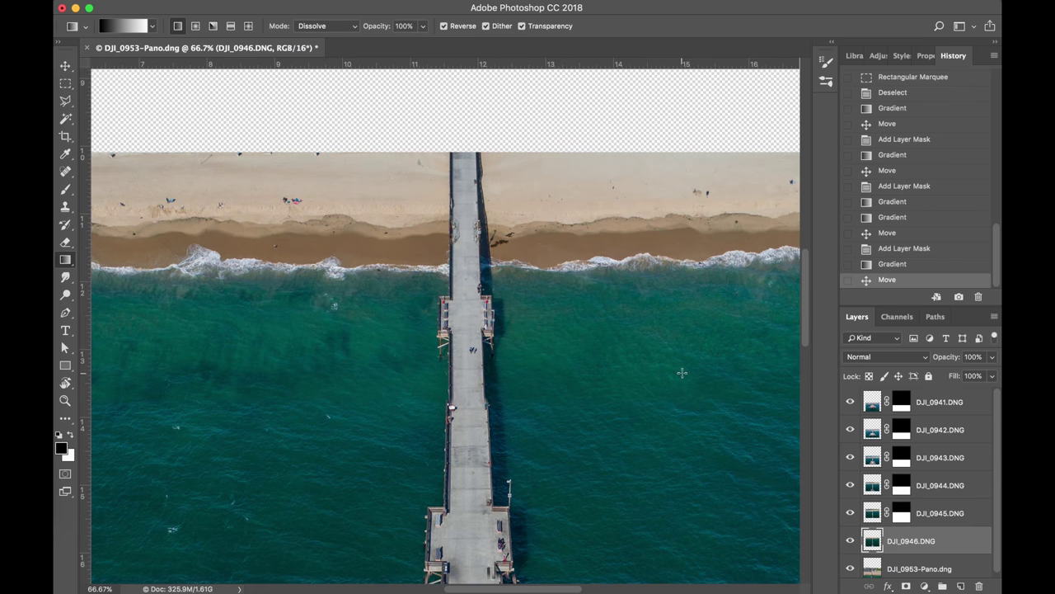
left_click(905, 586)
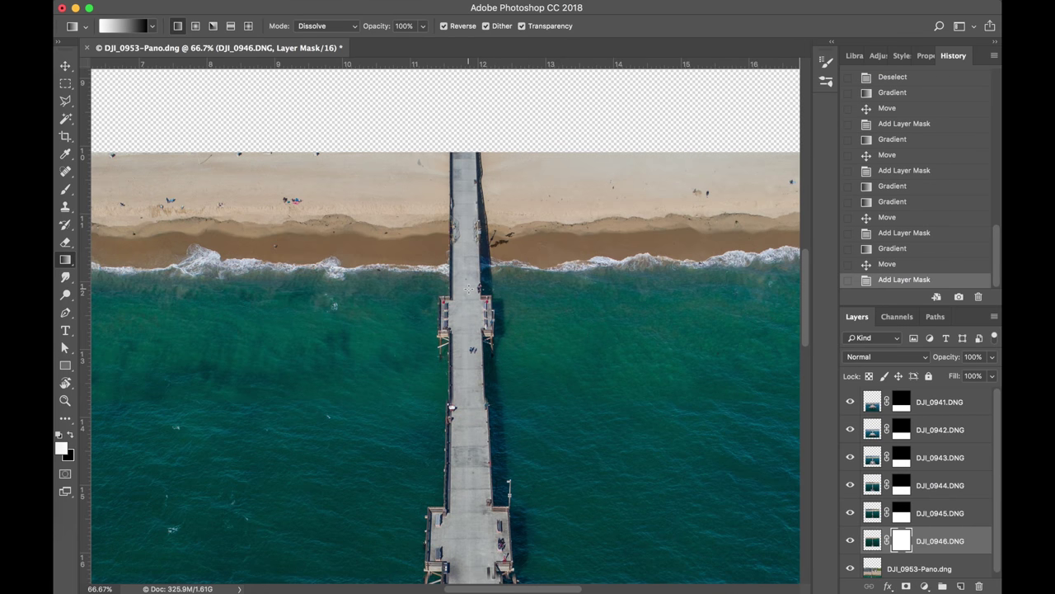
key("super+plus")
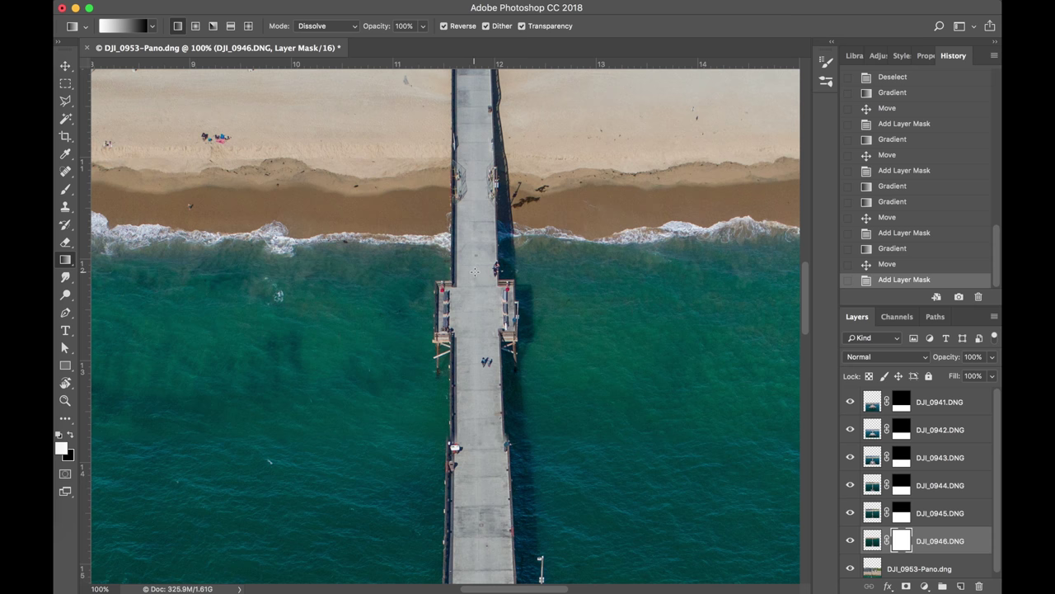
left_click_drag(475, 272, 475, 279)
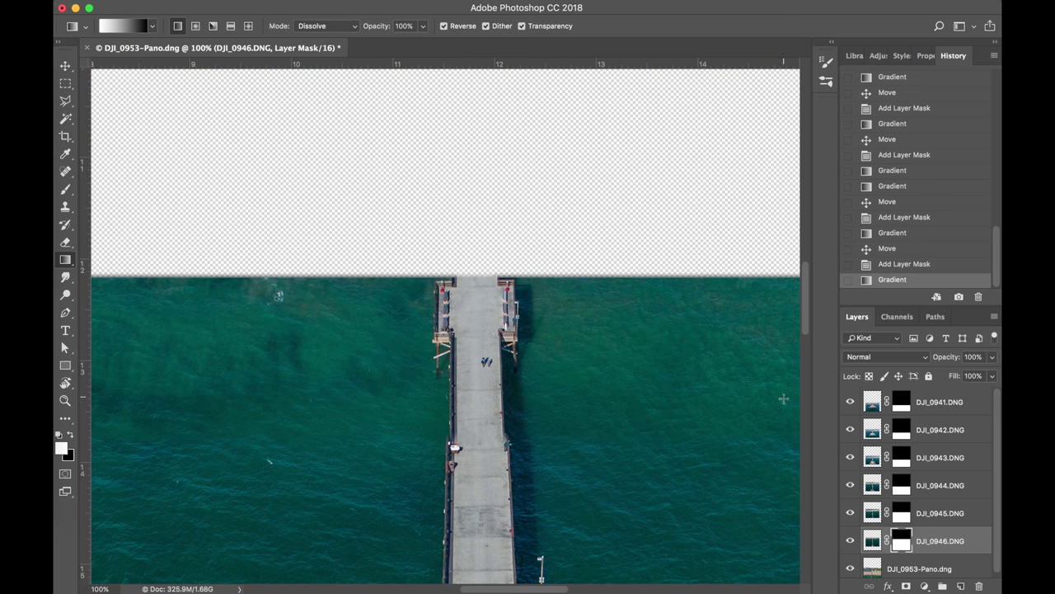
Move the DJI_0953-Pano.dng beach panorama up so its pier continues the masked DJI_0946.DNG pier to the shore
left_click(874, 571)
key("super+minus")
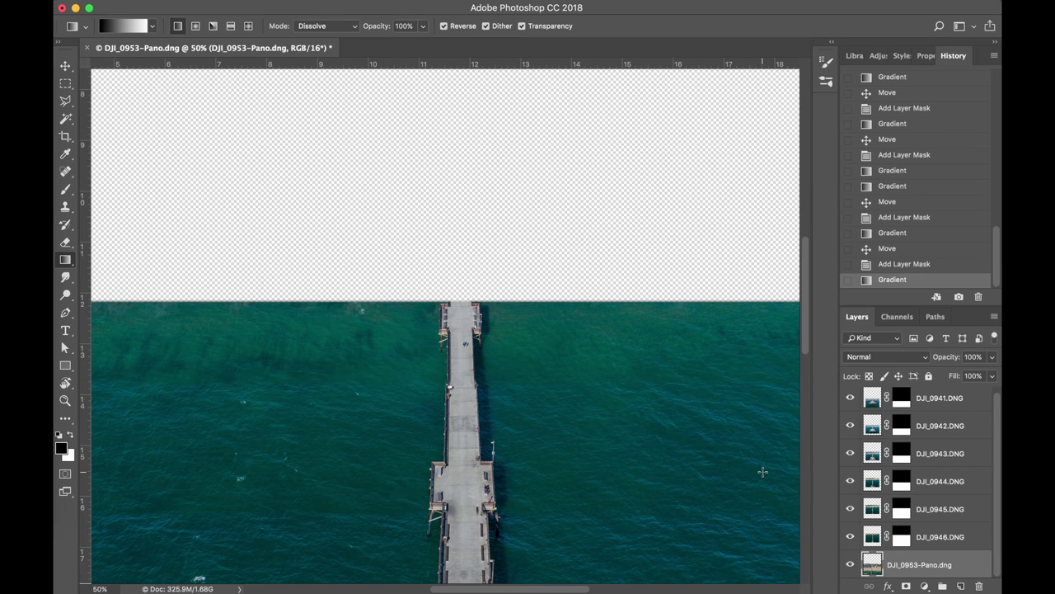
left_click_drag(649, 466, 540, 149)
left_click_drag(520, 266, 563, 143)
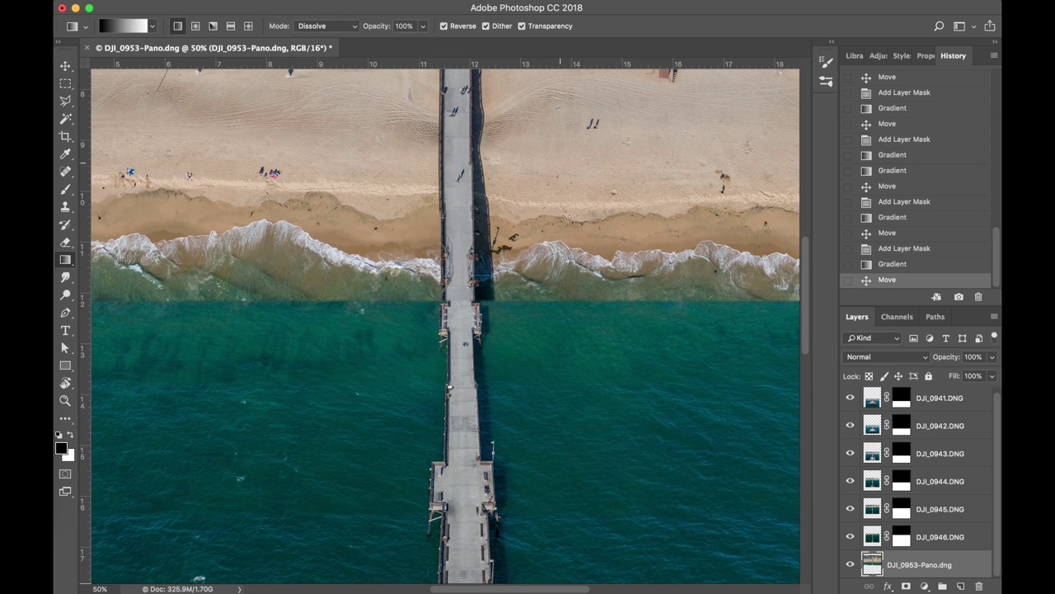
left_click_drag(579, 275, 581, 268)
key("super+minus")
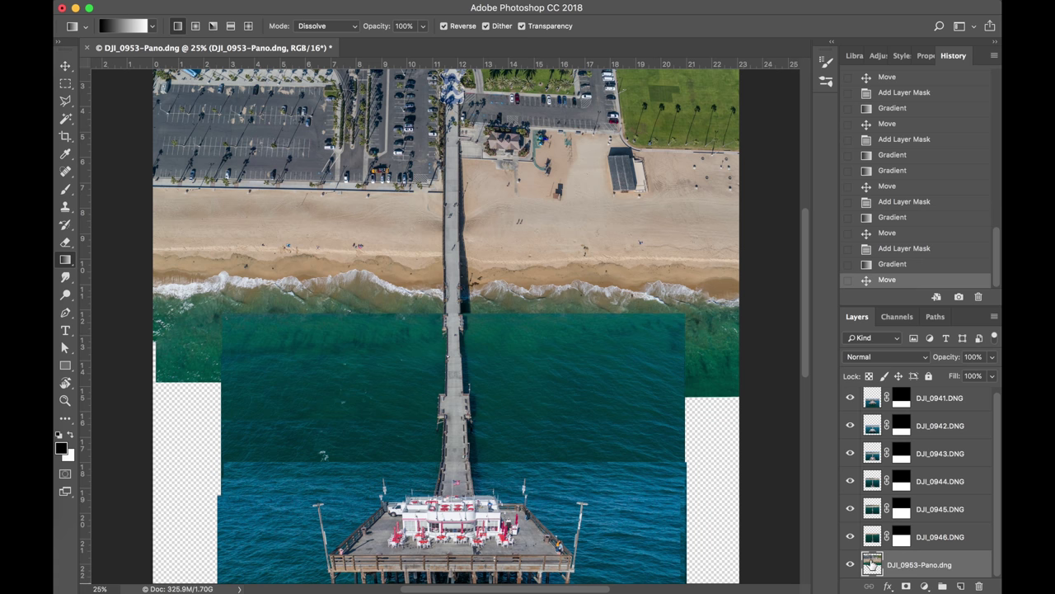
Scale the DJI_0953-Pano.dng panorama proportionally to about 74.87% and reposition it so its pier matches the pier below
key("ctrl+t")
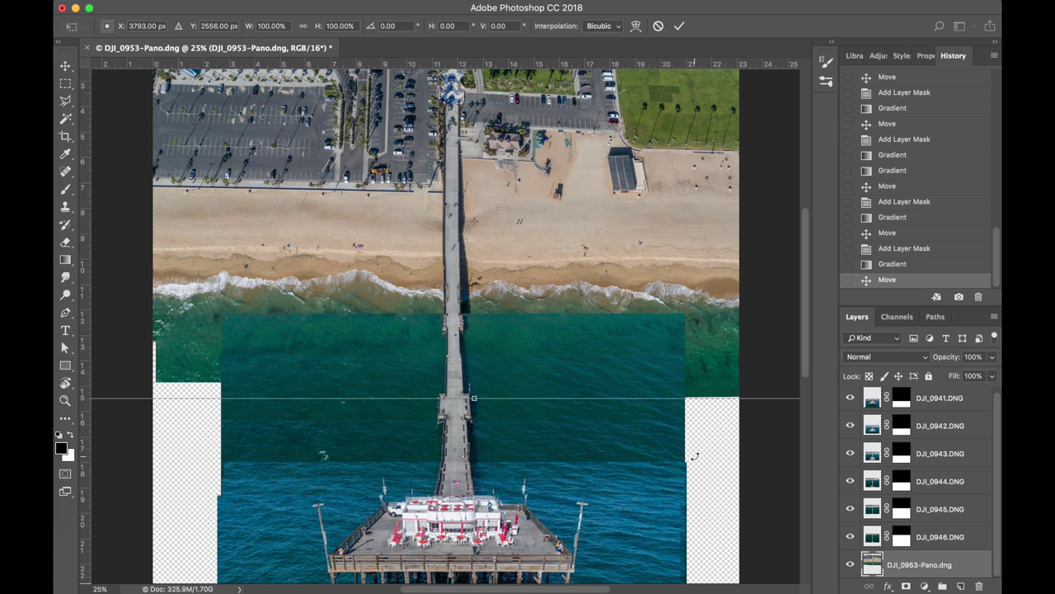
scroll(648, 332, "right", 5)
scroll(648, 332, "up", 1)
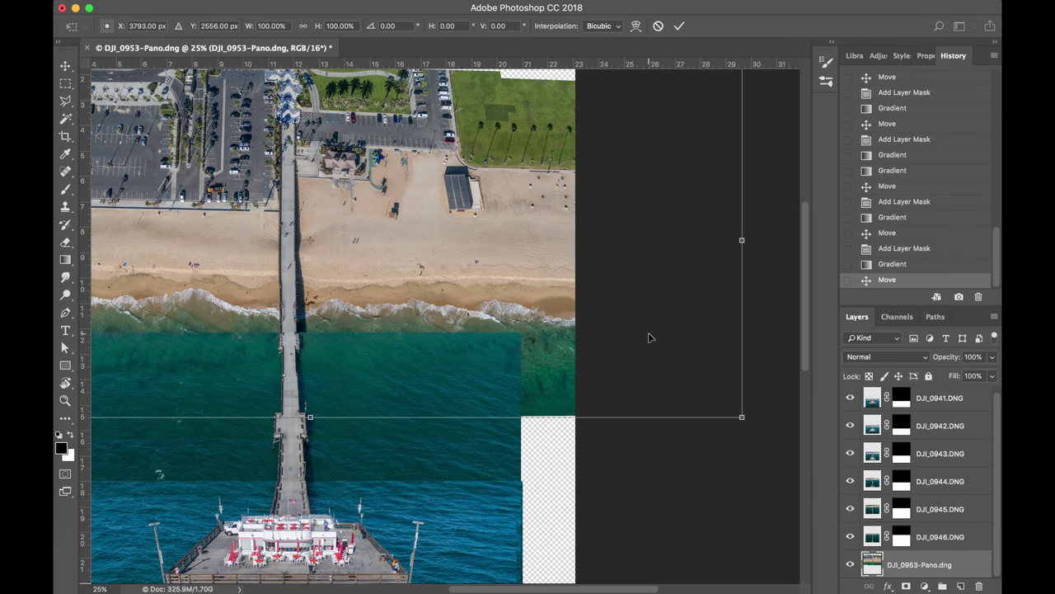
left_click_drag(742, 418, 525, 327)
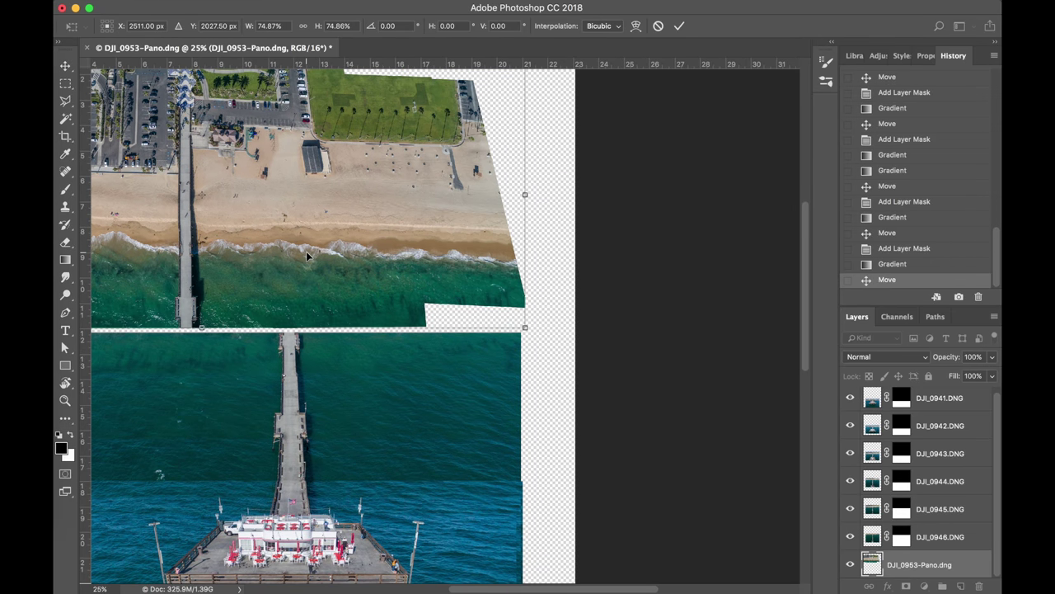
left_click_drag(307, 258, 413, 330)
scroll(414, 331, "up", 4)
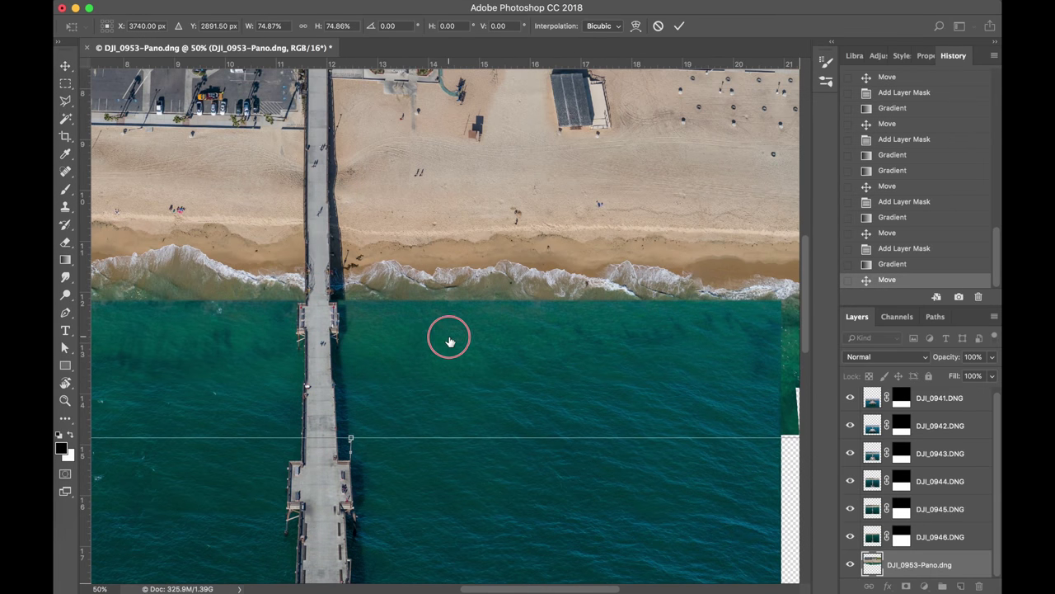
mouse_move(450, 341)
left_mouse_down()
mouse_move(448, 320)
mouse_move(447, 332)
left_mouse_up()
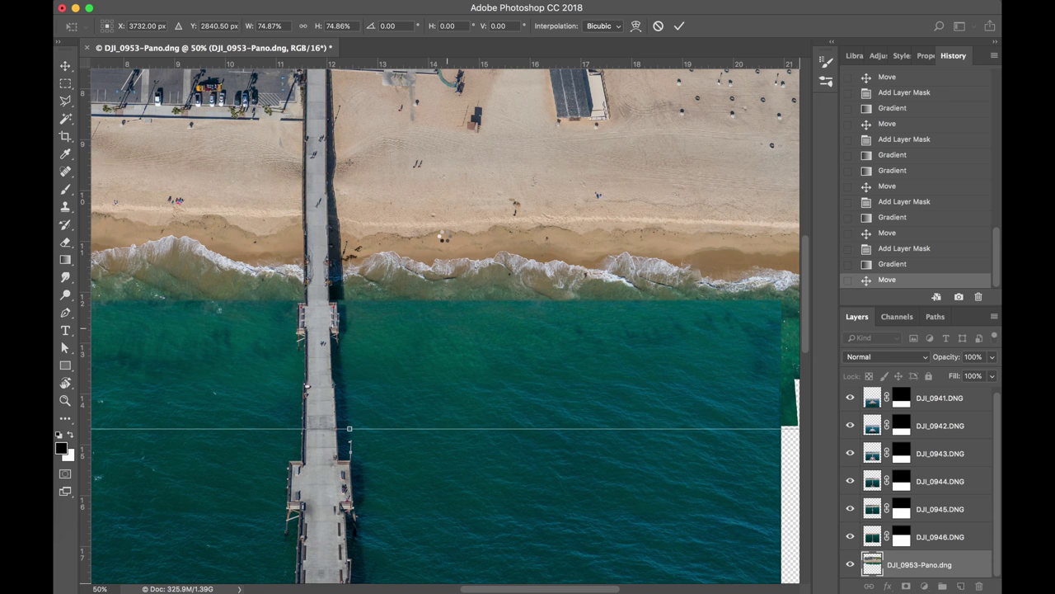
key("Return")
key("ctrl+minus")
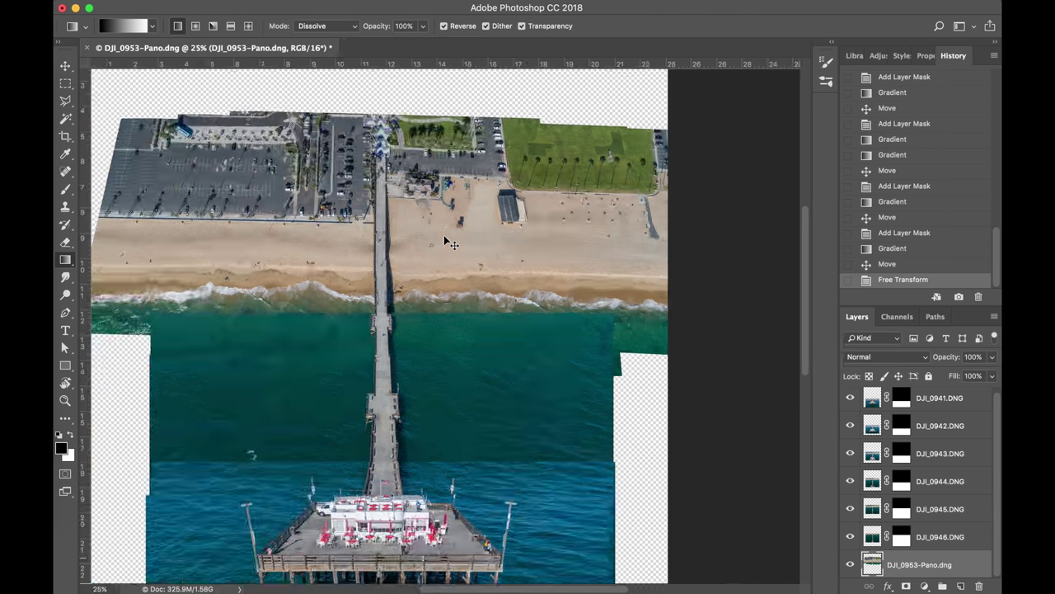
key("ctrl+minus")
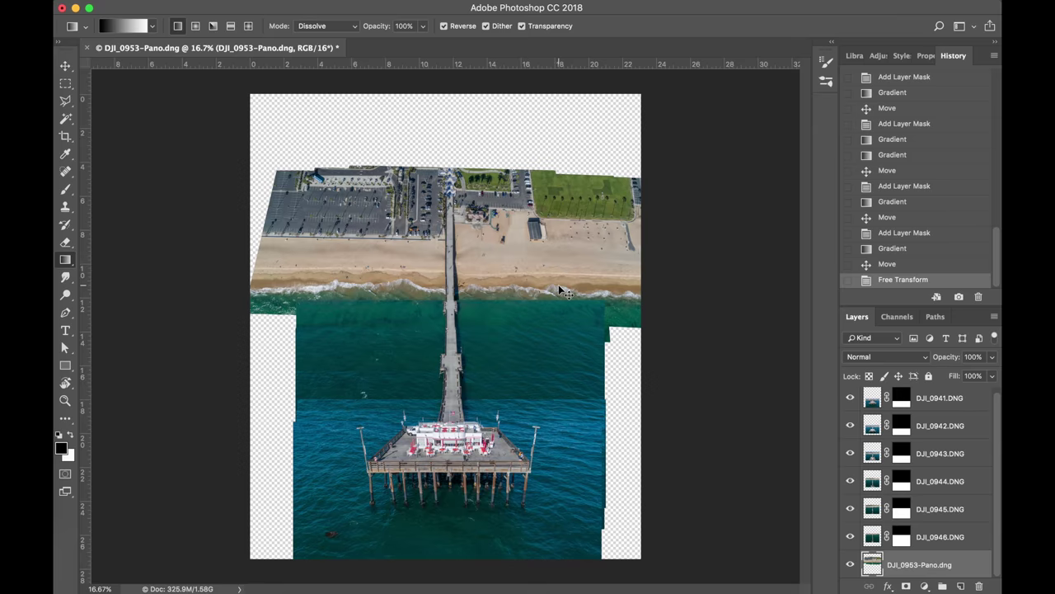
Compare the composite with the DJI_0941.DNG layer hidden and shown, checking the end of the pier
key("ctrl+plus")
scroll(623, 302, "down", 5)
scroll(622, 302, "up", 3)
scroll(622, 302, "down", 2)
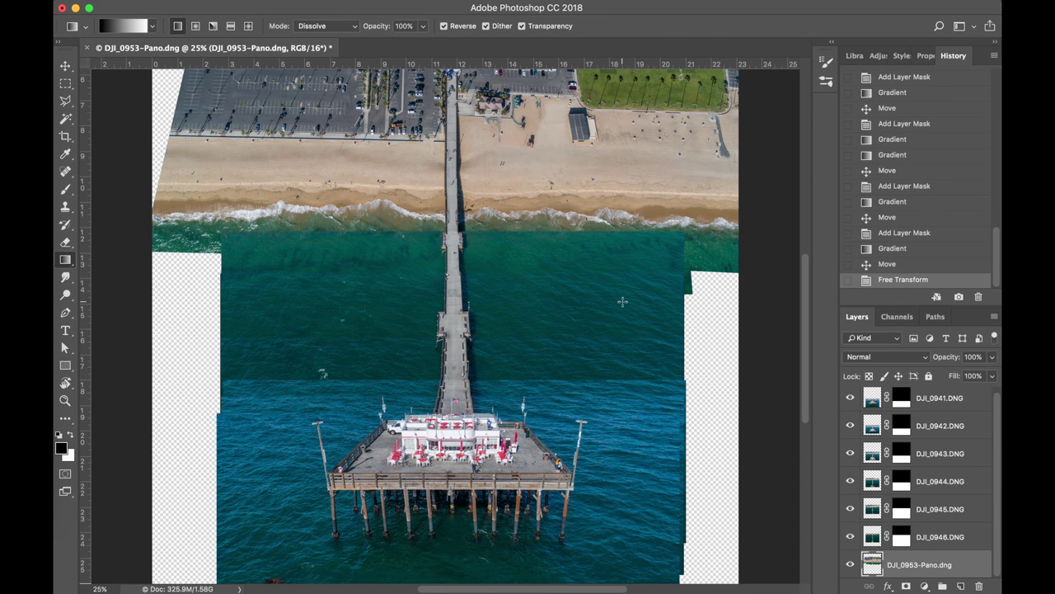
scroll(904, 491, "up", 1)
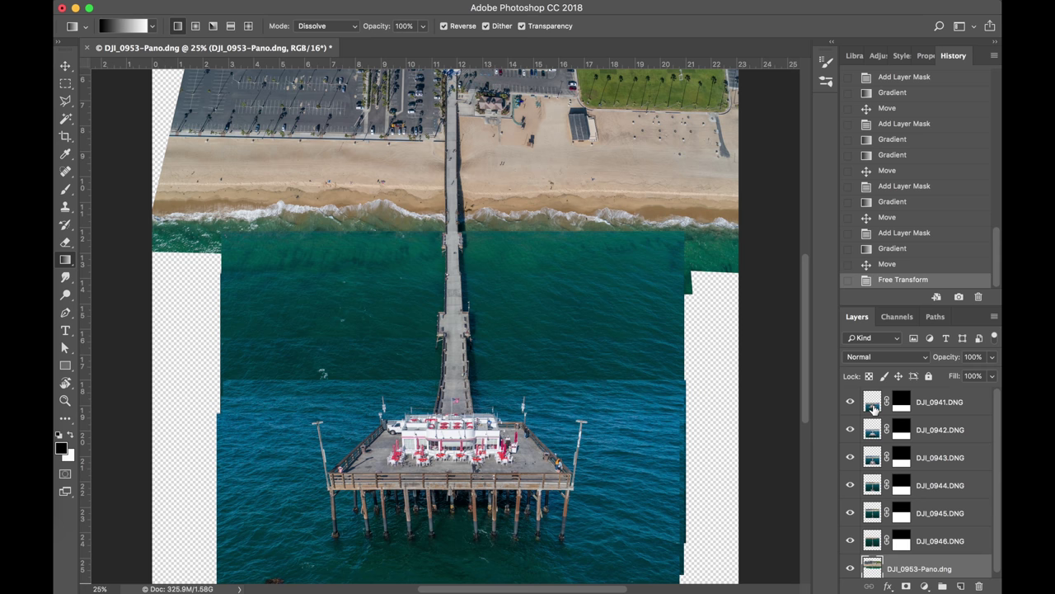
left_click(874, 409)
left_click(853, 404)
left_click(852, 403)
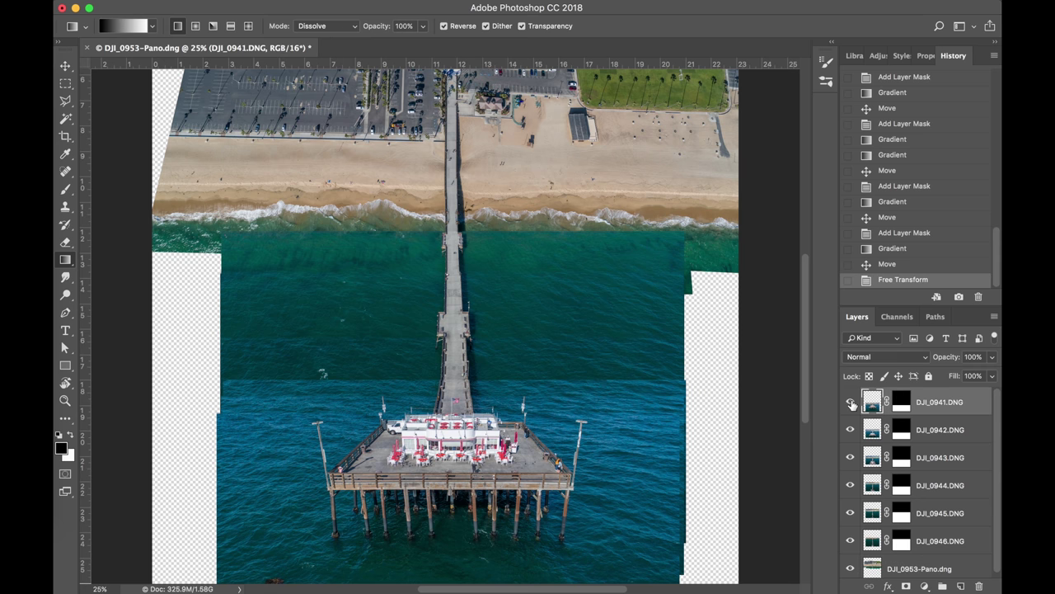
left_click(851, 403)
left_click(852, 403)
left_click(852, 404)
left_click(852, 403)
left_click(850, 406)
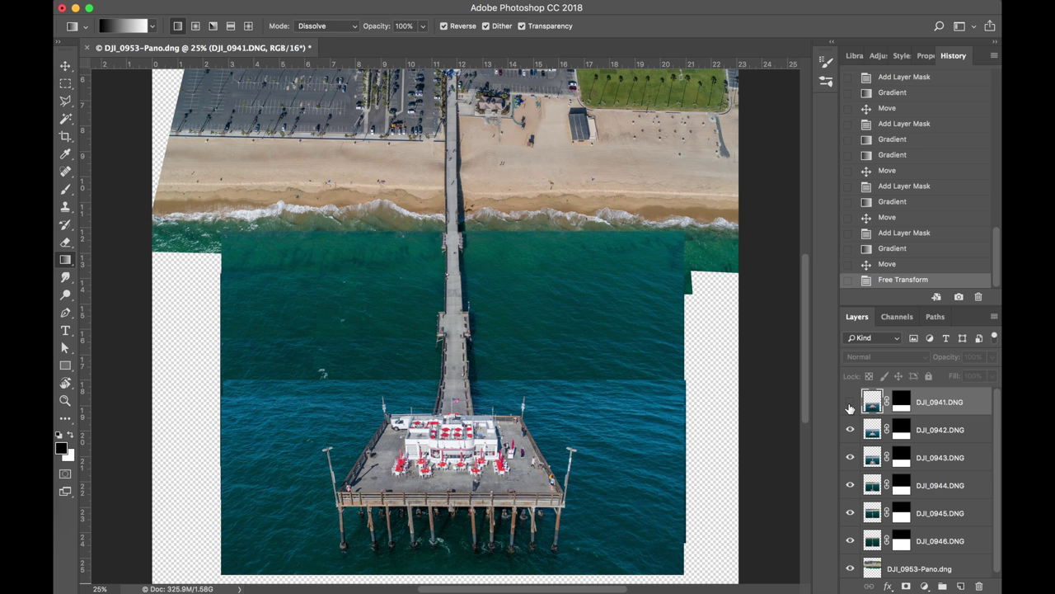
Compare the pier with DJI_0942.DNG and DJI_0943.DNG hidden and shown in turn, then show DJI_0941.DNG again
left_click(851, 430)
left_click(850, 430)
left_click(851, 430)
left_click(851, 429)
left_click(851, 429)
left_click(851, 430)
left_click(851, 429)
left_click(851, 456)
left_click(850, 430)
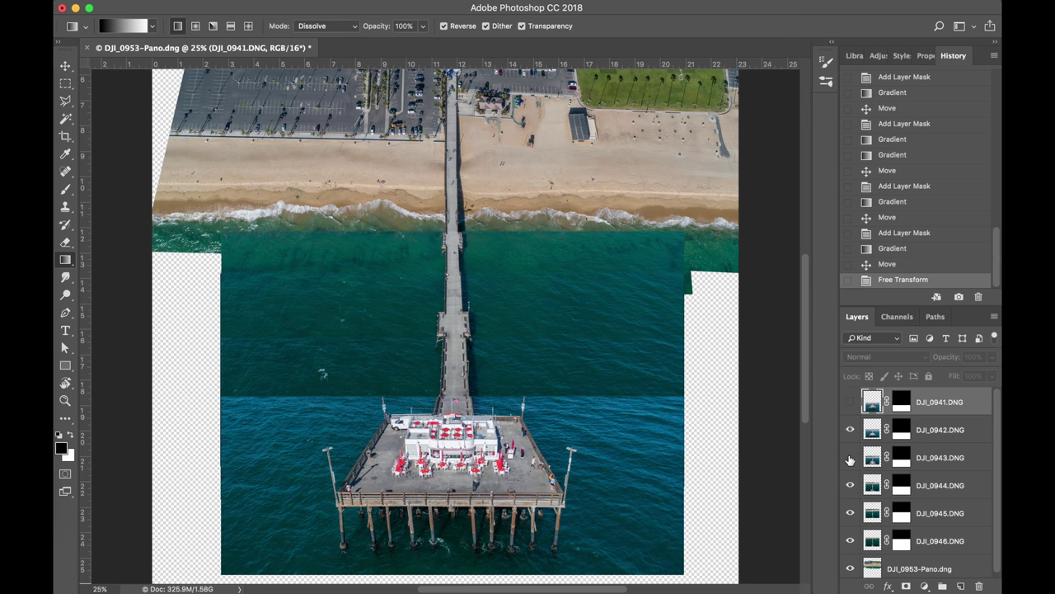
left_click(851, 456)
left_click(850, 402)
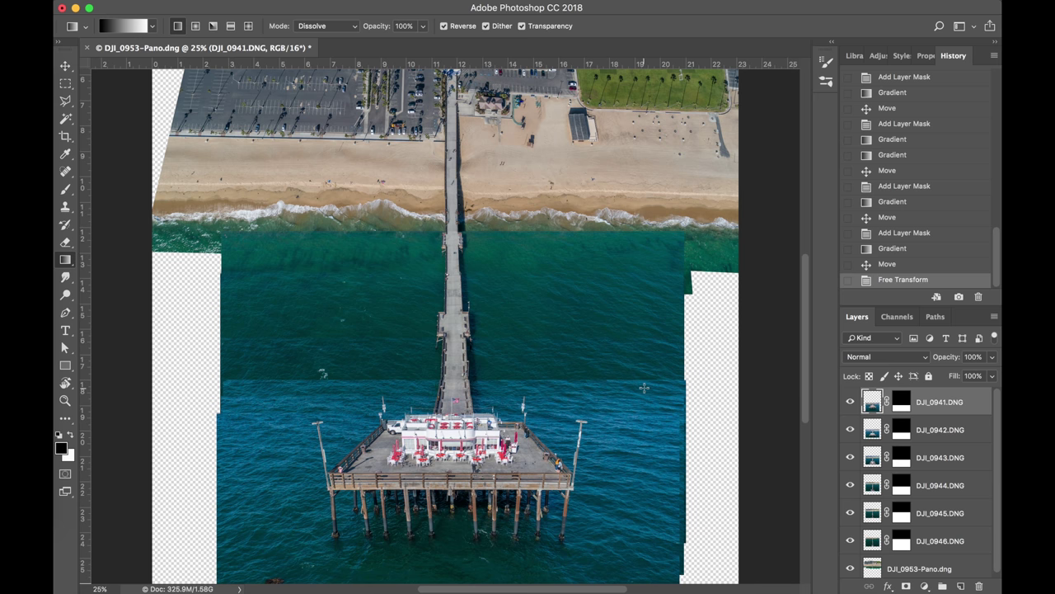
Examine the pier join behind the restaurant up close by hiding and showing the DJI_0942.DNG layer
scroll(644, 387, "up", 4)
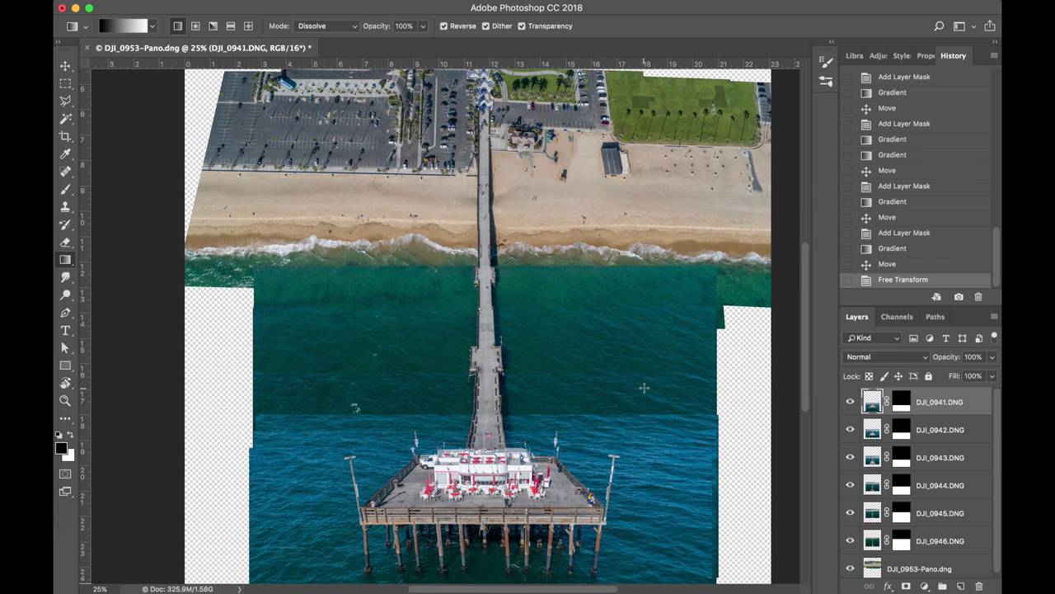
scroll(644, 387, "down", 5)
key("super+equal")
key("super+equal")
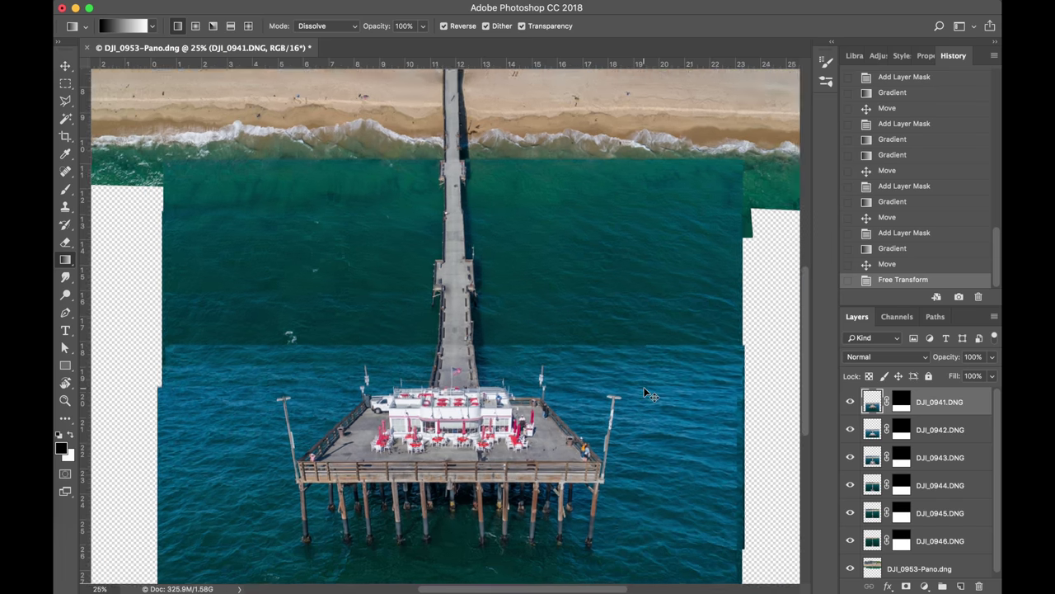
key("super+equal")
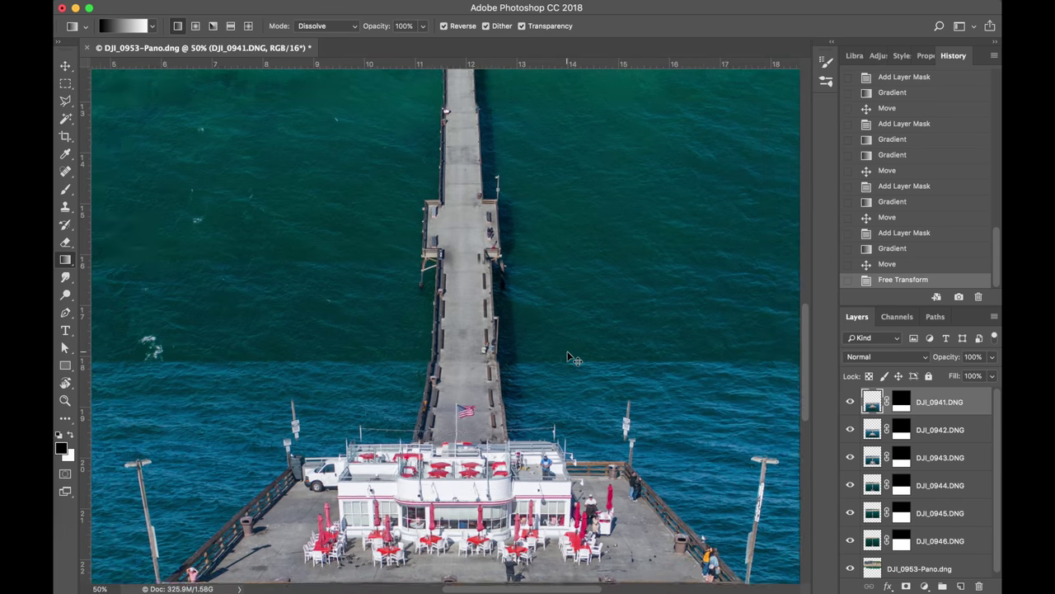
scroll(558, 324, "down", 4)
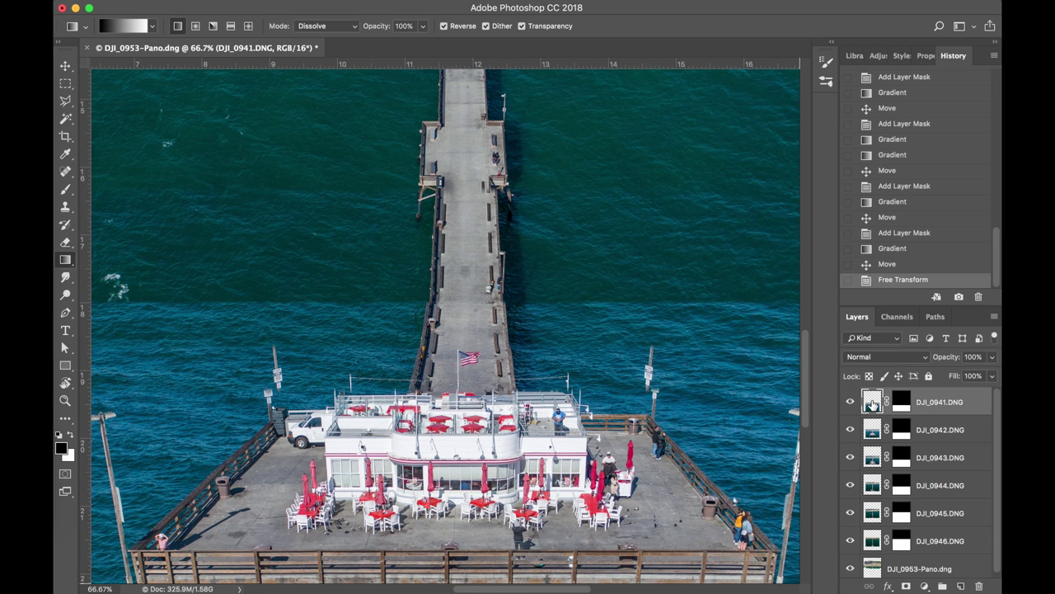
left_click(850, 430)
left_click(850, 430)
left_click(850, 430)
left_click(850, 431)
left_click(850, 431)
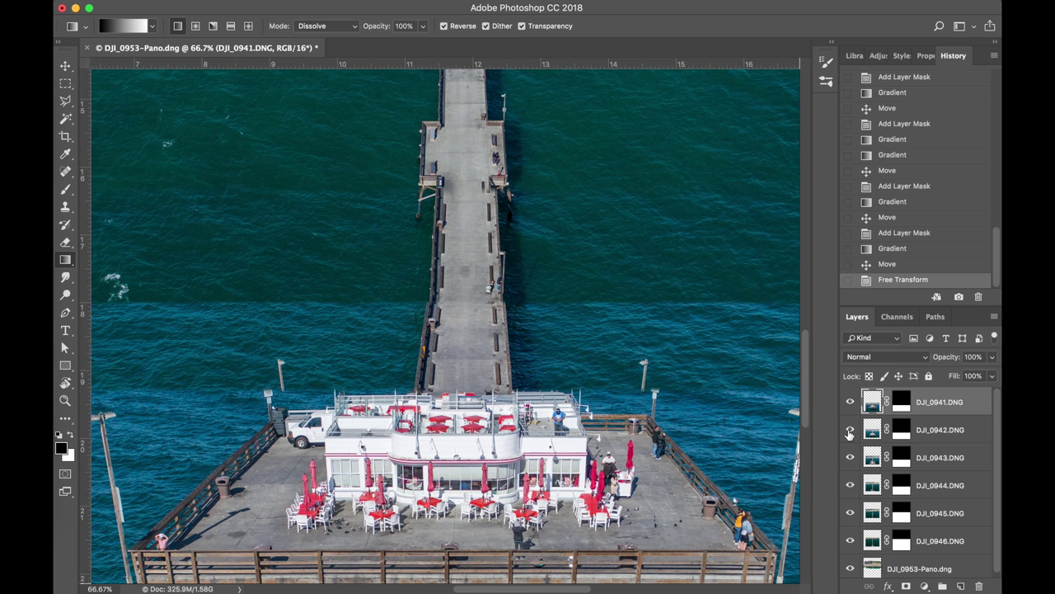
left_click(850, 432)
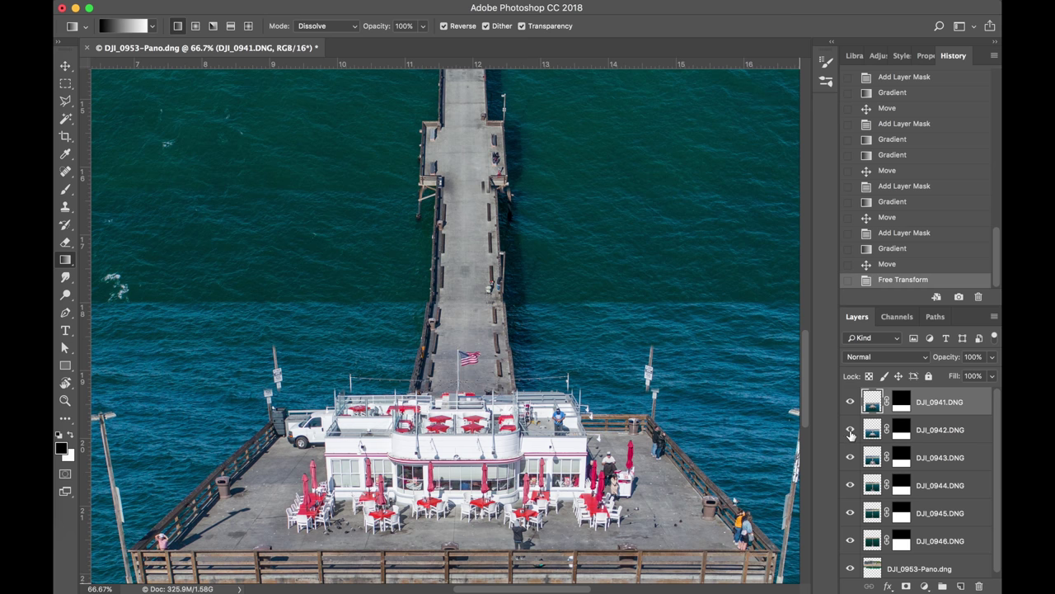
Check DJI_0943.DNG hidden and shown, then nudge it slightly so its pier railings meet the next photo's
left_click(872, 457)
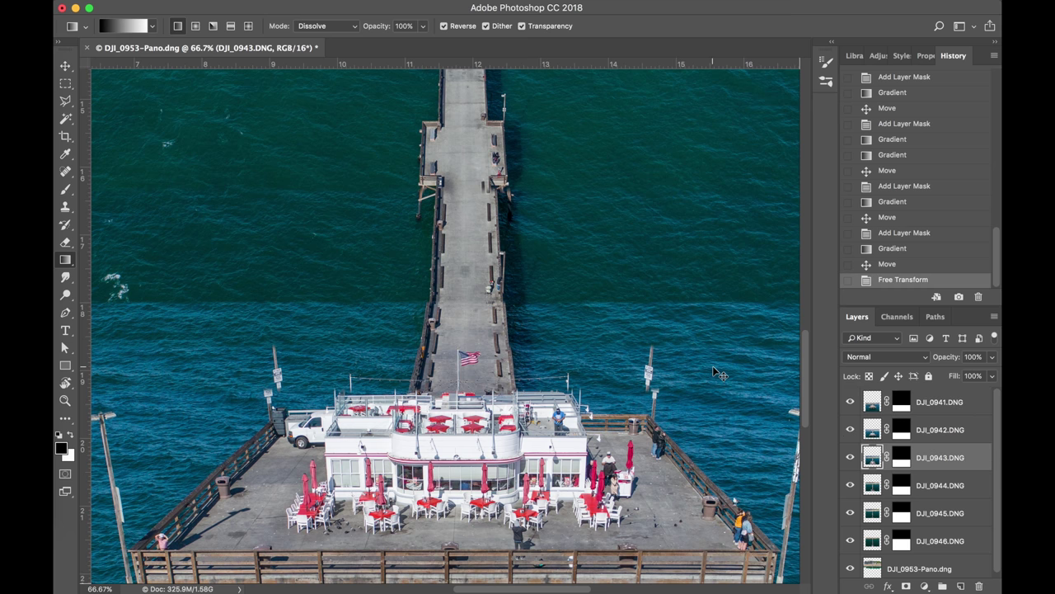
key("super+plus")
left_click(850, 459)
left_click(850, 458)
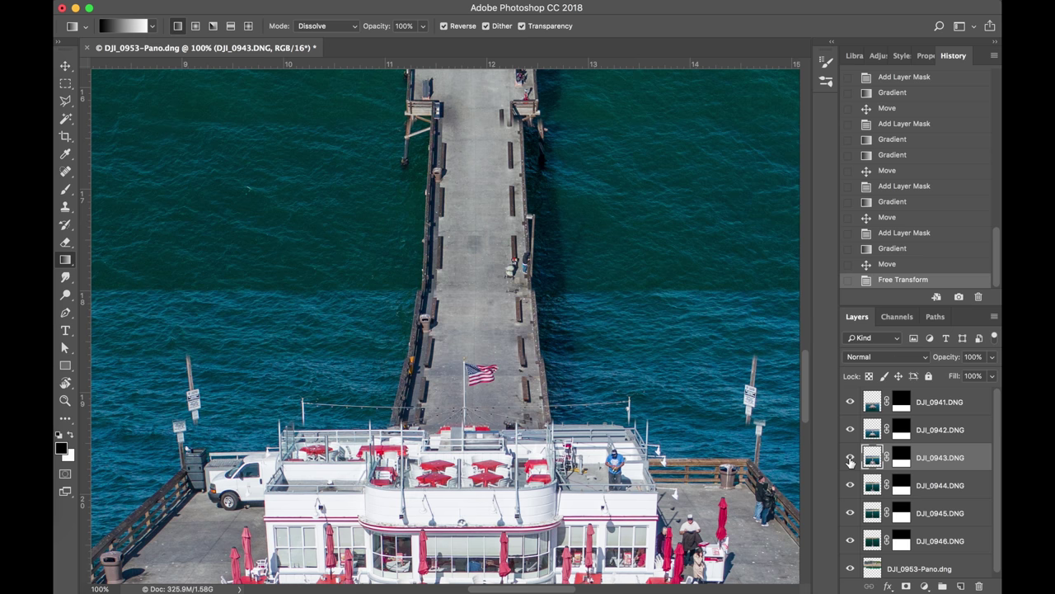
left_click_drag(560, 324, 561, 326)
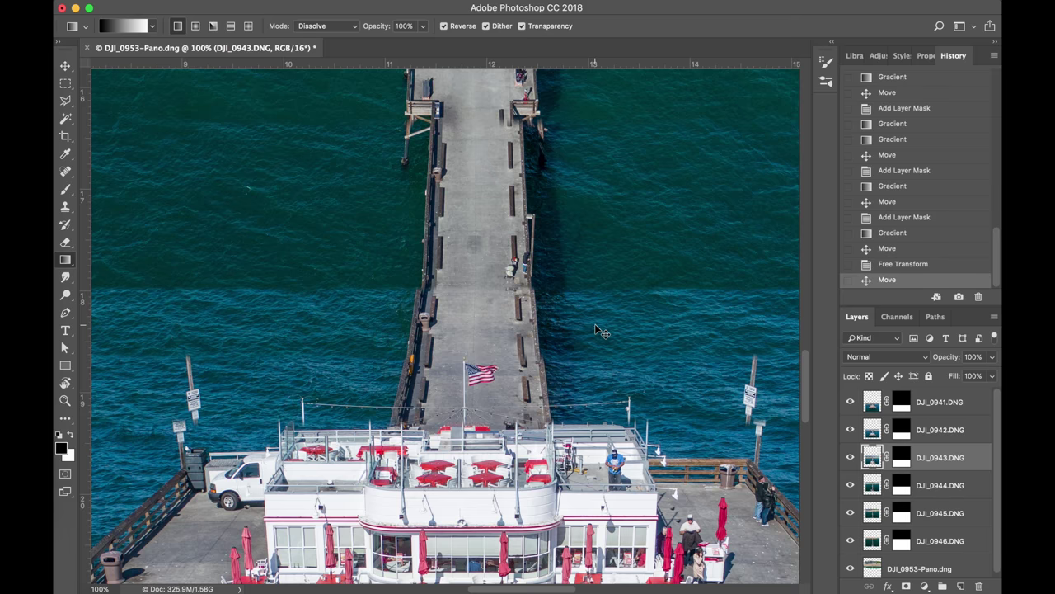
Try warping the DJI_0943.DNG layer by pulling both of its lower corners outward
key("super+minus")
key("super+minus")
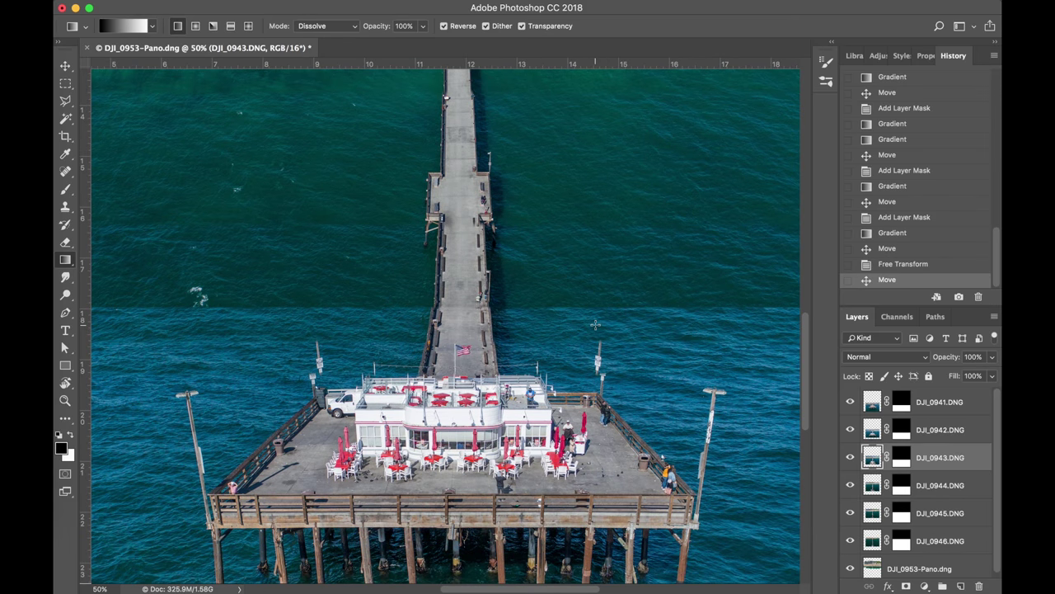
key("super+t")
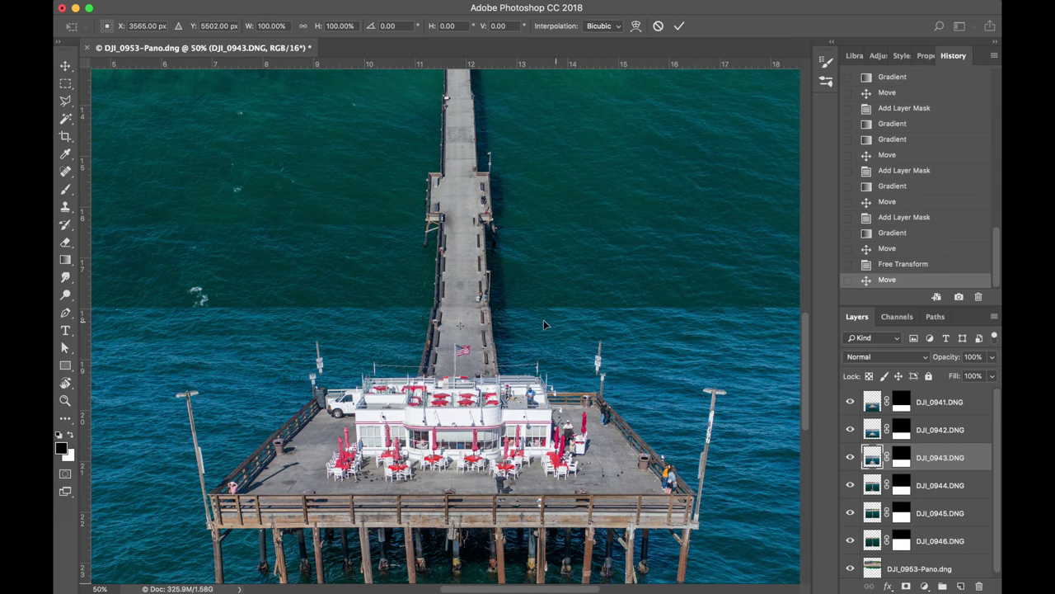
key("super+minus")
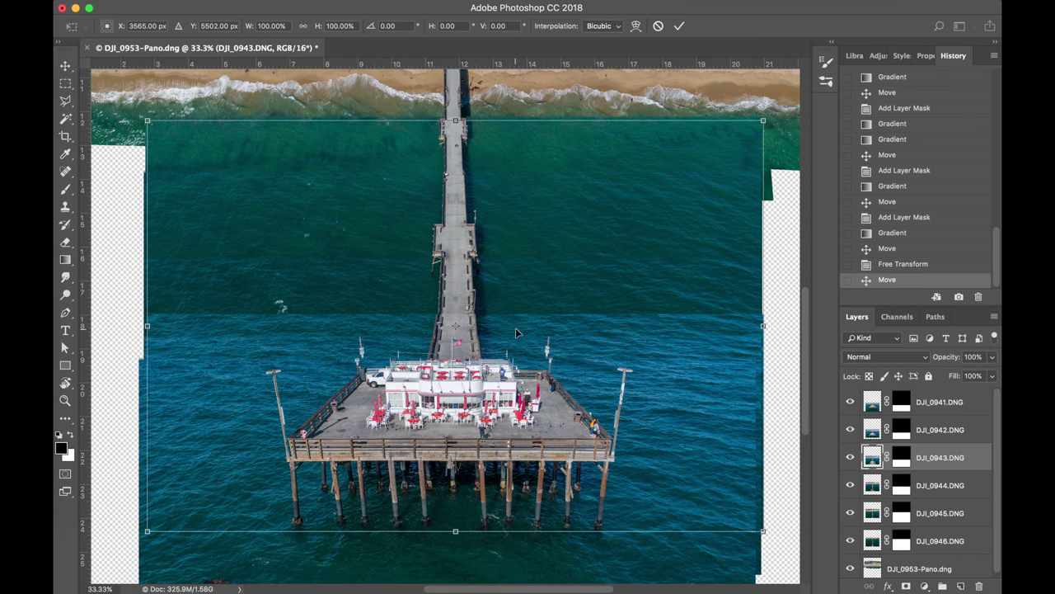
right_click(516, 327)
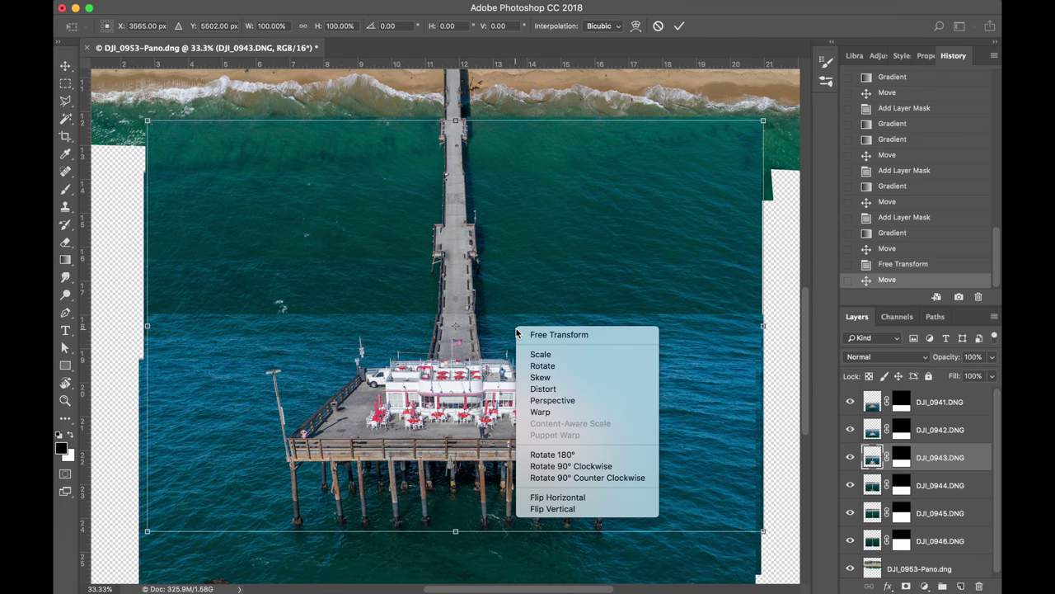
left_click(553, 415)
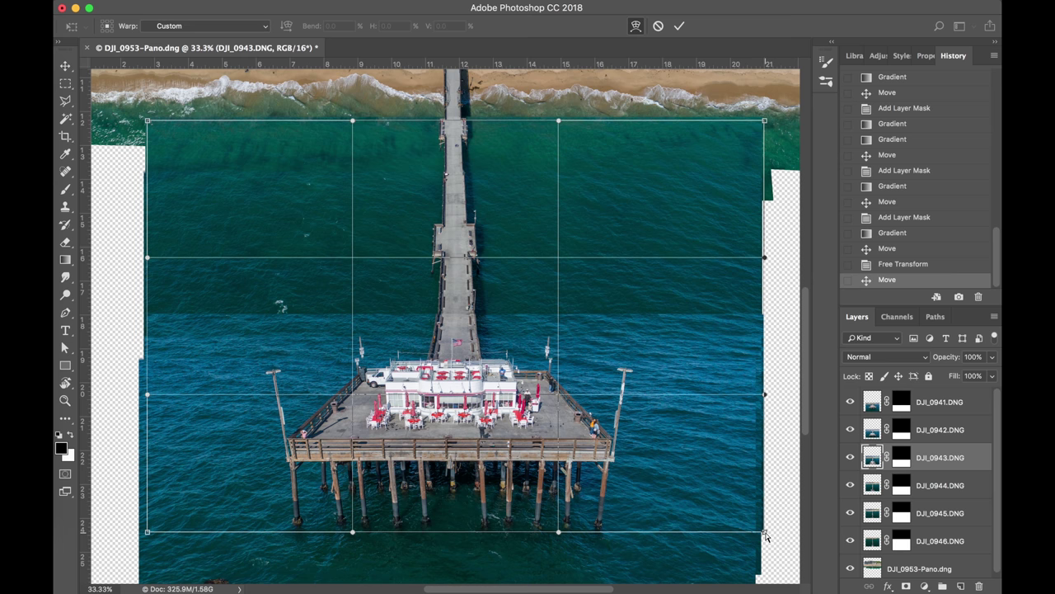
left_click_drag(765, 534, 796, 516)
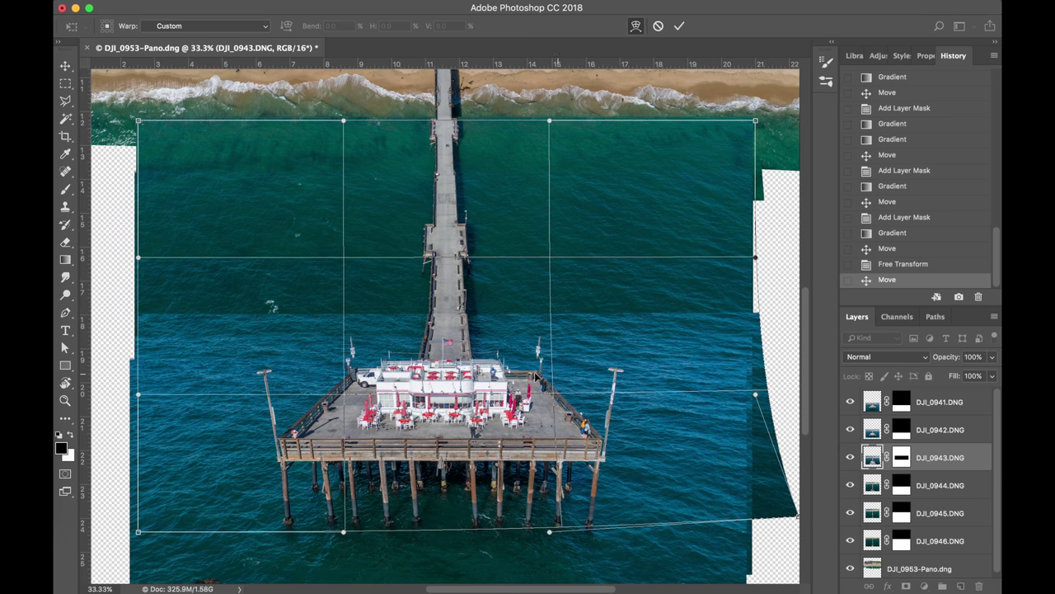
left_click_drag(138, 533, 117, 536)
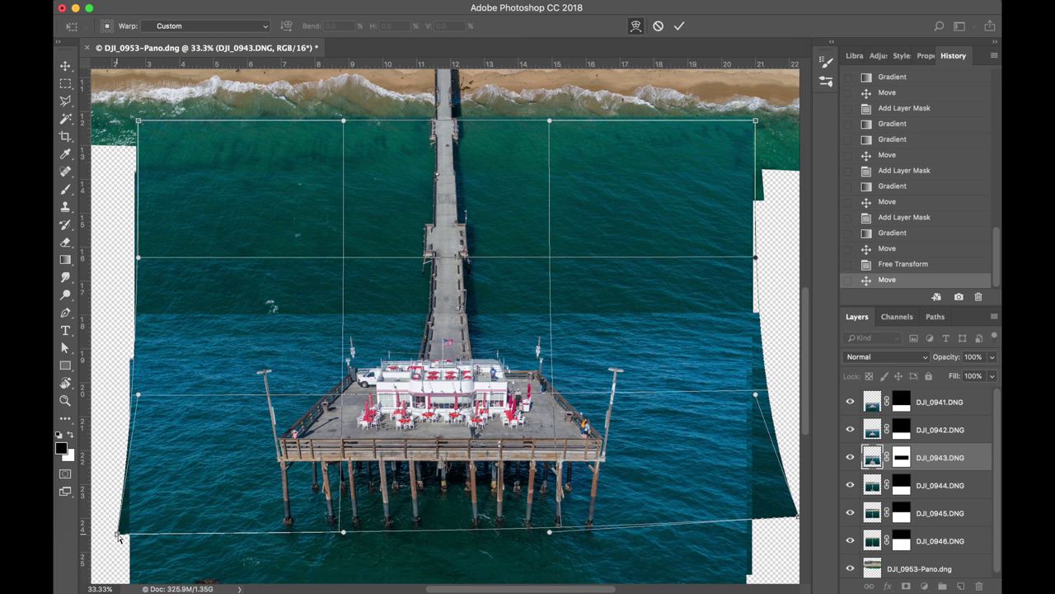
Check the warped pier behind the restaurant and try pulling the warp's lower-left corner slightly further outward
key("super+equal")
key("super+equal")
key("super+equal")
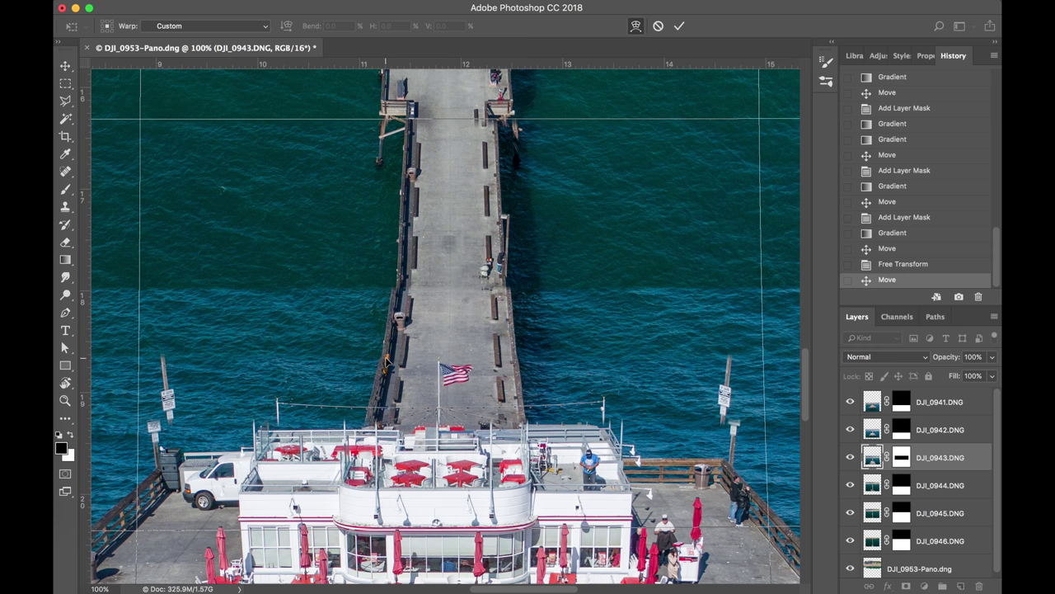
scroll(385, 359, "down", 5)
scroll(385, 359, "left", 6)
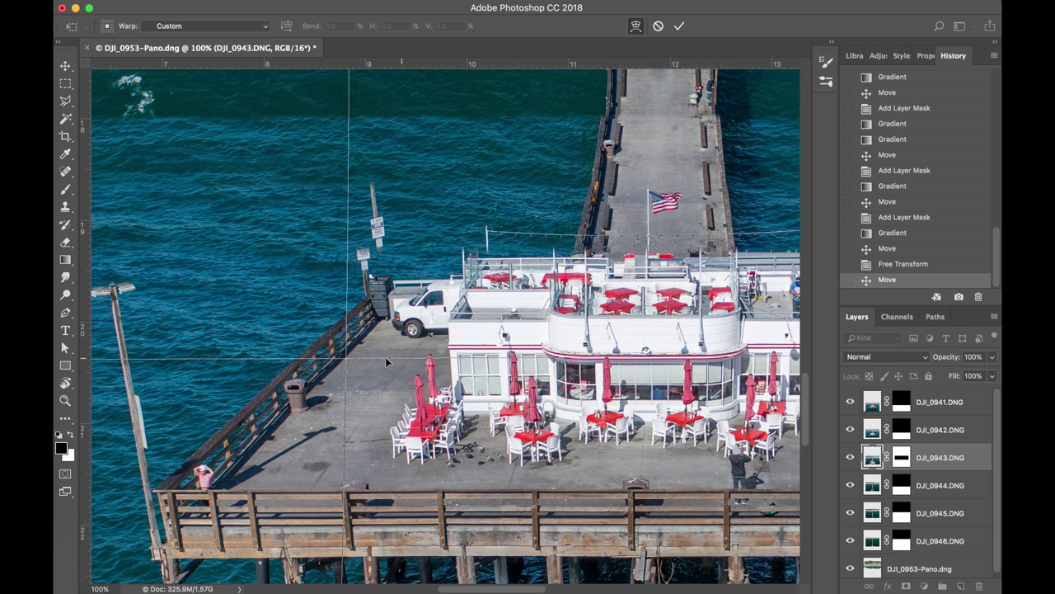
scroll(385, 357, "down", 3)
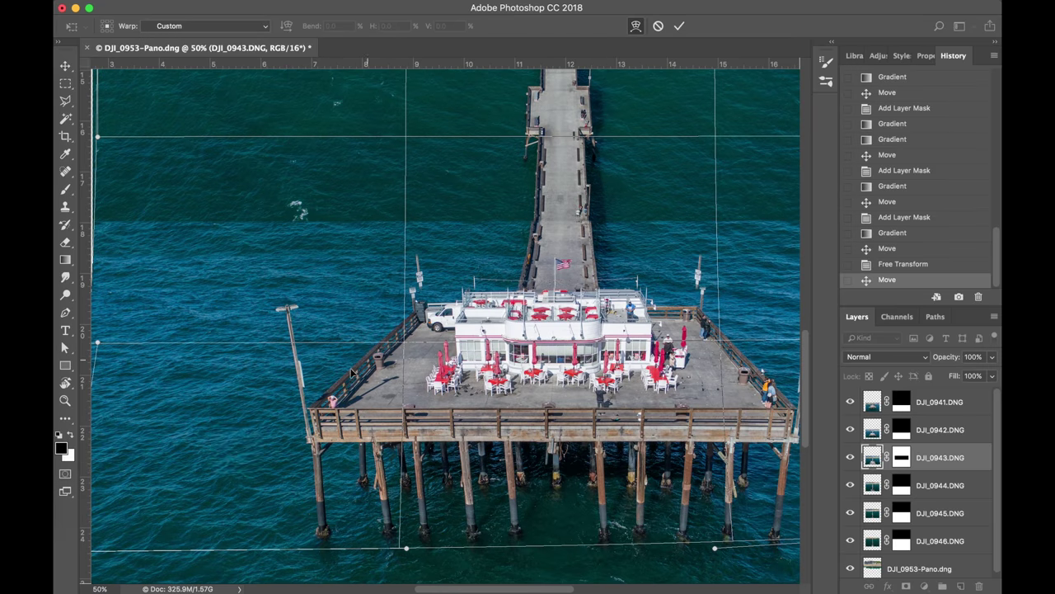
key("super+minus")
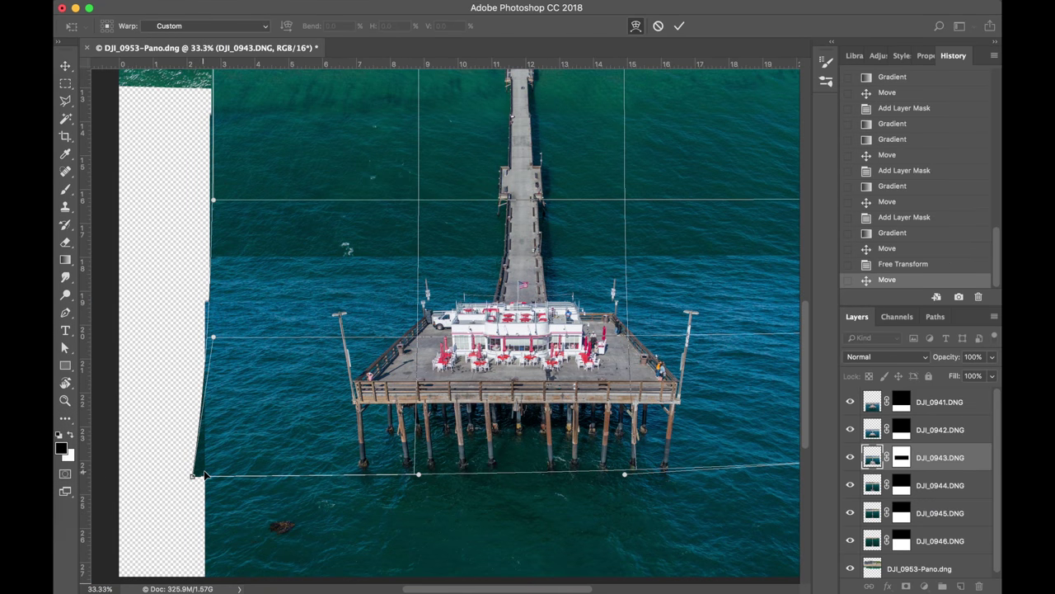
left_click_drag(191, 478, 183, 477)
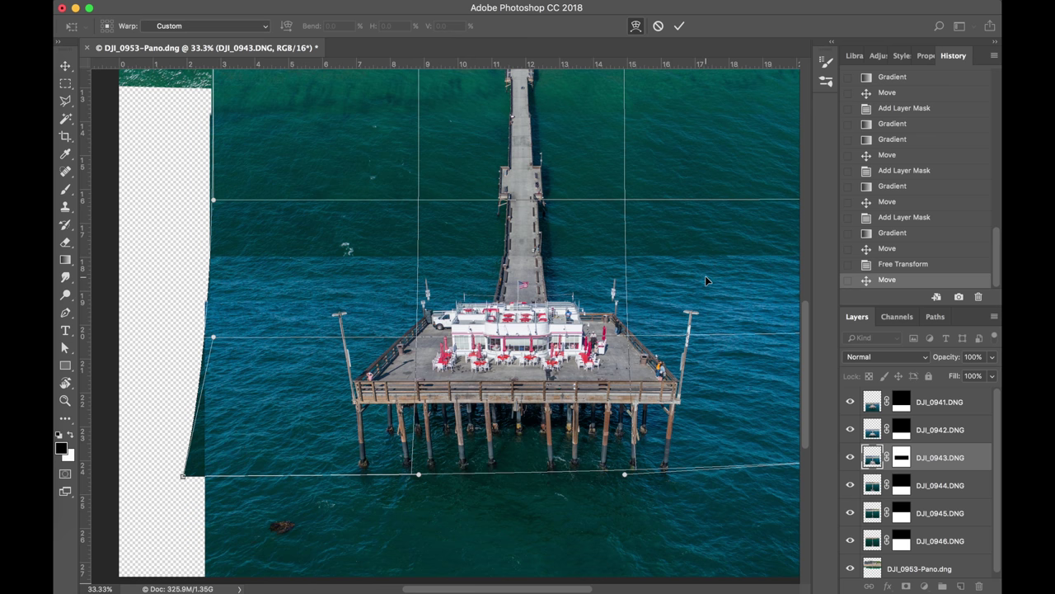
Try pulling the upper-left corner of the DJI_0943.DNG warp inward toward the pier
scroll(705, 277, "up", 3)
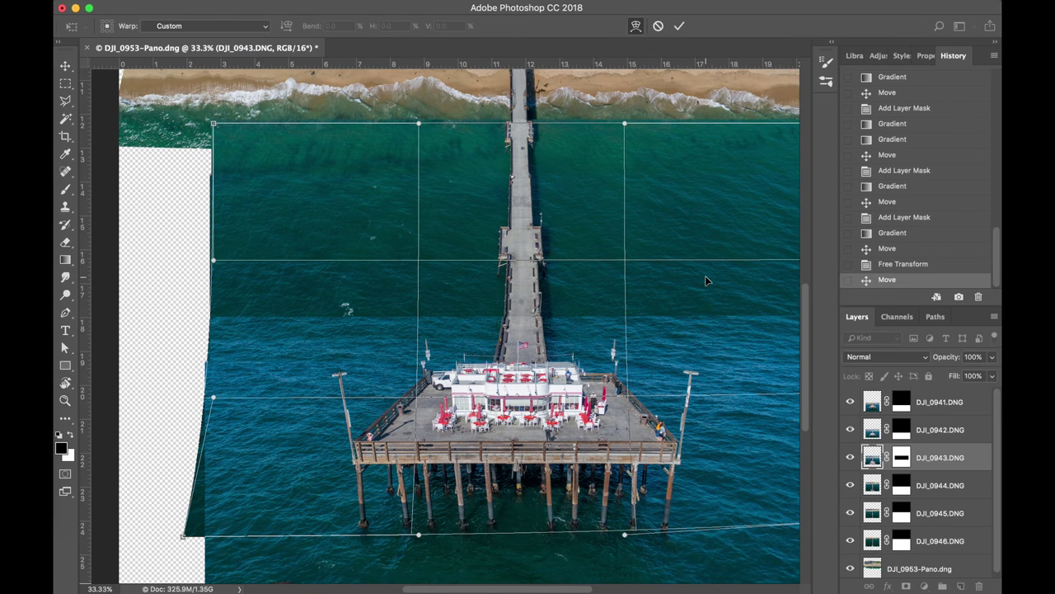
key("super+plus")
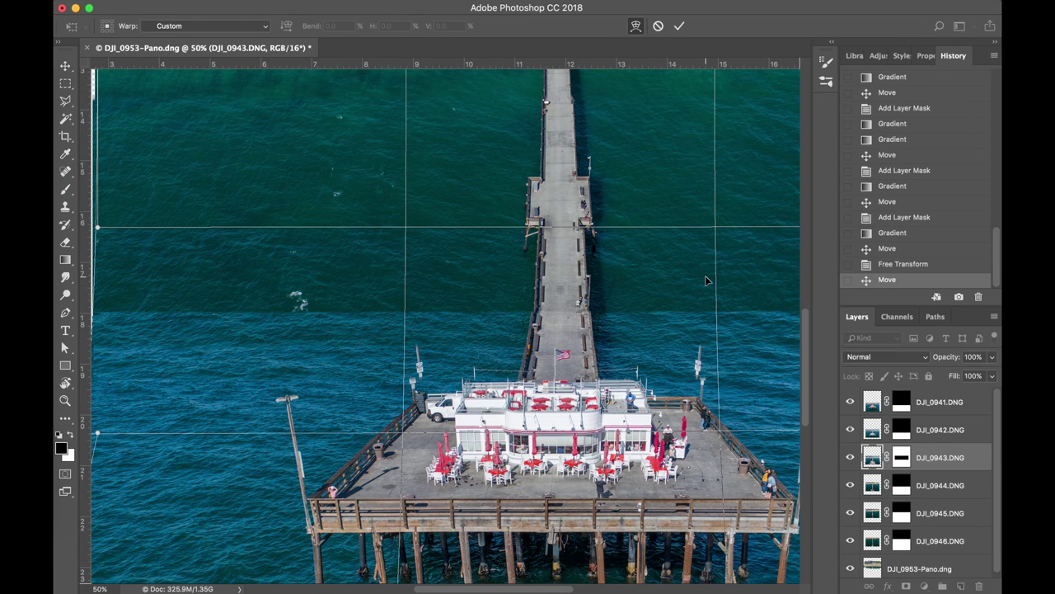
scroll(705, 276, "up", 3)
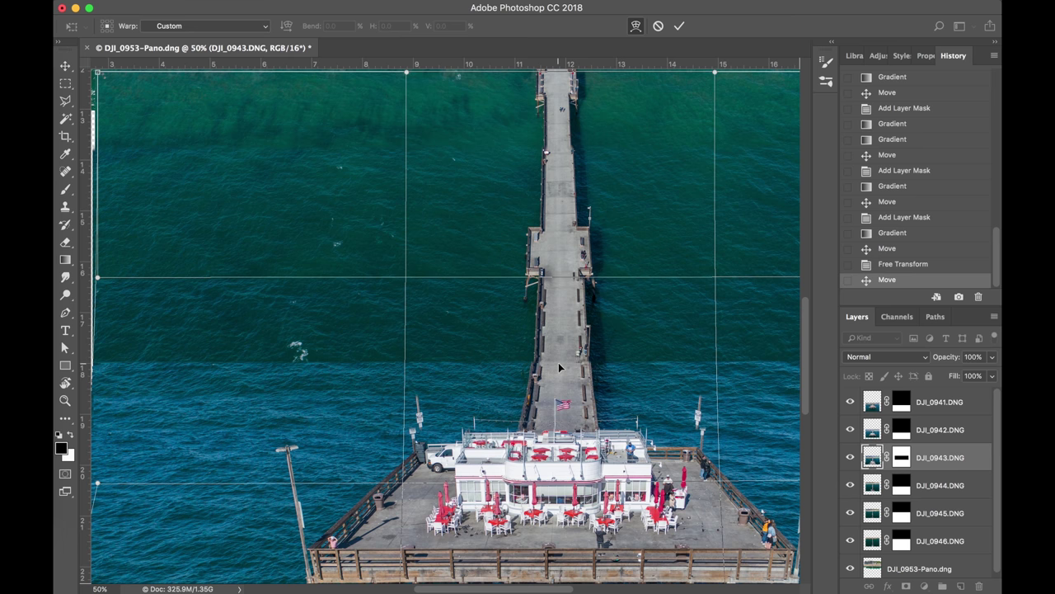
scroll(559, 368, "up", 3)
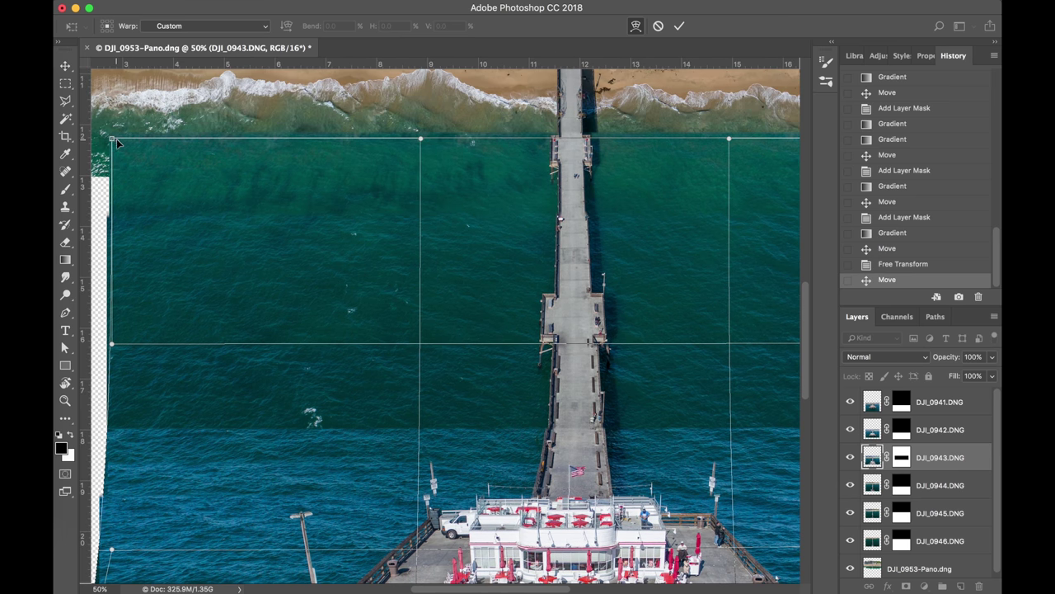
left_click_drag(112, 139, 168, 135)
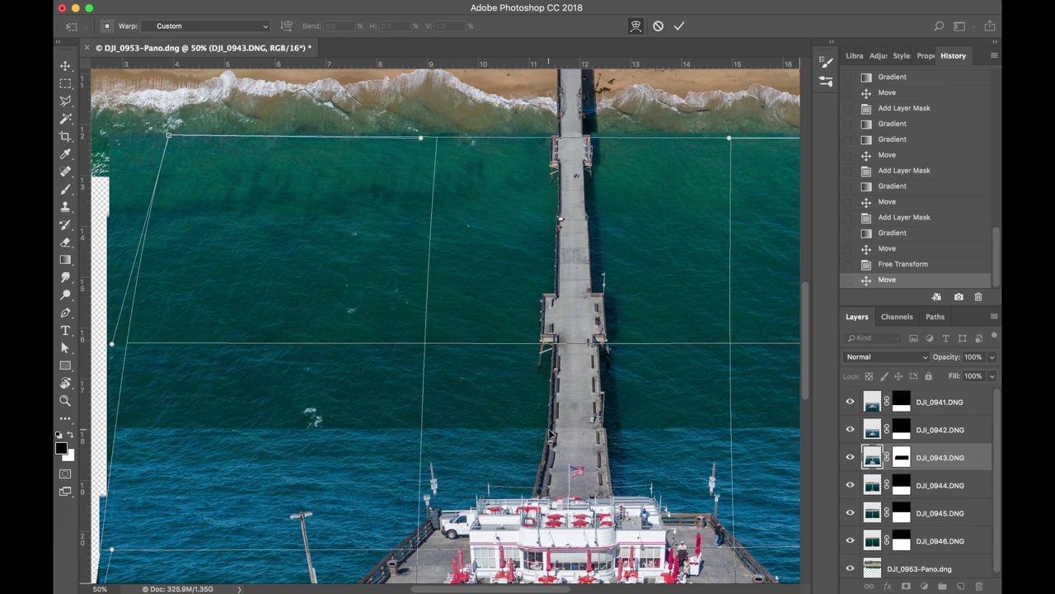
left_click_drag(169, 135, 195, 137)
Try pulling the upper-right corner of the DJI_0943.DNG warp inward toward the pier
scroll(576, 311, "right", 2)
scroll(575, 312, "right", 5)
scroll(576, 311, "down", 2)
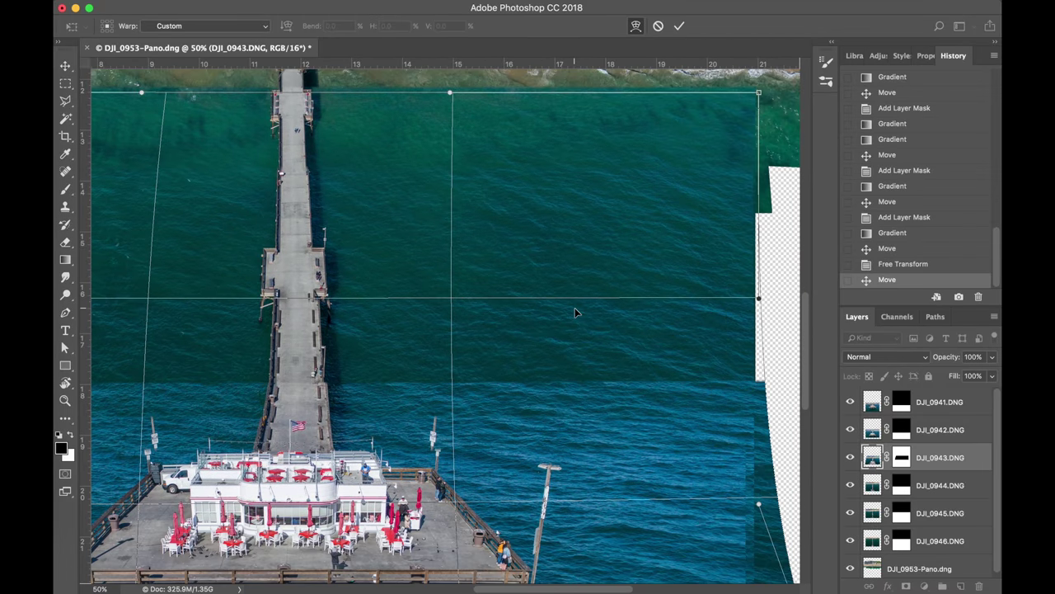
left_click_drag(759, 94, 631, 100)
scroll(414, 177, "left", 10)
scroll(414, 177, "up", 2)
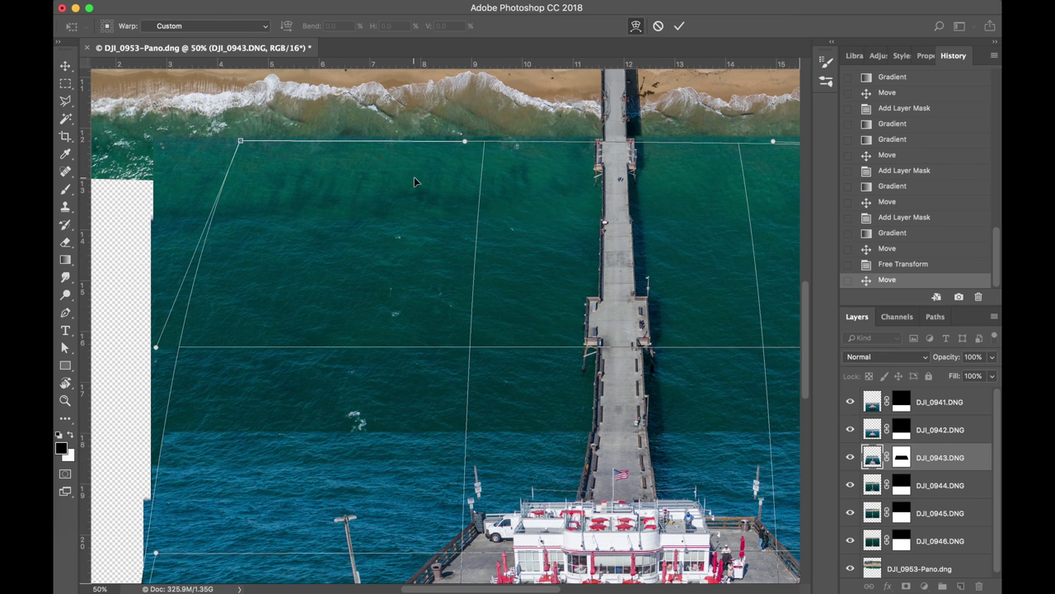
Undo the bend of the warp's left edge, pull its upper-left corner further inward and try to apply the warp
left_click(157, 347)
left_click_drag(157, 347, 179, 335)
key("super+z")
left_click_drag(241, 142, 298, 146)
key("g")
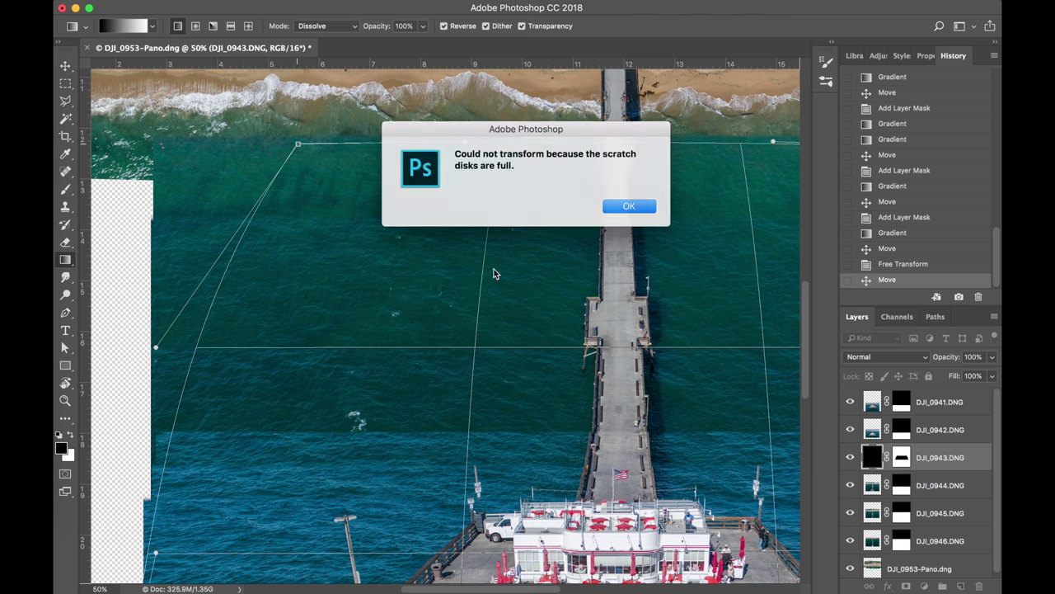
left_click(626, 206)
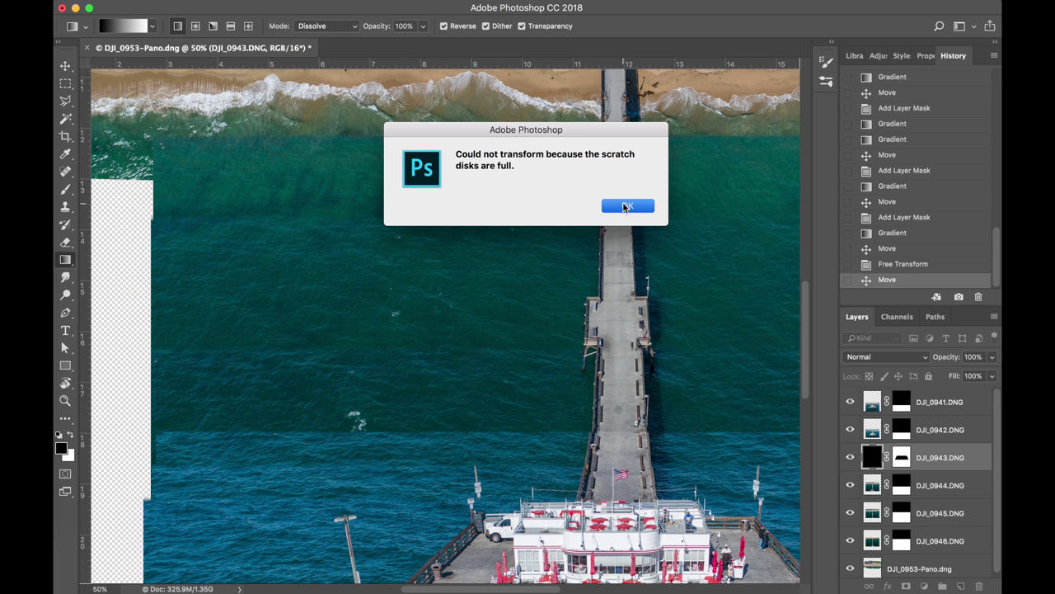
Compare the pier join with DJI_0943.DNG hidden and shown, and before and after its last transform and move
scroll(569, 446, "right", 3)
scroll(569, 446, "up", 1)
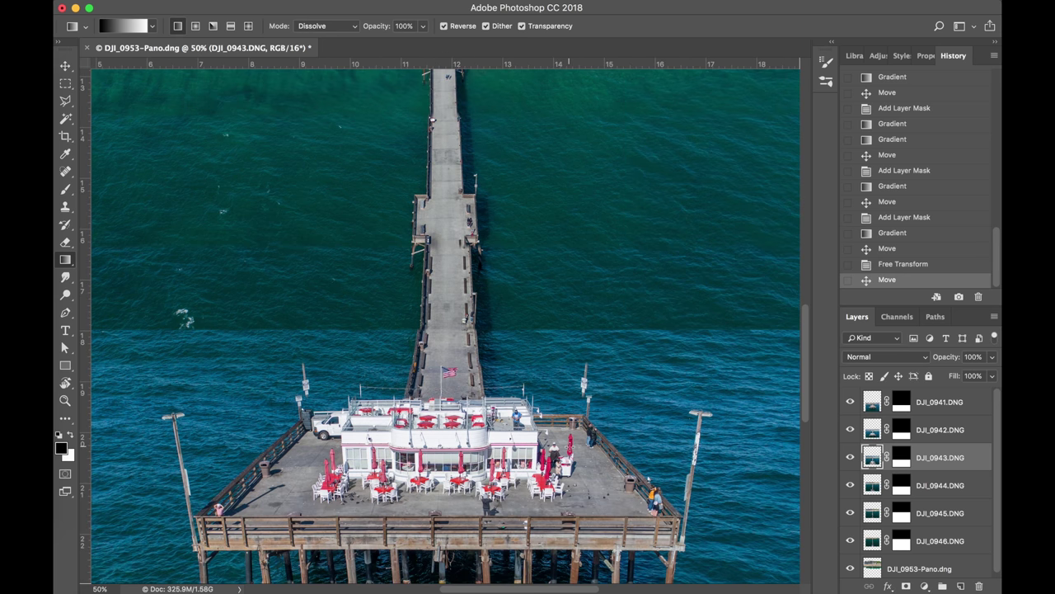
scroll(569, 446, "up", 2)
scroll(573, 449, "up", 1)
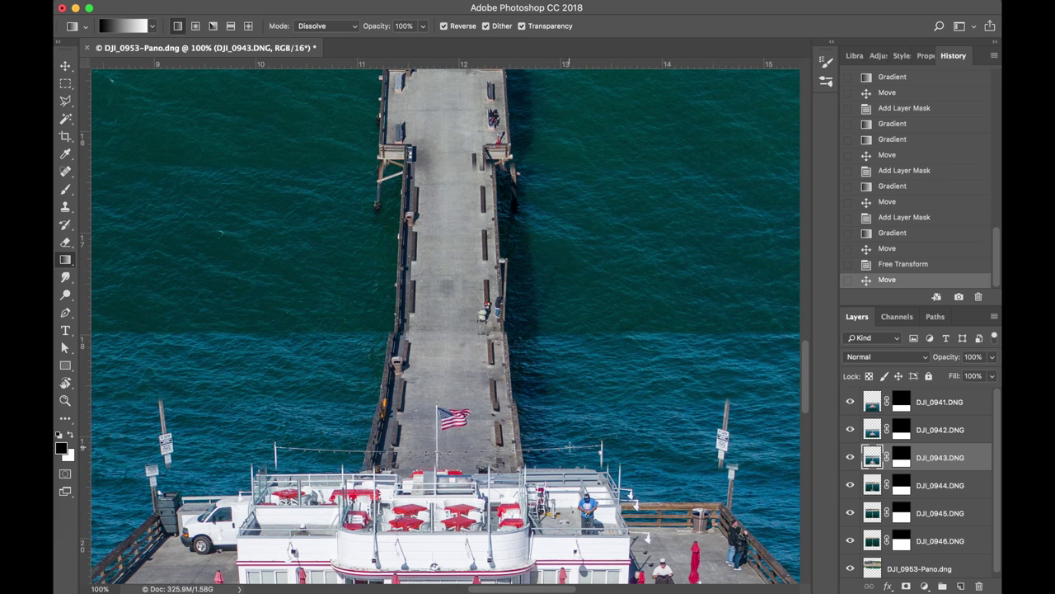
scroll(569, 446, "up", 1)
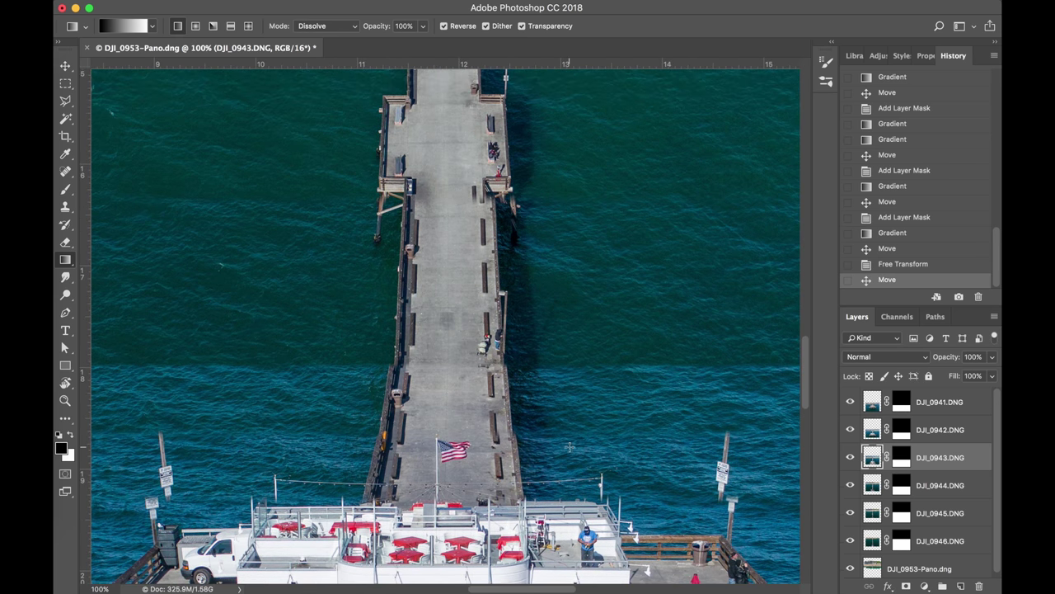
left_click(851, 457)
left_click(851, 457)
left_click(850, 458)
left_click(851, 458)
left_click(904, 249)
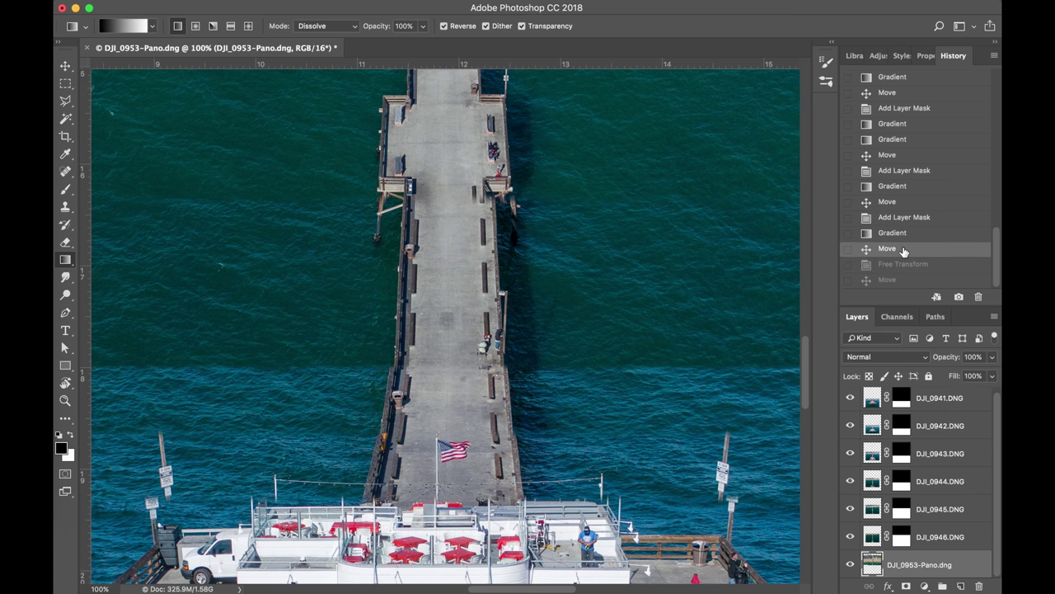
left_click(901, 281)
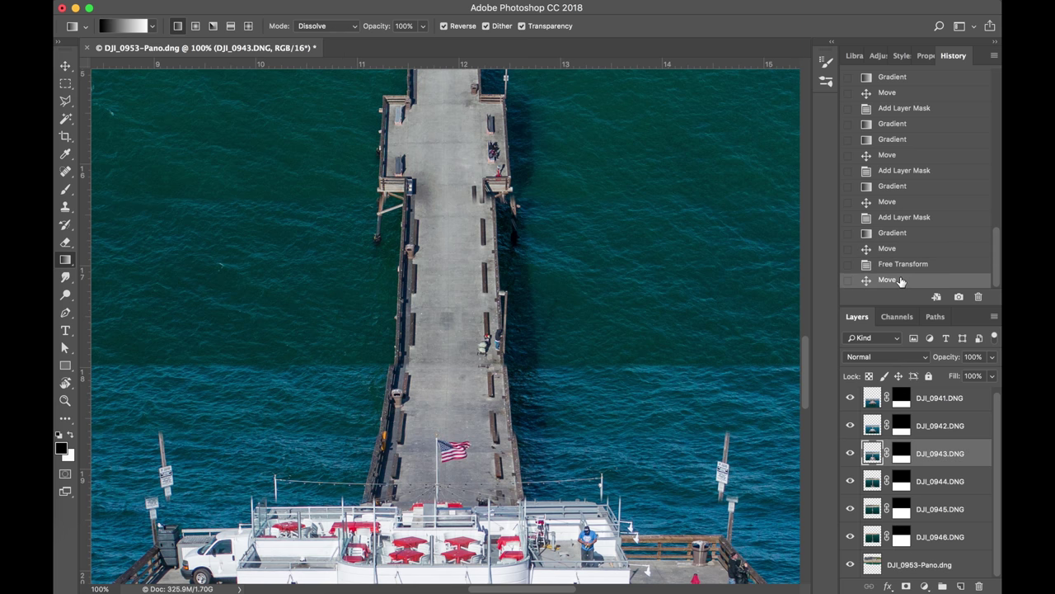
Check the DJI_0944.DNG layer hidden and shown, and nudge it slightly left to line up the pier railings
left_click(866, 482)
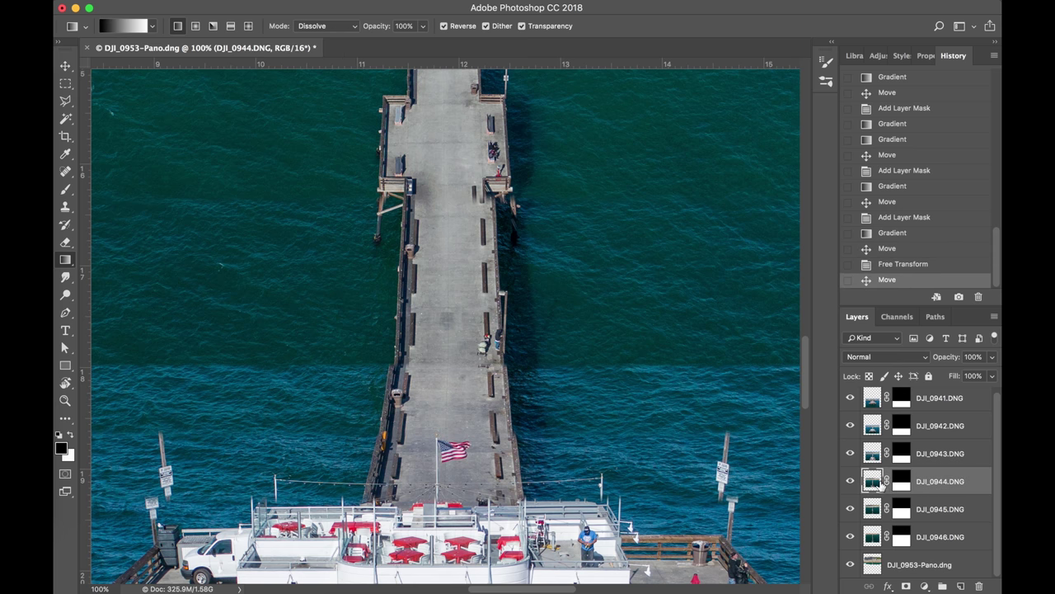
left_click(850, 481)
left_click(850, 482)
left_click_drag(557, 313, 554, 314)
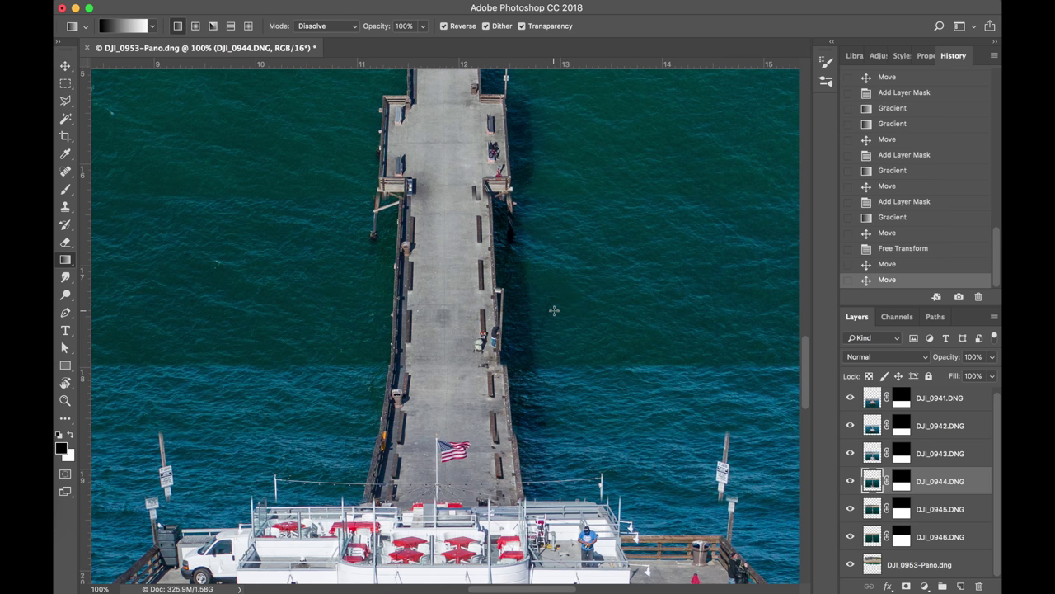
Examine the pier joins between the restaurant and the beach up close, and review the composite as a whole
scroll(554, 310, "up", 10)
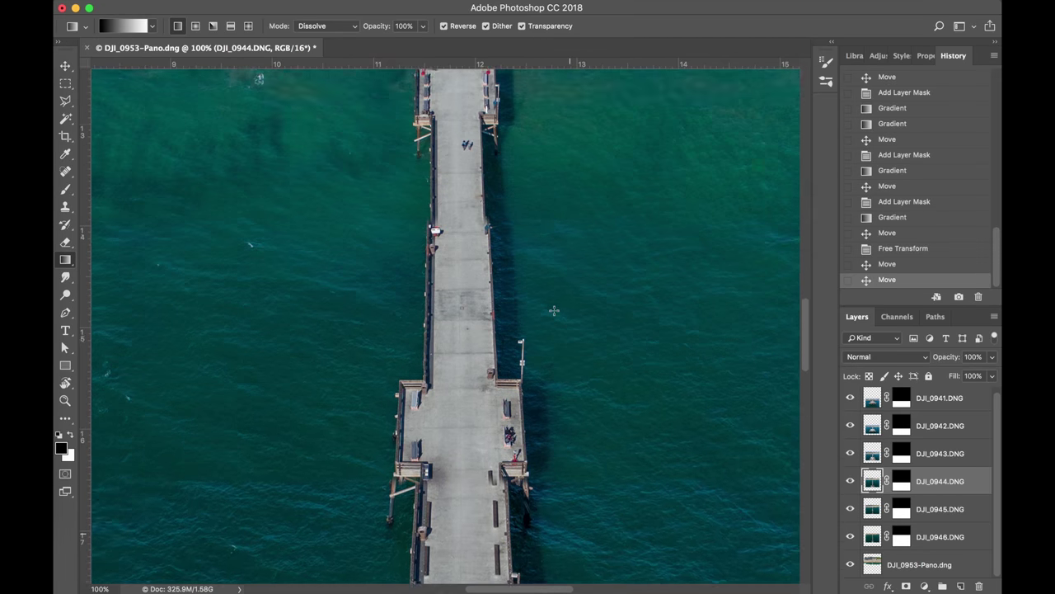
scroll(554, 310, "down", 5)
scroll(554, 310, "up", 3)
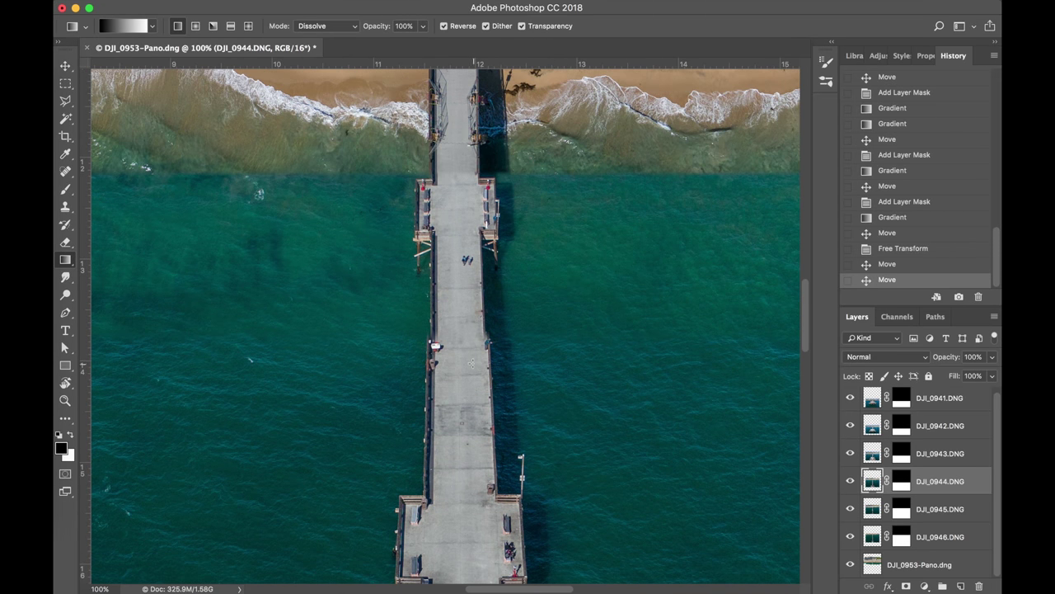
scroll(490, 350, "up", 10)
scroll(491, 350, "left", 2)
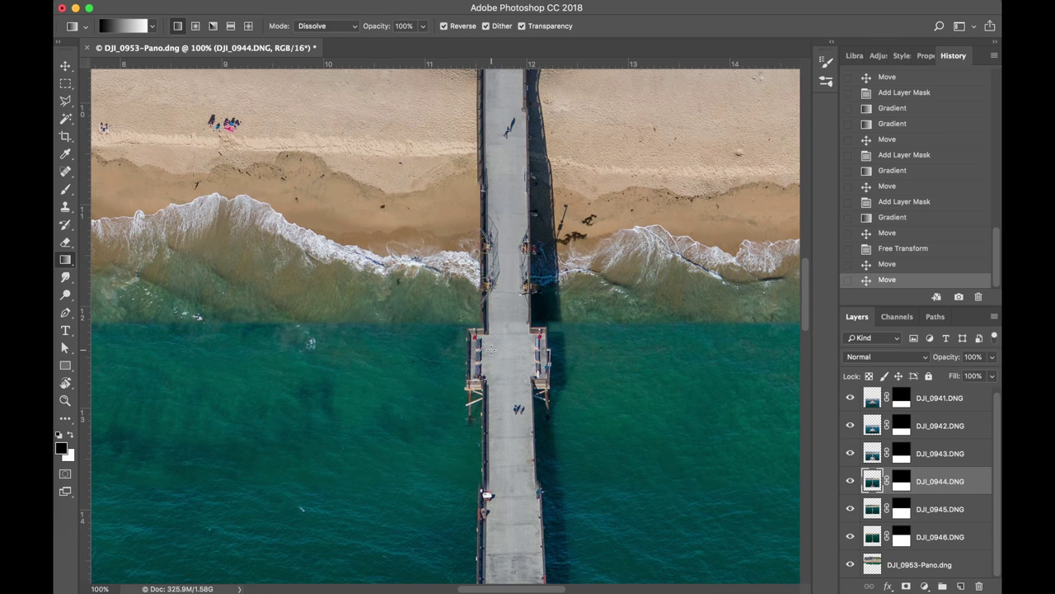
scroll(491, 350, "down", 15)
scroll(491, 349, "right", 2)
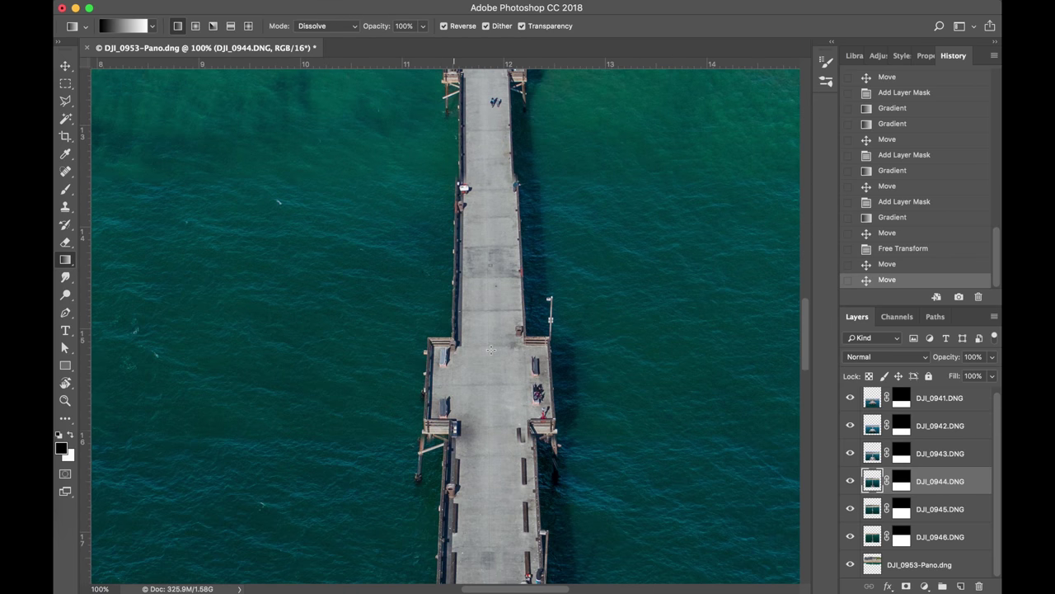
scroll(494, 349, "up", 10)
scroll(495, 349, "left", 2)
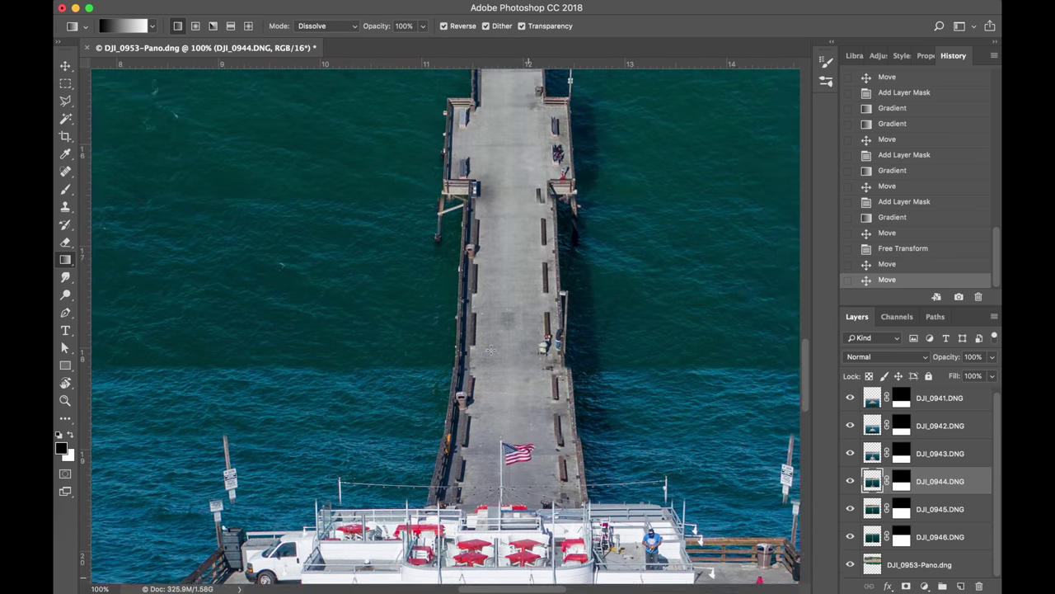
key("ctrl+minus")
key("ctrl+minus")
key("ctrl+minus")
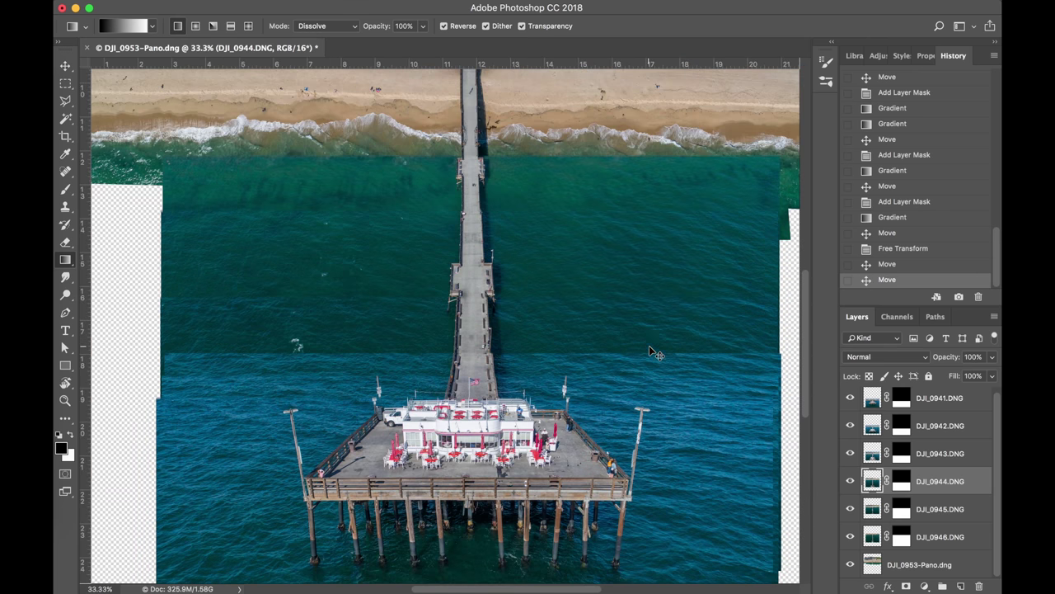
key("ctrl+minus")
scroll(650, 347, "up", 4)
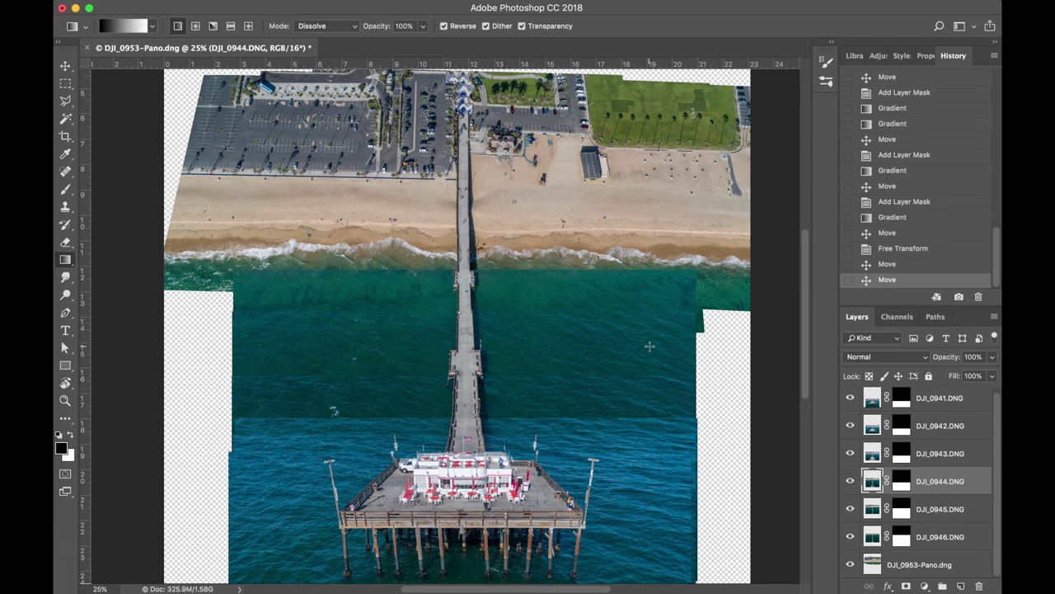
Hide and show the DJI_0942.DNG and DJI_0943.DNG layers to identify which one forms the water seam behind the restaurant
scroll(650, 346, "down", 3)
scroll(649, 346, "right", 2)
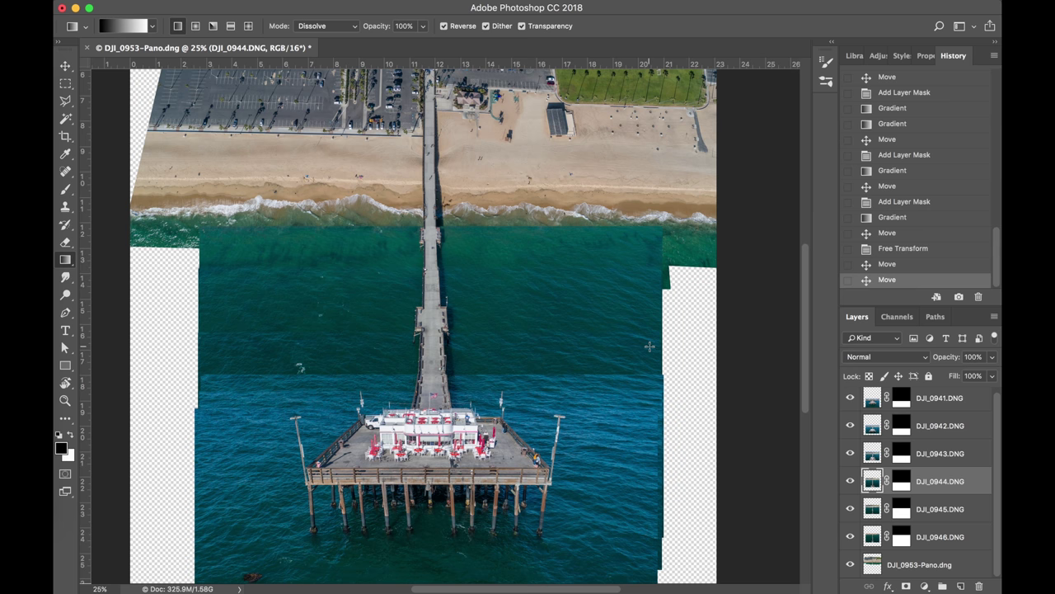
left_click(900, 454)
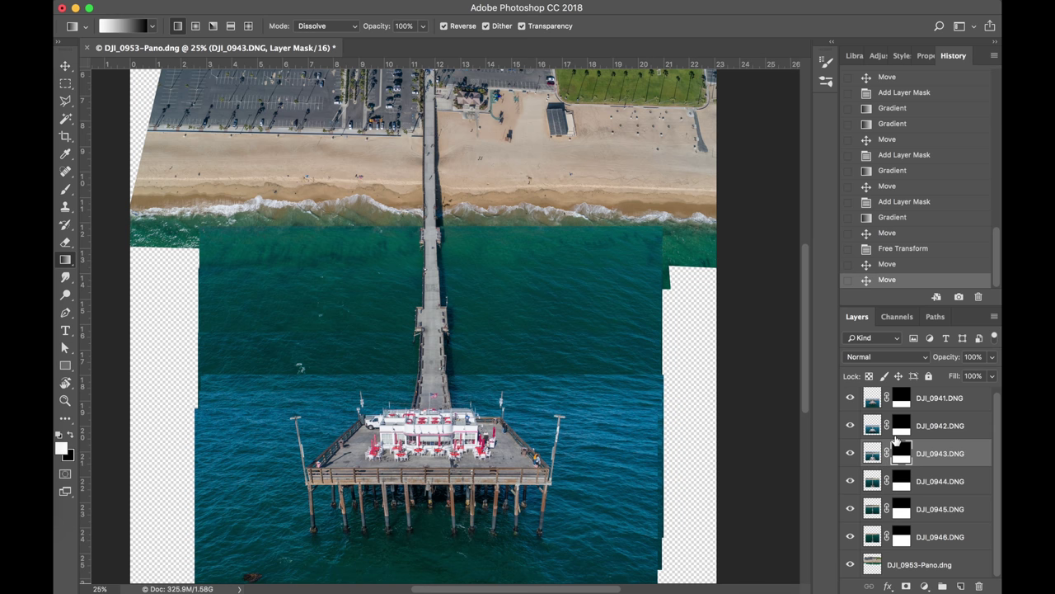
left_click(898, 425)
left_click(851, 425)
left_click(851, 425)
left_click(851, 458)
left_click(851, 458)
left_click(850, 458)
left_click(851, 459)
left_click(851, 459)
left_click(851, 458)
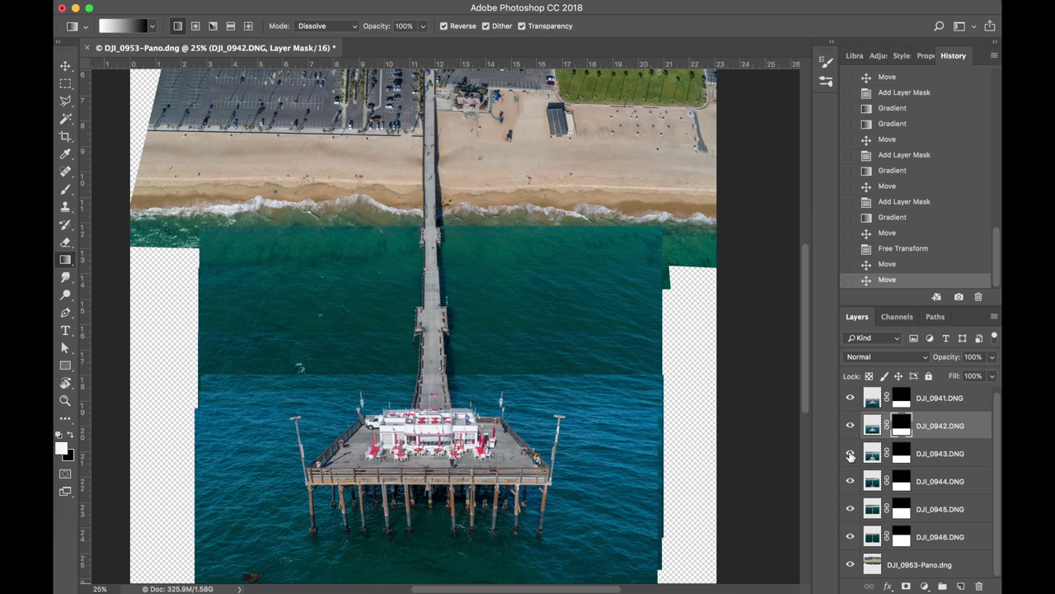
Activate the DJI_0943.DNG layer mask for painting in white with the Brush tool
left_click(903, 455)
scroll(565, 387, "up", 5)
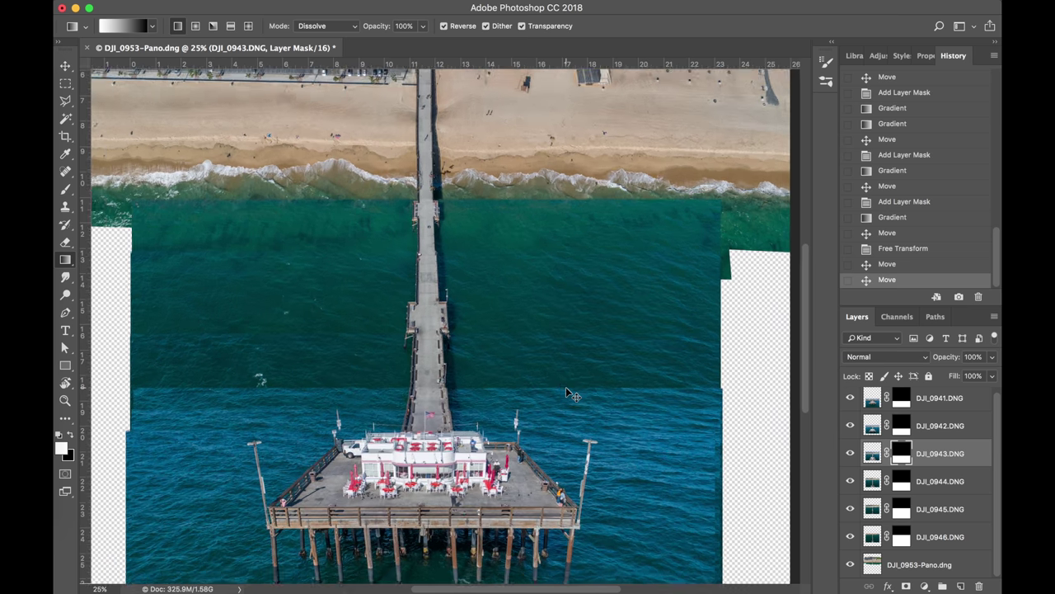
scroll(566, 386, "up", 2)
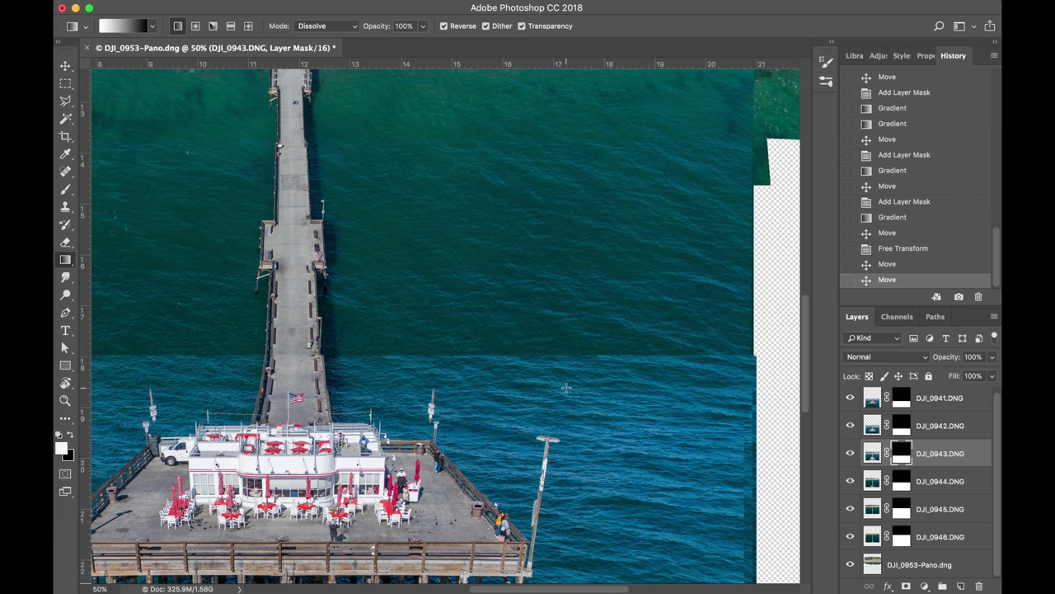
key("b")
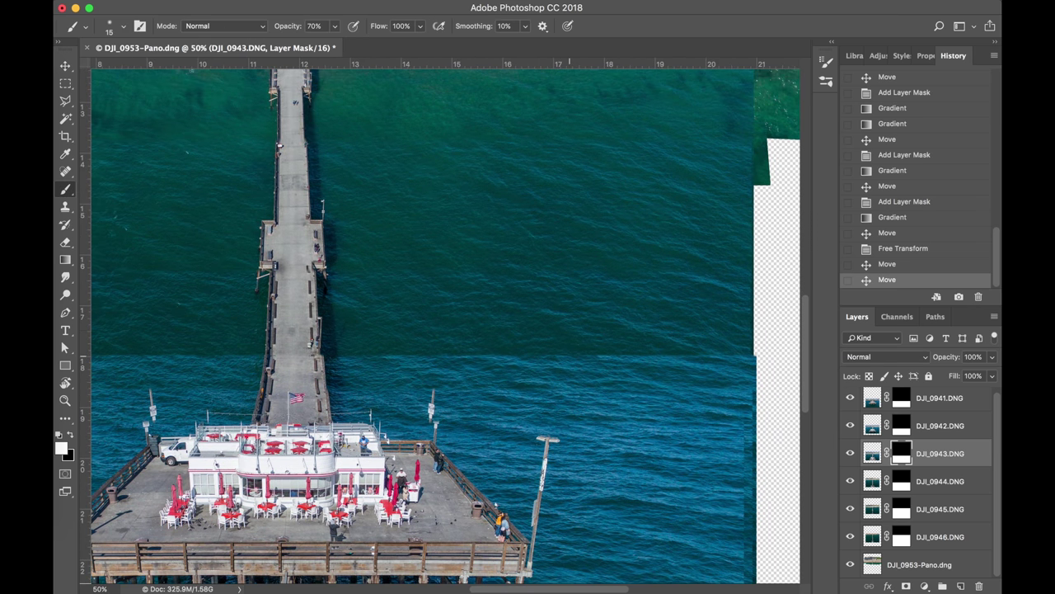
Try to paint over the water seam right of the pier with a 300 px white brush at 70% opacity
mouse_move(445, 341)
left_mouse_down()
mouse_move(495, 340)
mouse_move(460, 340)
left_mouse_up()
mouse_move(358, 353)
left_mouse_down()
mouse_move(452, 346)
mouse_move(818, 383)
left_mouse_up()
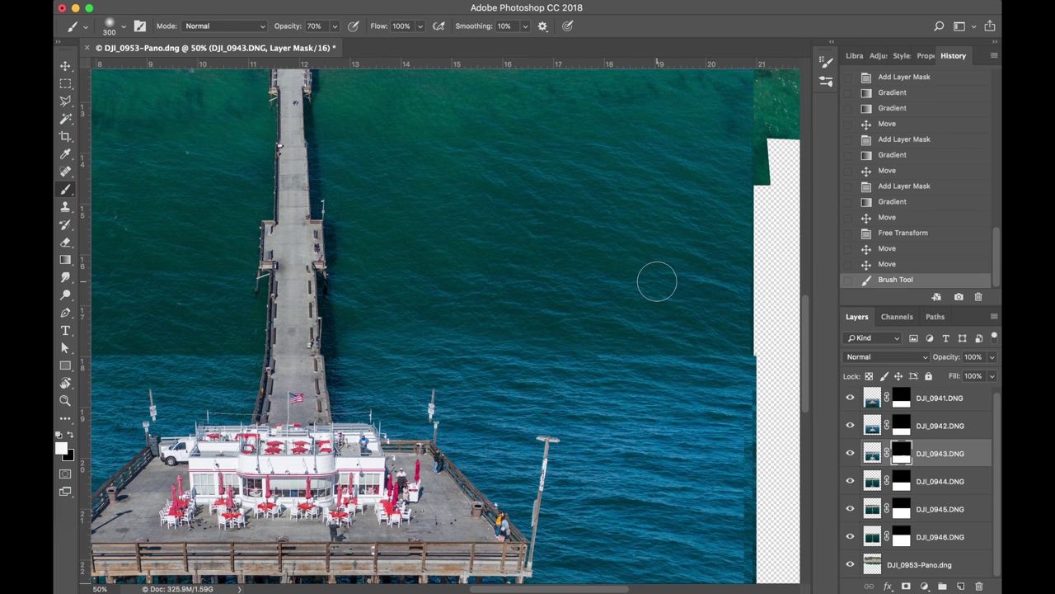
key("ctrl+z")
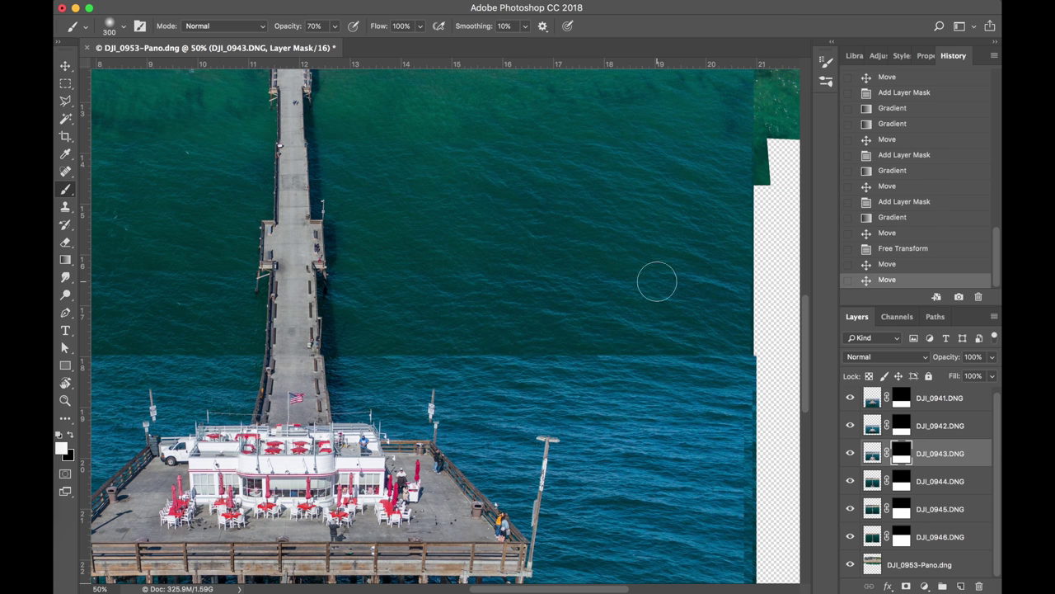
Blend the water seam right of the pier by painting white on the DJI_0943.DNG mask with a large brush at 50% opacity
key("v")
key("ctrl+minus")
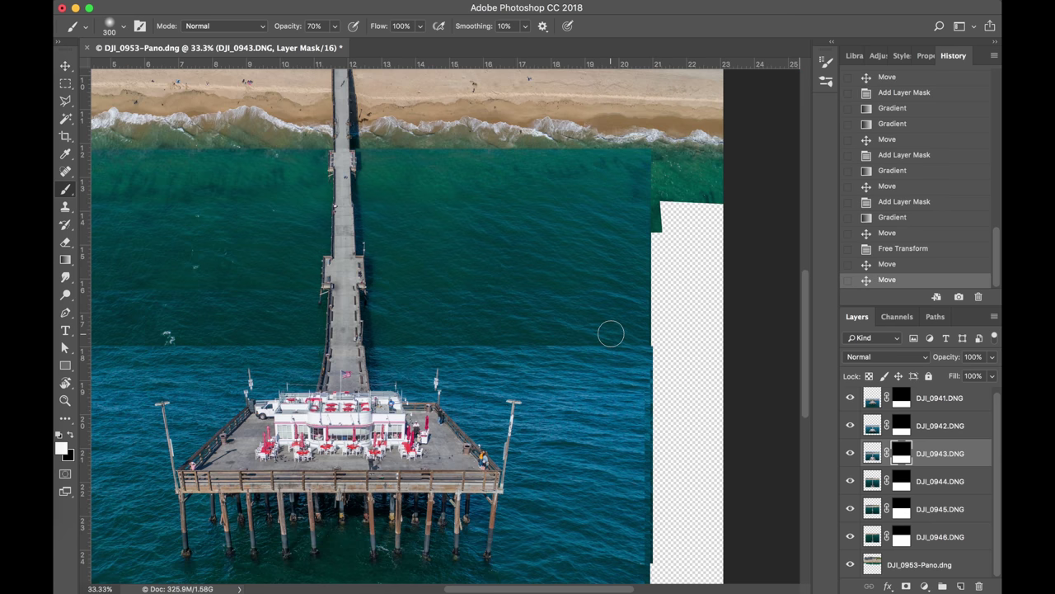
key("bracketright")
key("bracketright")
key("bracketright")
key("bracketright")
key("5")
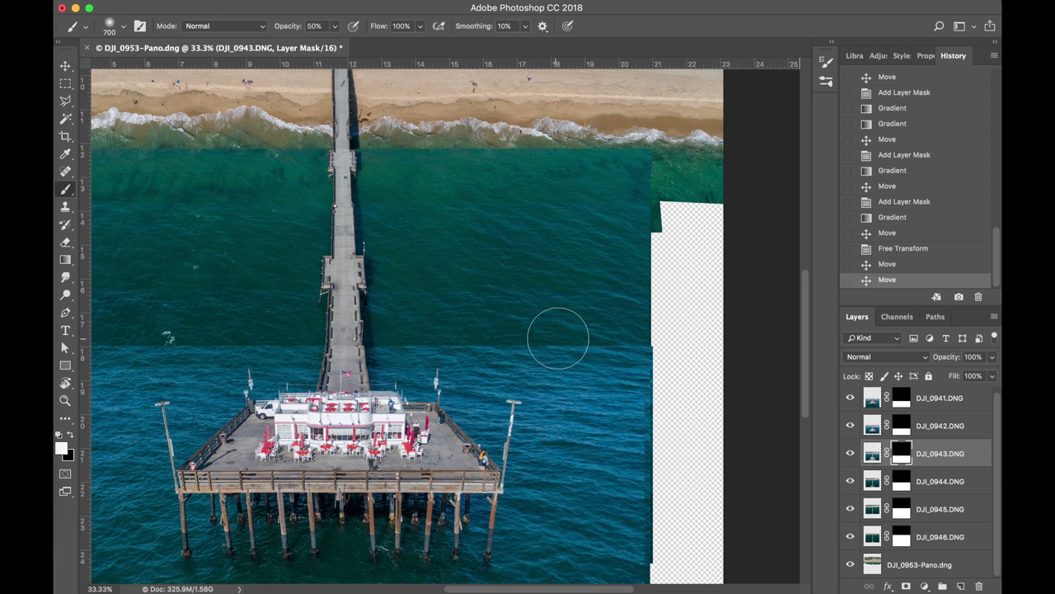
key("bracketleft")
key("bracketleft")
mouse_move(432, 338)
left_mouse_down()
mouse_move(676, 358)
mouse_move(664, 354)
left_mouse_up()
key("bracketleft")
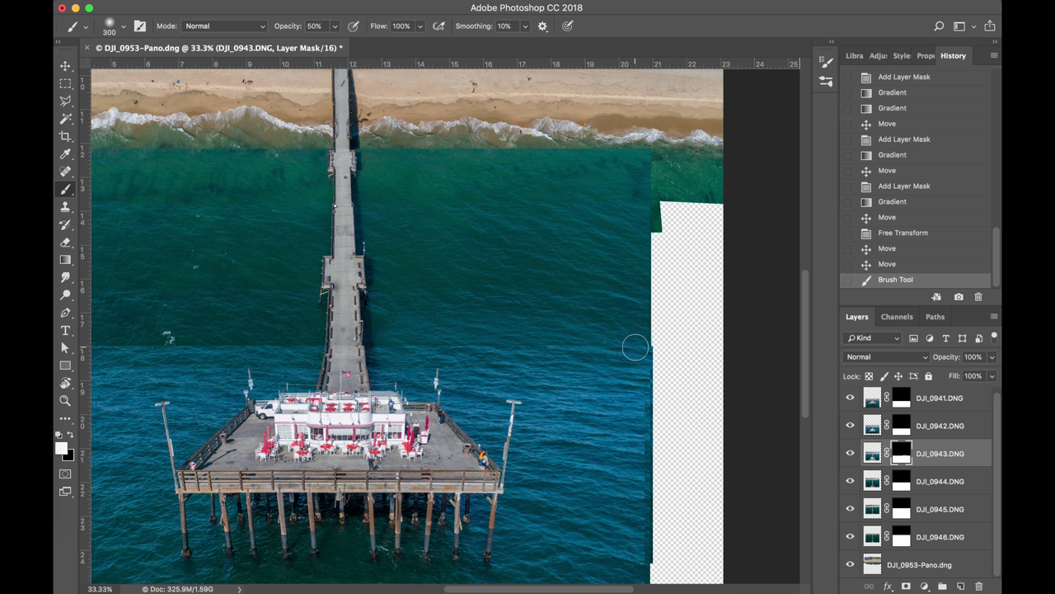
right_click(634, 347)
left_click(577, 351)
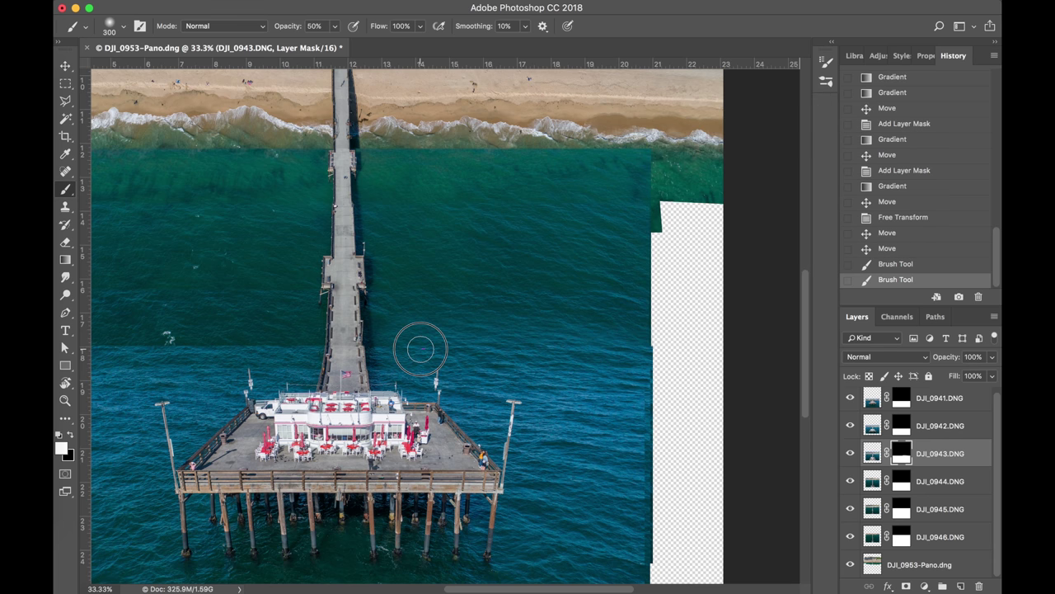
left_click_drag(377, 344, 589, 342)
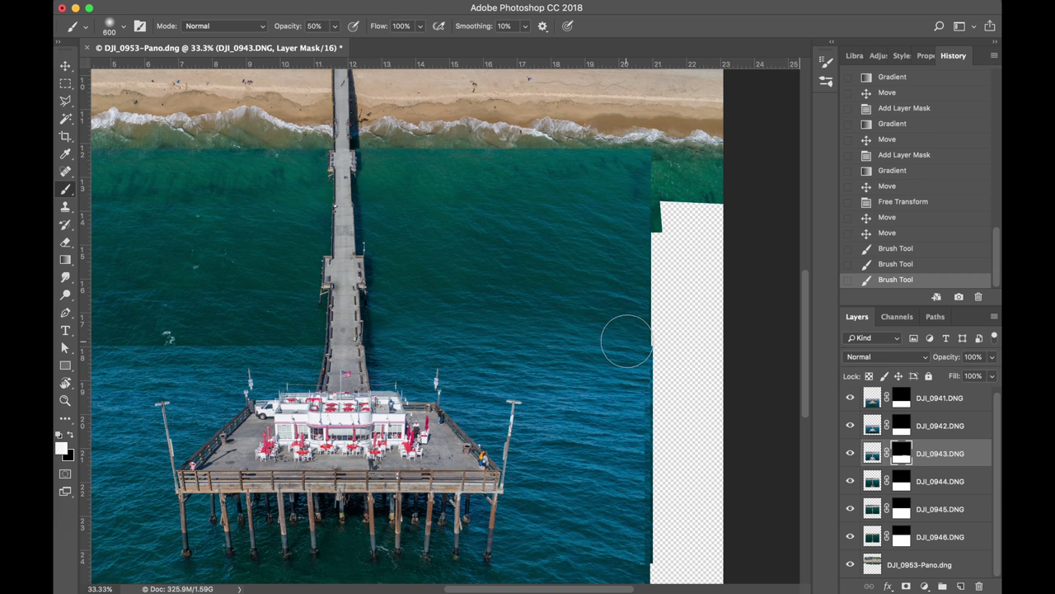
Try to paint the DJI_0943.DNG mask in white close to the pier's right side with a 400 px brush at 50% opacity
scroll(532, 346, "left", 3)
key("bracketleft")
key("bracketleft")
key("bracketleft")
key("bracketleft")
left_click_drag(434, 335, 416, 320)
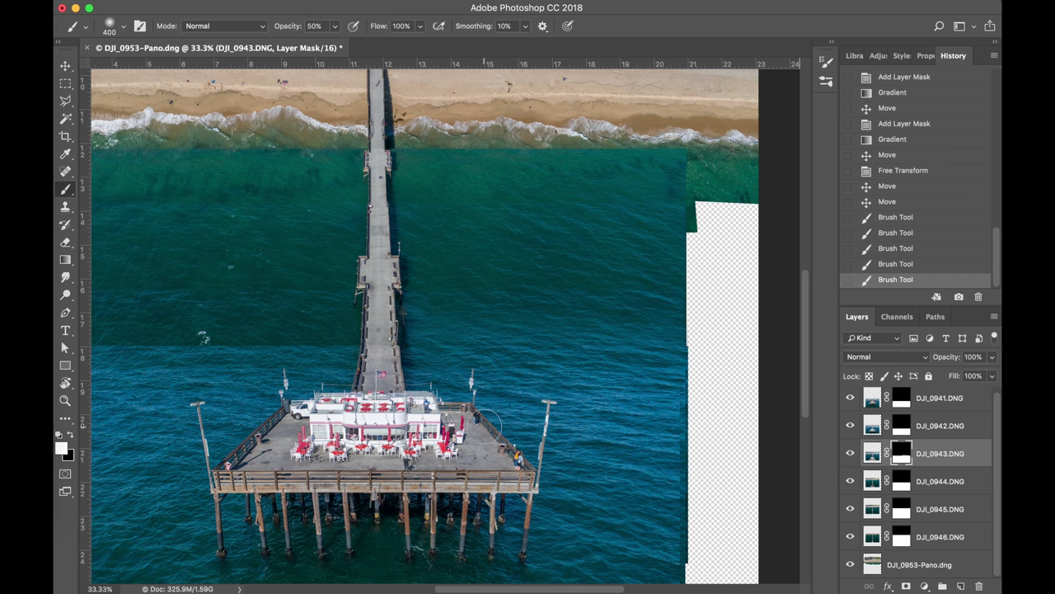
key("super+plus")
key("super+plus")
key("super+plus")
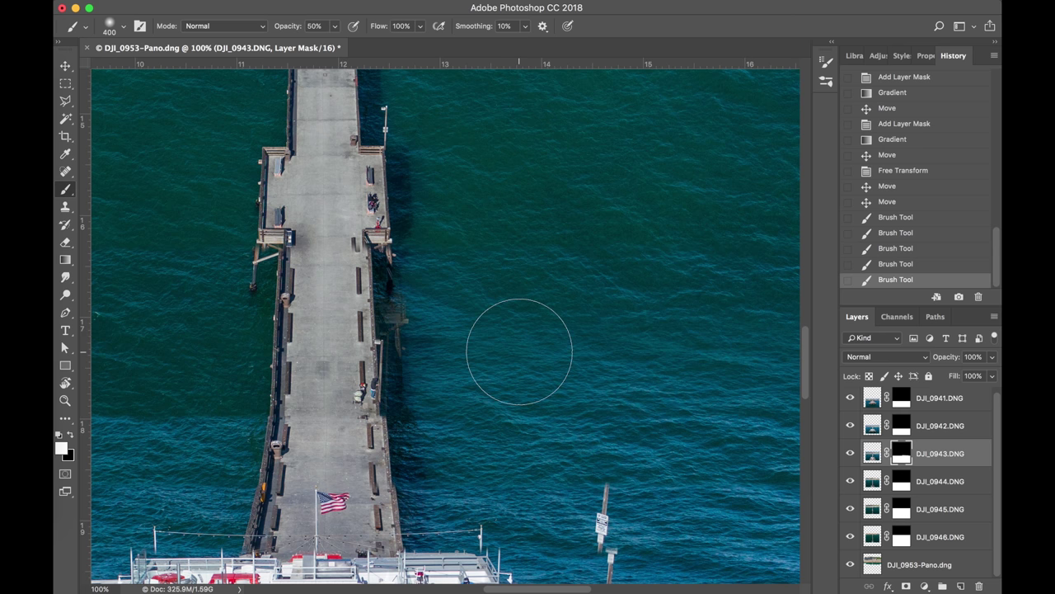
key("super+z")
Blend the water just right of the pier on the DJI_0943.DNG mask with a 200 px white brush at 30% opacity
key("bracketleft")
key("bracketleft")
key("bracketleft")
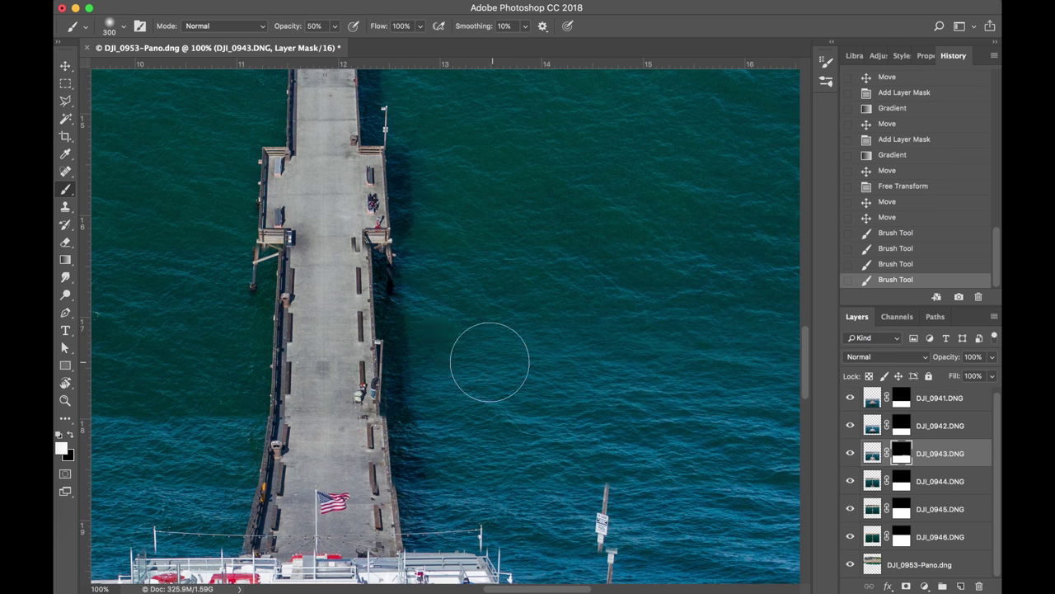
left_click(421, 339)
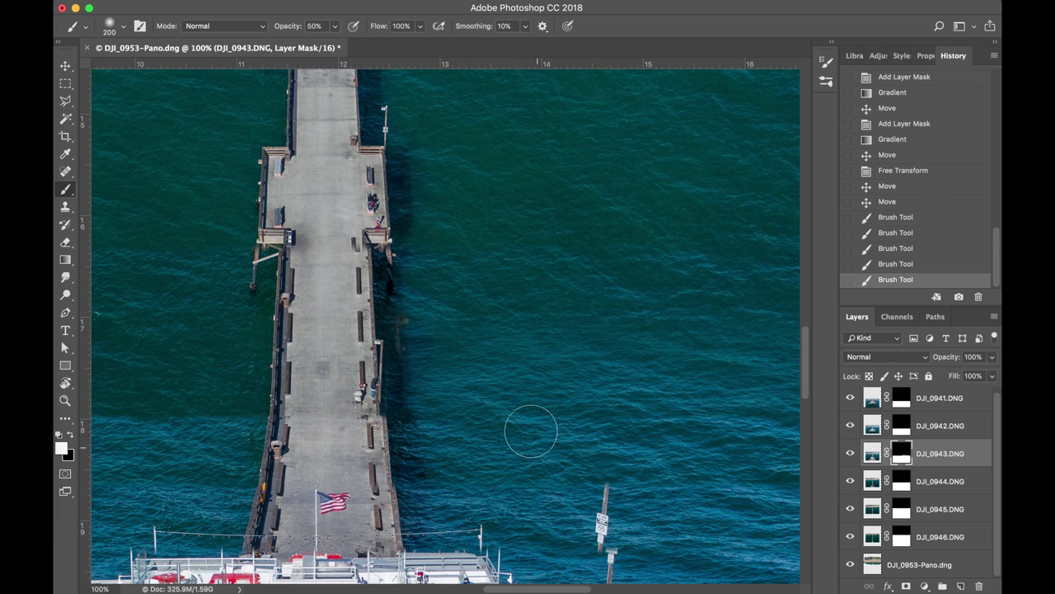
key("super+z")
key("3")
left_click(434, 341)
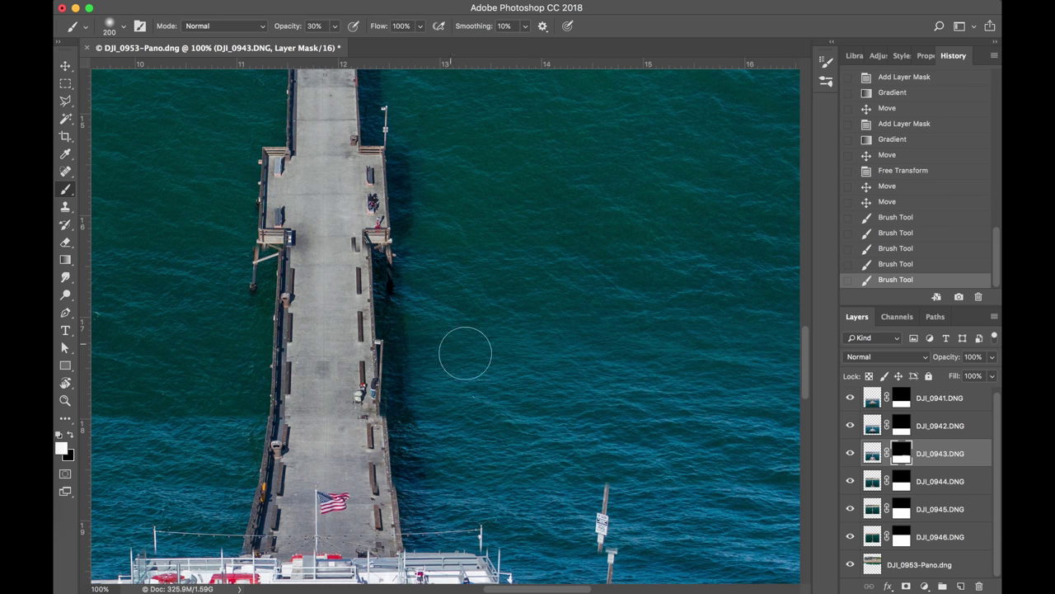
left_click_drag(448, 424, 464, 415)
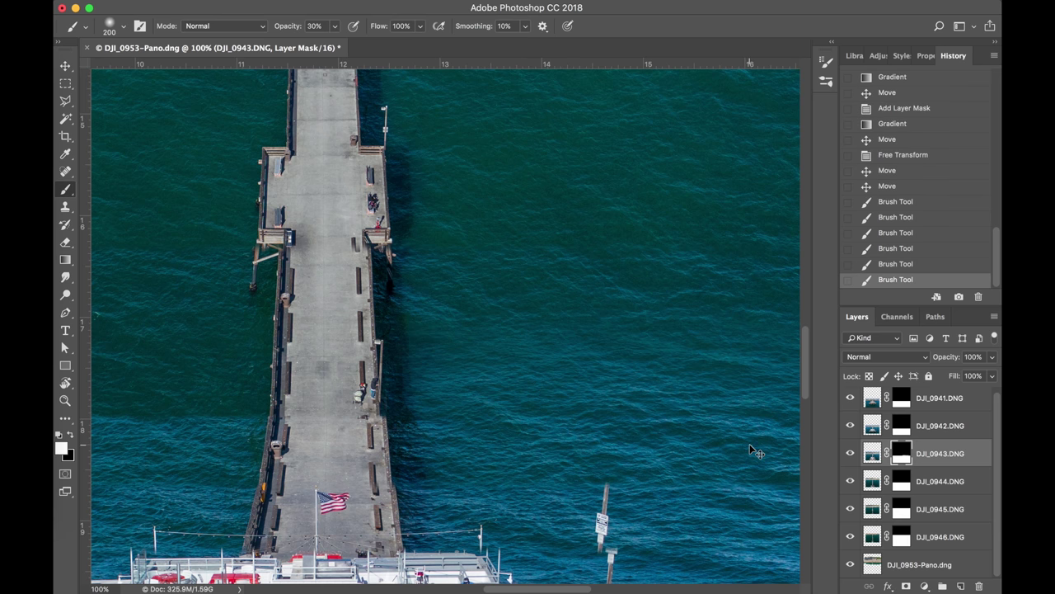
Blend the water seam left of the pier on the DJI_0943.DNG mask with a 300 px white brush at 50% opacity
key("super+minus")
scroll(585, 387, "left", 5)
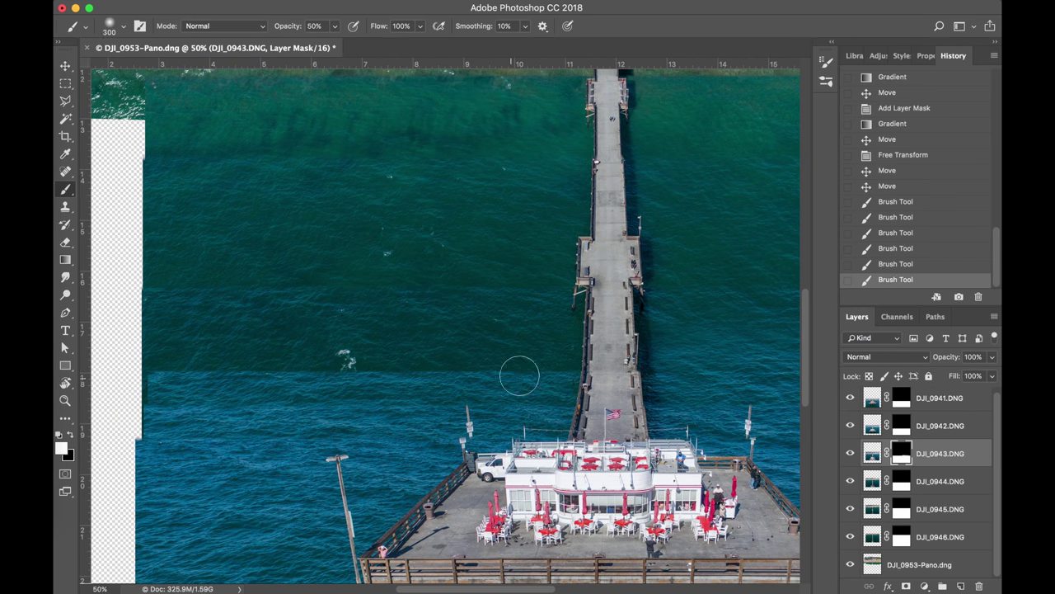
key("bracketright")
left_click_drag(396, 368, 156, 370)
left_click(346, 369)
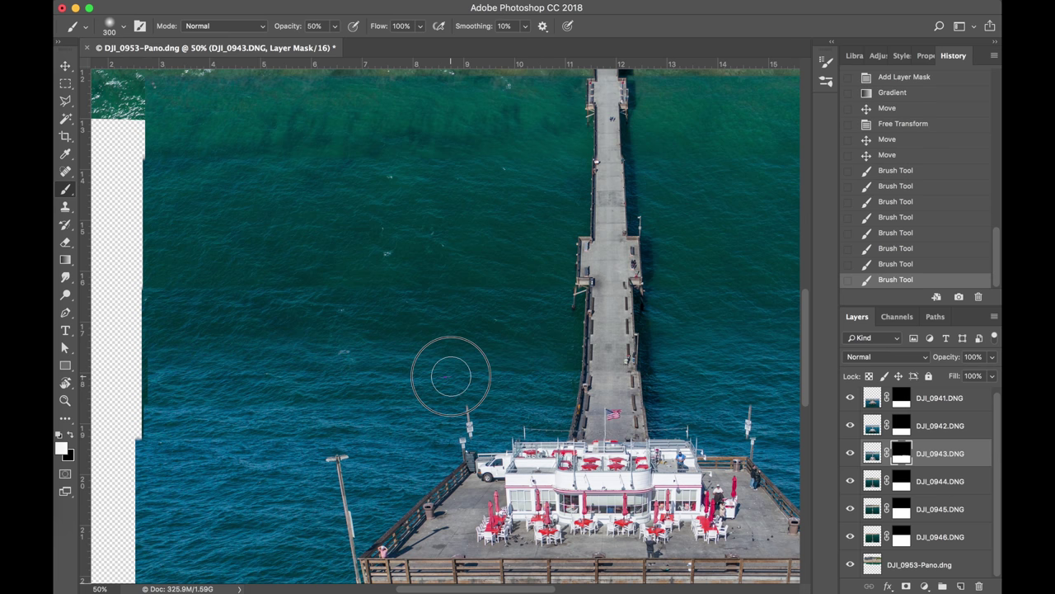
left_click(554, 367)
scroll(280, 388, "right", 4)
scroll(280, 388, "down", 3)
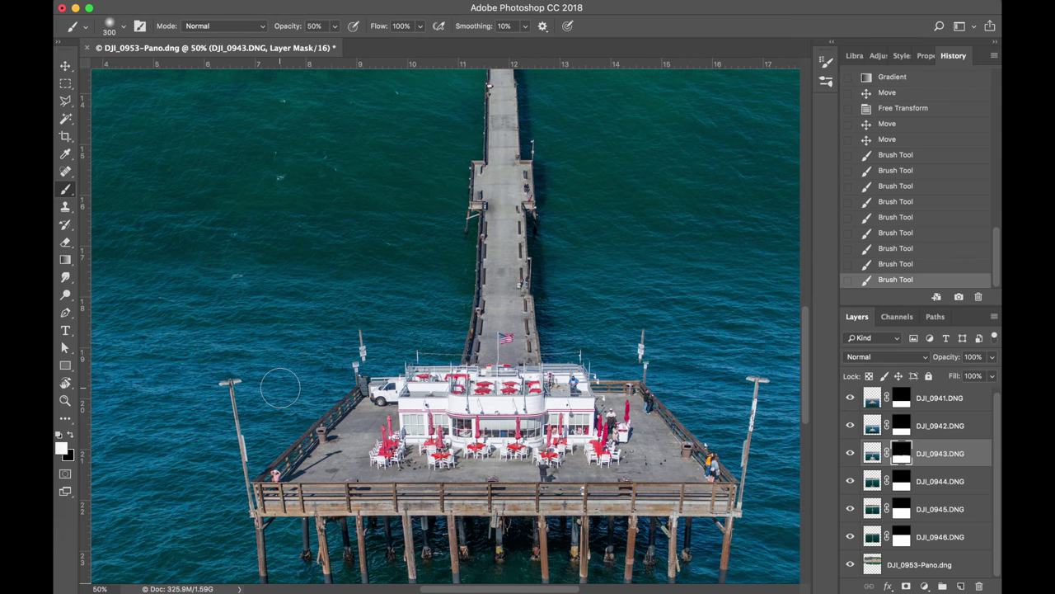
scroll(519, 311, "left", 3)
scroll(519, 311, "up", 3)
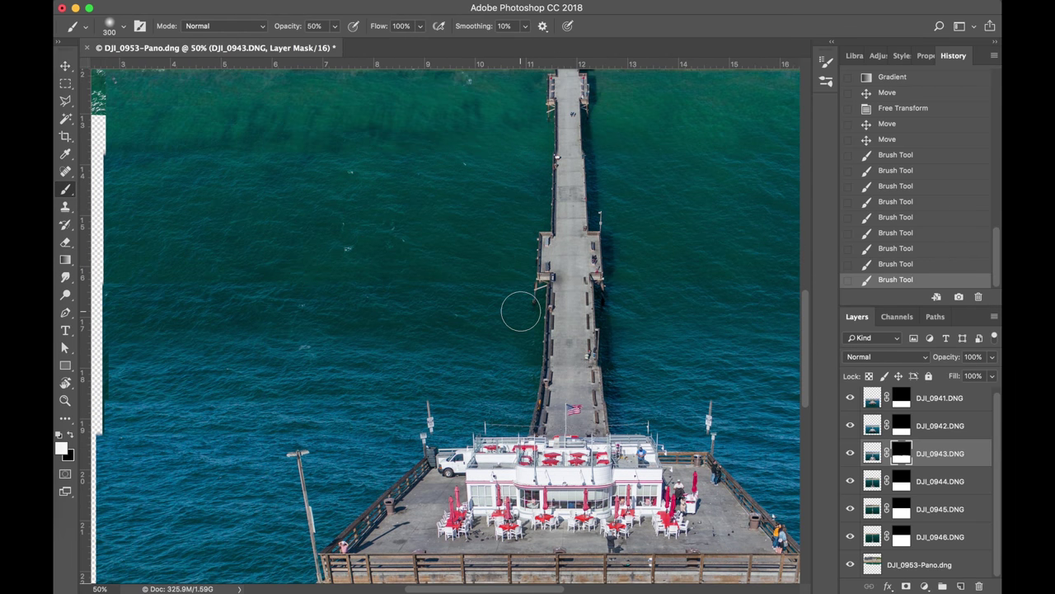
Check the DJI_0944.DNG layer hidden and shown, and paint white on its mask along the water seam left of the pier
left_click(850, 481)
left_click(850, 481)
left_click(850, 481)
left_click(850, 482)
left_click(872, 485)
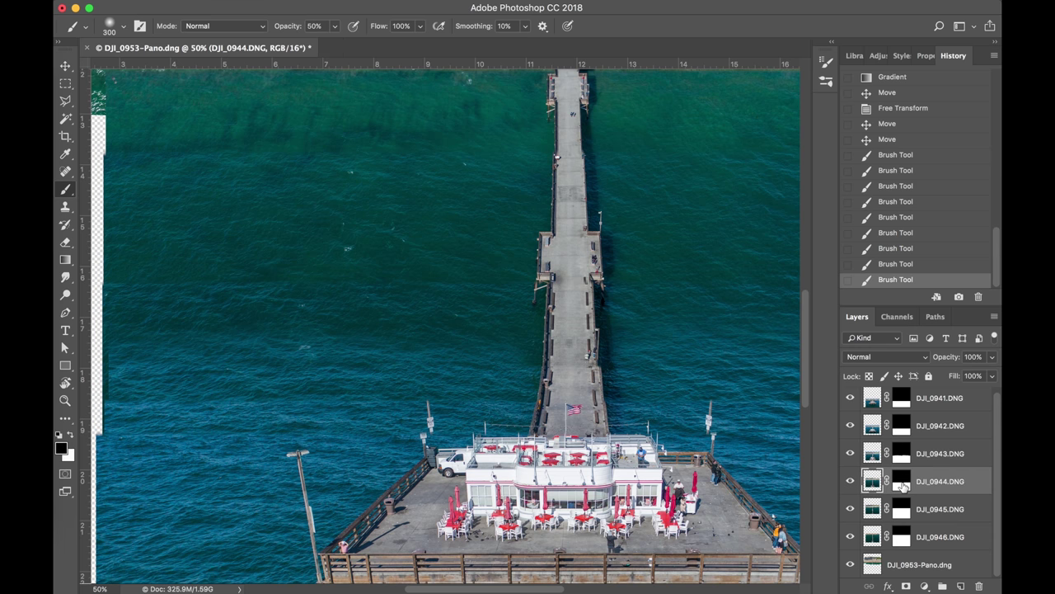
left_click(901, 485)
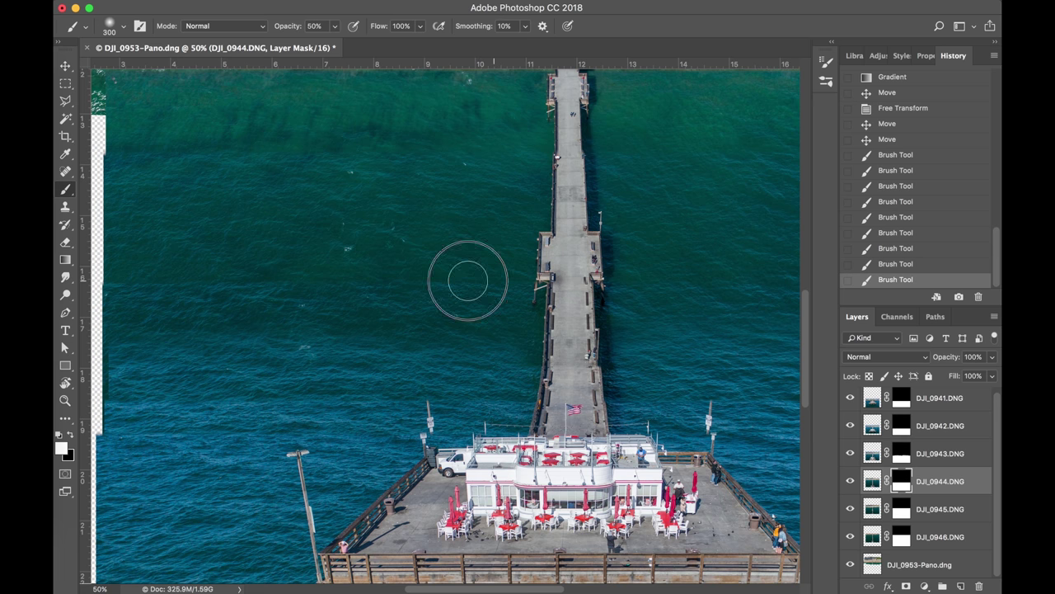
left_click_drag(130, 271, 82, 277)
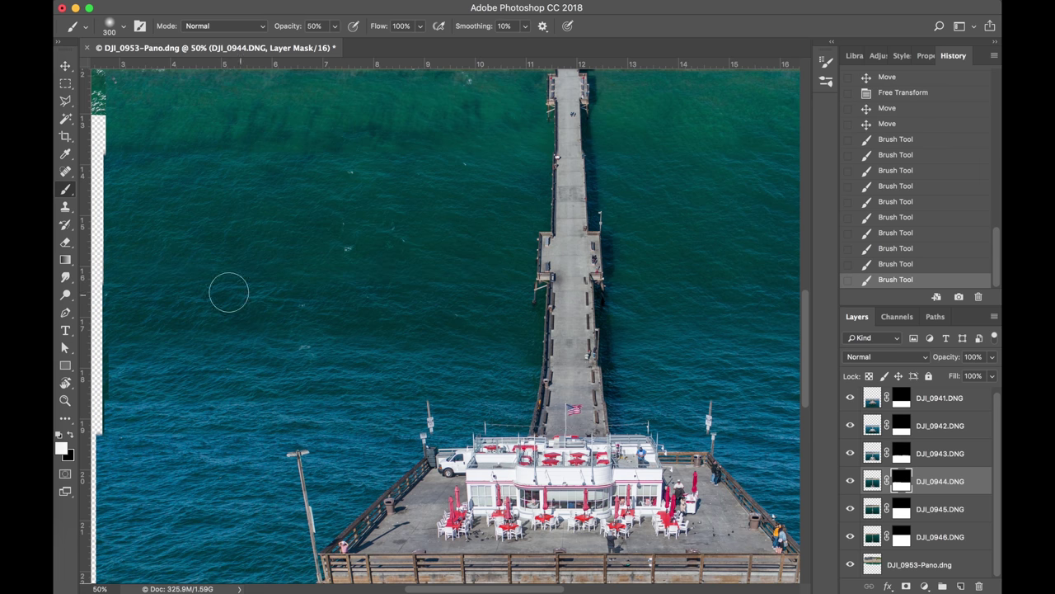
left_click_drag(193, 288, 103, 290)
left_click_drag(454, 278, 504, 283)
Paint white on the DJI_0944.DNG mask along the water seam right of the pier at 50% opacity
scroll(327, 298, "right", 5)
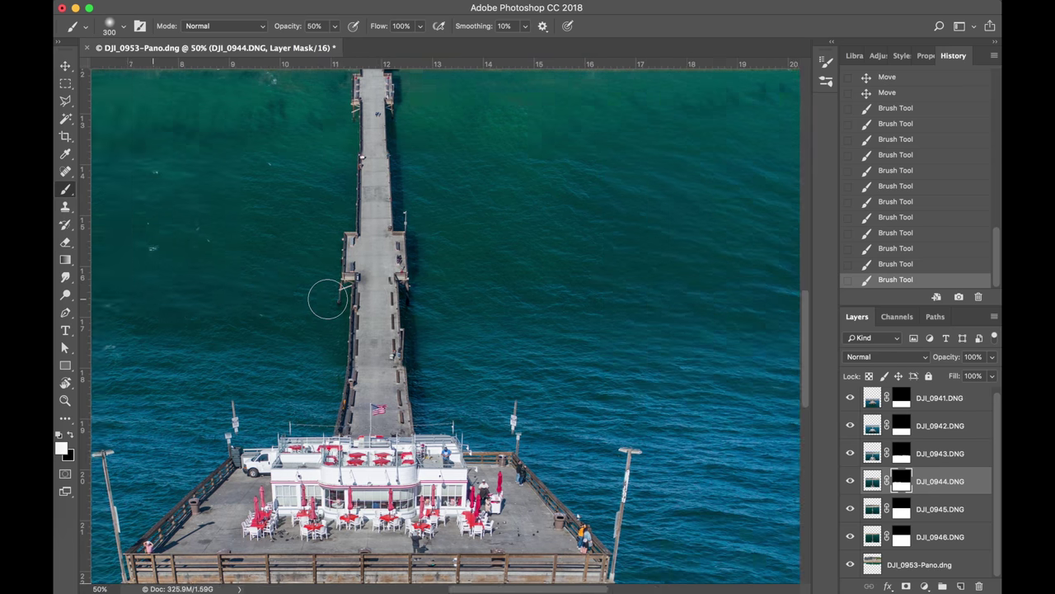
scroll(328, 298, "right", 3)
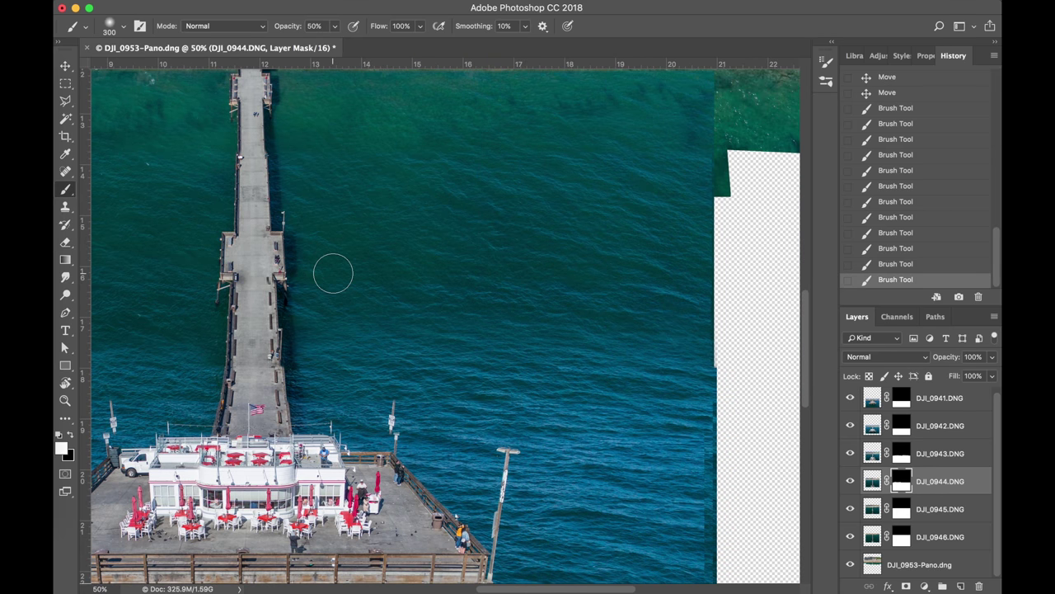
key("bracketright")
key("bracketright")
key("bracketright")
key("bracketright")
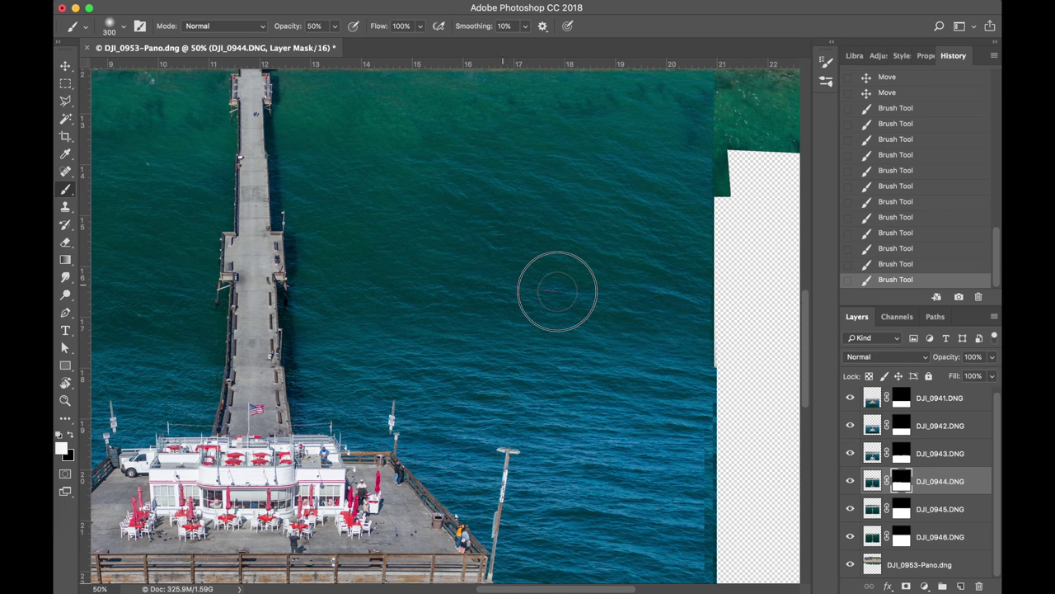
left_click(697, 301)
Examine the blended water on both sides of the pier, the whole composite, and the remaining seam near the shoreline
scroll(586, 313, "up", 3)
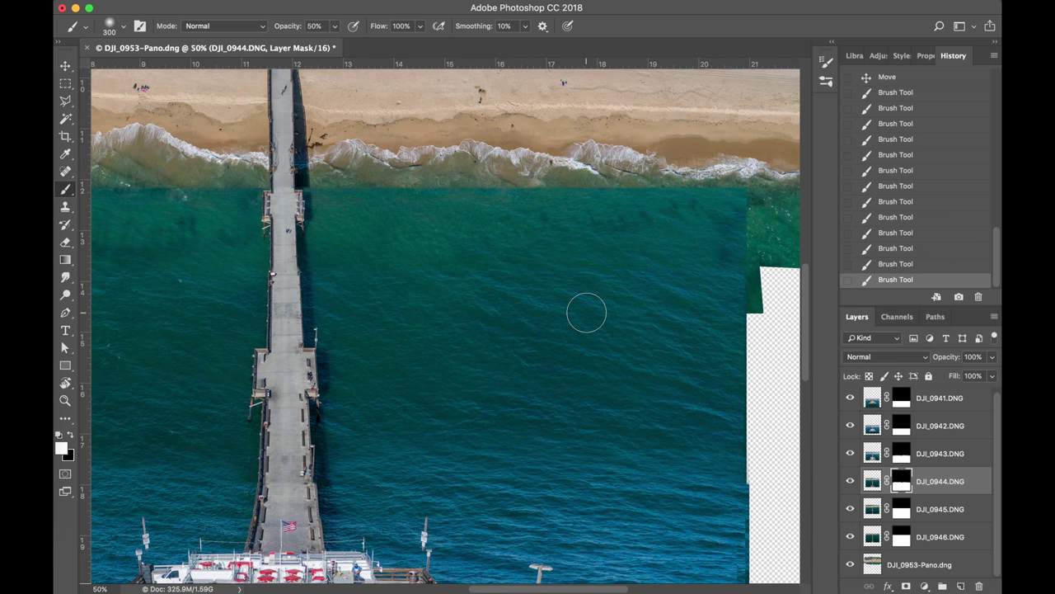
scroll(586, 313, "left", 8)
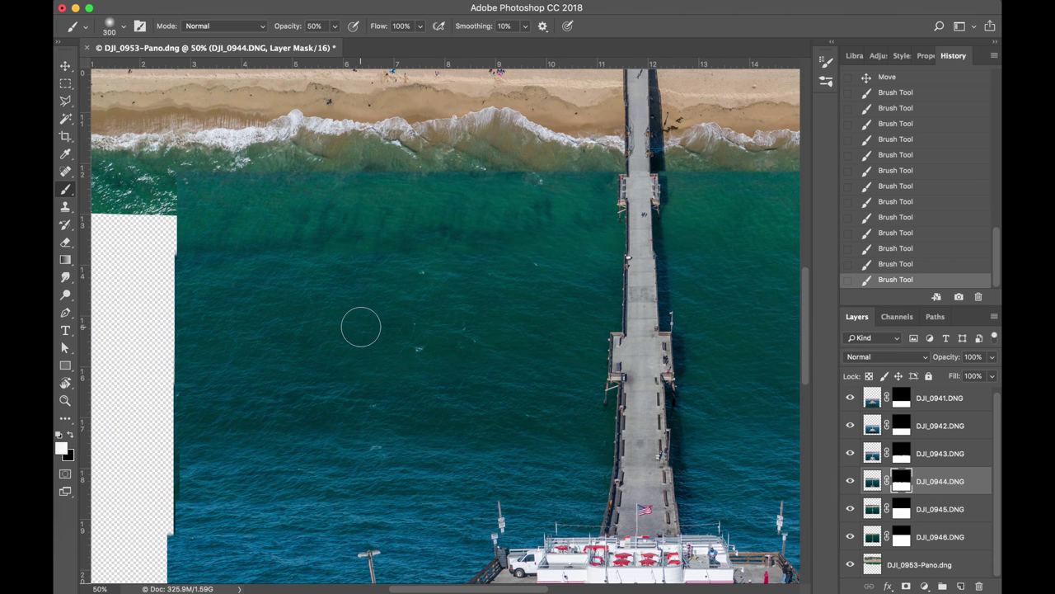
scroll(361, 327, "right", 10)
scroll(360, 328, "right", 3)
scroll(361, 327, "left", 3)
scroll(360, 327, "down", 3)
scroll(361, 326, "down", 3)
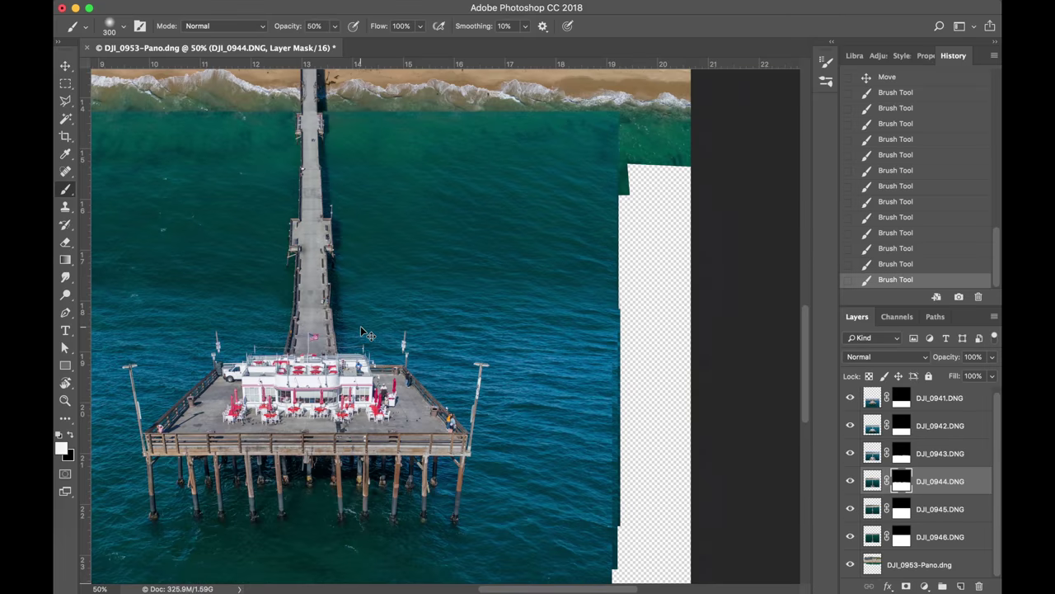
scroll(360, 325, "down", 2)
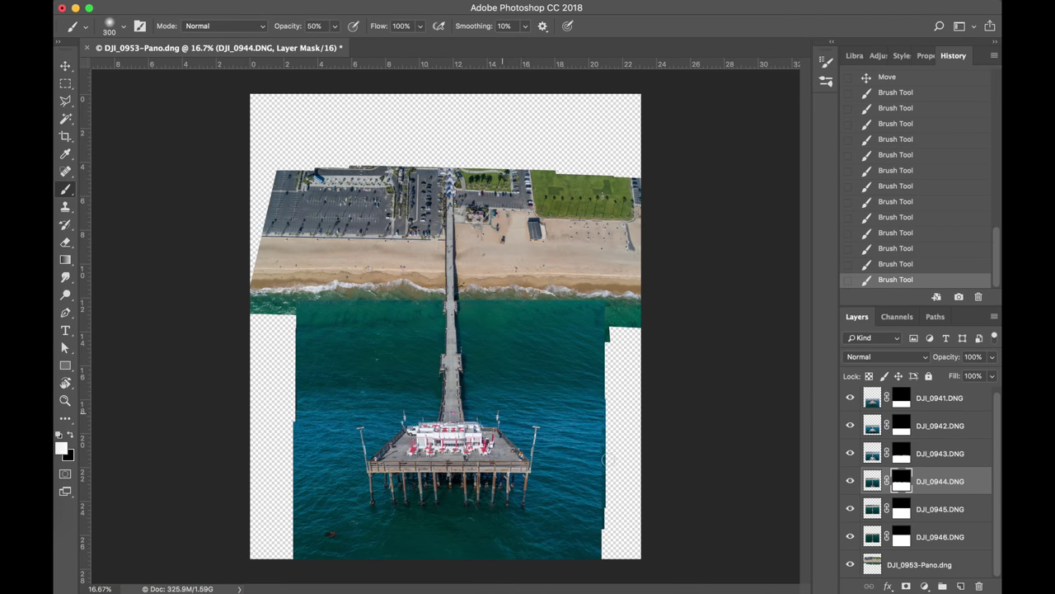
scroll(639, 478, "up", 2)
scroll(547, 335, "down", 3)
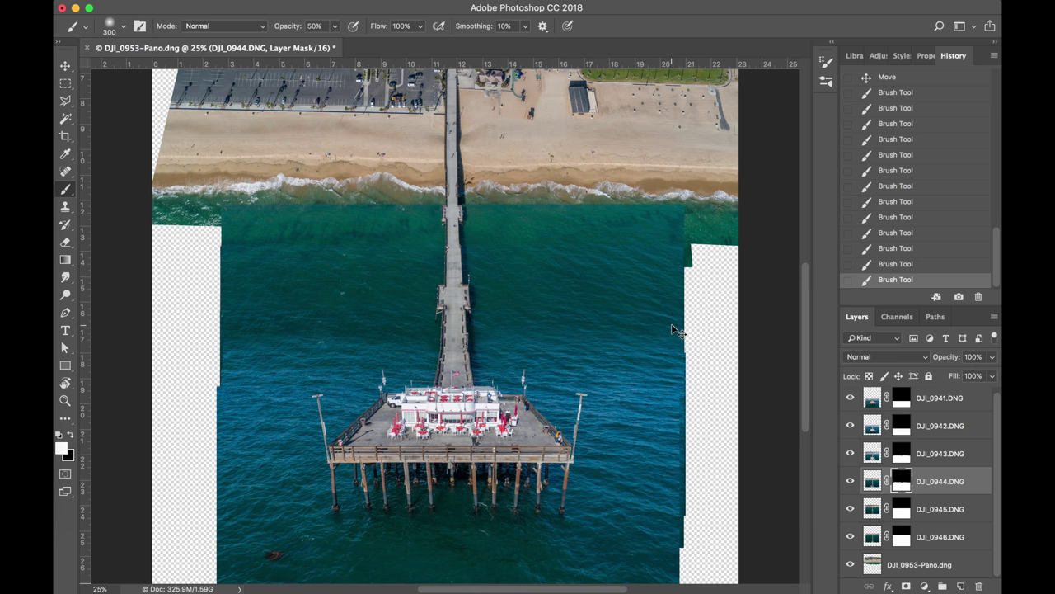
scroll(671, 330, "up", 3)
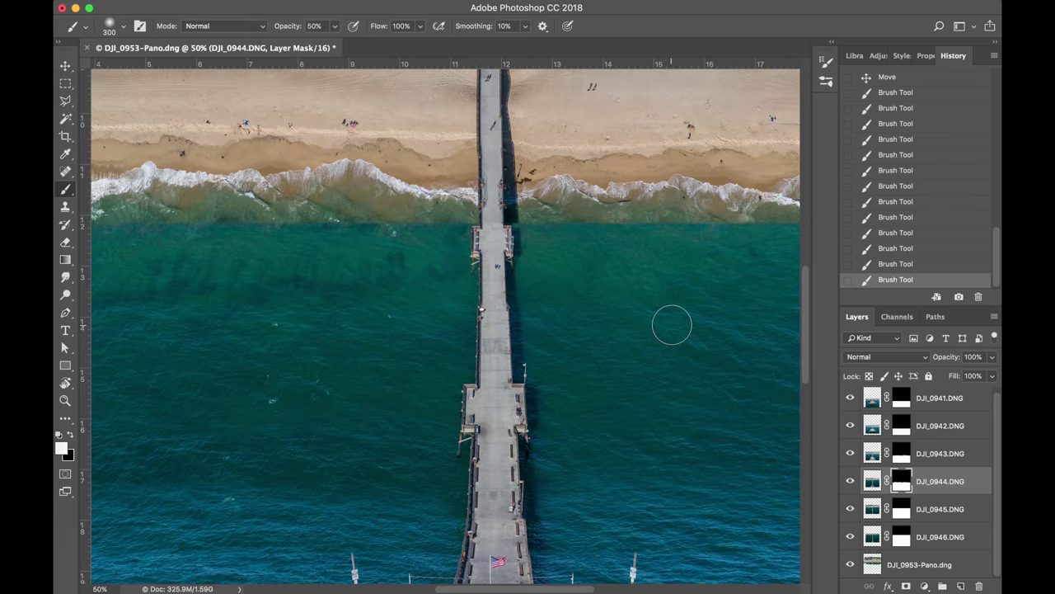
Target the DJI_0946.DNG layer mask at the shoreline seam and set the brush opacity to 50%
scroll(671, 326, "left", 5)
scroll(671, 326, "up", 2)
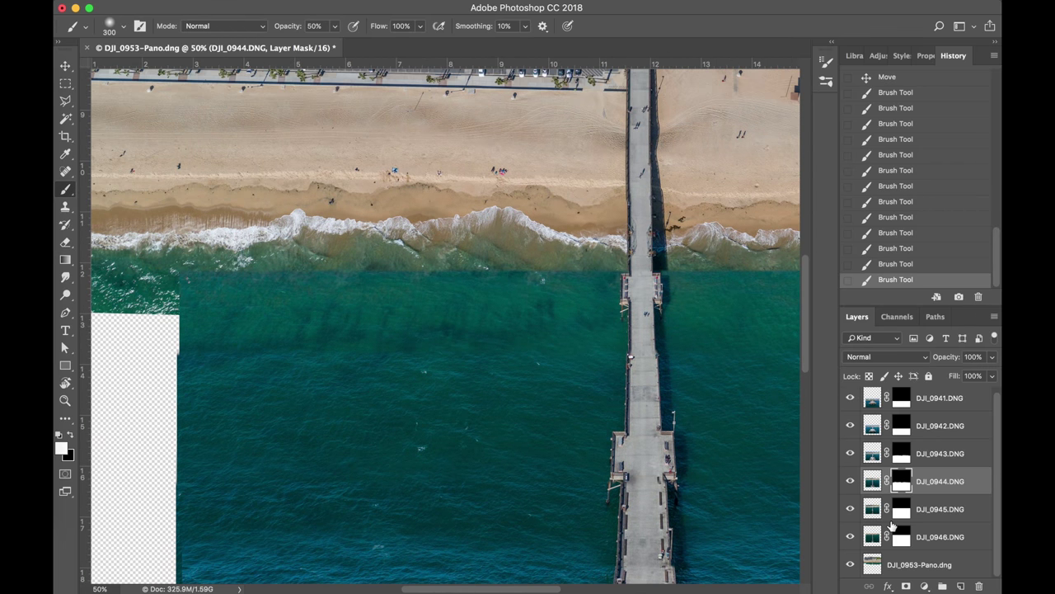
left_click(900, 538)
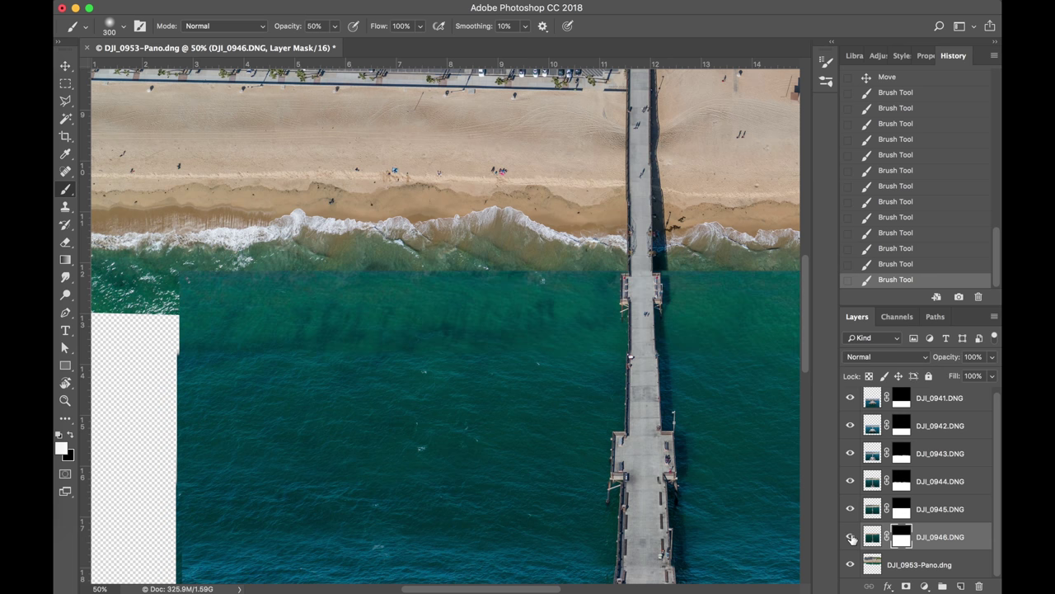
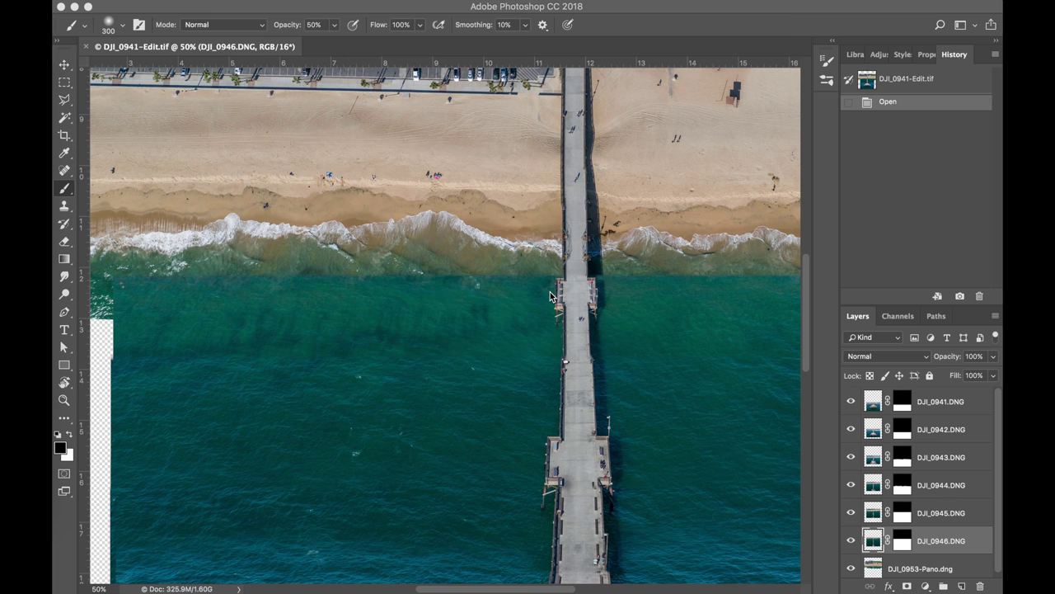
left_click(903, 541)
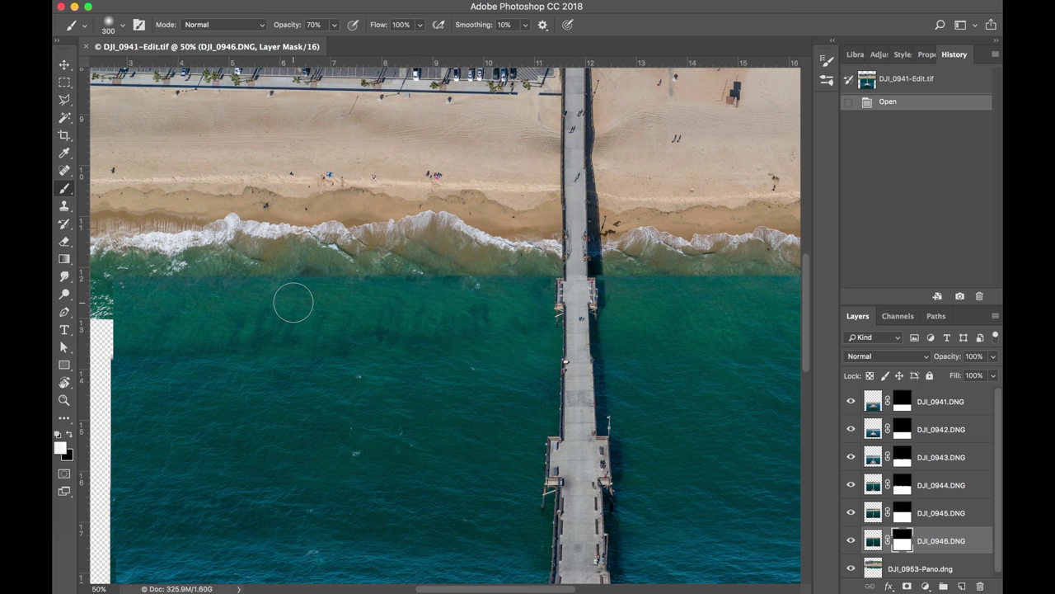
key("5")
Try painting white on the DJI_0946.DNG mask along the shoreline seam left of the pier with a 500 px brush
key("bracketright")
key("bracketright")
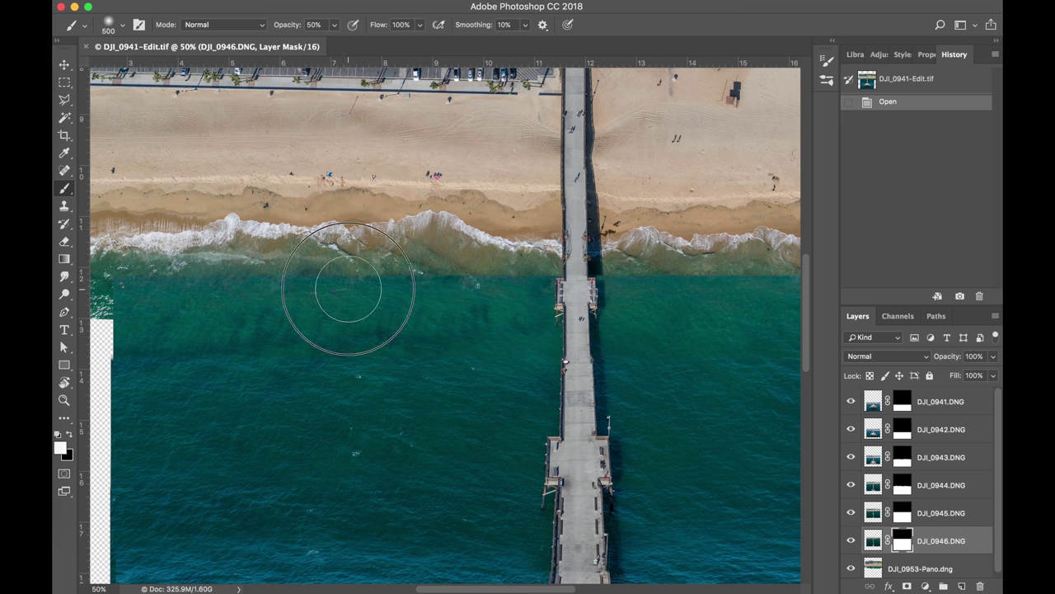
left_click(511, 287)
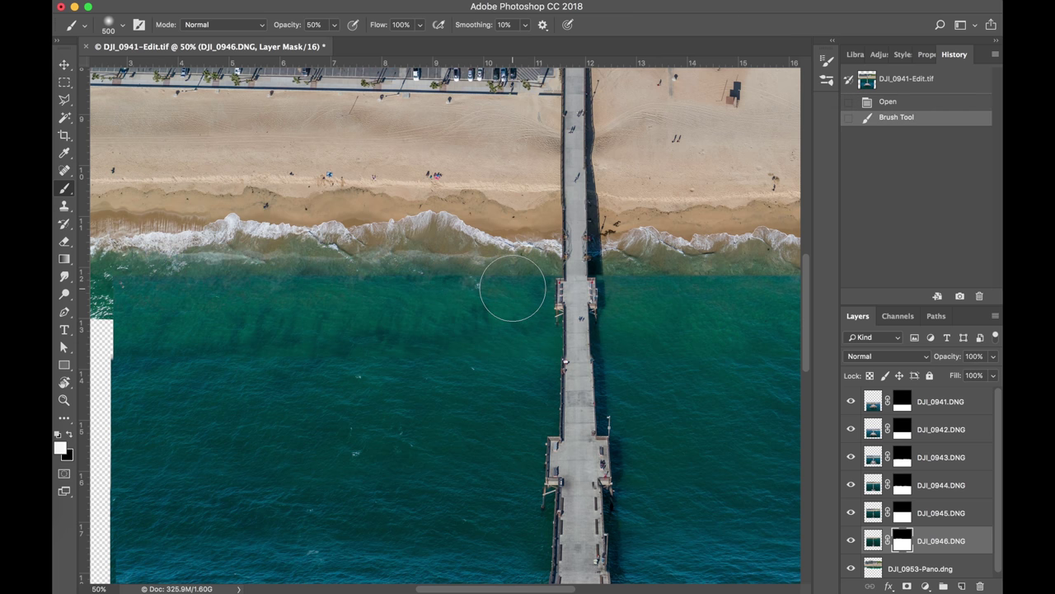
key("ctrl+z")
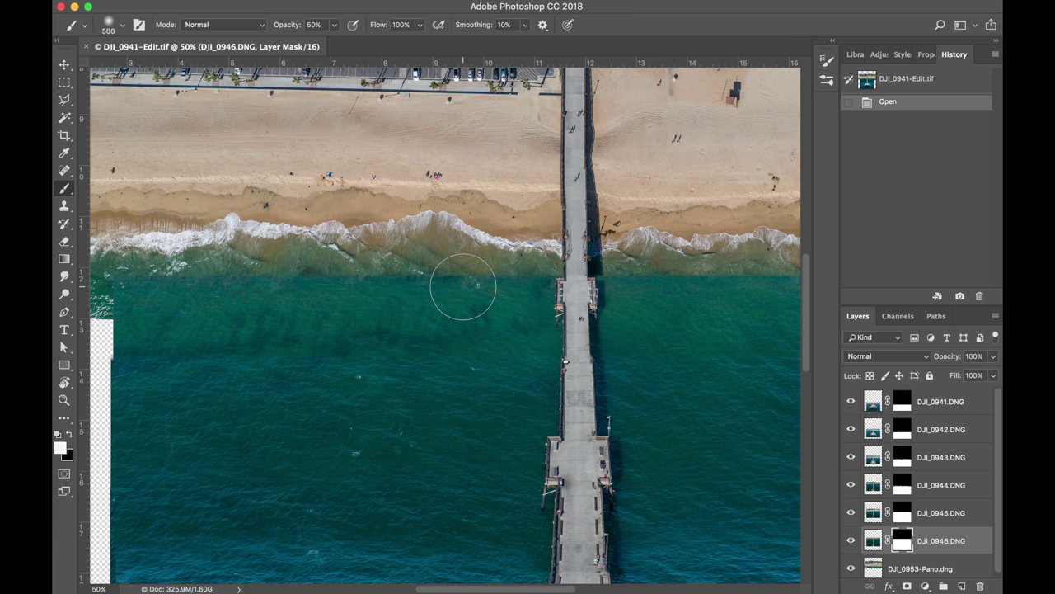
Paint black on the DJI_0946.DNG mask along the shoreline seam left of the pier with a 300 px brush at 50% opacity
key("bracketleft")
key("bracketleft")
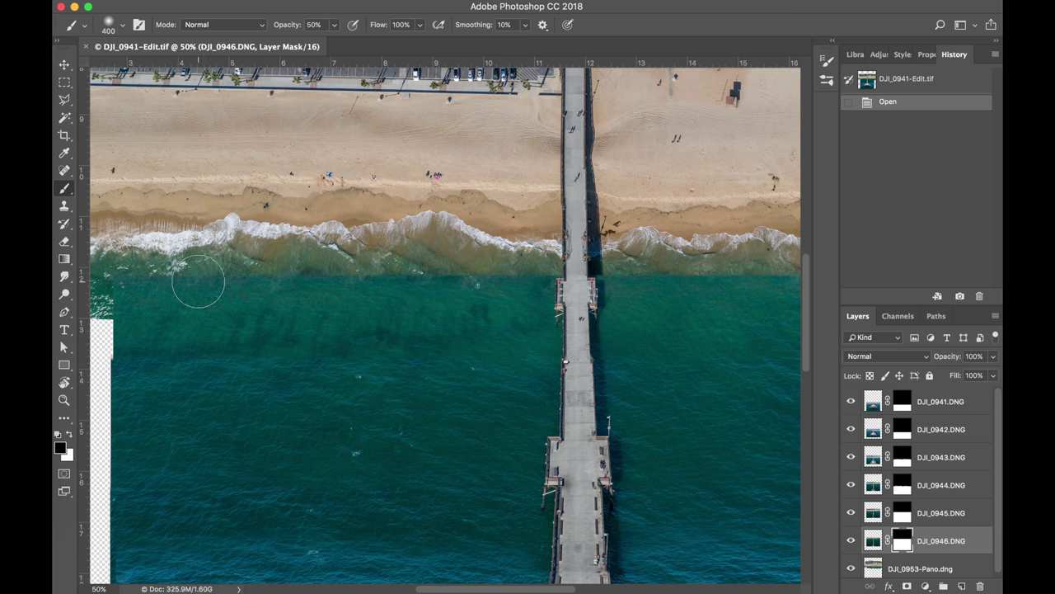
mouse_move(149, 288)
left_mouse_down()
mouse_move(537, 277)
mouse_move(434, 295)
mouse_move(404, 278)
mouse_move(238, 281)
mouse_move(132, 272)
left_mouse_up()
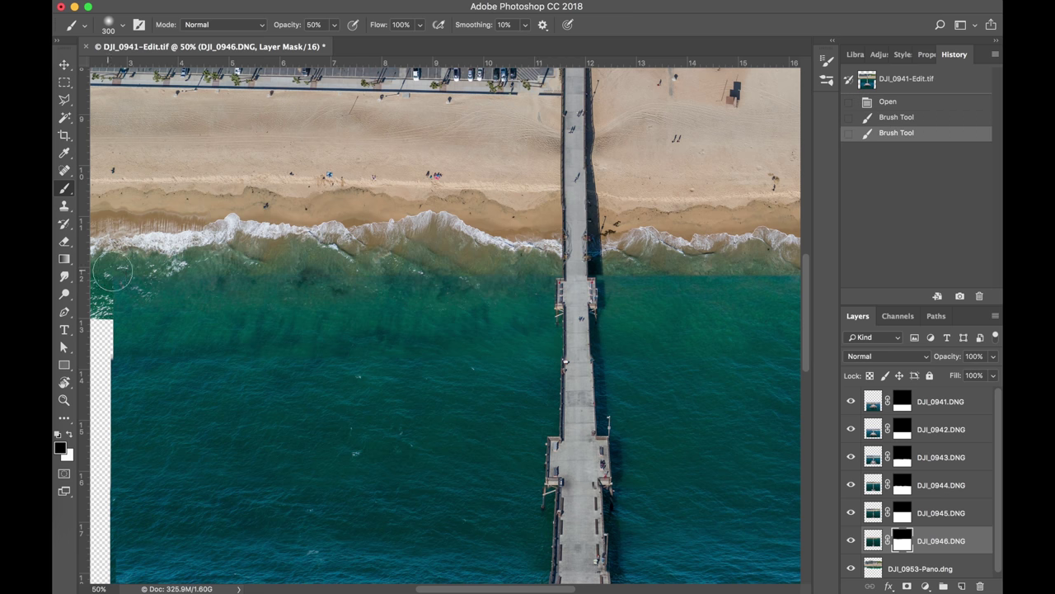
left_click(209, 272)
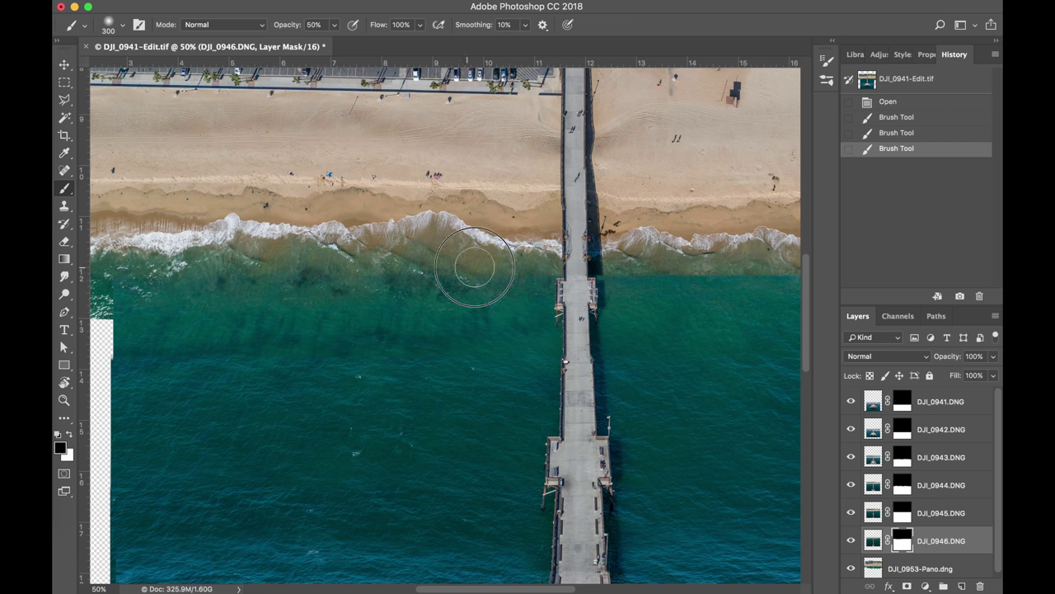
mouse_move(536, 273)
left_mouse_down()
mouse_move(426, 281)
mouse_move(136, 273)
left_mouse_up()
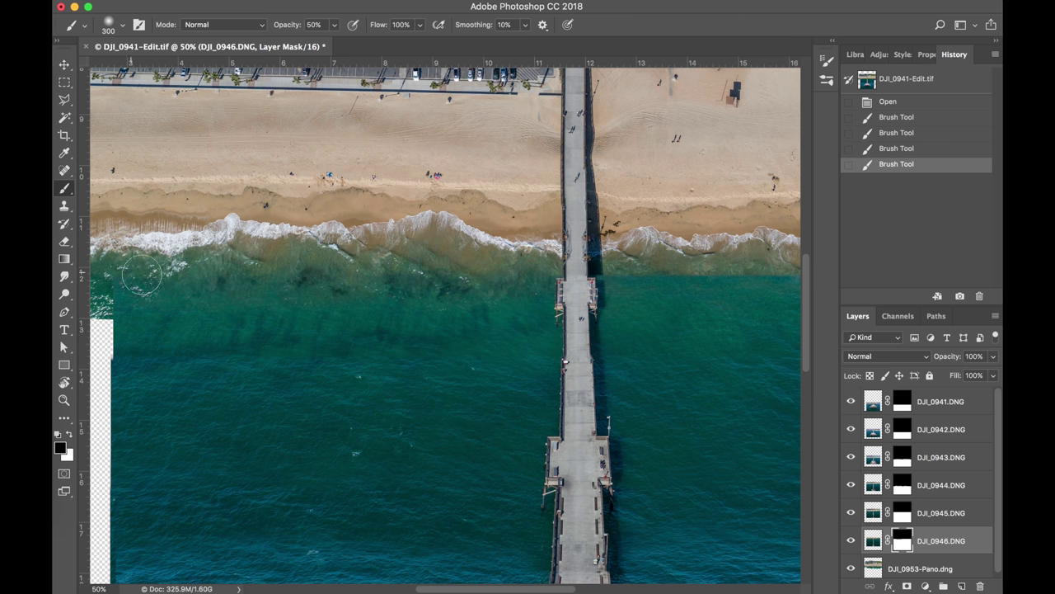
left_click(516, 274)
left_click(521, 273)
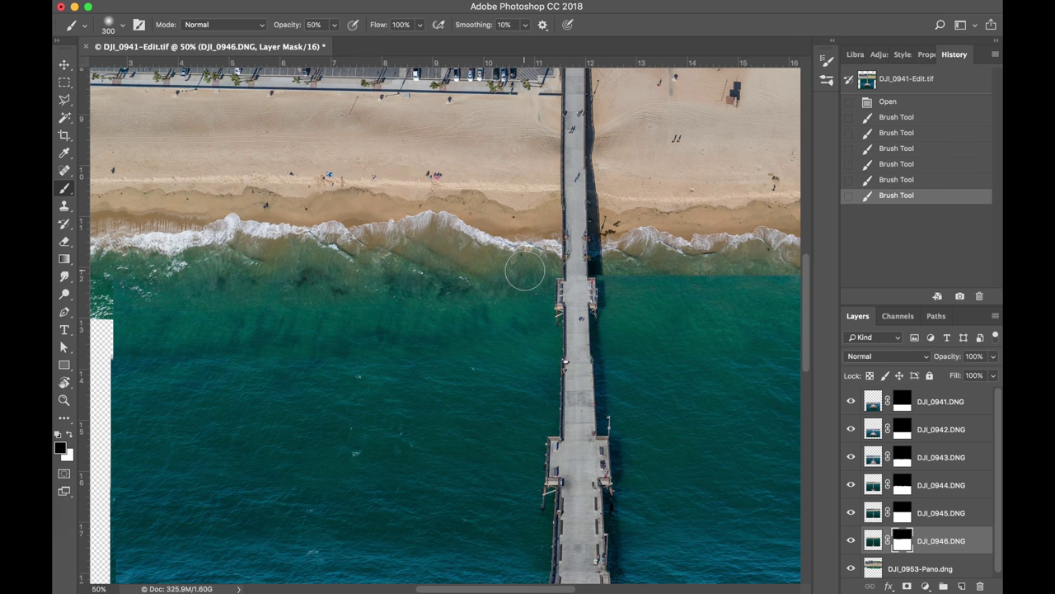
Paint black on the DJI_0946.DNG mask along the shoreline seam just right of the pier with a 250 px brush
key("bracketright")
key("bracketright")
scroll(664, 313, "right", 5)
key("bracketleft")
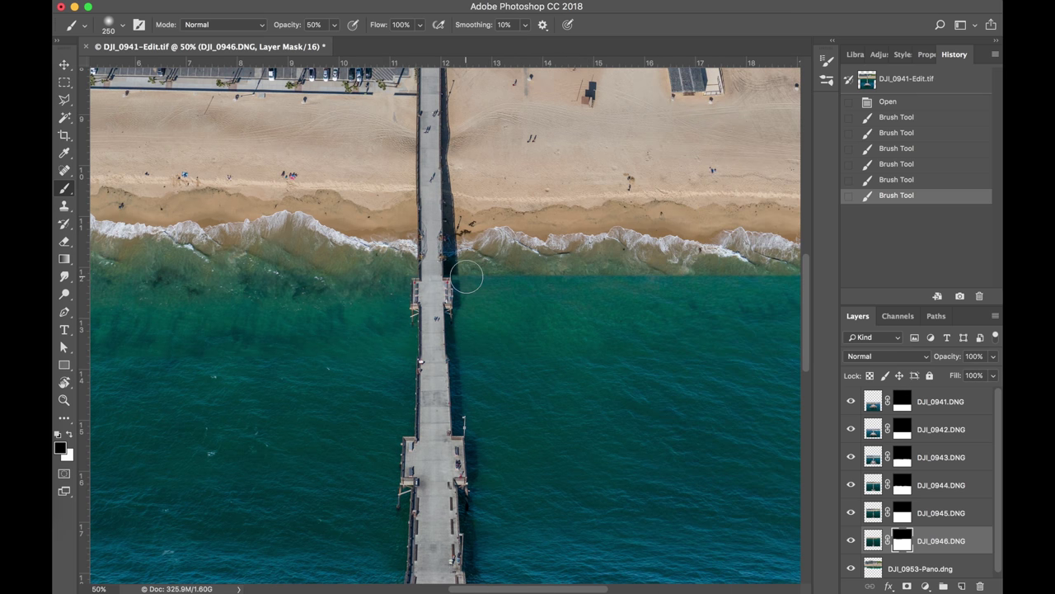
key("super+equal")
mouse_move(483, 252)
left_mouse_down()
mouse_move(560, 272)
mouse_move(619, 250)
mouse_move(672, 259)
left_mouse_up()
scroll(672, 262, "right", 5)
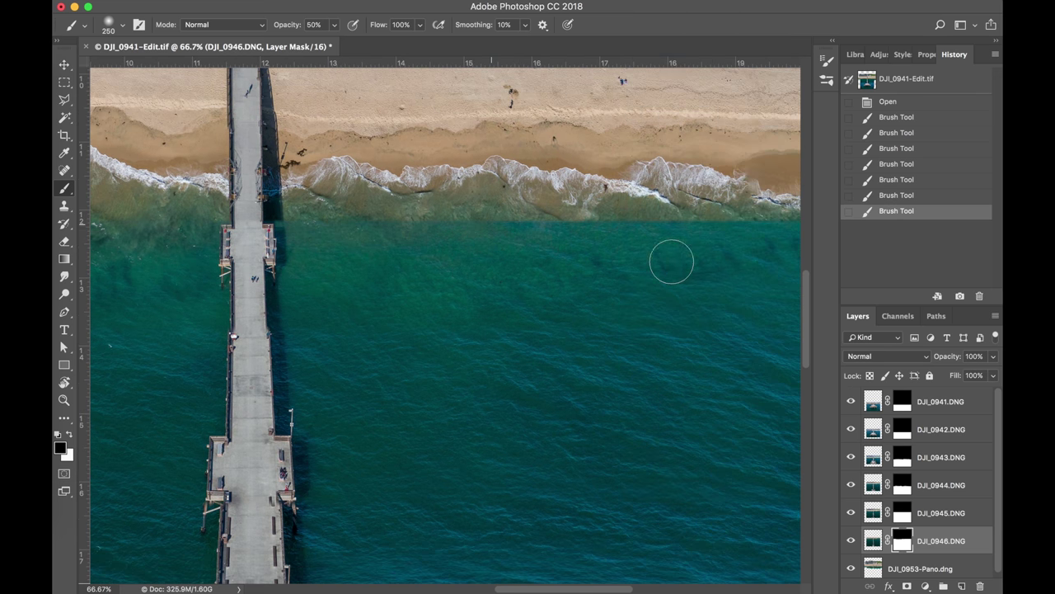
Blend the rest of the shoreline seam out to the photo's right edge, finishing with a 700 px black brush on the DJI_0946.DNG mask
key("super+minus")
key("super+minus")
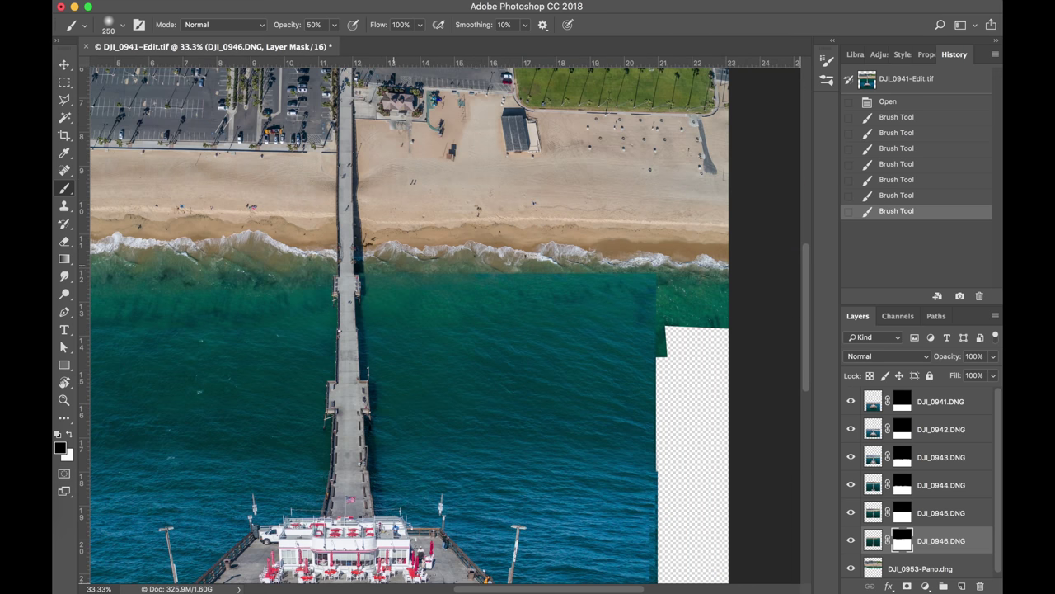
mouse_move(396, 274)
left_mouse_down()
mouse_move(650, 276)
mouse_move(643, 290)
left_mouse_up()
key("bracketright")
key("bracketright")
key("bracketright")
key("bracketright")
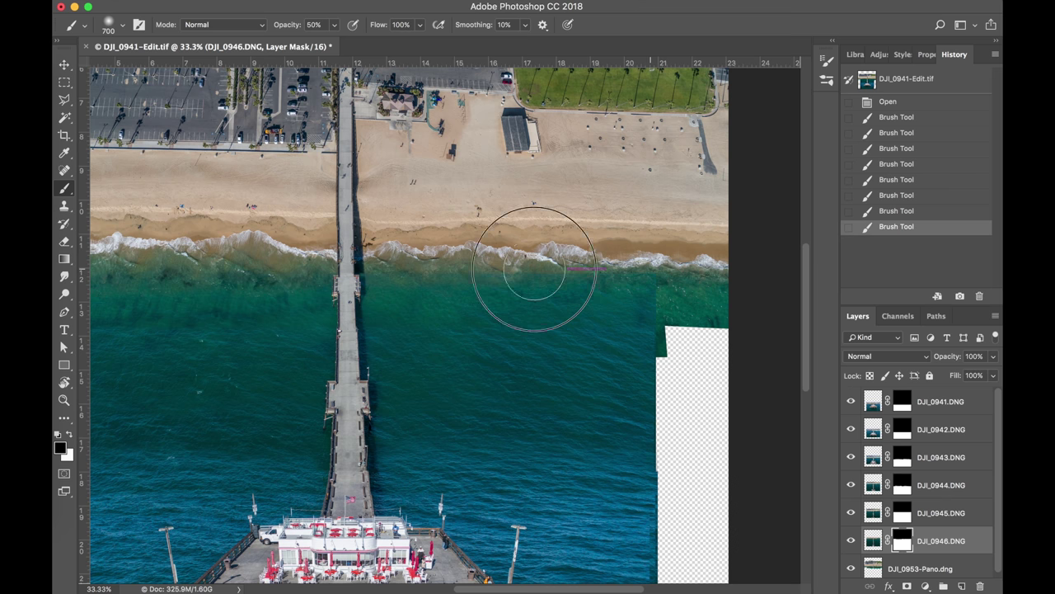
left_click_drag(584, 278, 471, 275)
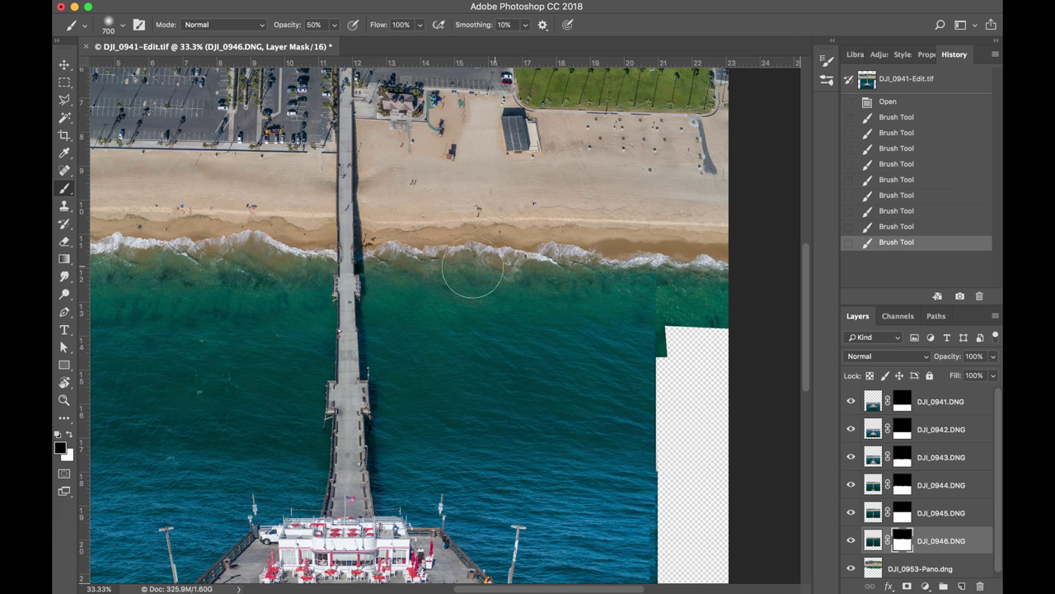
Examine the pier end around the restaurant for broken lamp posts and other blending errors
scroll(652, 345, "down", 10)
scroll(652, 344, "left", 3)
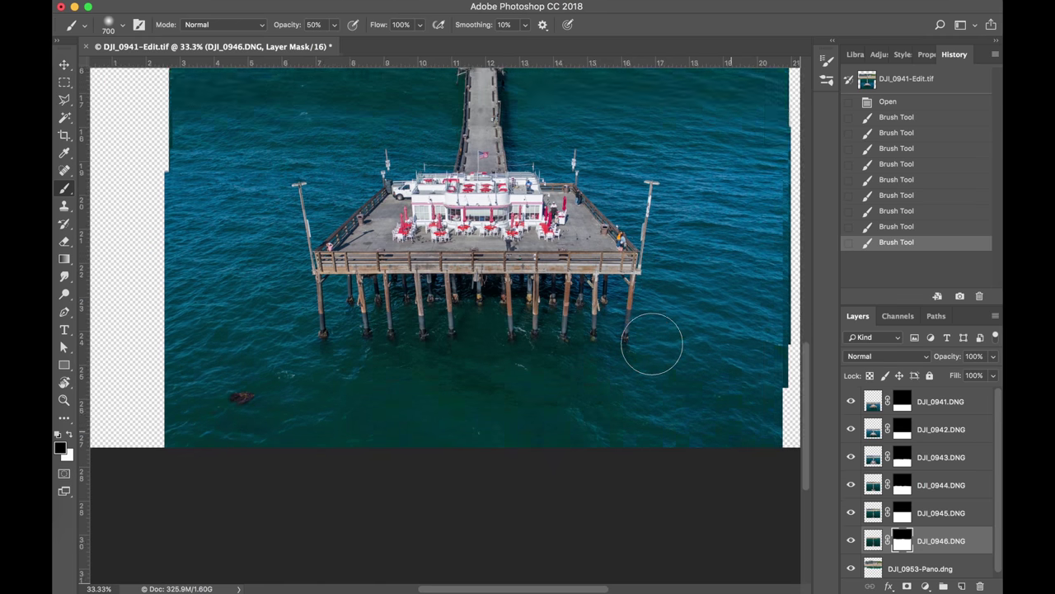
scroll(652, 345, "up", 4)
scroll(651, 344, "right", 1)
key("super+equal")
key("super+equal")
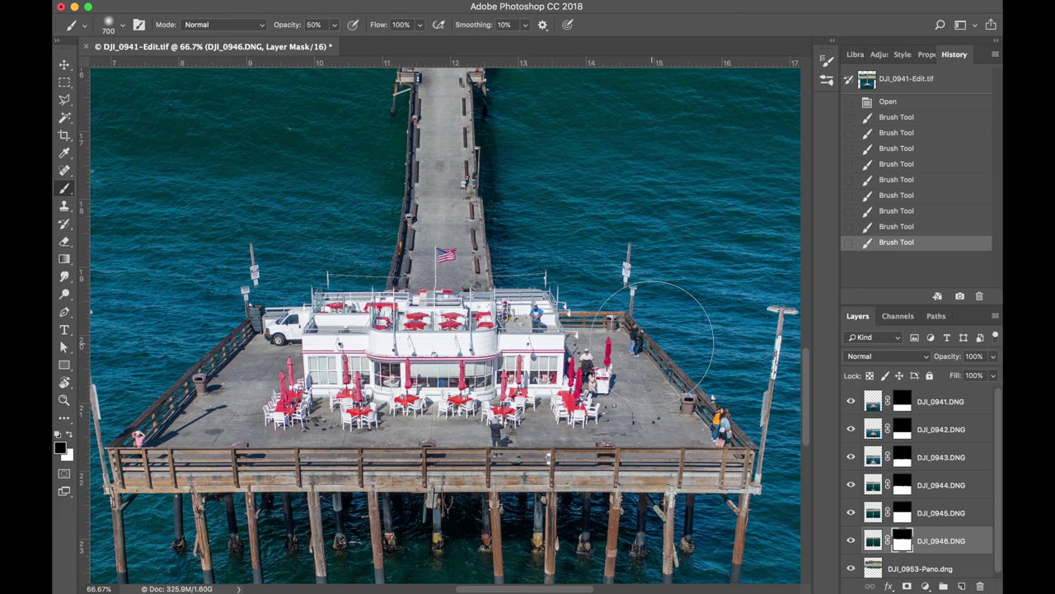
scroll(511, 305, "left", 5)
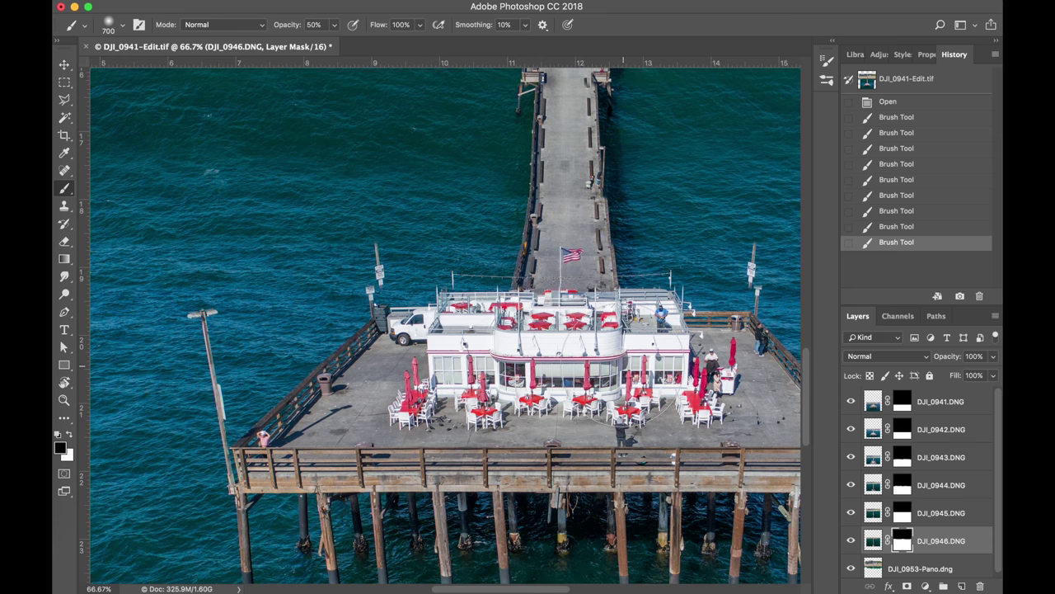
key("super+plus")
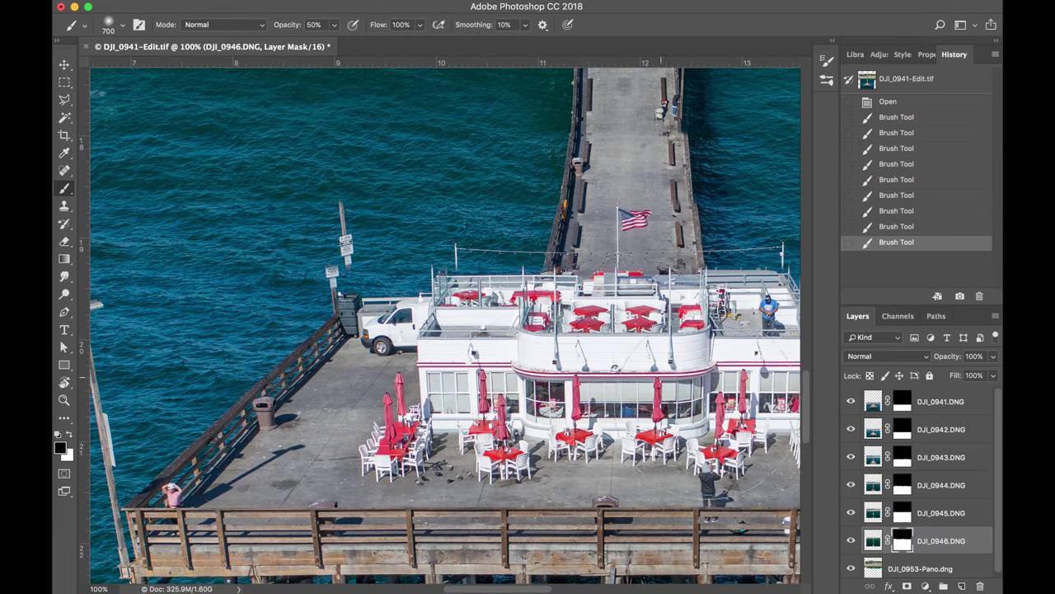
Compare the DJI_0941.DNG and DJI_0942.DNG layers hidden and shown around the restaurant and sign post
left_click(872, 404)
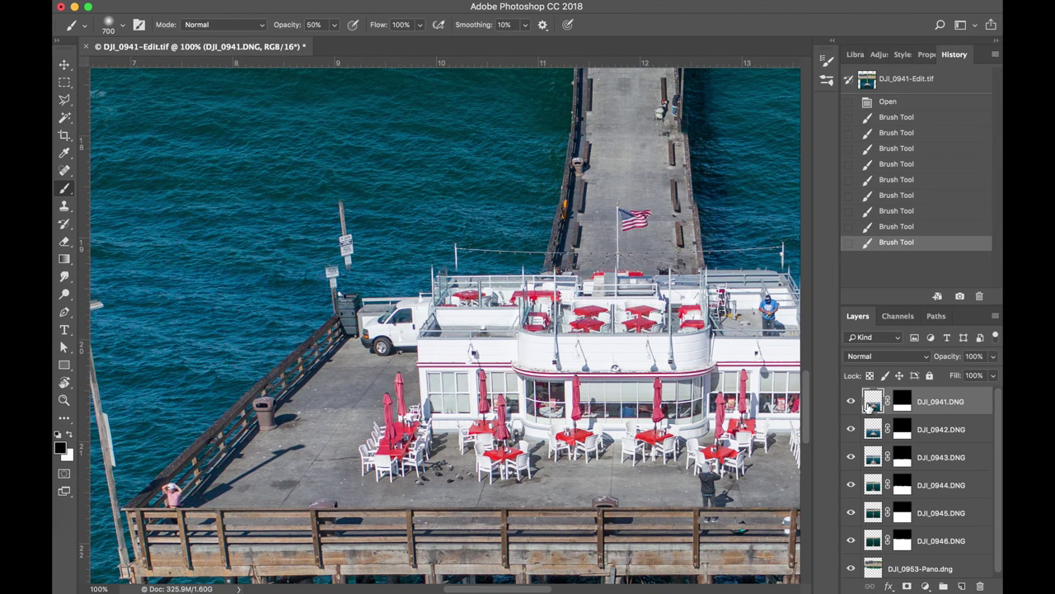
left_click(851, 401)
left_click(851, 401)
left_click(851, 402)
left_click(851, 401)
left_click(852, 430)
left_click(852, 429)
Restore the lower part of the lamp post beside the van on the DJI_0941.DNG mask with a 125 px white brush at 70% opacity
left_click(902, 403)
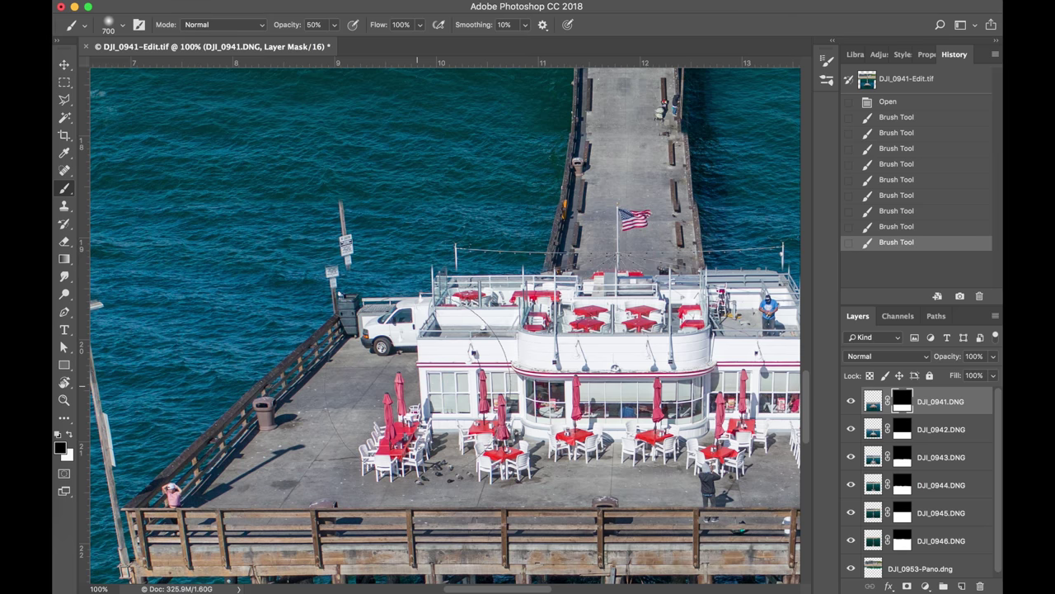
key("bracketleft")
key("bracketleft")
key("bracketleft")
key("bracketleft")
key("bracketleft")
key("bracketleft")
key("bracketleft")
key("bracketleft")
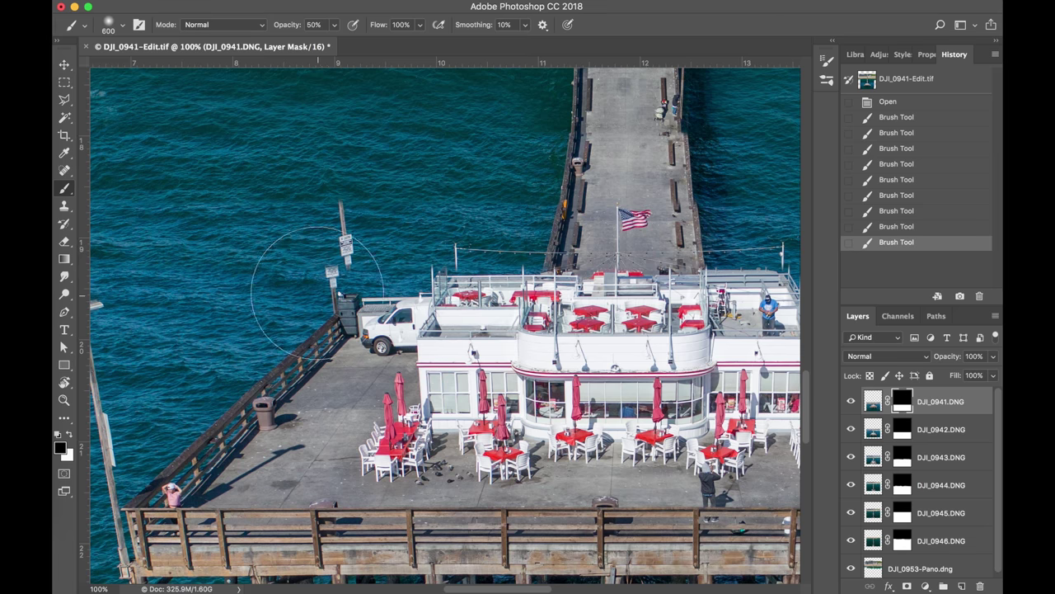
key("bracketleft")
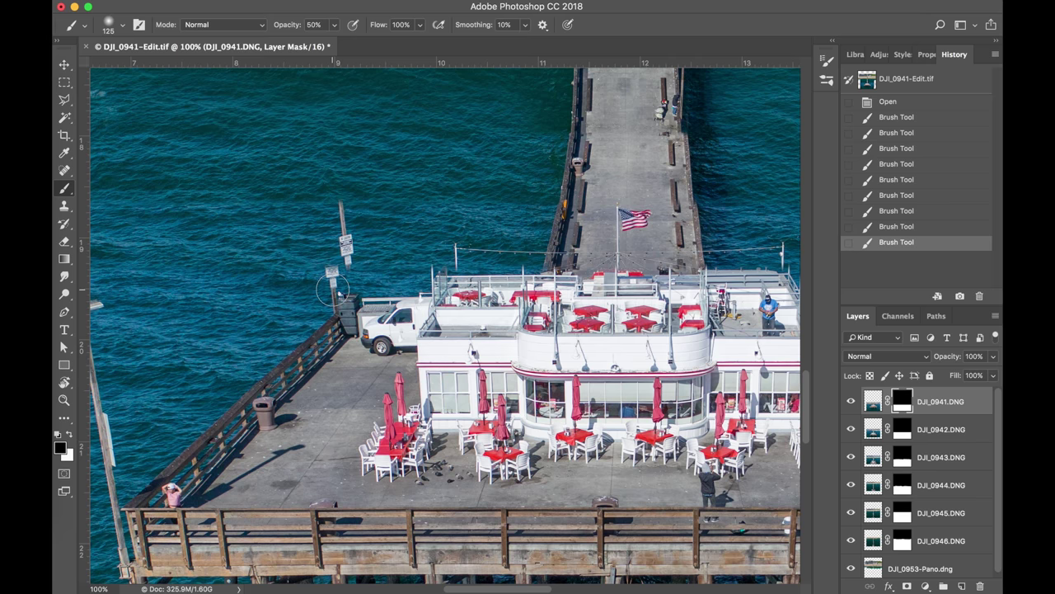
key("x")
key("7")
mouse_move(322, 288)
left_mouse_down()
mouse_move(322, 236)
mouse_move(330, 252)
left_mouse_up()
left_click(329, 289)
left_click(329, 289)
left_click(330, 289)
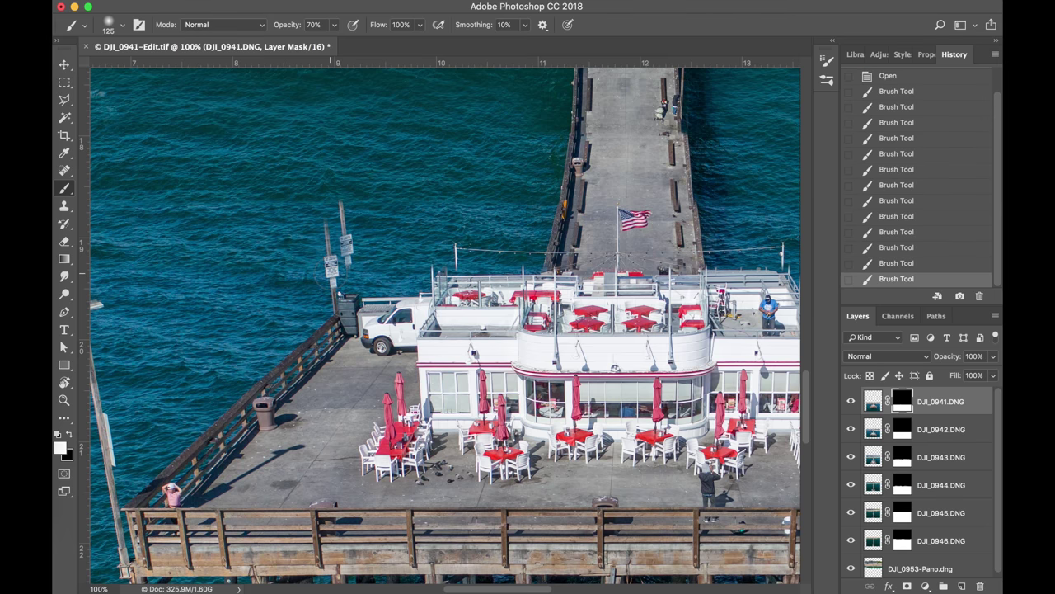
Reveal the top and lamp head of the same post on the DJI_0941.DNG mask with a 100 px white brush
key("bracketleft")
left_click(320, 214)
left_click(319, 205)
left_click(322, 194)
left_click(326, 193)
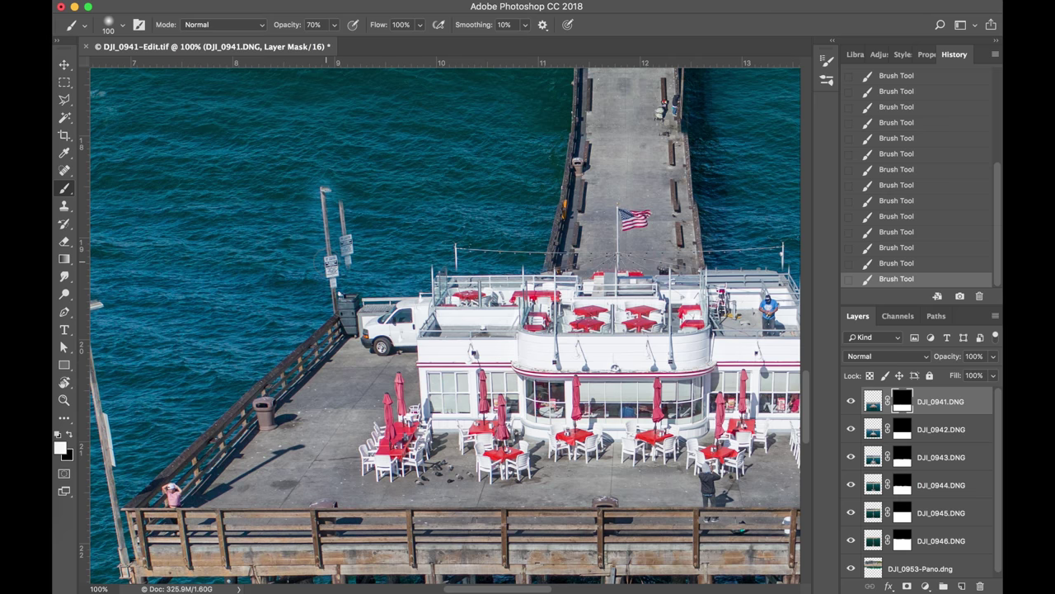
Cover the duplicate floating sign post beside the restored one by painting white on the DJI_0941.DNG mask with a 70 px brush
key("bracketright")
key("bracketright")
key("bracketright")
scroll(367, 253, "up", 5)
key("bracketleft")
key("bracketleft")
key("bracketleft")
key("bracketleft")
key("bracketleft")
key("bracketleft")
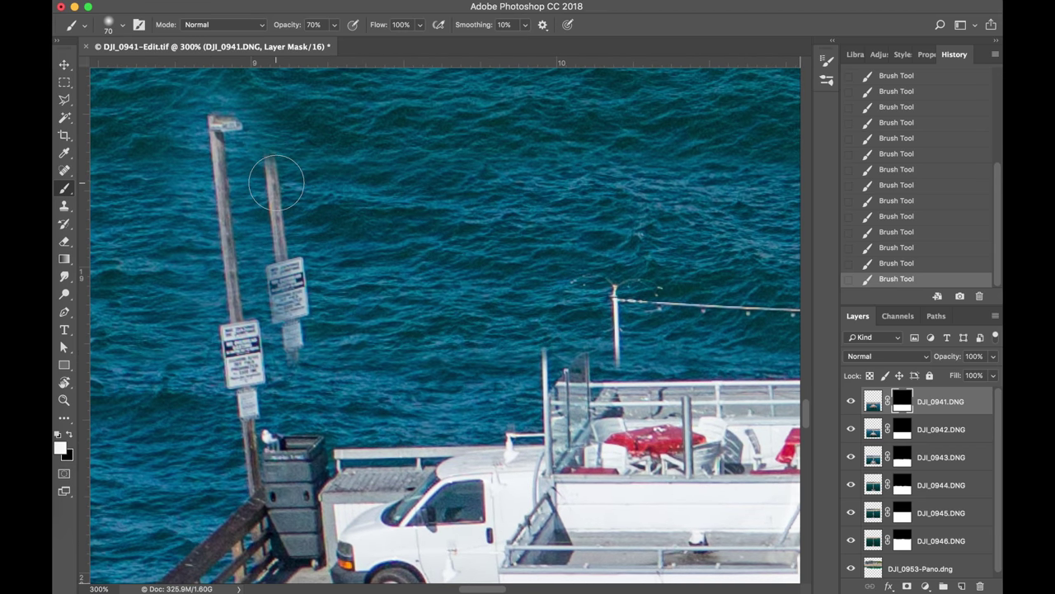
key("x")
left_click_drag(282, 171, 282, 174)
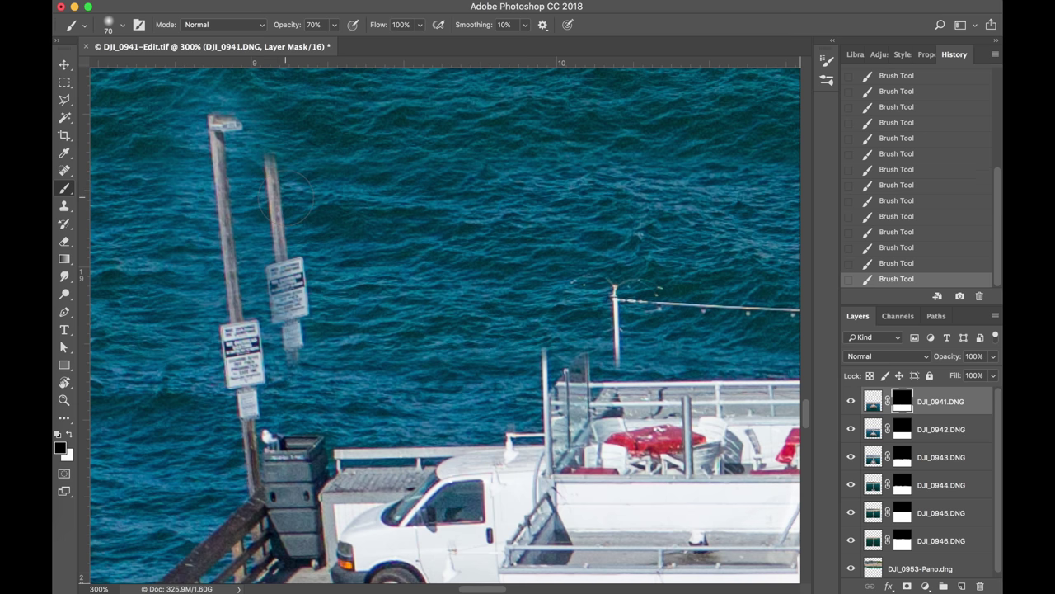
key("x")
mouse_move(295, 184)
left_mouse_down()
mouse_move(307, 265)
mouse_move(275, 175)
mouse_move(300, 337)
mouse_move(288, 287)
mouse_move(274, 202)
mouse_move(314, 356)
mouse_move(303, 360)
mouse_move(329, 293)
left_mouse_up()
scroll(498, 343, "down", 6)
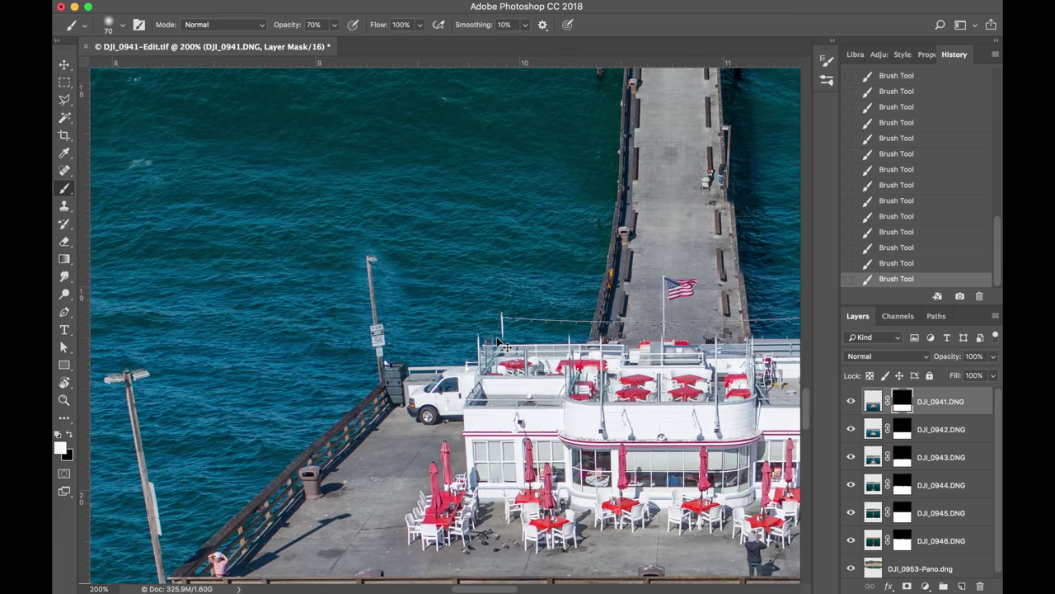
Inspect the posts on both sides of the restaurant and disable the DJI_0941.DNG layer mask to view its full photo
scroll(499, 343, "up", 3)
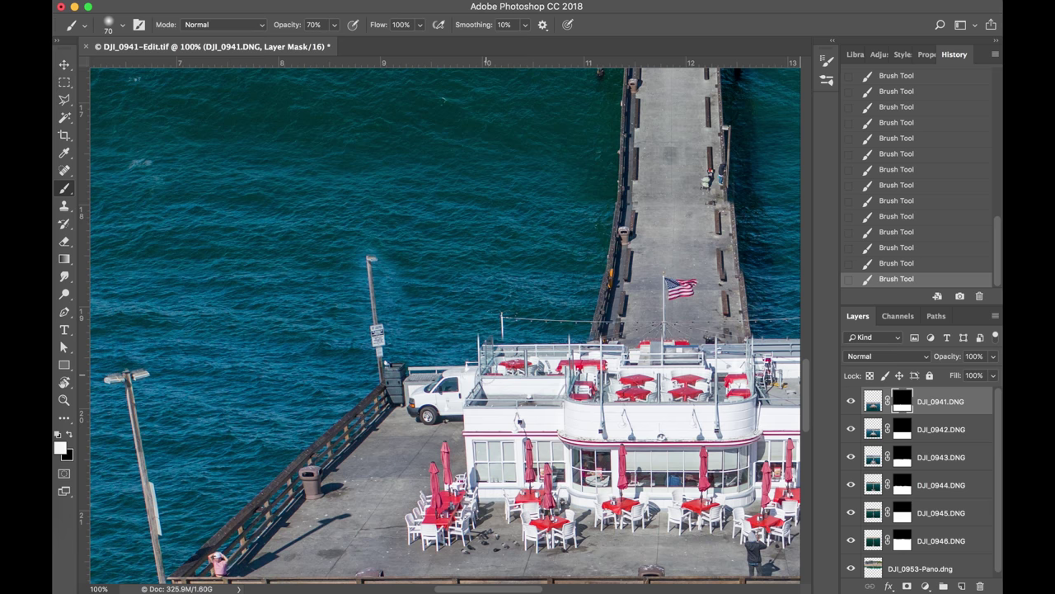
scroll(445, 326, "right", 10)
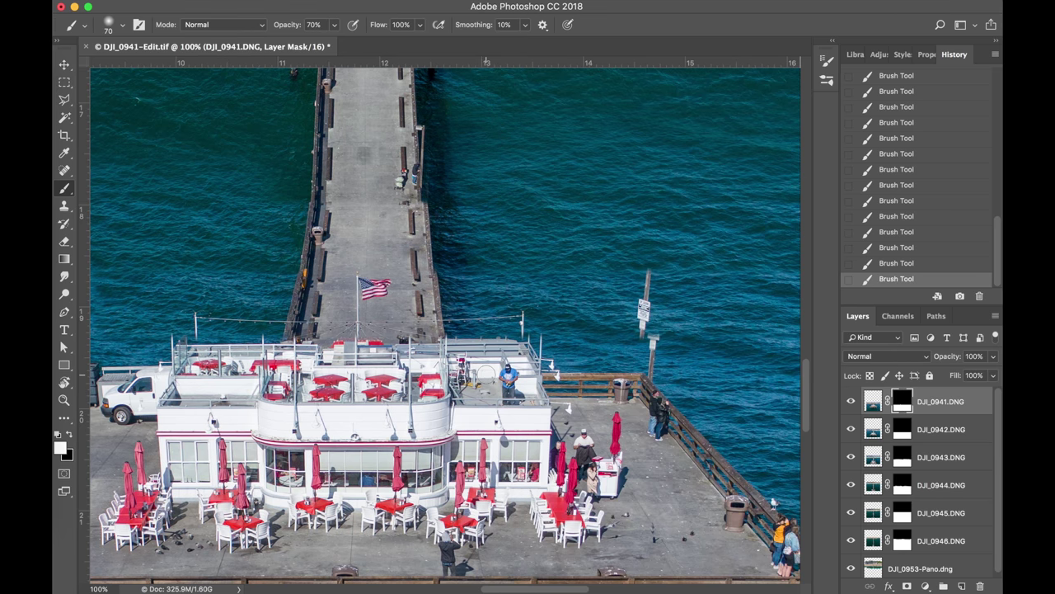
scroll(445, 326, "right", 5)
scroll(464, 329, "left", 15)
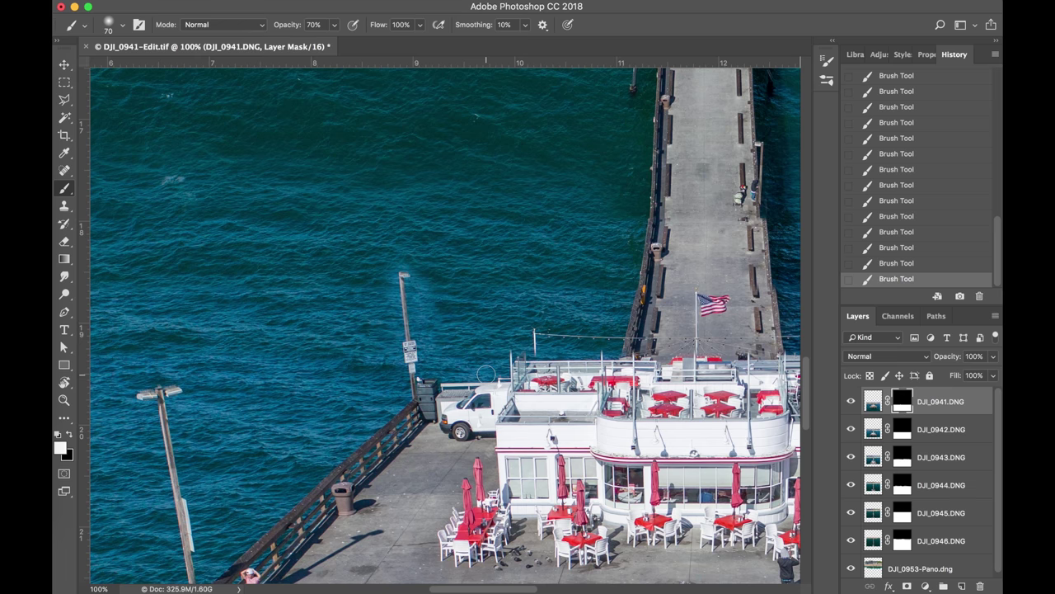
scroll(485, 373, "right", 7)
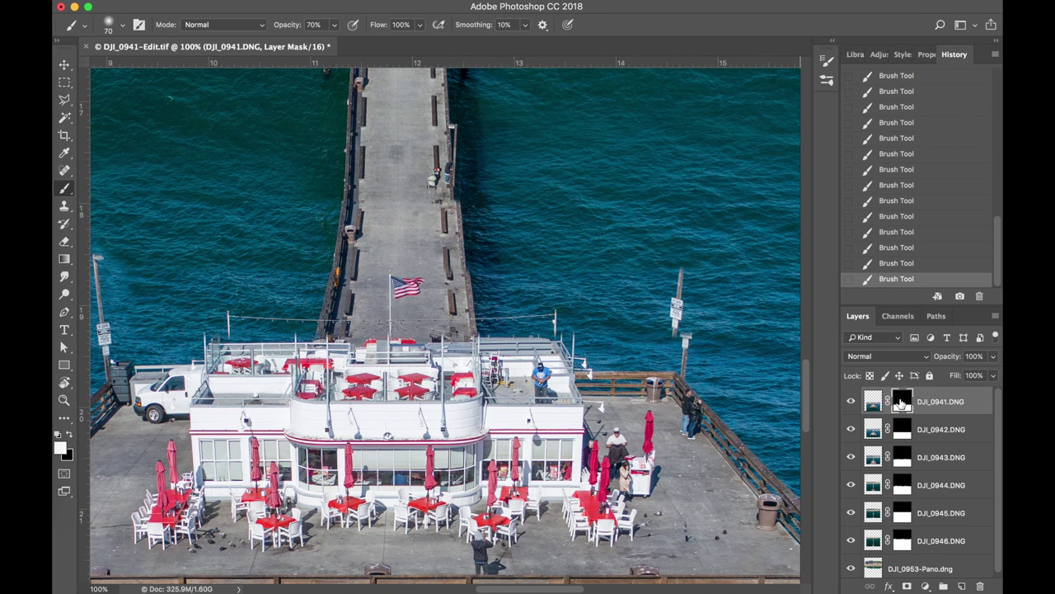
left_click(902, 400, "shift")
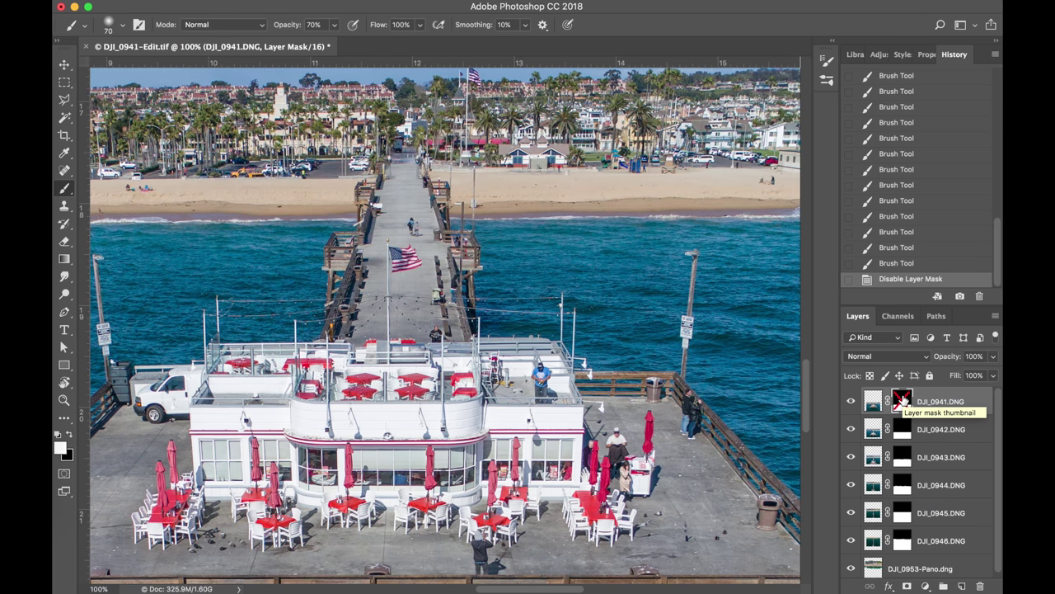
Re-enable the DJI_0941.DNG layer mask and restore the restaurant's flagpole upwards by painting white, starting with a 35 px brush
left_click(903, 400, "shift")
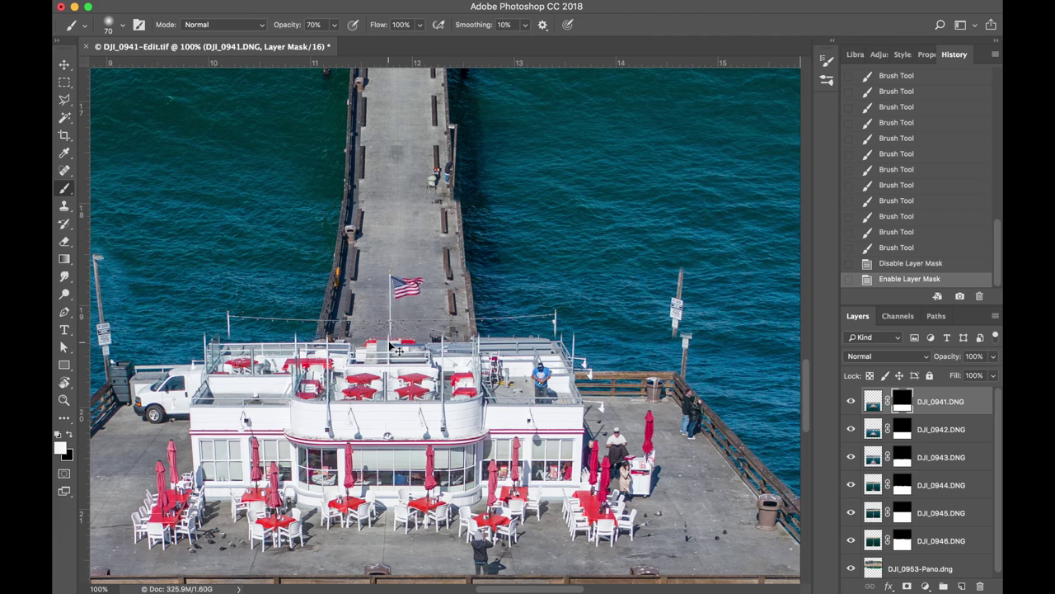
scroll(397, 351, "up", 3)
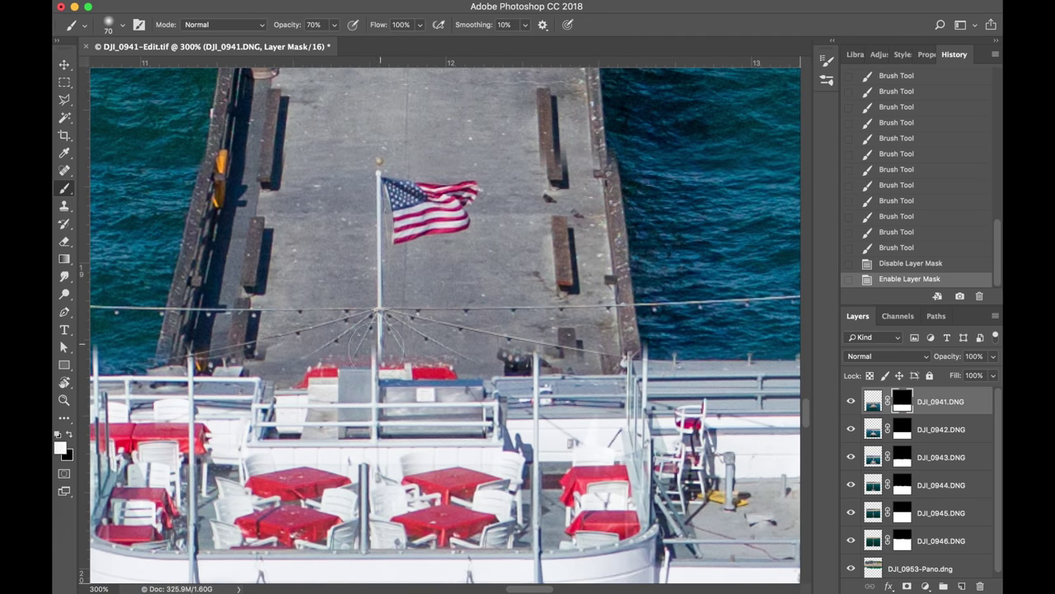
left_click_drag(375, 339, 362, 339)
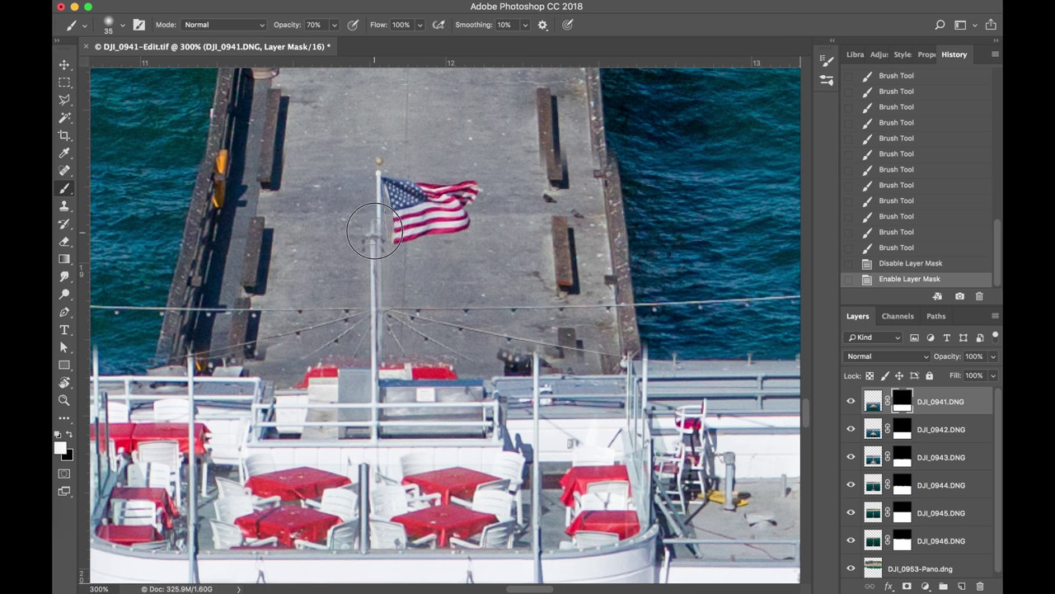
left_click(377, 192)
left_click(387, 186)
left_click(381, 175)
left_click(378, 168)
left_click(376, 163)
key("bracketright")
left_click(383, 157)
left_click(388, 151)
left_click(382, 146)
left_click(378, 140)
left_click(382, 136)
Reveal the higher American flag at the top of the flagpole on the DJI_0941.DNG mask with a 70 px white brush
key("bracketright")
key("bracketright")
key("bracketright")
left_click(396, 128)
left_click(399, 124)
left_click(396, 115)
scroll(393, 131, "up", 3)
left_click(403, 165)
left_click(424, 176)
left_click(412, 186)
left_click(435, 195)
left_click(451, 191)
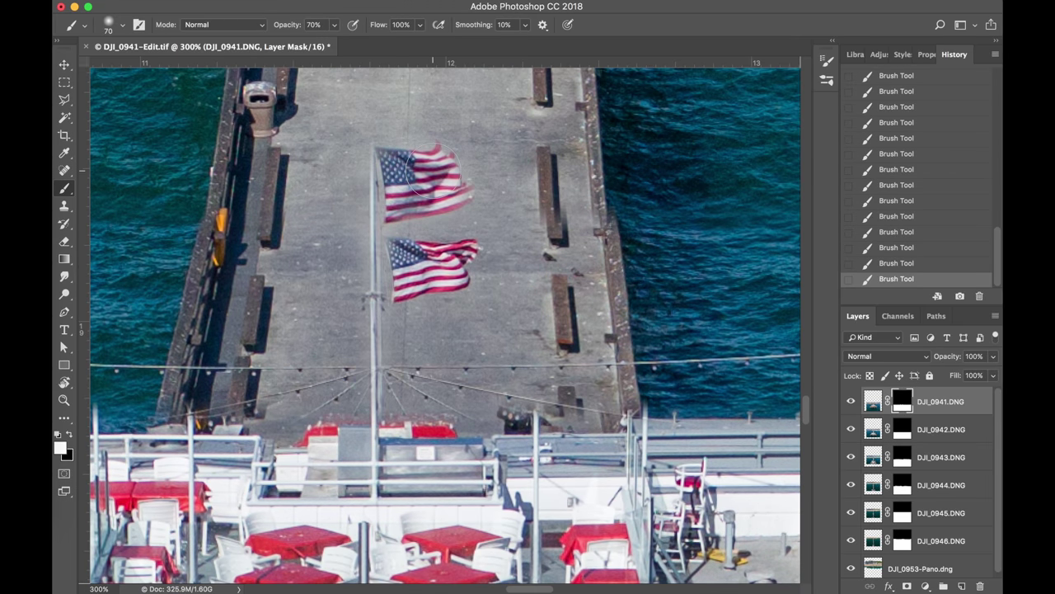
left_click(412, 177)
left_click(412, 185)
left_click(458, 195)
Cover the duplicate lower flag by painting white on the DJI_0941.DNG mask with a 50 px brush, and review the whole pier
mouse_move(453, 263)
left_mouse_down()
mouse_move(410, 267)
mouse_move(406, 247)
mouse_move(402, 300)
mouse_move(470, 264)
mouse_move(437, 247)
left_mouse_up()
left_click(407, 251)
left_click(406, 251)
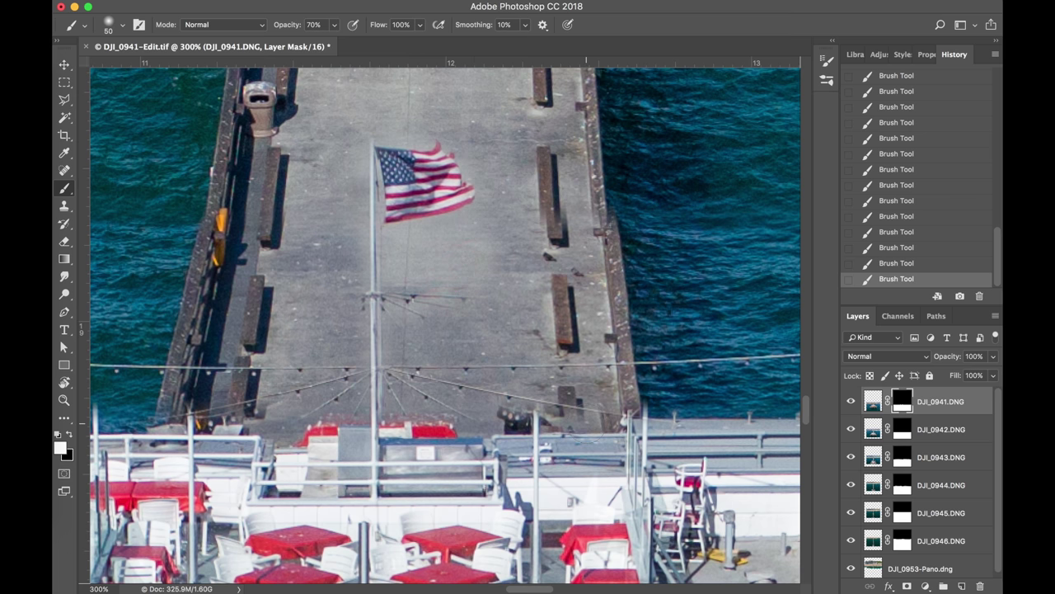
scroll(589, 428, "down", 5)
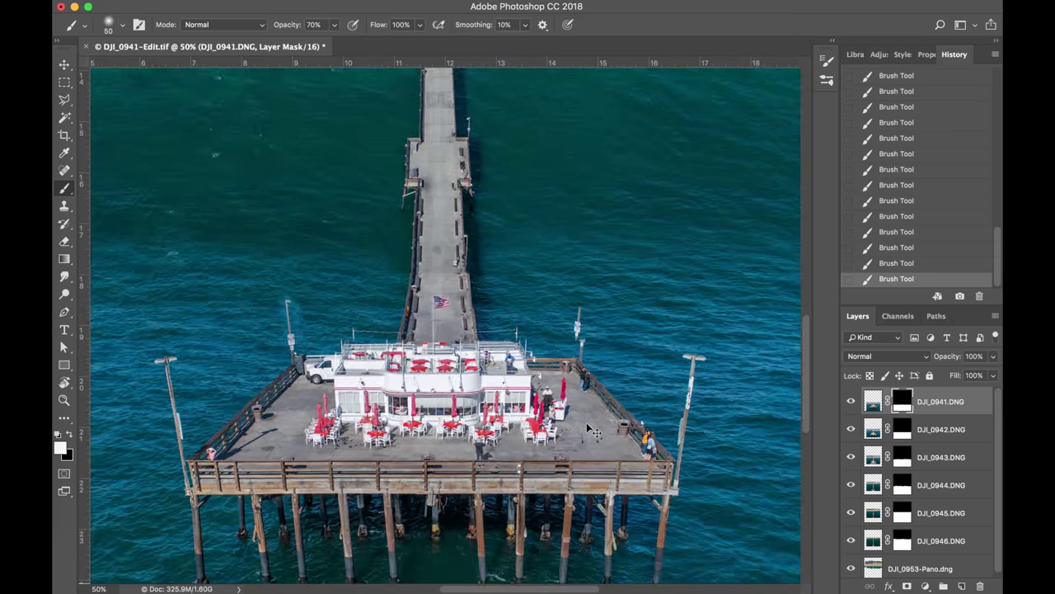
scroll(445, 326, "up", 3)
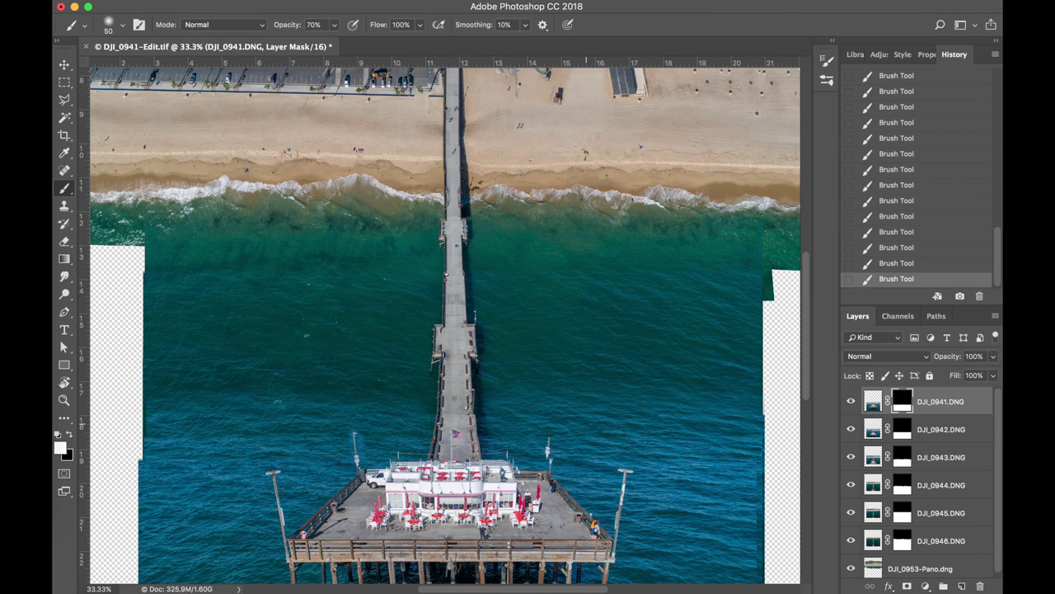
scroll(445, 326, "down", 2)
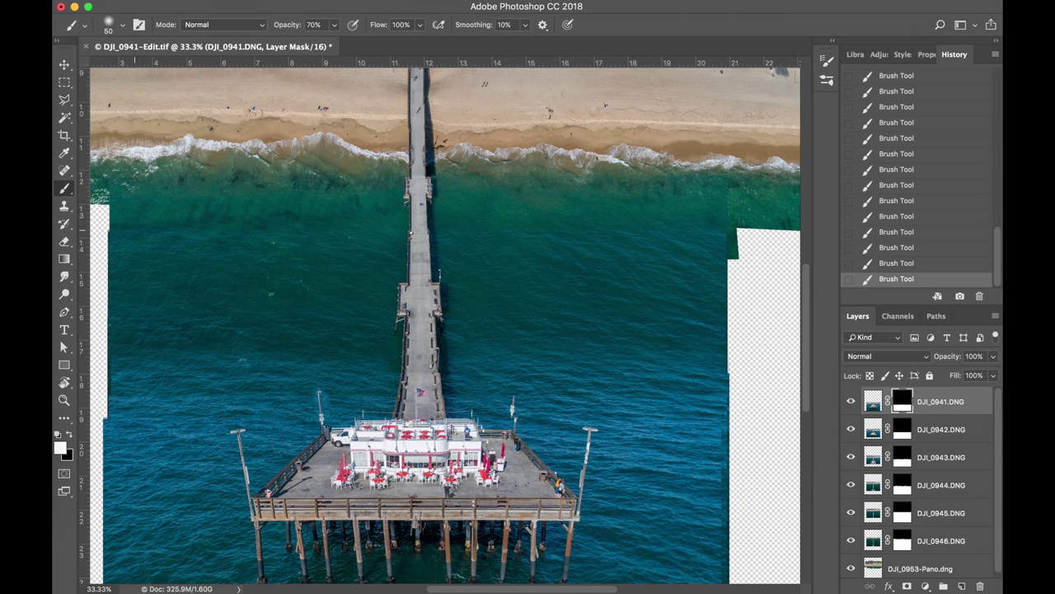
Switch to Lightroom Classic and view the six pier source photos one by one, from the horizon shot to the steep overhead shot
left_click(41, 120)
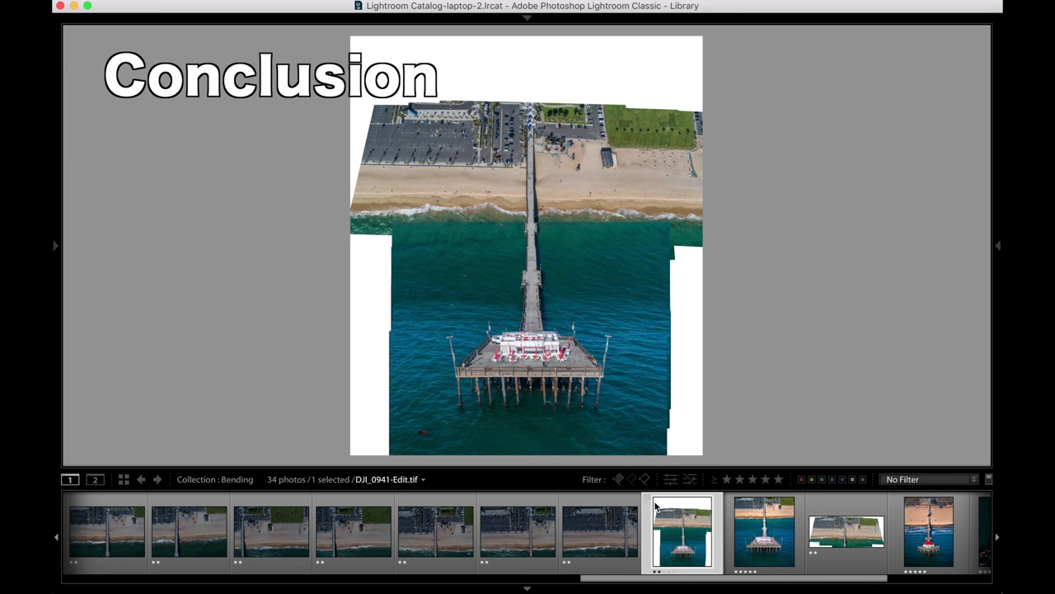
scroll(655, 506, "left", 10)
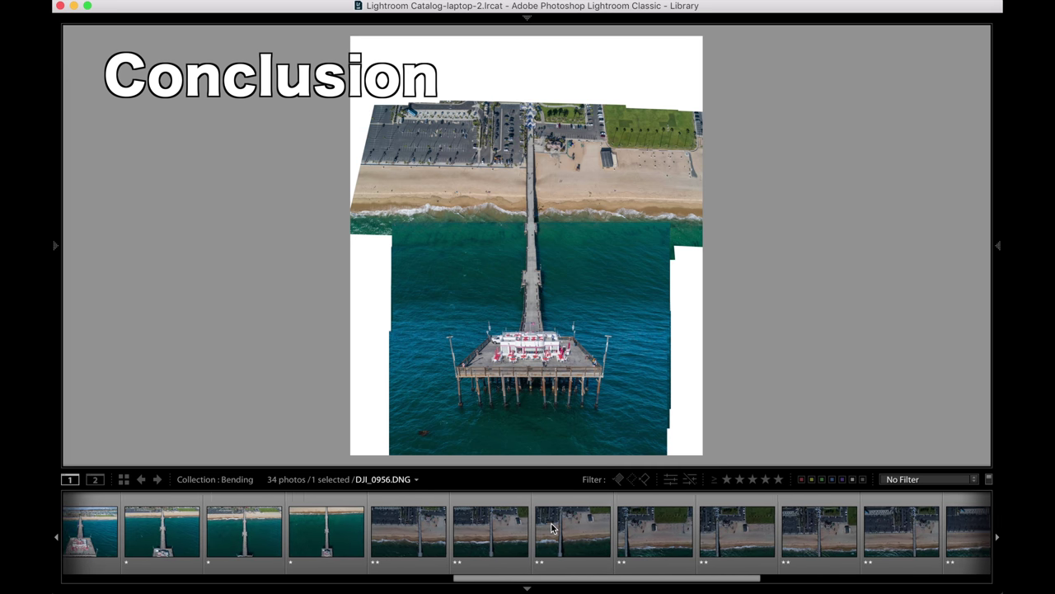
scroll(552, 528, "left", 10)
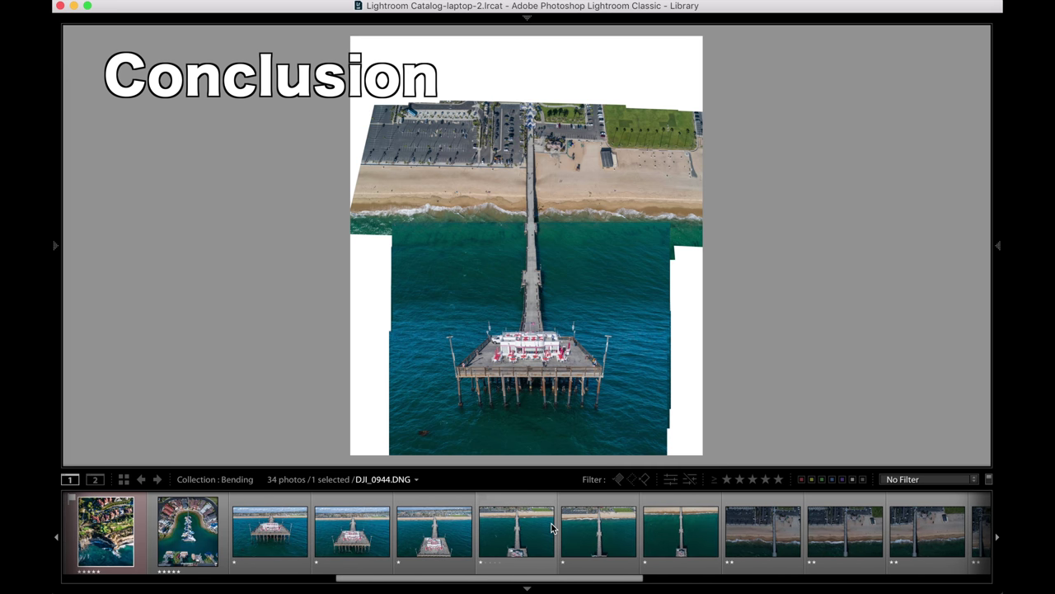
left_click(285, 541)
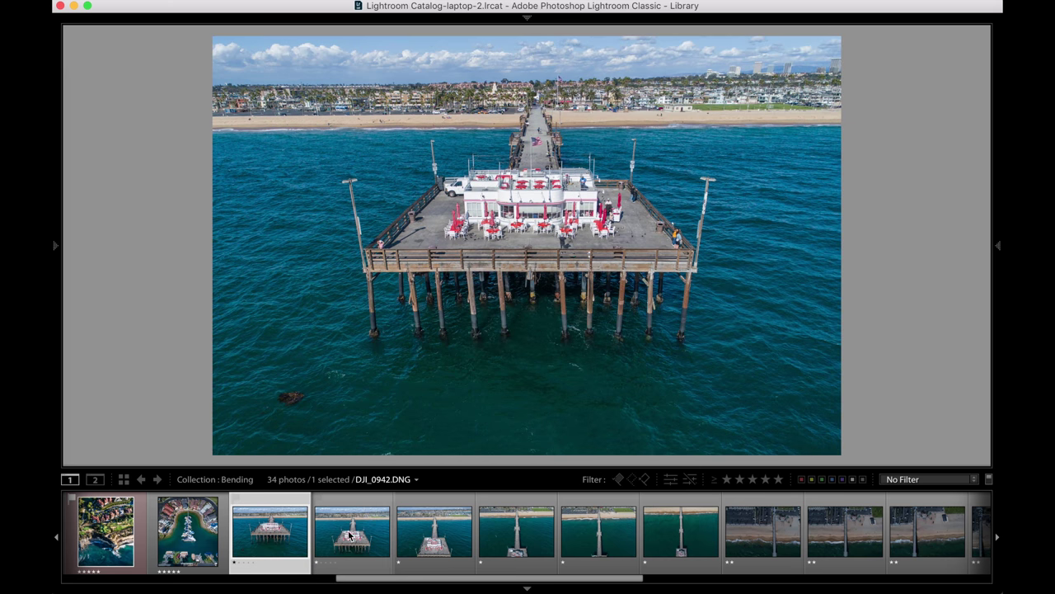
left_click(346, 540)
left_click(433, 537)
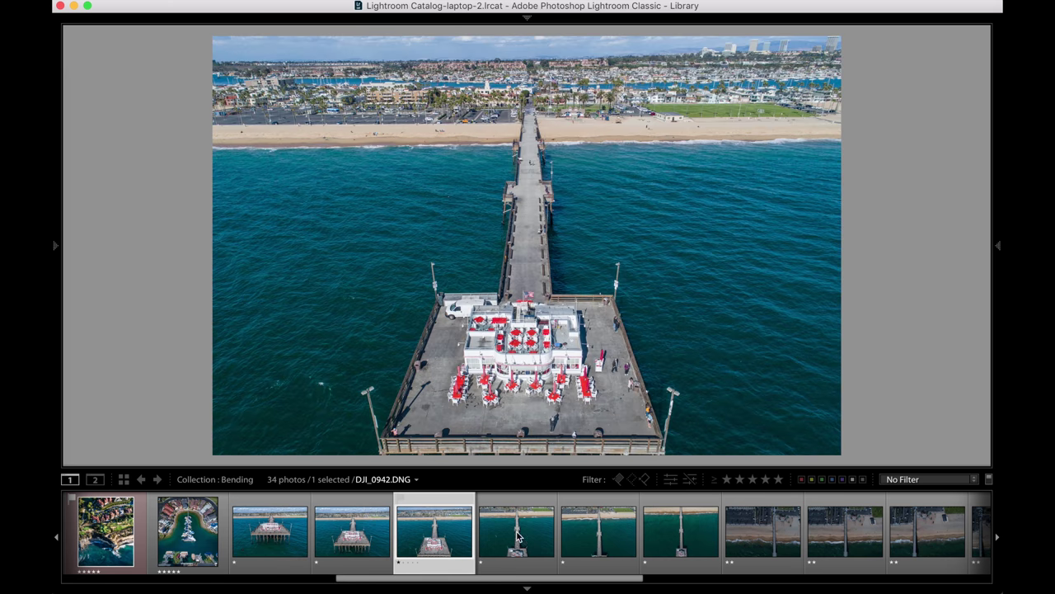
left_click(519, 537)
left_click(604, 539)
left_click(687, 516)
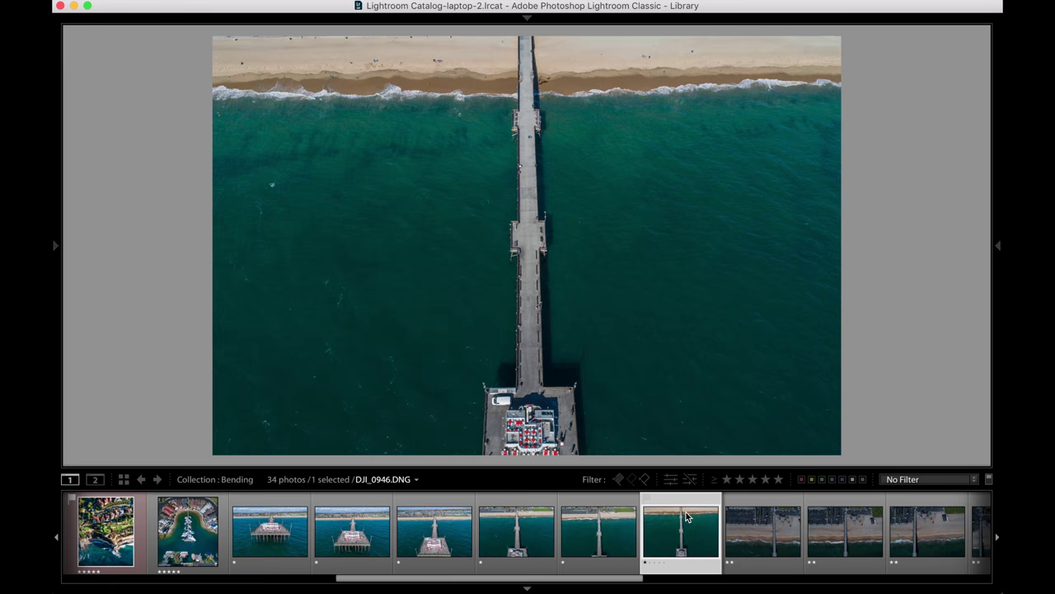
Filter the Bending collection to five-star photos and view the finished pier and beach composites
scroll(687, 516, "up", 10)
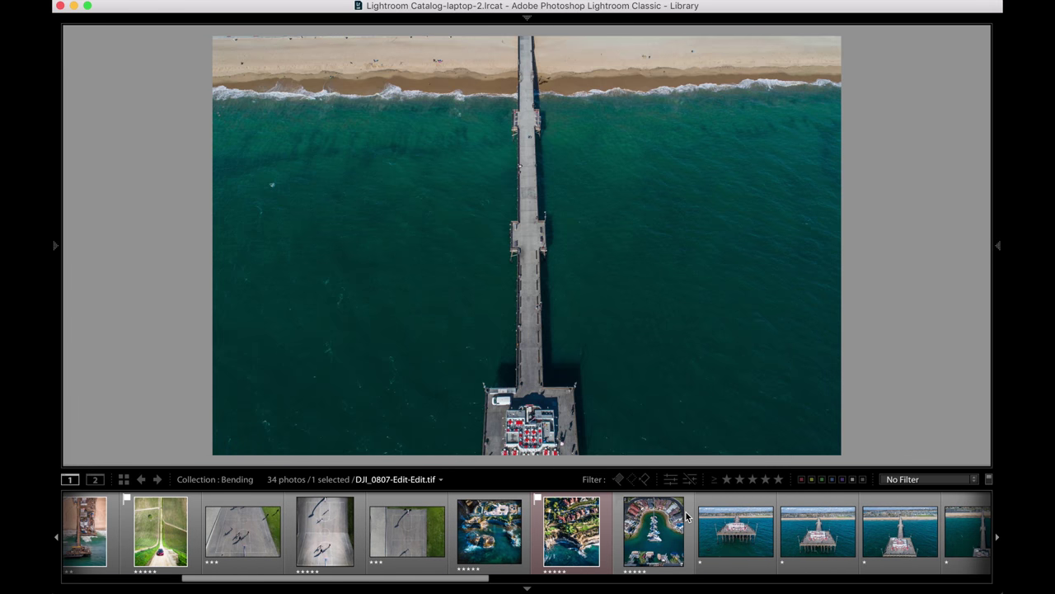
left_click(778, 479)
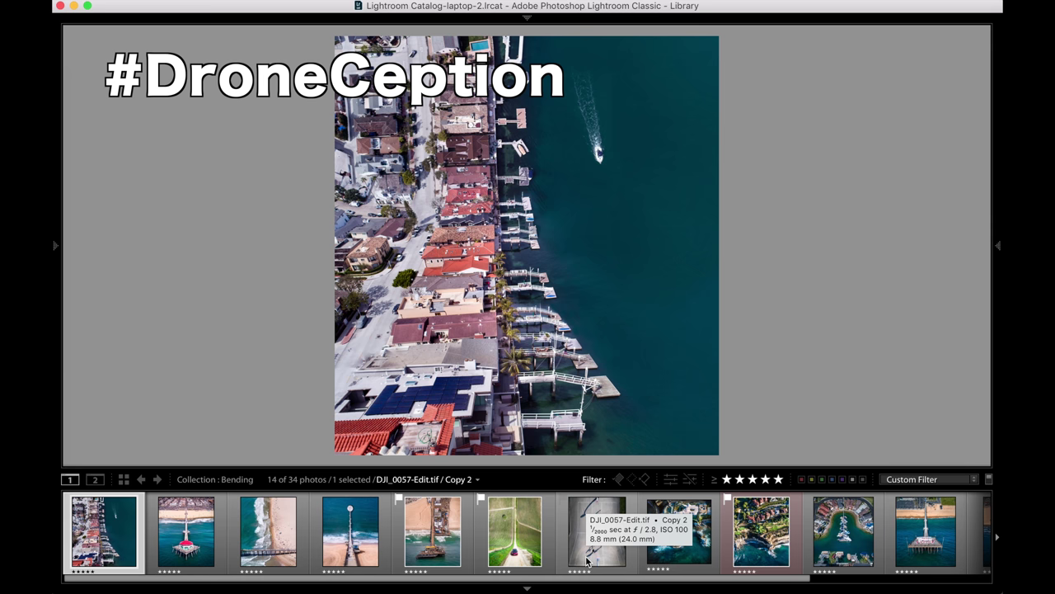
left_click(183, 536)
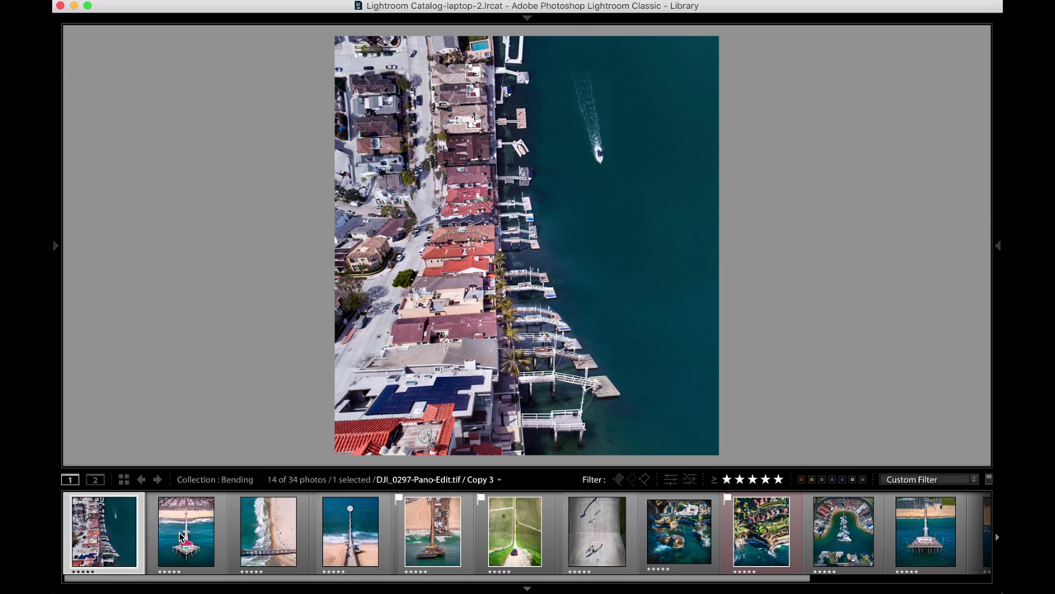
left_click(272, 542)
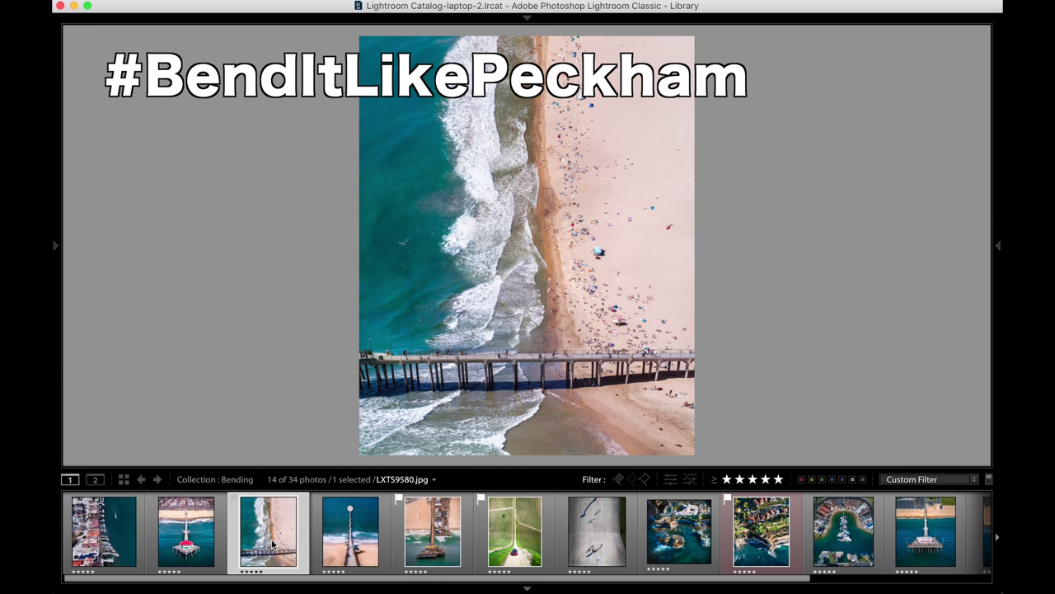
left_click(347, 539)
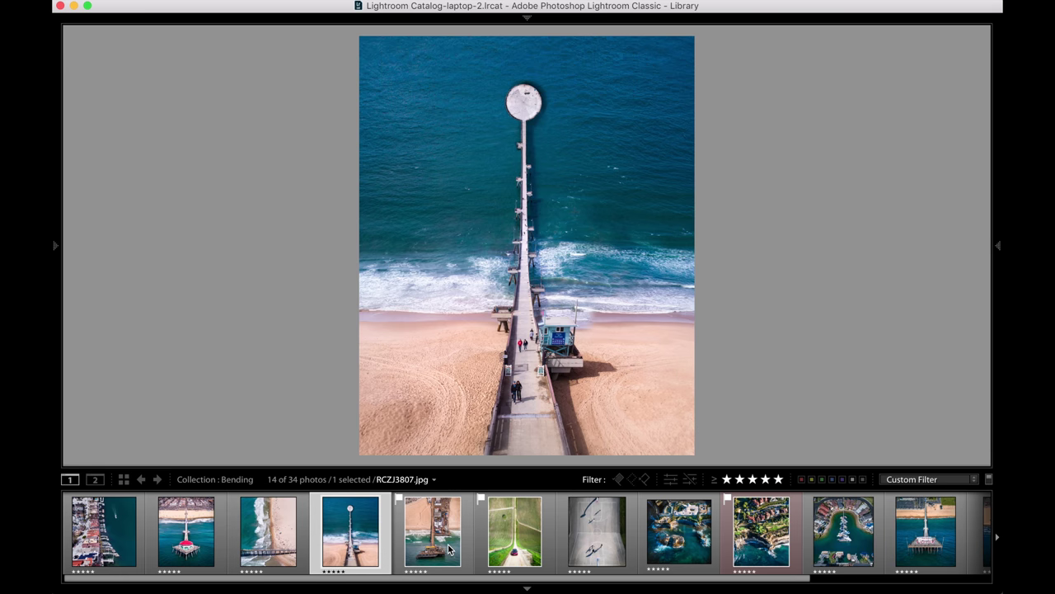
left_click(450, 549)
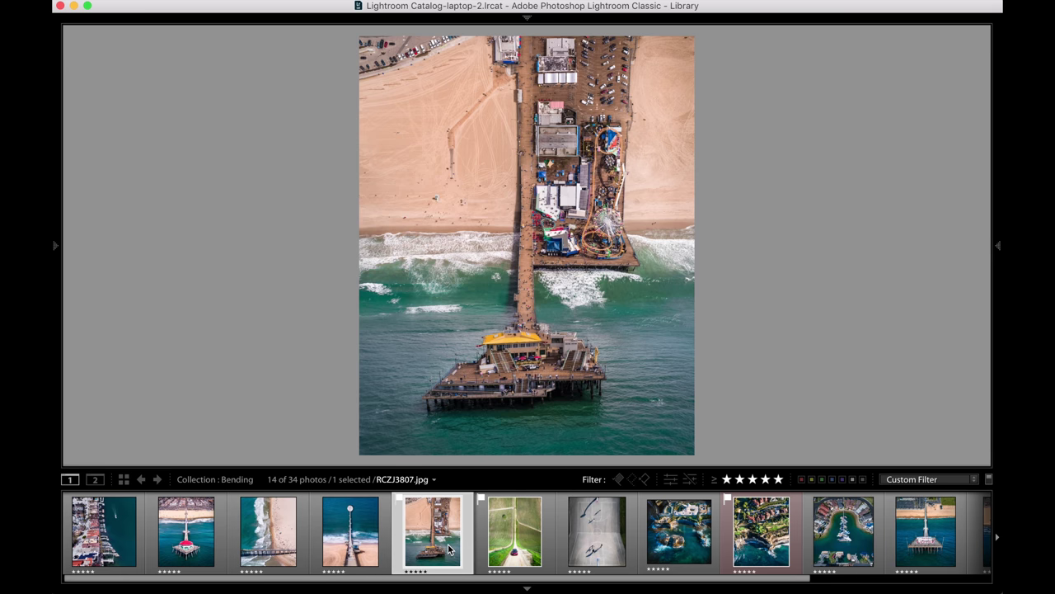
View the finished vineyard road, basketball court, rocky coast and lone beach figure composites
left_click(515, 544)
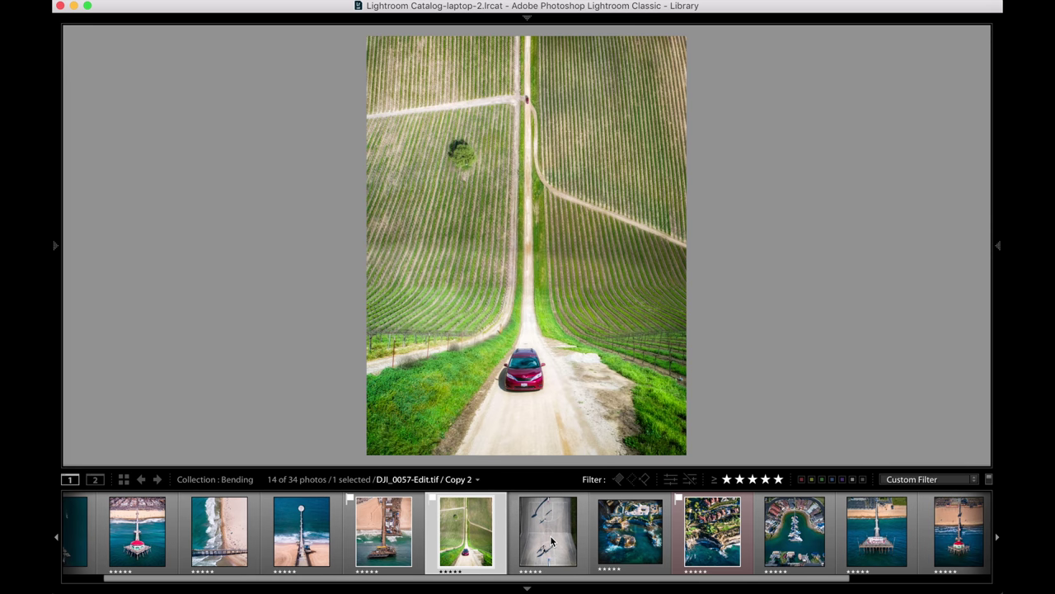
left_click(551, 540)
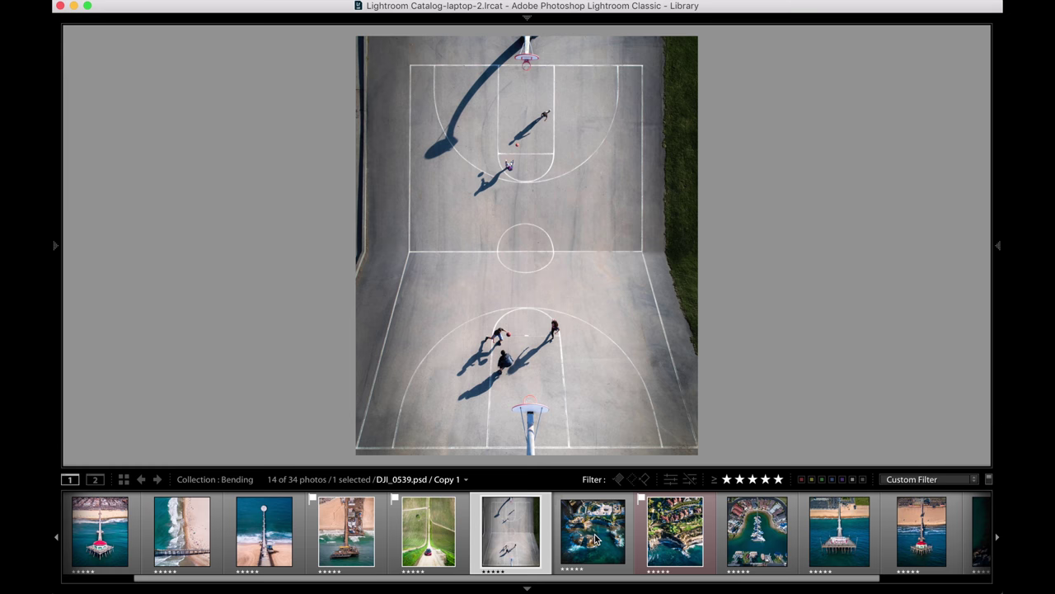
left_click(595, 538)
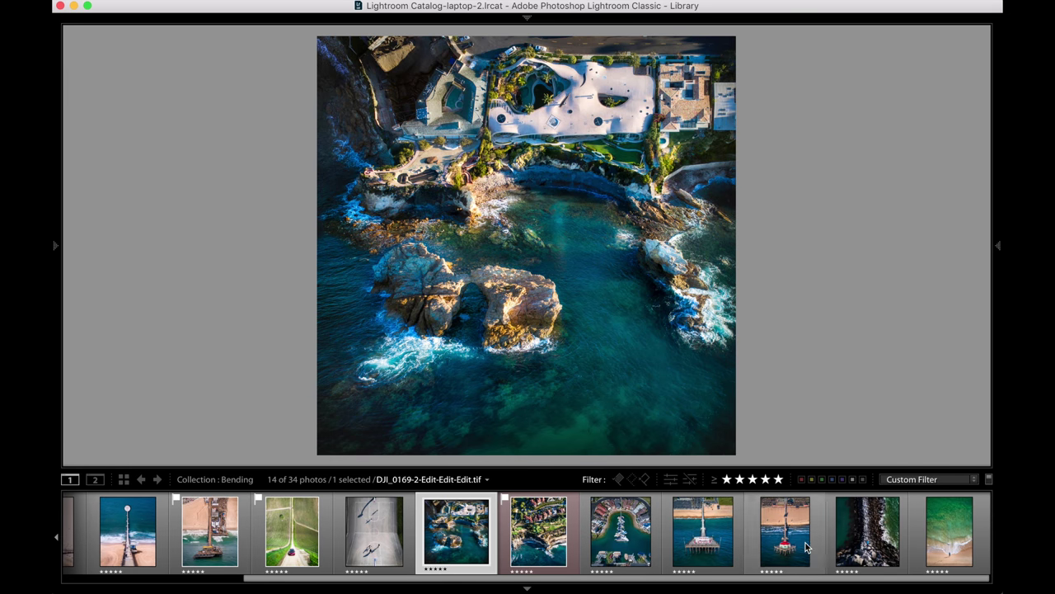
left_click(950, 544)
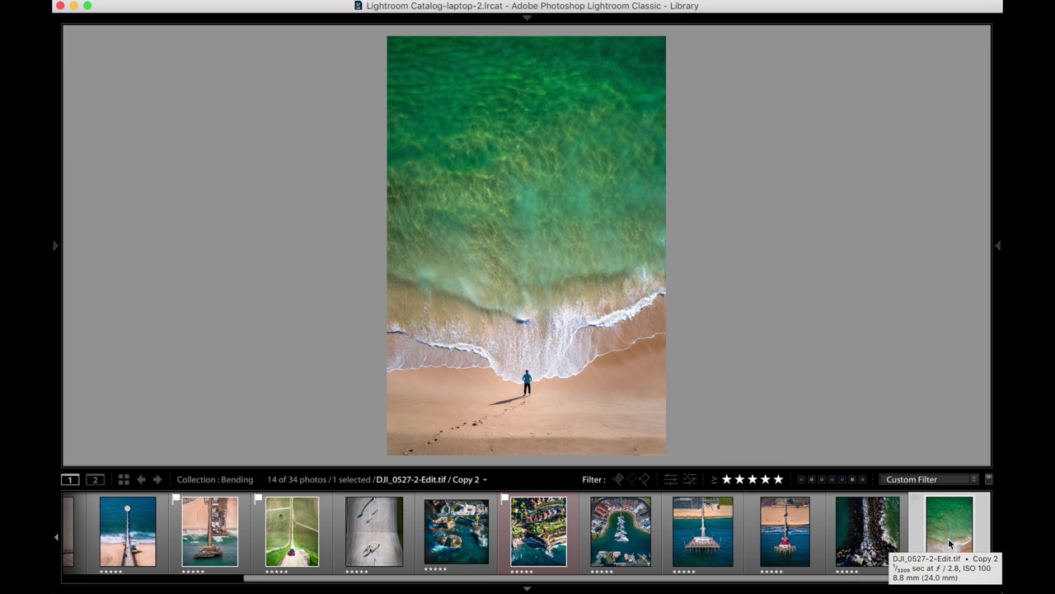
Examine the rock jetty composite zoomed in along its repeated climbing figures, and return to the full view
left_click(889, 534)
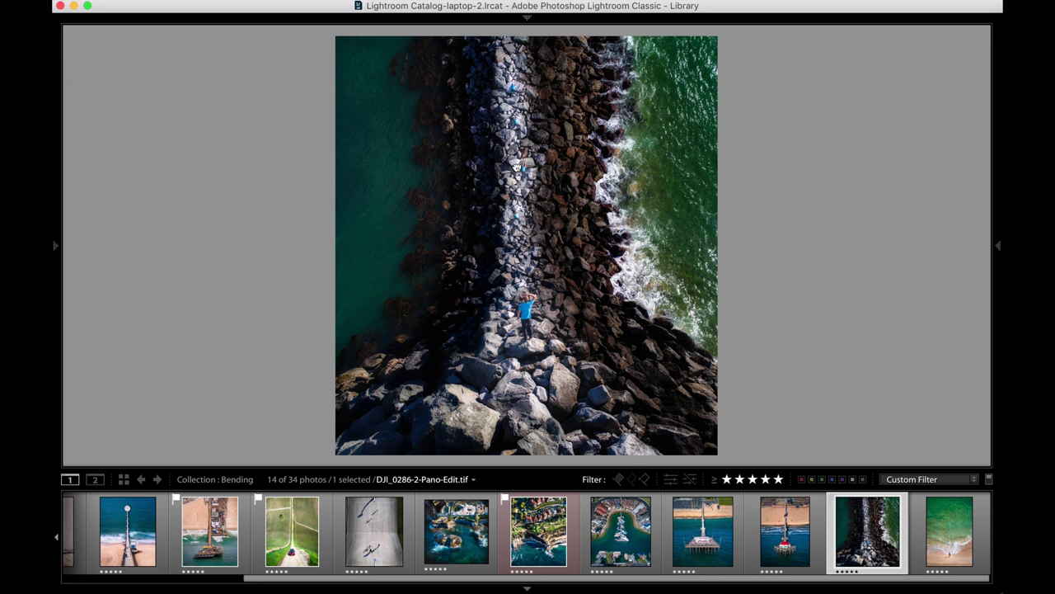
left_click(517, 167)
left_click_drag(564, 161, 564, 285)
left_click_drag(540, 165, 532, 301)
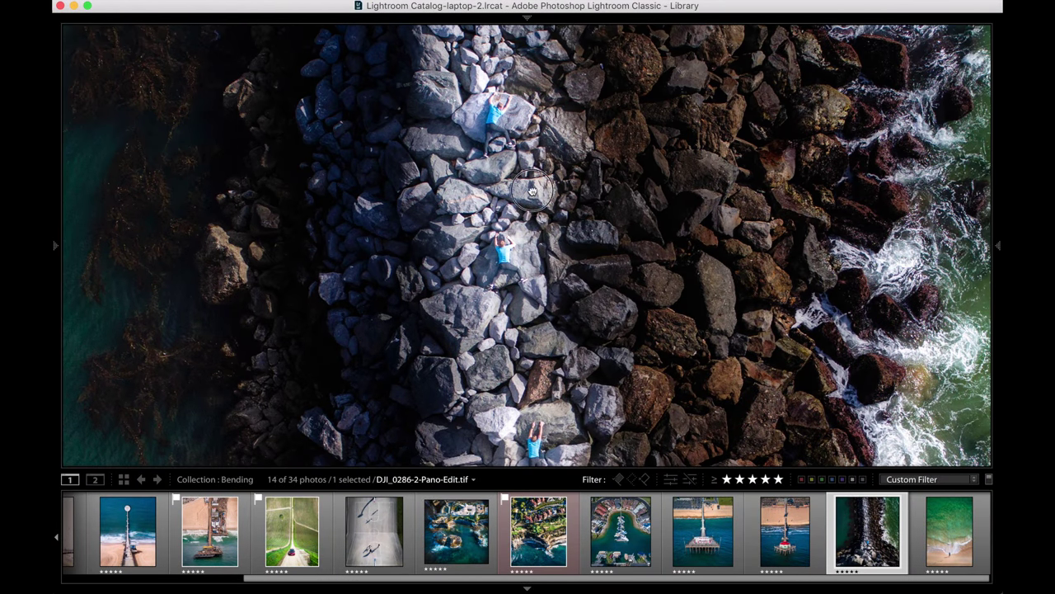
left_click_drag(532, 243, 524, 175)
left_click_drag(554, 359, 584, 228)
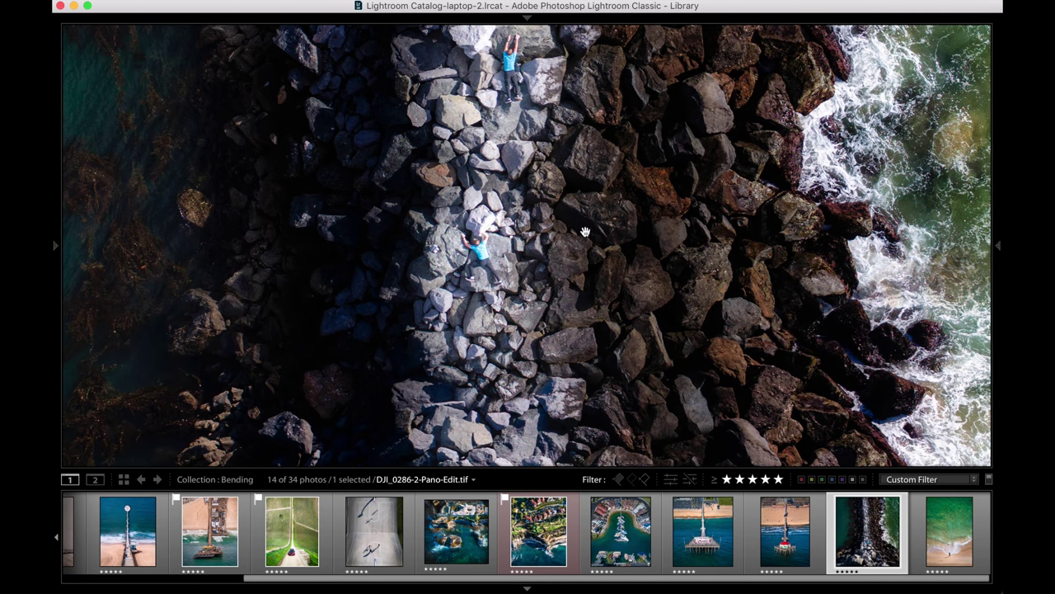
left_click(561, 317)
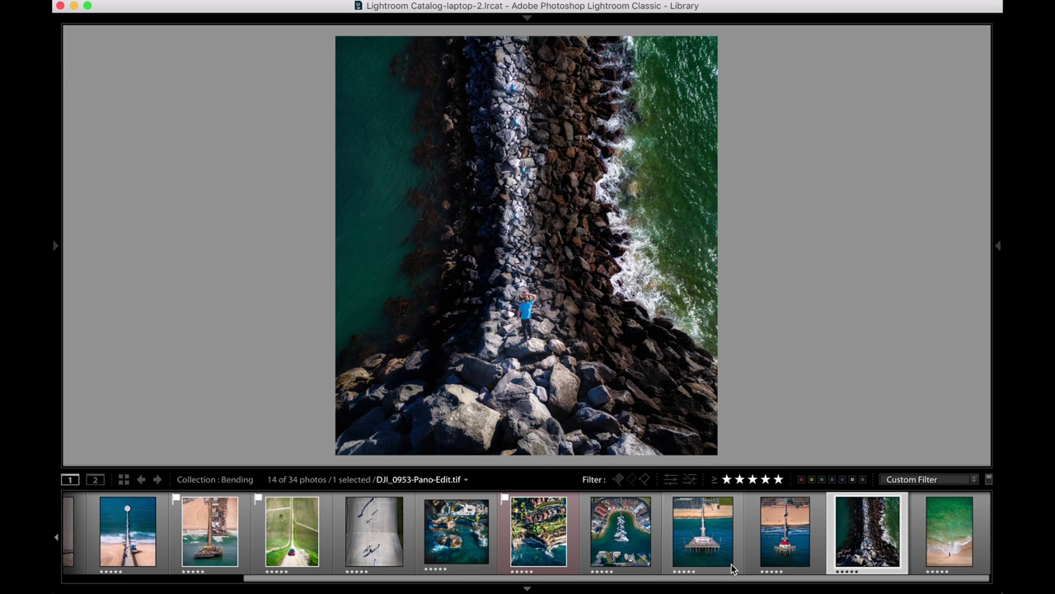